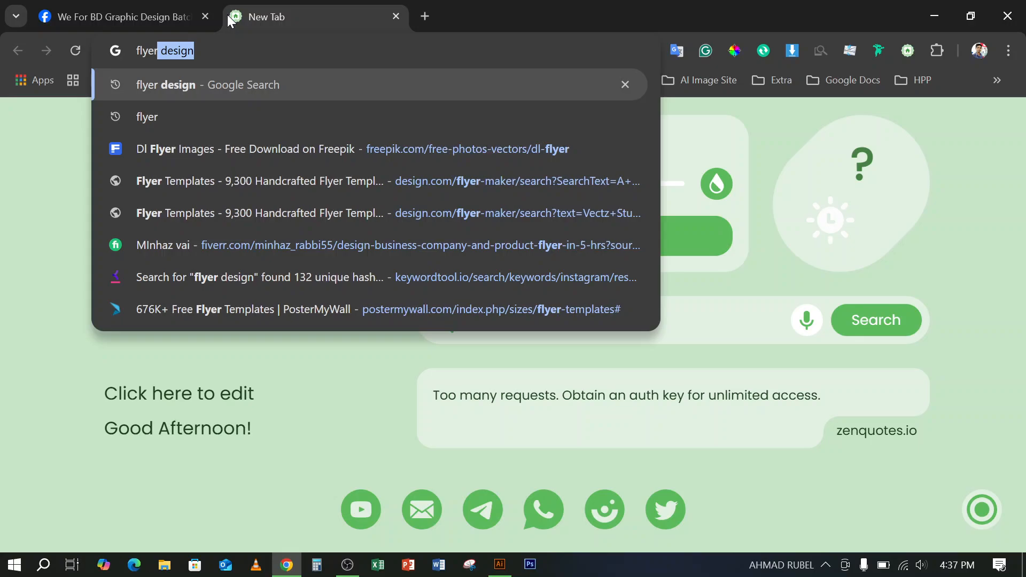
- Search Google for "flyer design" and preview the Free Modern Blue Flyer Design Template with its related designs
key("Return")
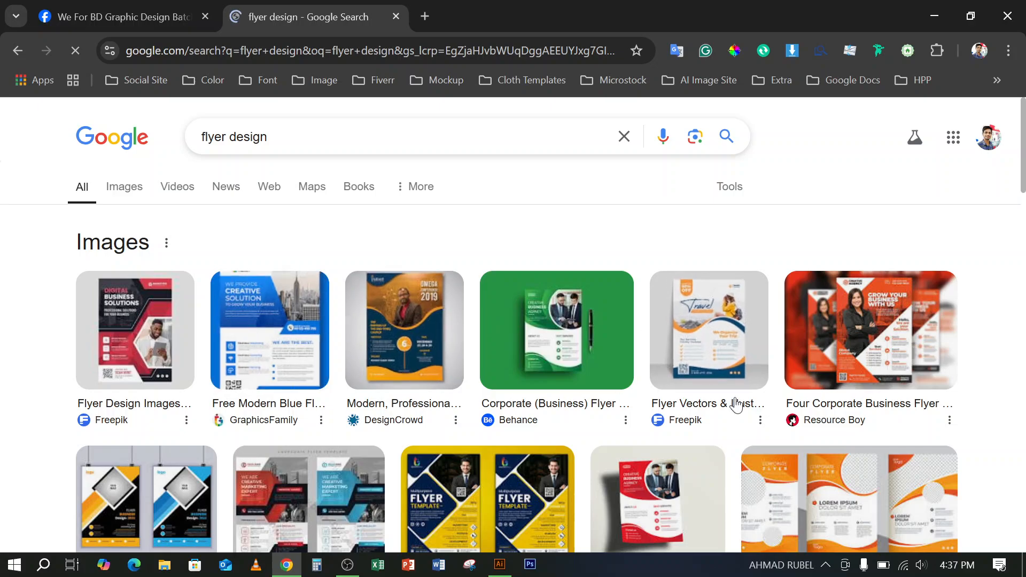
left_click(278, 348)
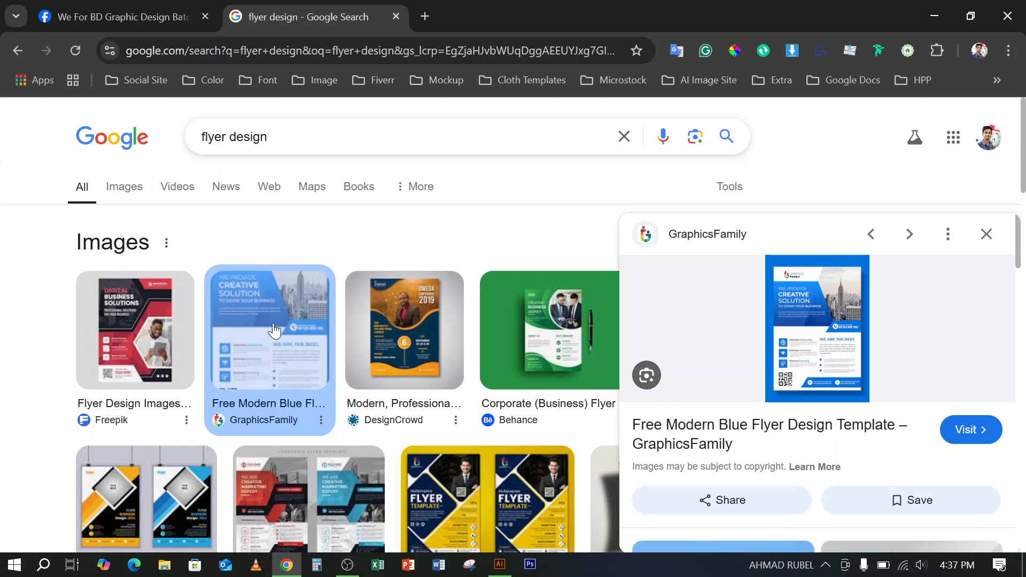
scroll(295, 343, "down", 1)
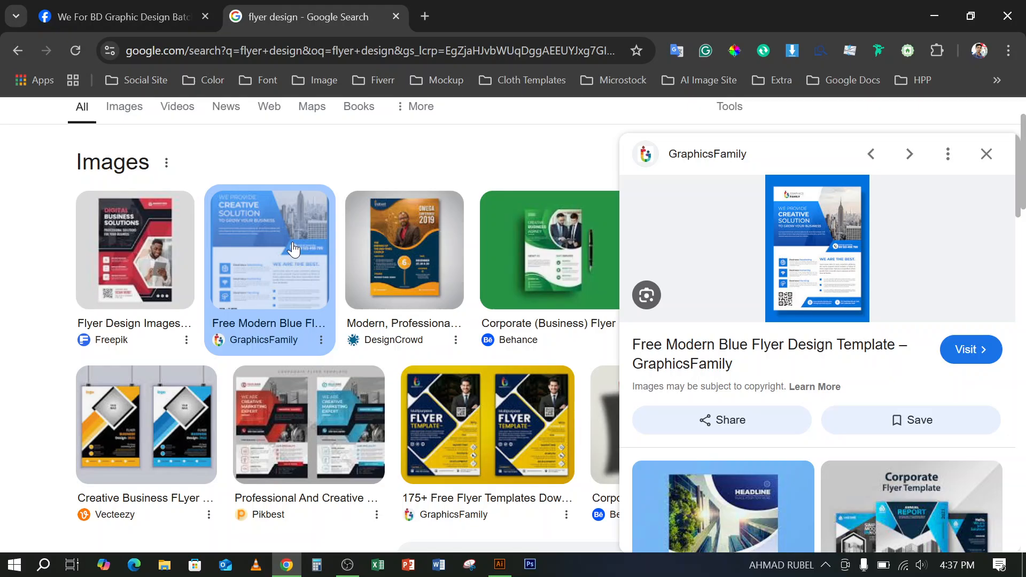
scroll(293, 249, "down", 3)
scroll(743, 343, "down", 3)
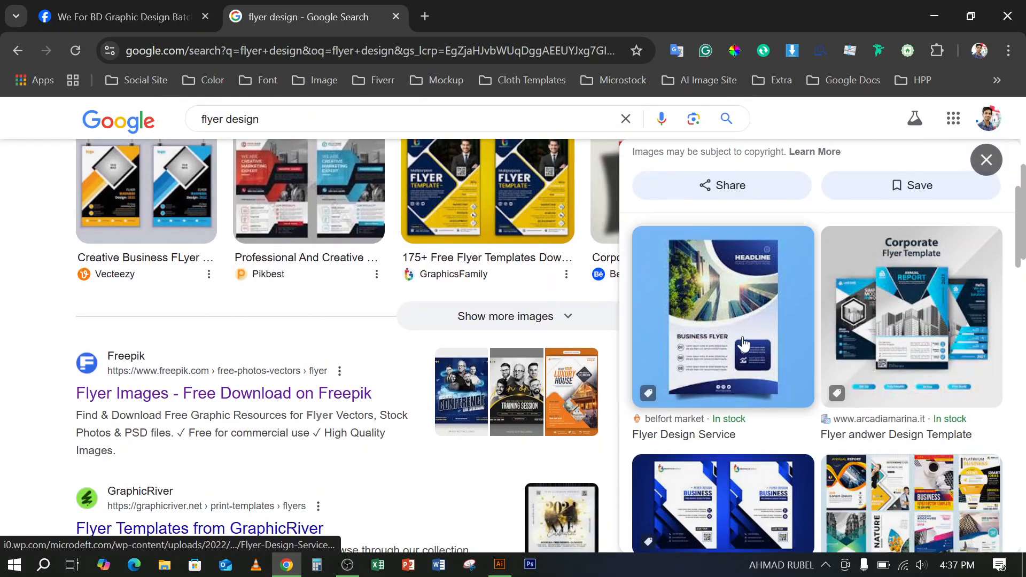
scroll(744, 338, "down", 5)
scroll(260, 374, "up", 4)
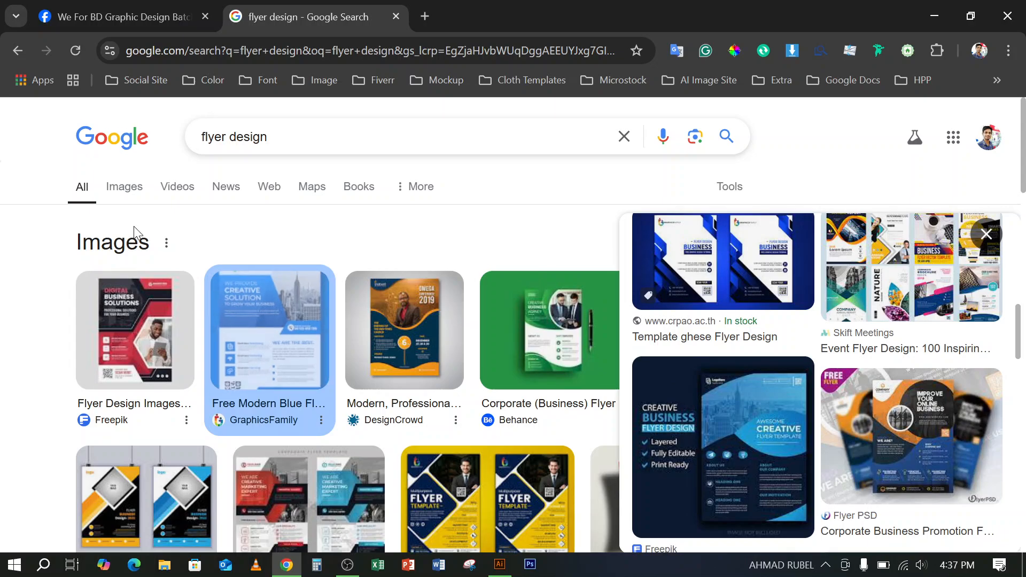
- Browse the image results for flyer design and examine the text layout of the purple business solution flyer
left_click(115, 188)
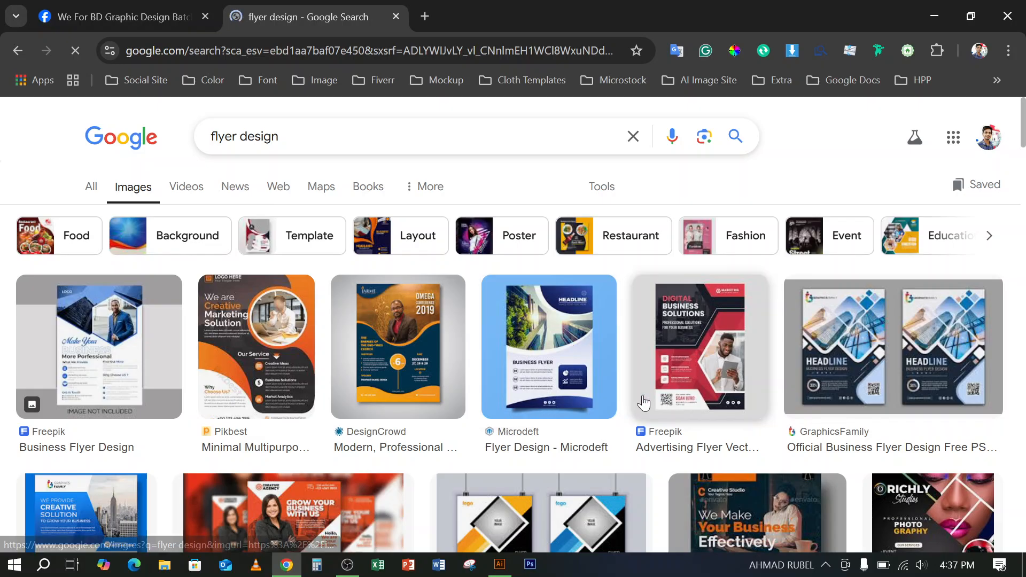
scroll(644, 403, "down", 6)
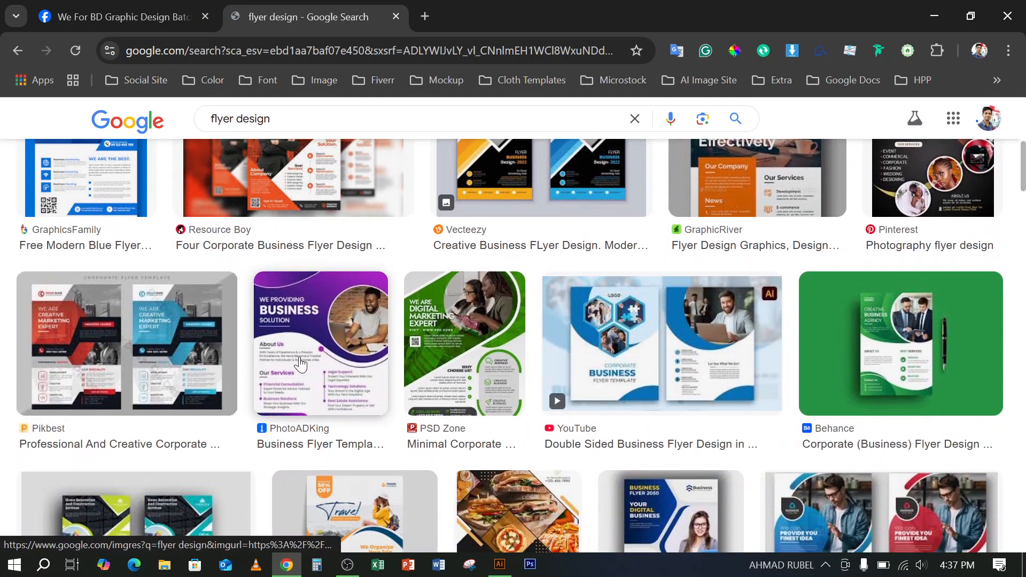
mouse_move(300, 364)
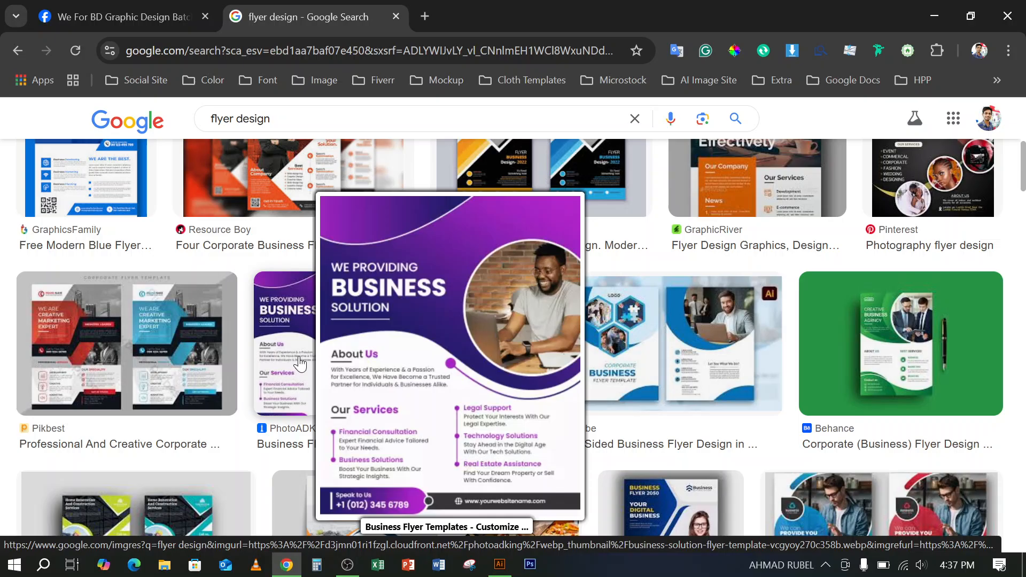
scroll(301, 364, "down", 2)
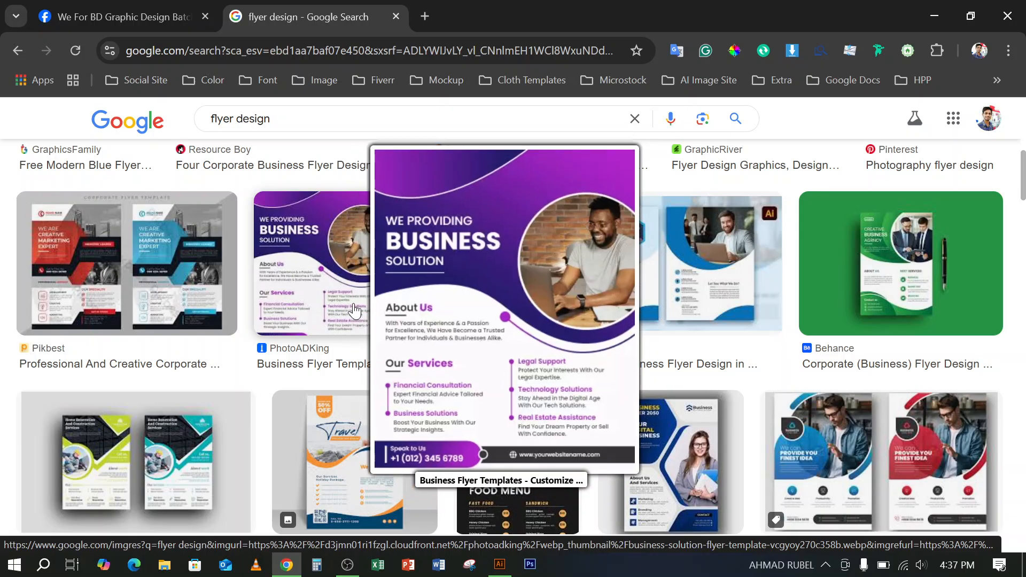
mouse_move(276, 283)
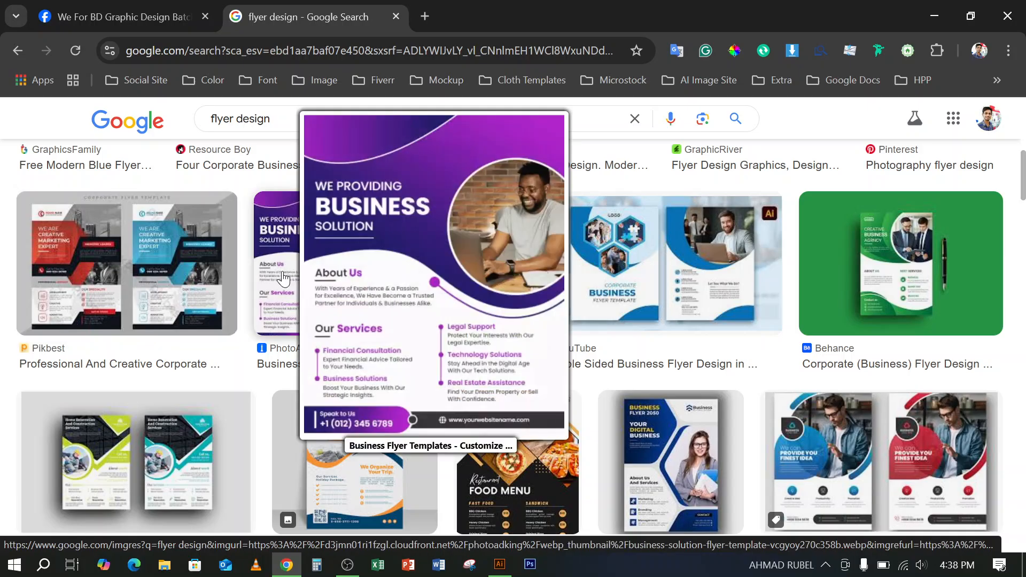
- Switch to Adobe Illustrator and delete the two "Bangladesh" text lines from the artboard
left_click(935, 16)
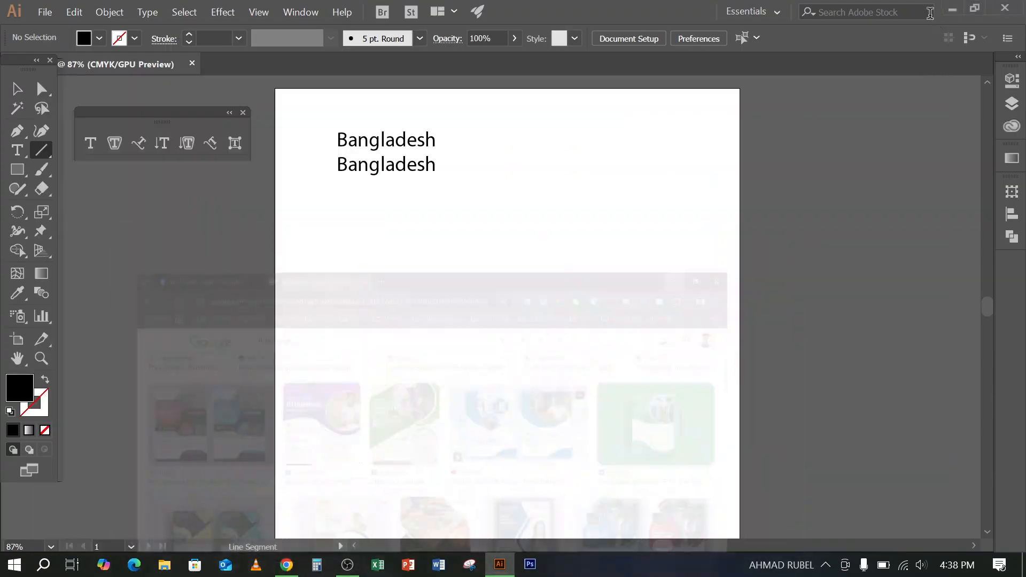
scroll(198, 239, "down", 1)
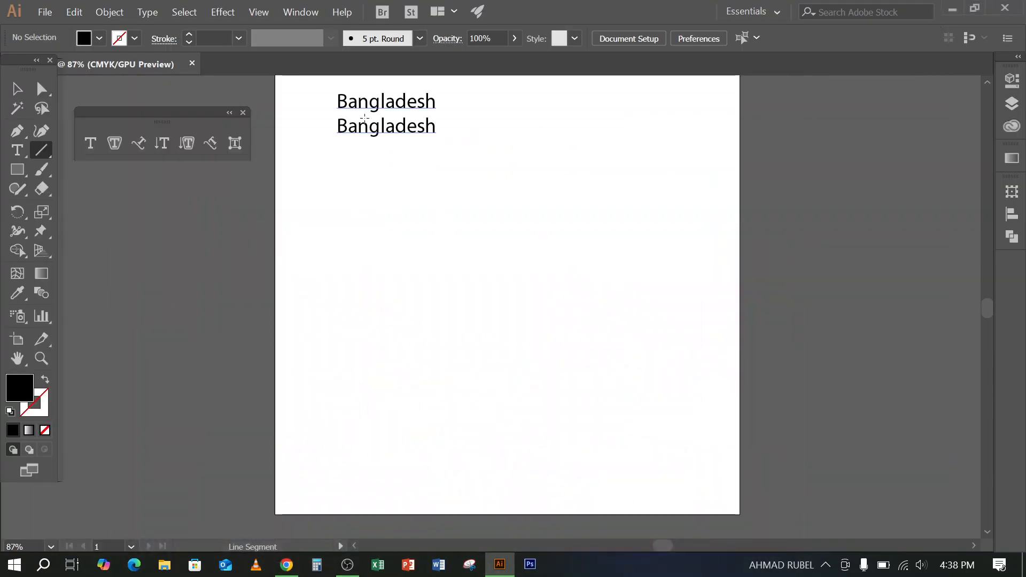
left_click(17, 88)
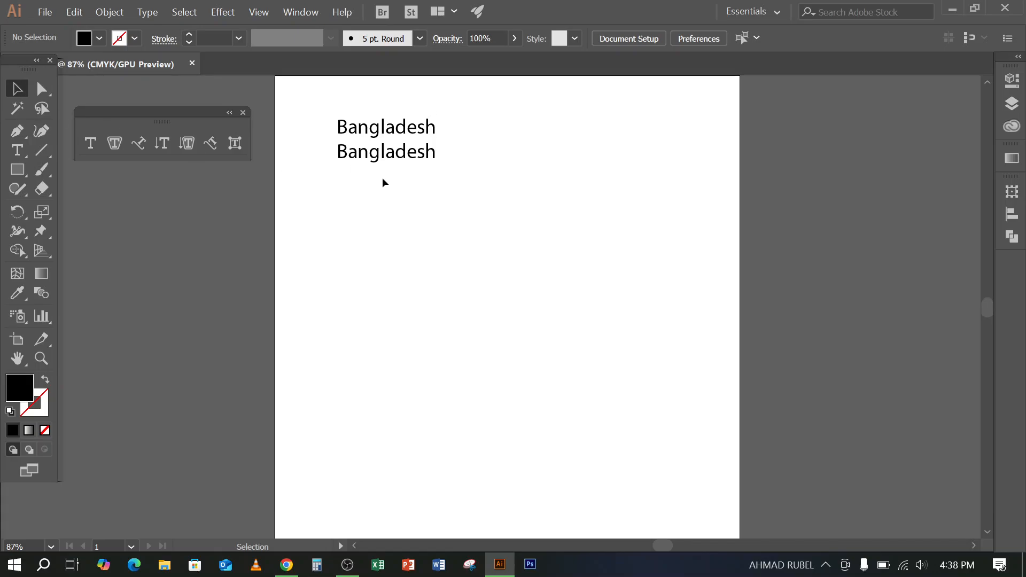
scroll(410, 185, "up", 1)
left_click_drag(409, 185, 394, 165)
key("Delete")
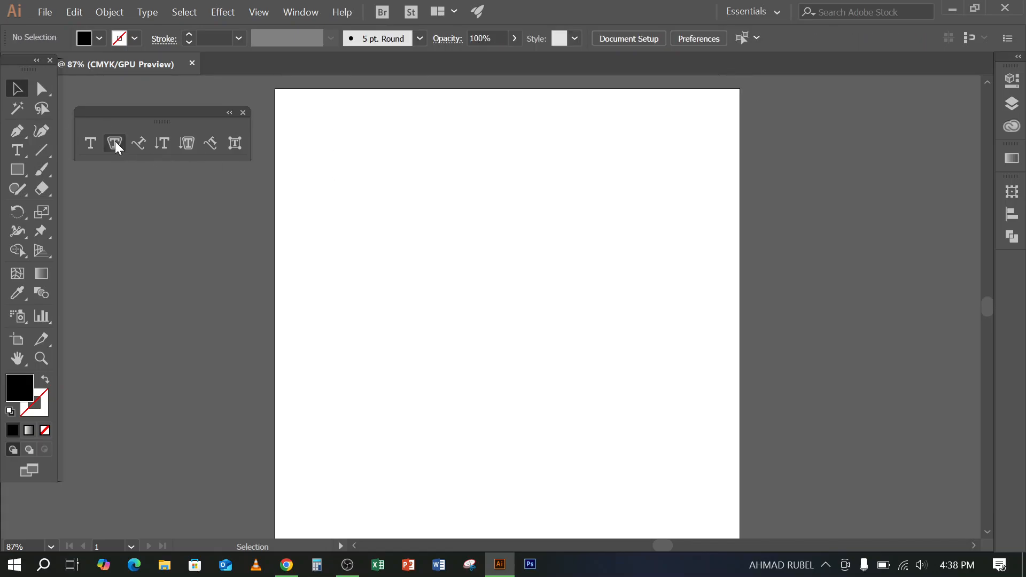
- Add the point text "About Us" with the Type tool and move it near the artboard's upper-left corner
left_click(92, 144)
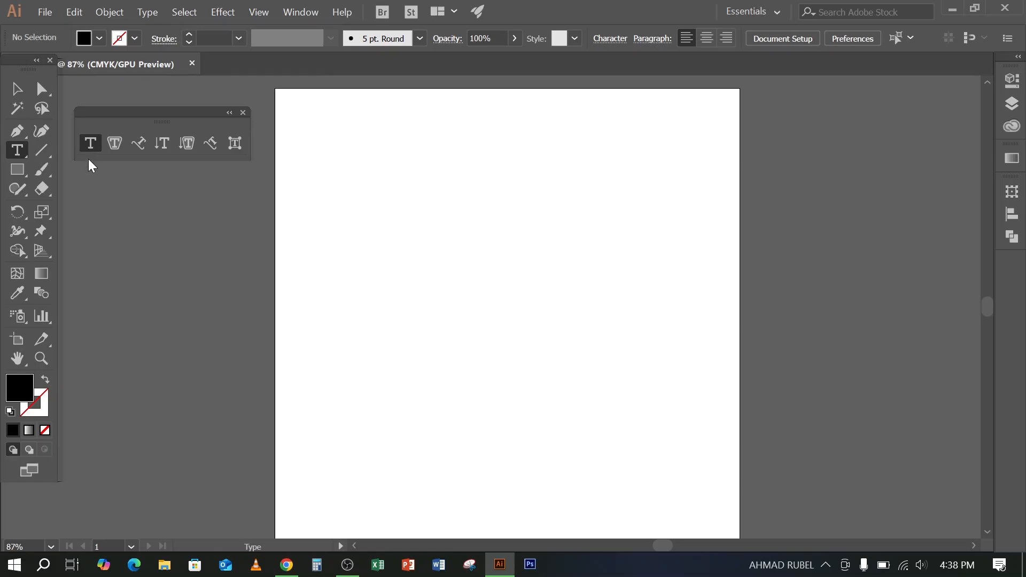
left_click(327, 198)
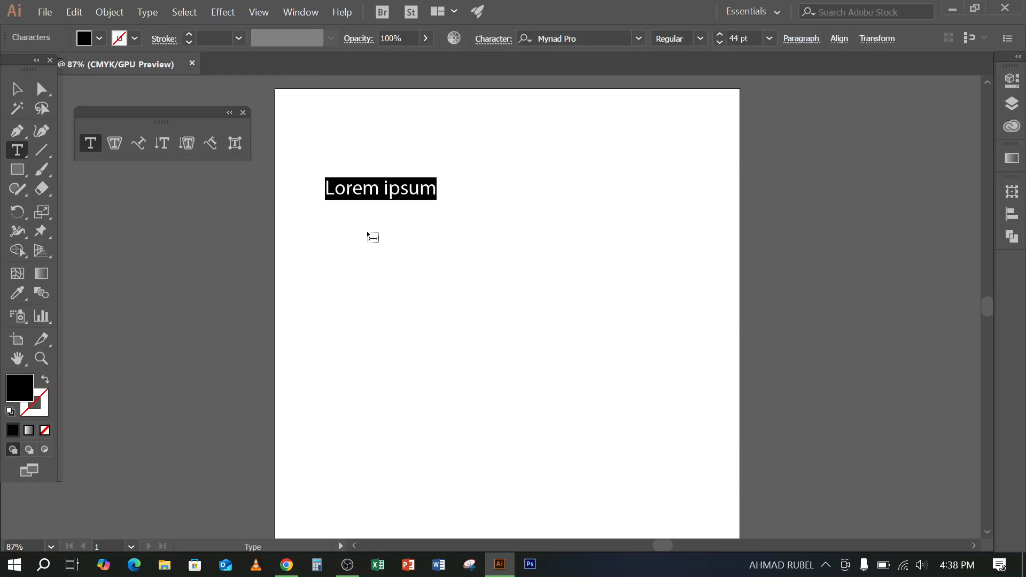
type("Ab")
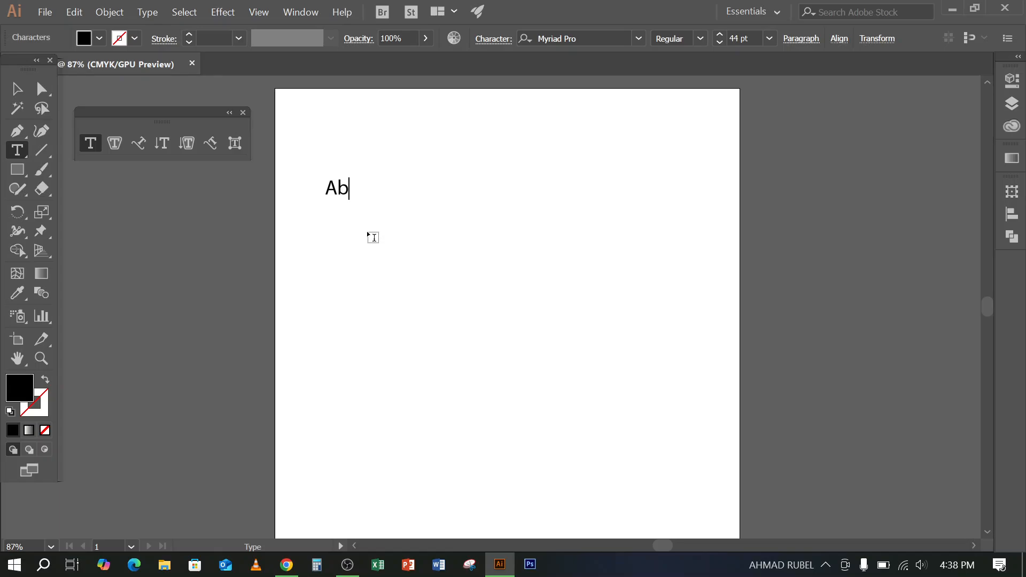
type("out Us")
left_click(26, 90)
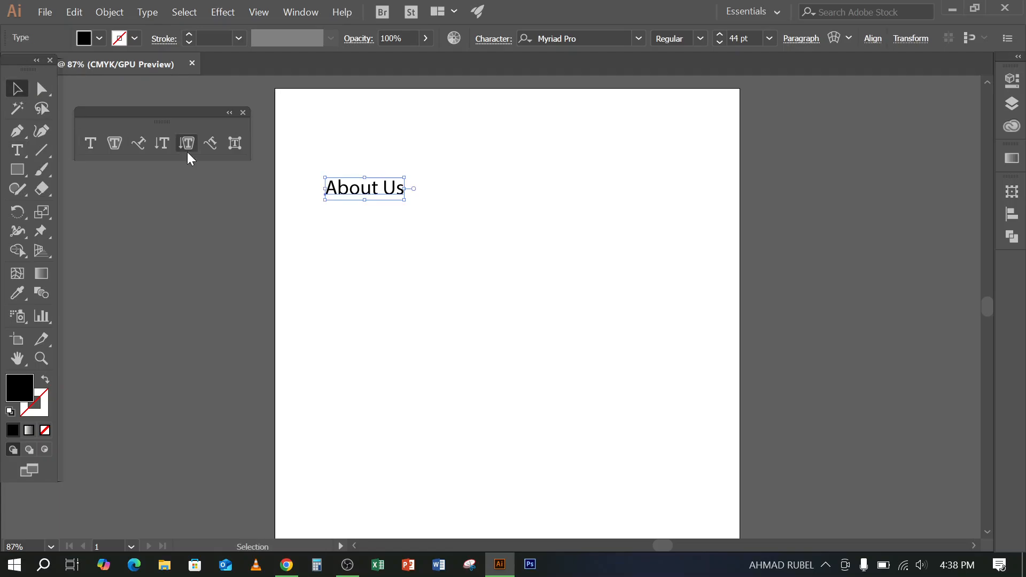
left_click_drag(361, 201, 339, 151)
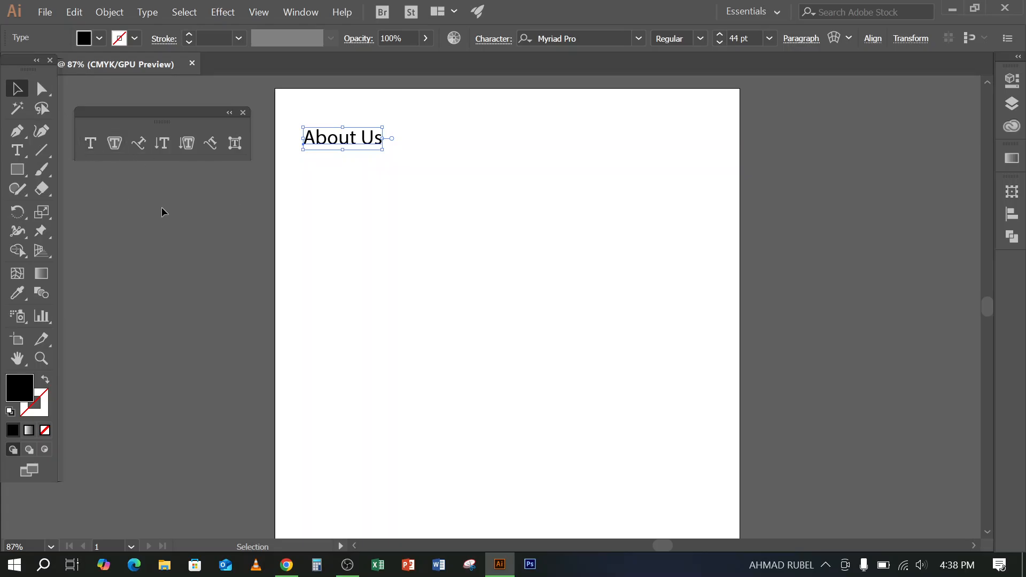
left_click(348, 565)
left_click(347, 565)
- Create a text box of Lorem ipsum placeholder text below the "About Us" heading, spanning nearly the artboard's width
left_click(18, 156)
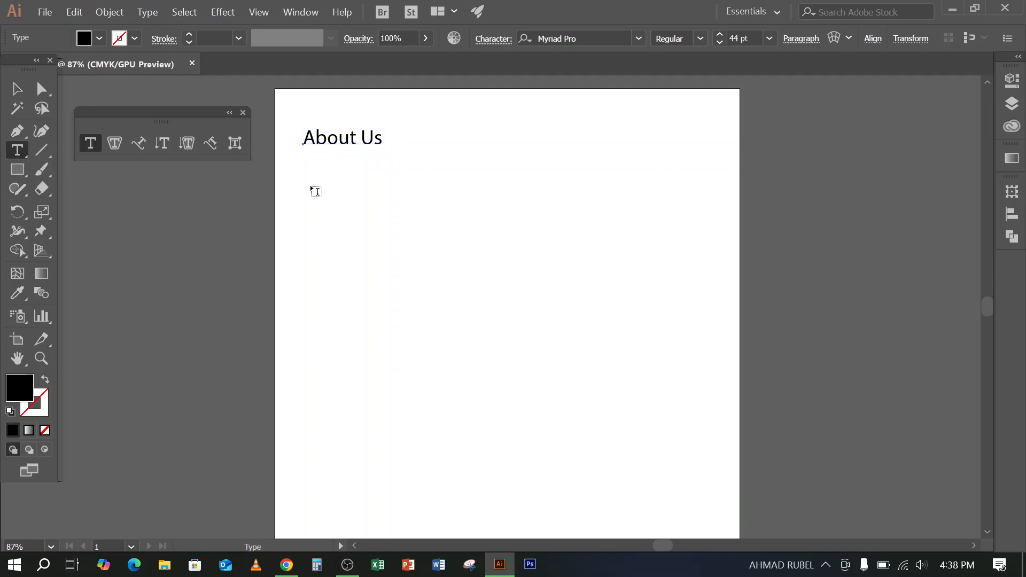
left_click_drag(297, 169, 731, 393)
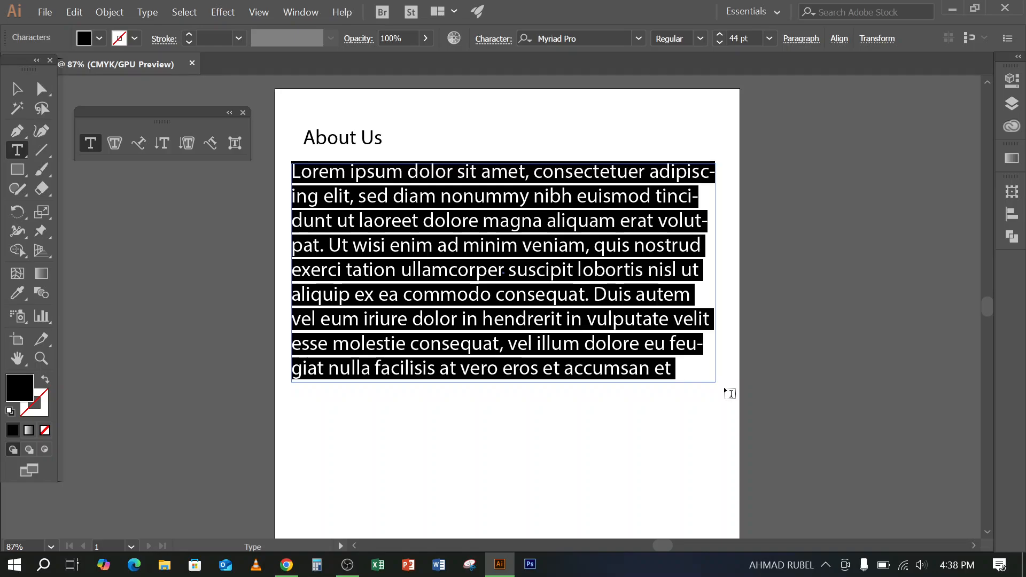
left_click_drag(377, 196, 605, 306)
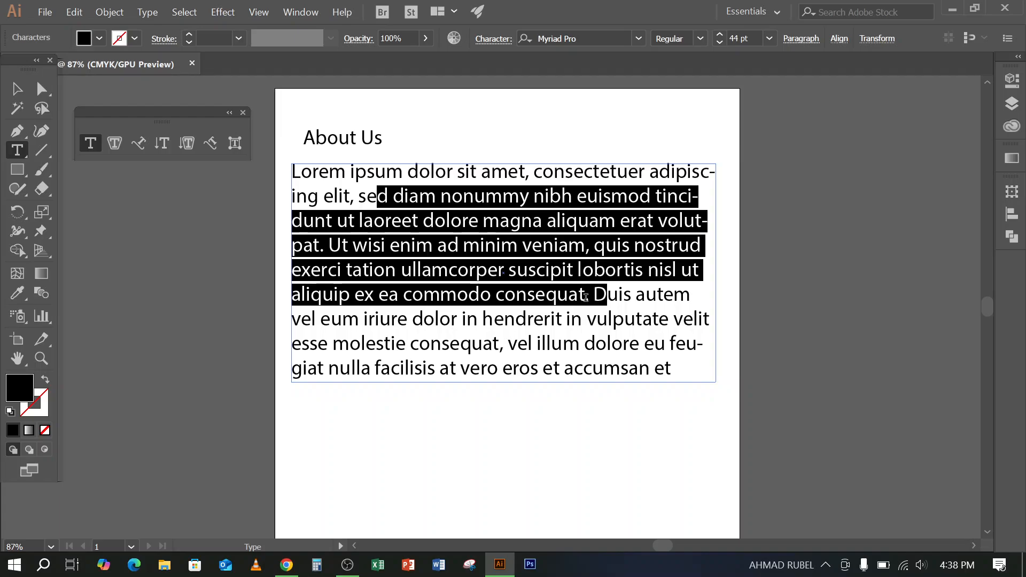
left_click(16, 89)
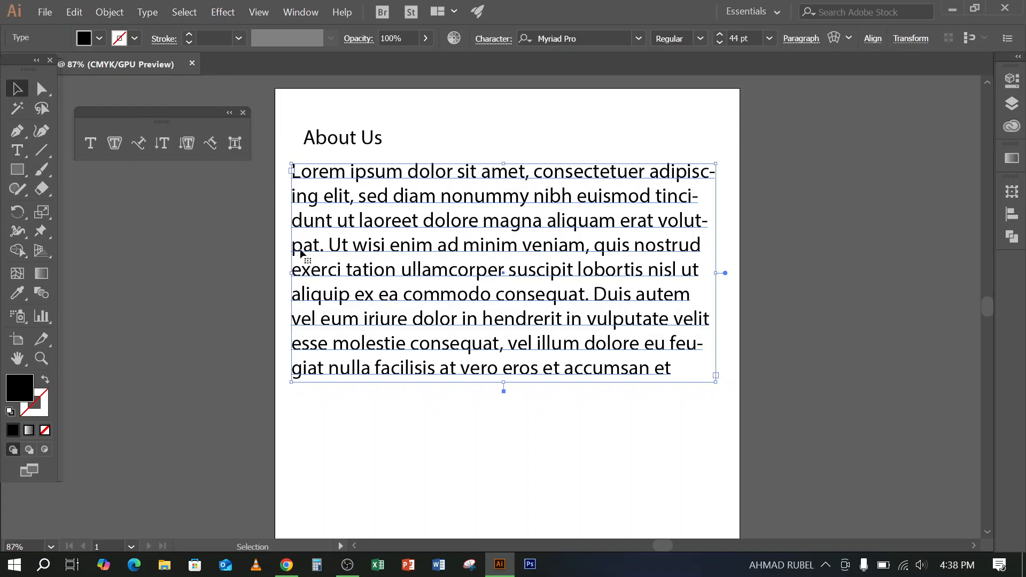
left_click(270, 242)
- Set the font size of the Lorem ipsum paragraph to 29 pt
left_click(344, 197)
left_click(719, 43)
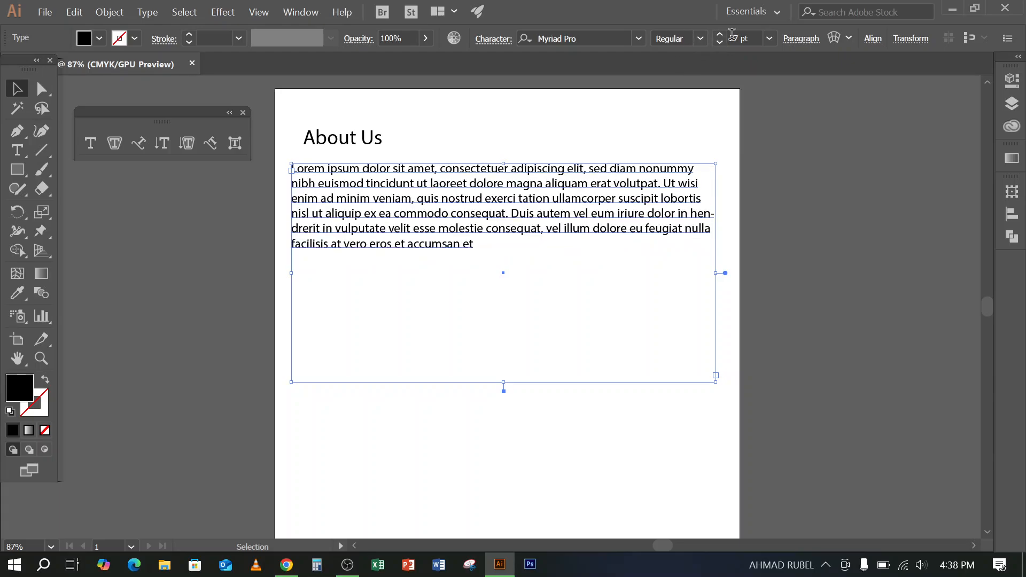
left_click(721, 34)
left_click(721, 34)
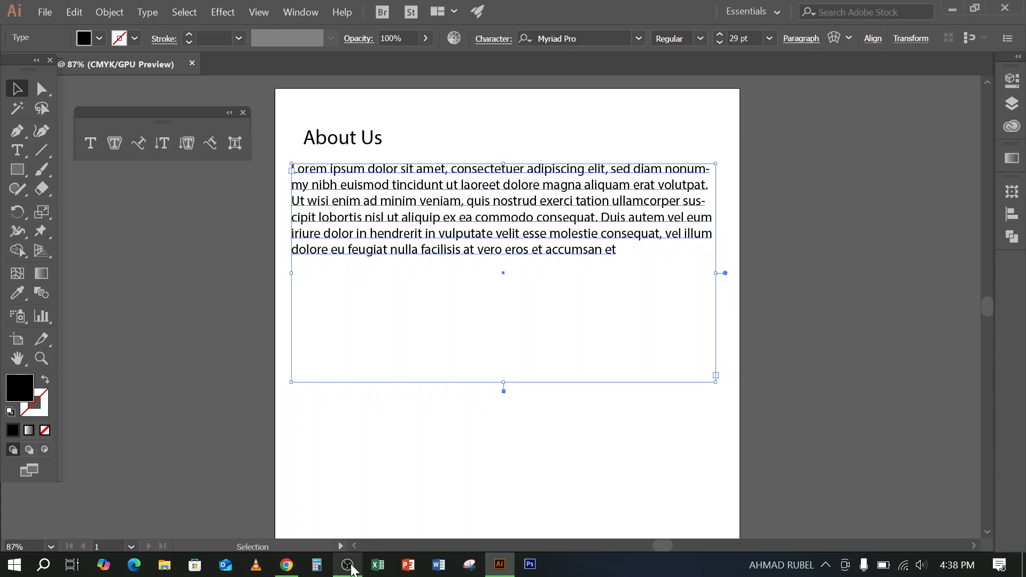
left_click(347, 566)
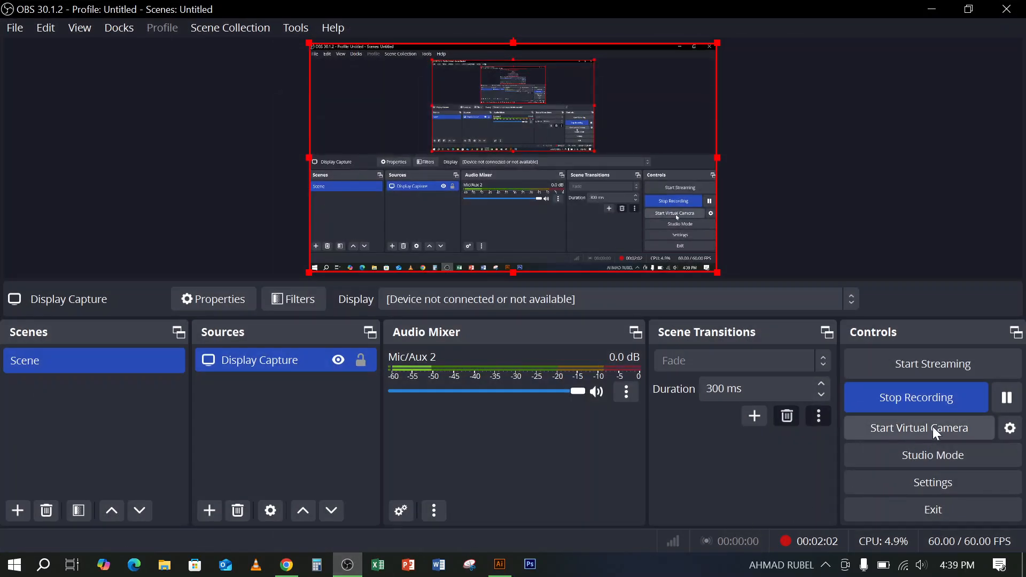
left_click(1009, 398)
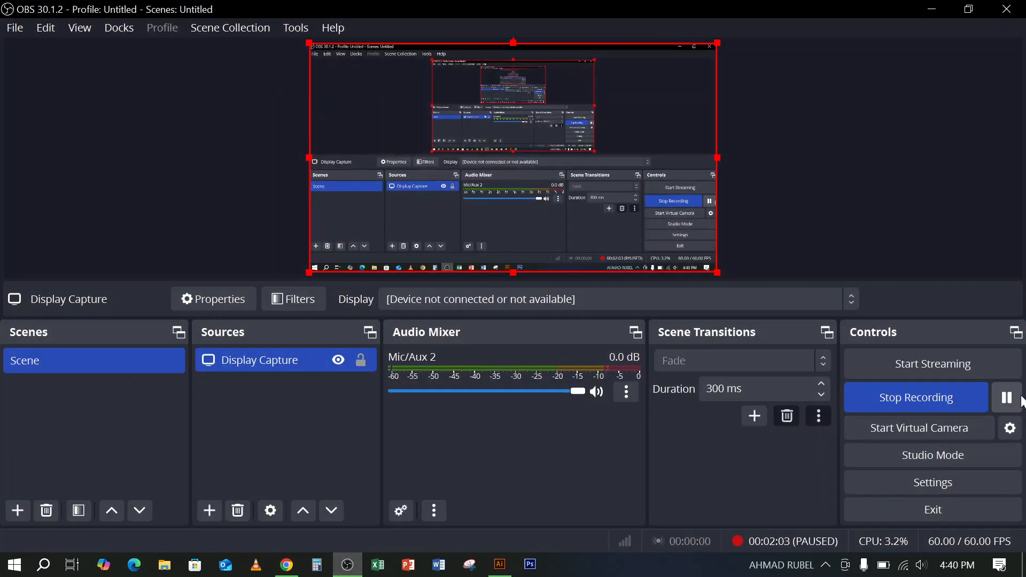
left_click(932, 9)
- Delete the hexagon-shaped area text from the artboard
key("Escape")
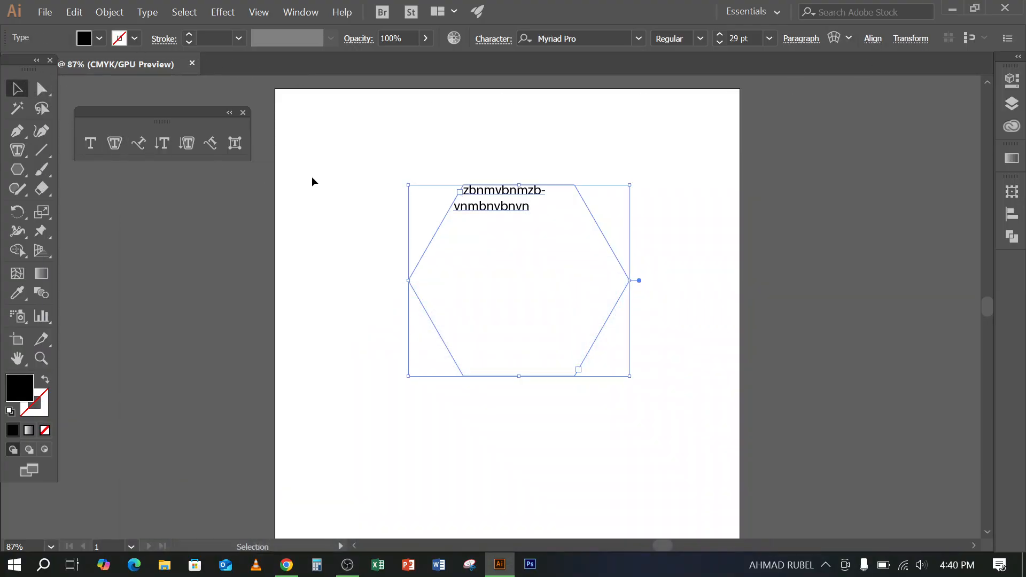
left_click_drag(367, 170, 499, 294)
key("Delete")
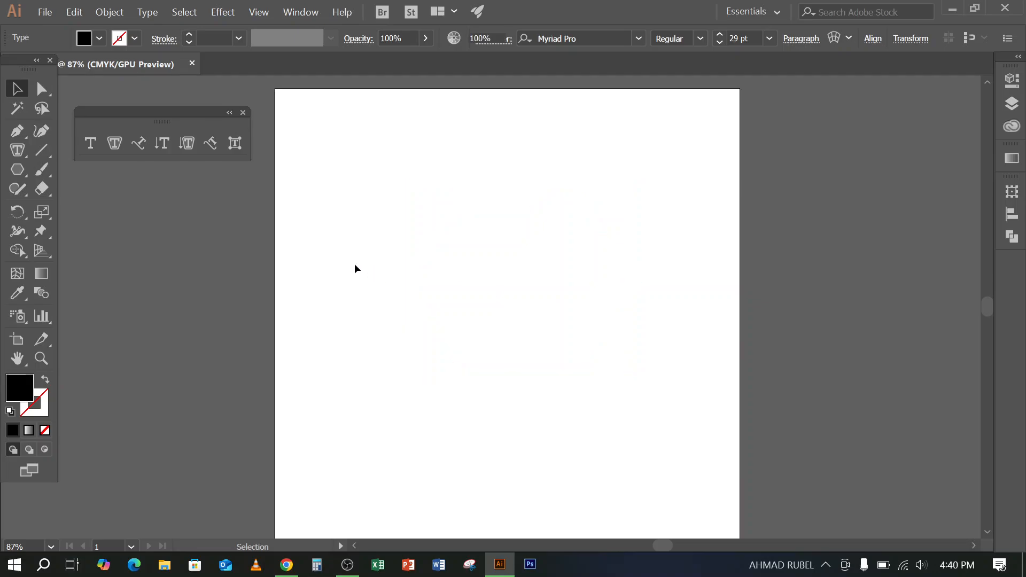
left_click(18, 170)
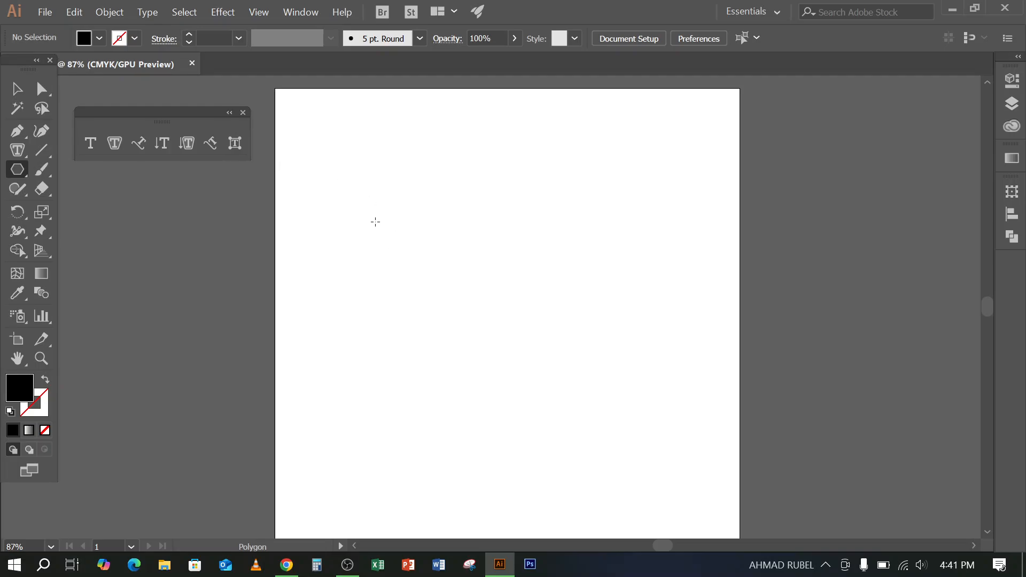
left_click(385, 221)
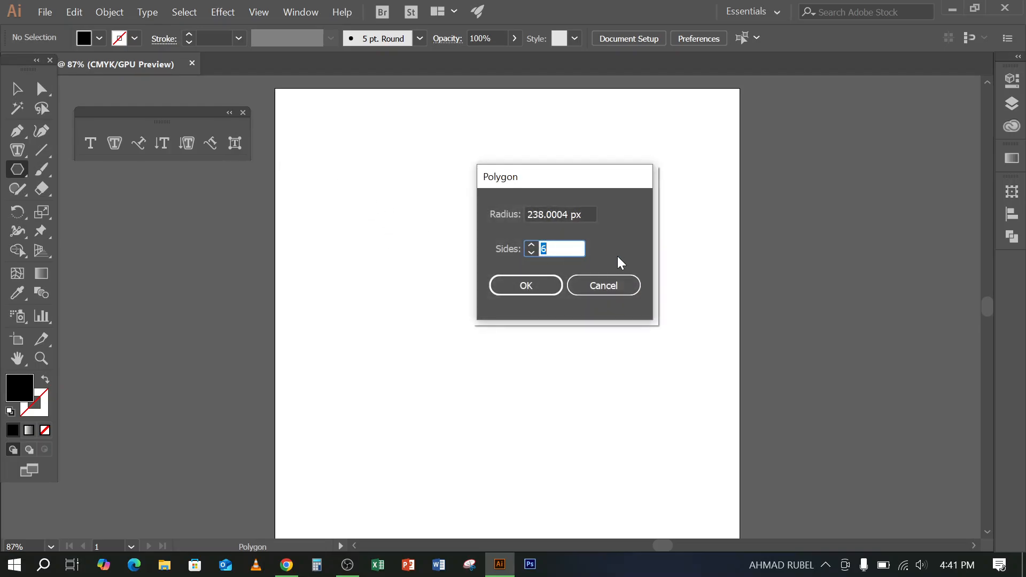
left_click(628, 291)
- Try to create text with the Area Type tool directly on the empty artboard
left_click(123, 145)
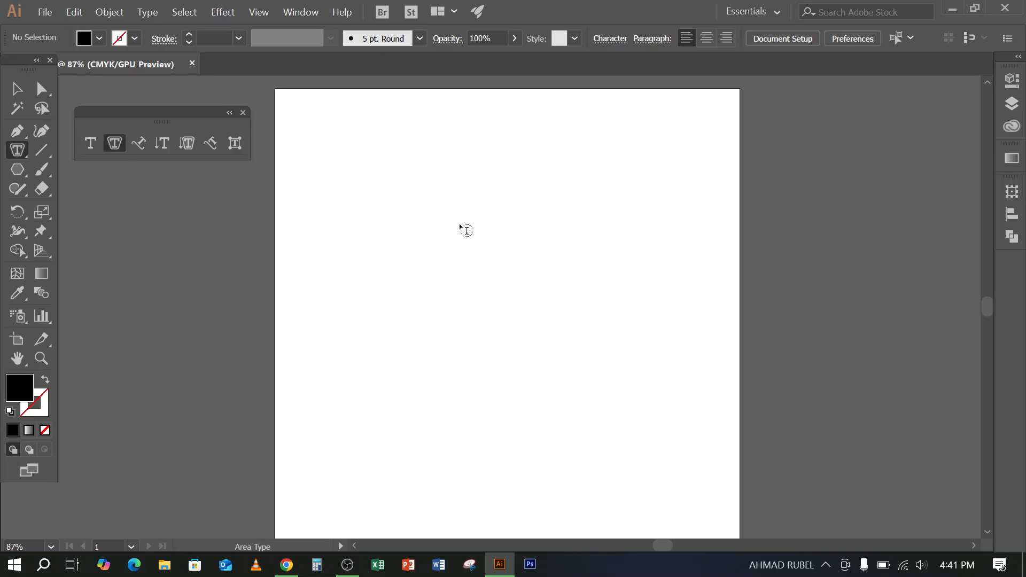
left_click(462, 229)
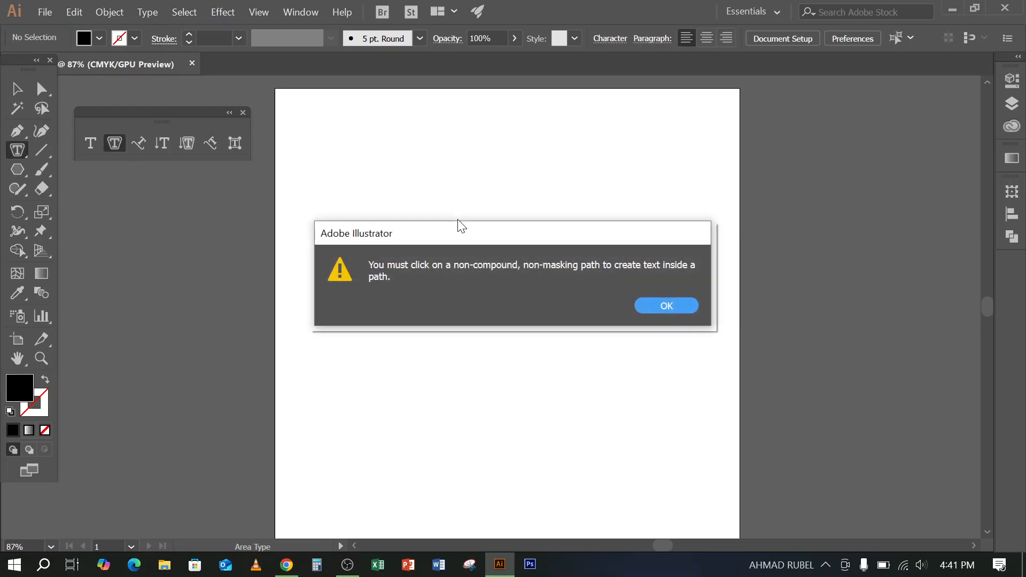
left_click(687, 308)
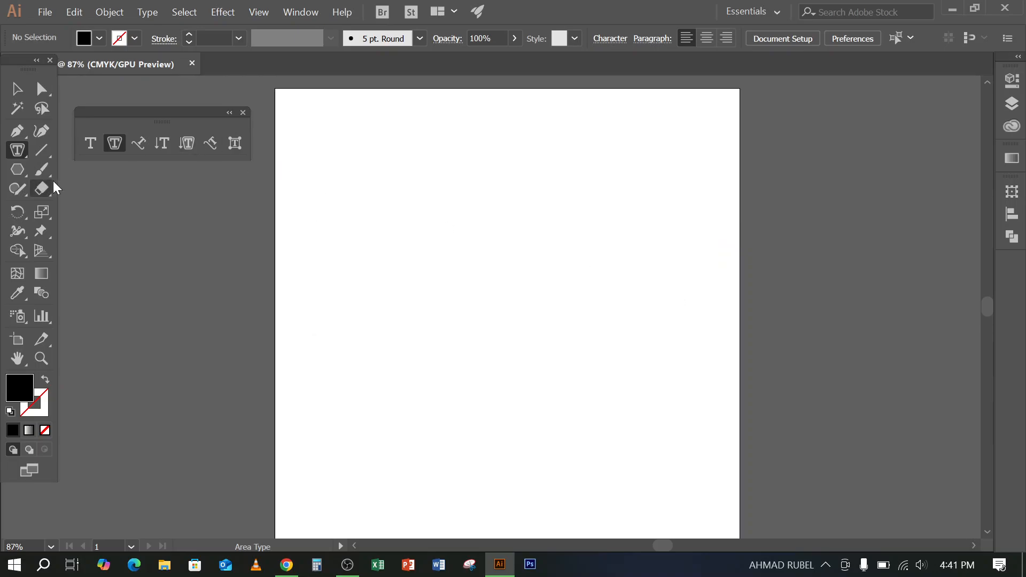
- Draw a black circle about 598 px across on the empty artboard
left_click(18, 171)
right_click(17, 176)
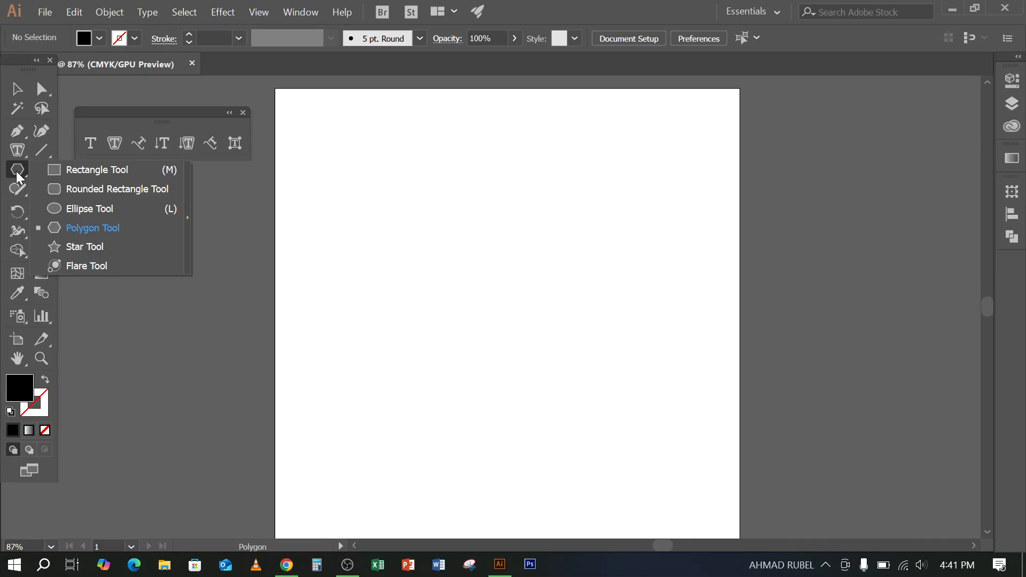
left_click(87, 210)
left_click_drag(312, 185, 590, 371)
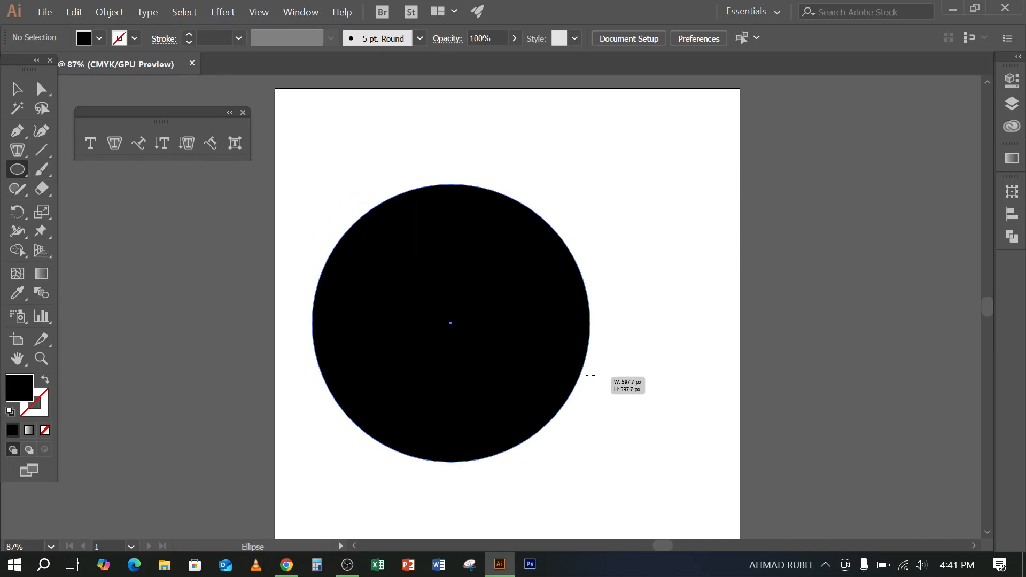
- Fill the circle with Lorem ipsum area text and move it to the upper part of the artboard
left_click(118, 142)
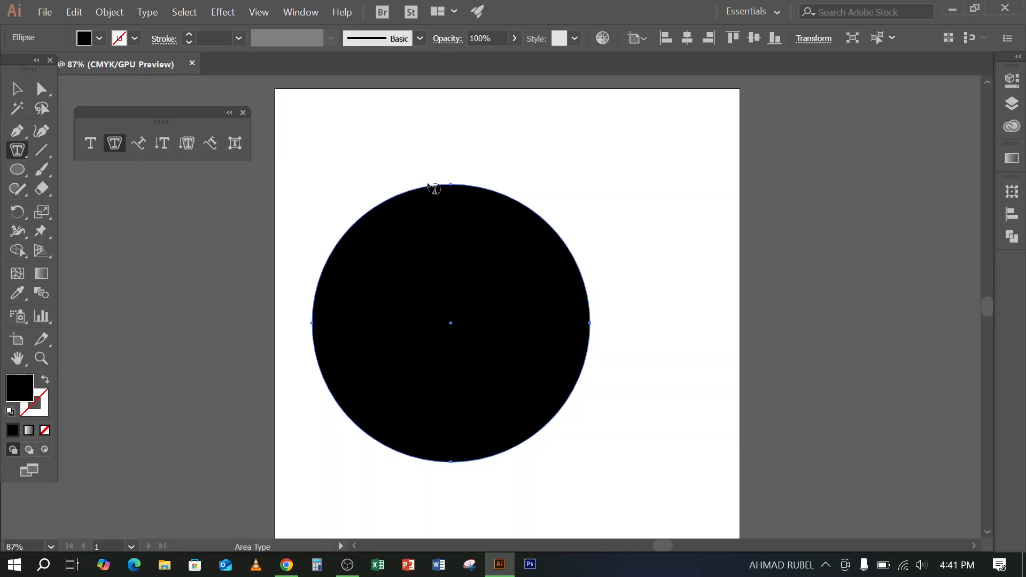
left_click(435, 188)
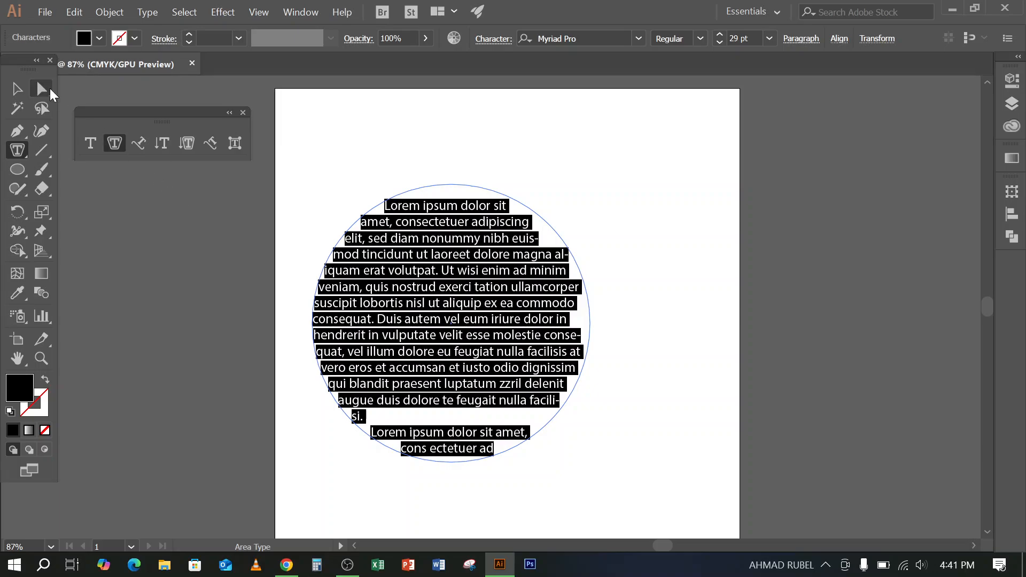
left_click(16, 88)
left_click(272, 260)
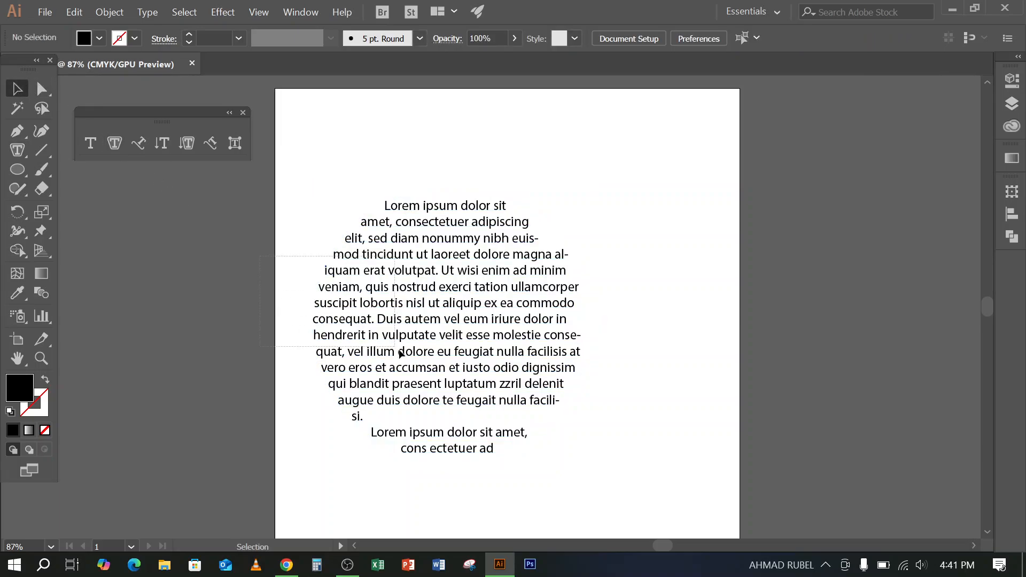
left_click_drag(431, 355, 512, 281)
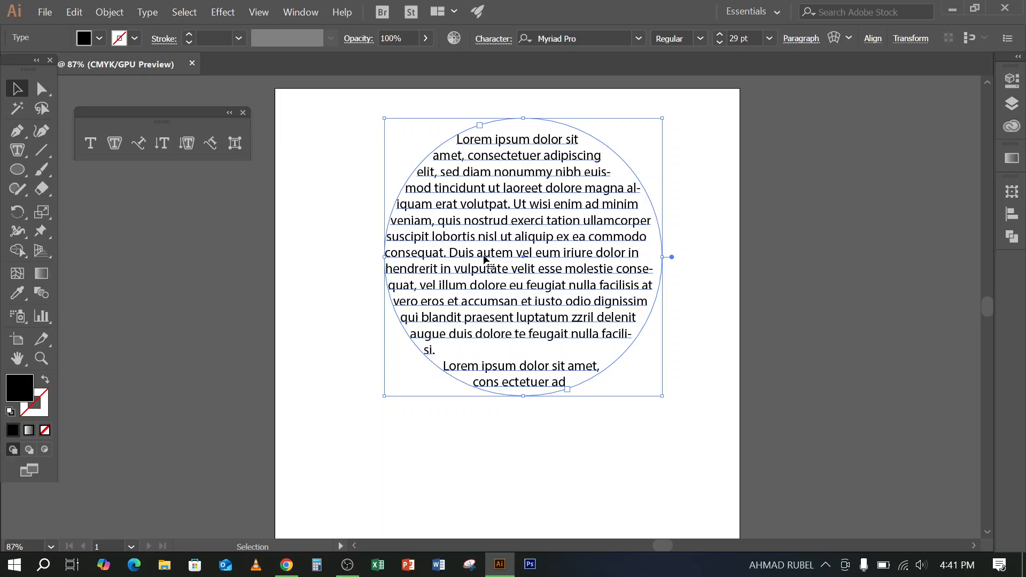
left_click(297, 291)
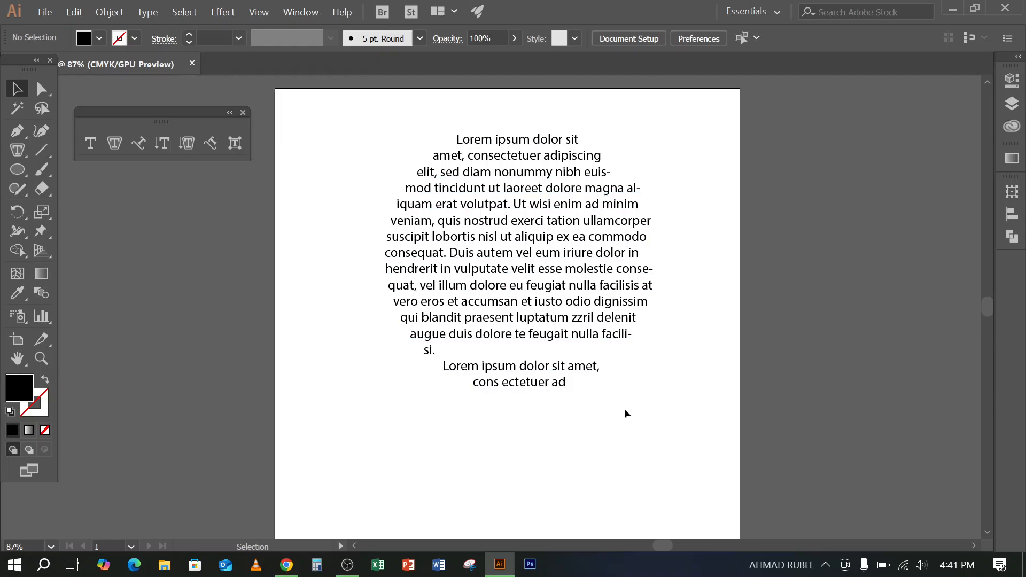
- Delete the circular area text and draw a large black square covering most of the artboard
left_click_drag(336, 146, 469, 292)
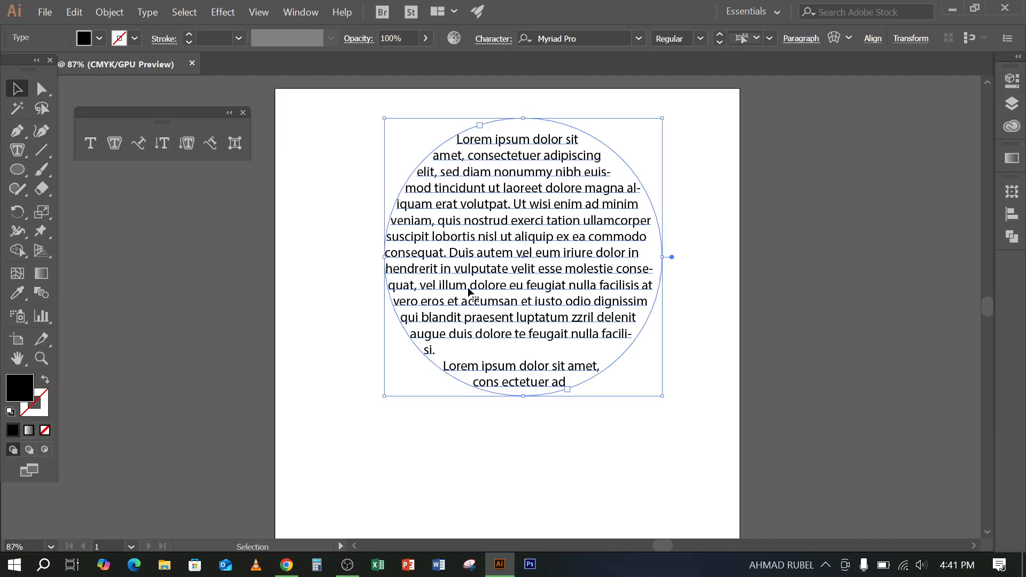
key("Delete")
left_click(20, 171)
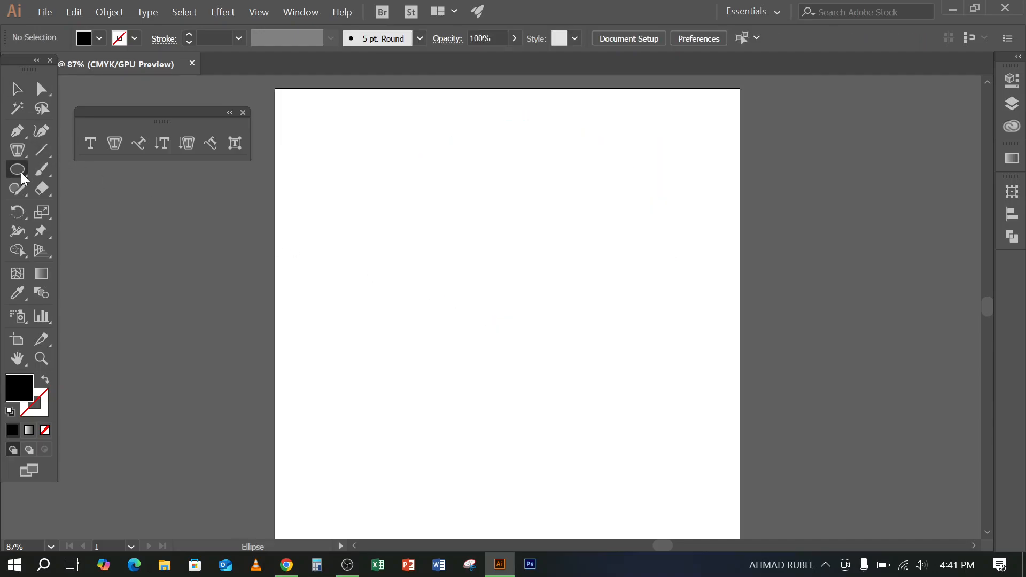
left_click_drag(24, 178, 80, 170)
left_click_drag(311, 140, 703, 428)
scroll(298, 305, "down", 1)
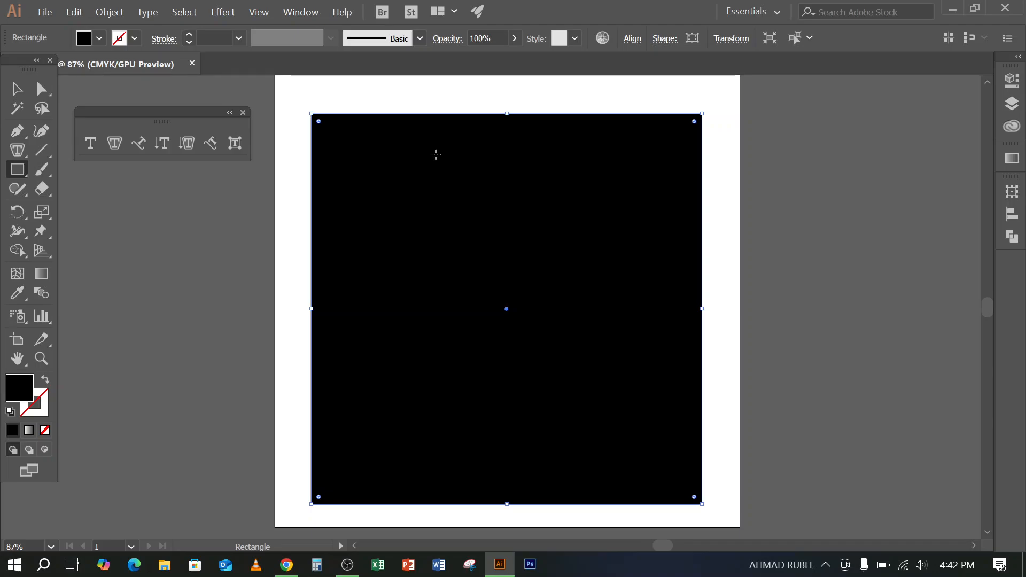
- Draw a small black rectangle inside the upper middle of the large square
left_click_drag(436, 154, 566, 274)
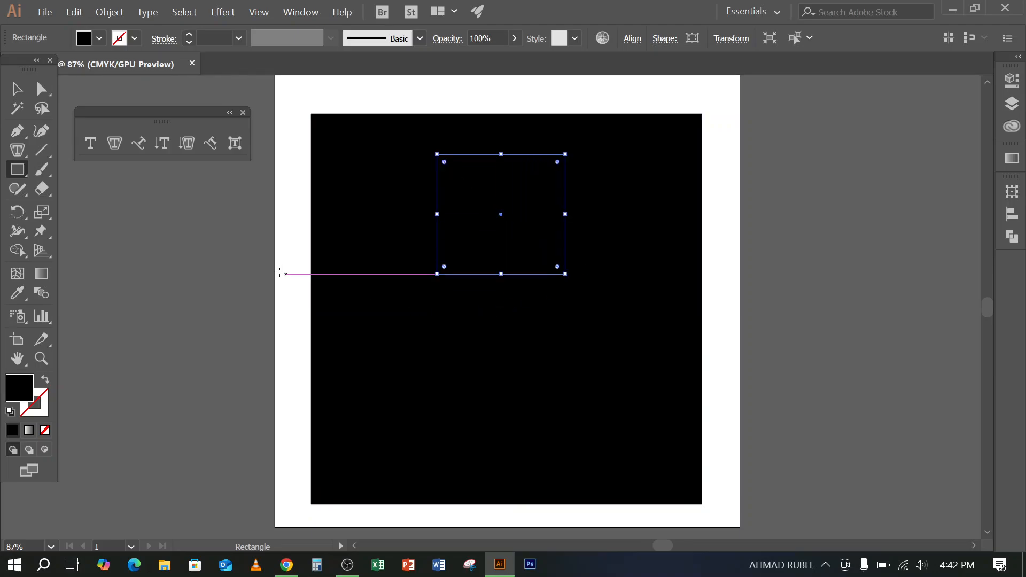
left_click(17, 88)
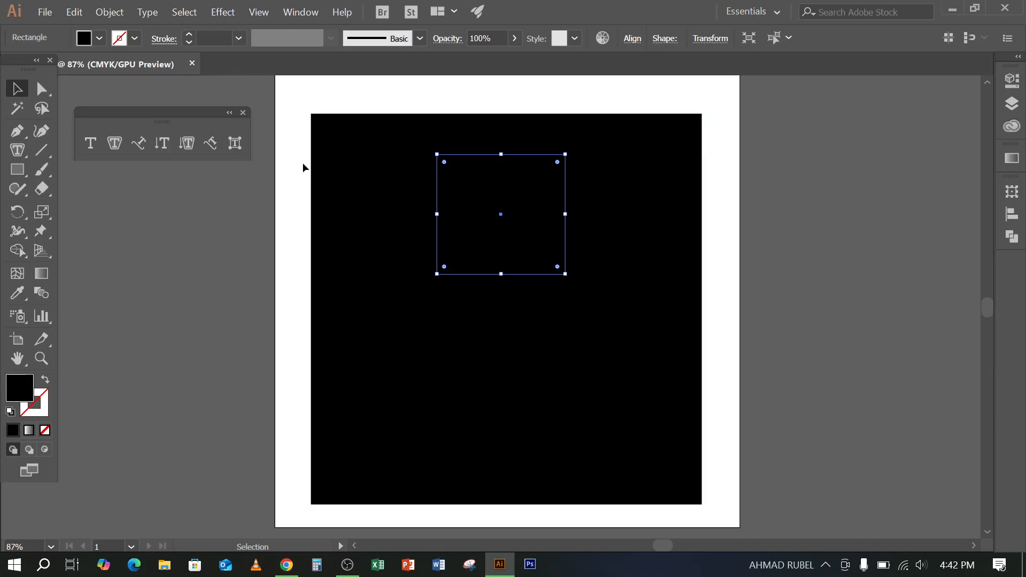
left_click_drag(285, 162, 529, 274)
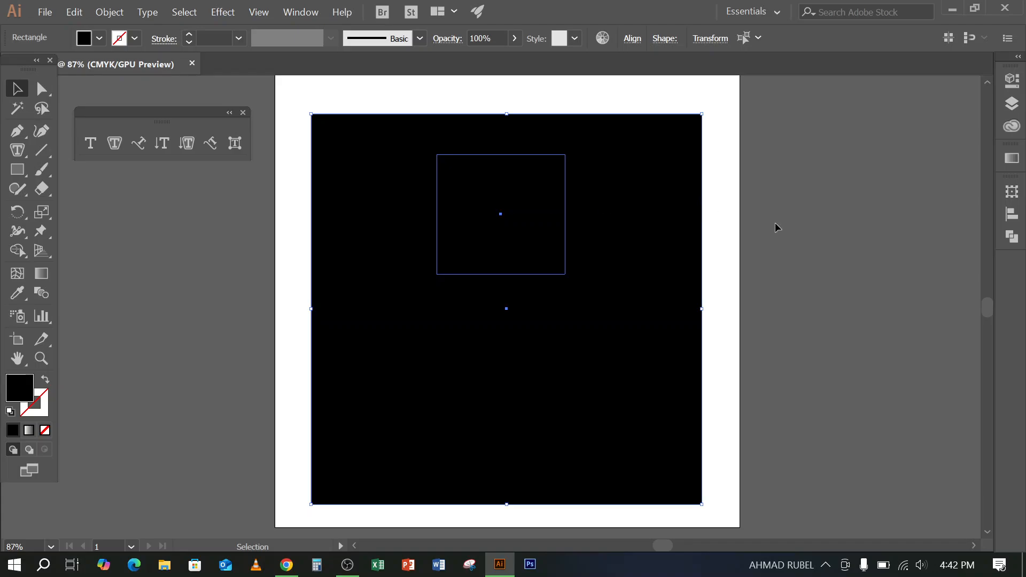
- Fill the small rectangle with light gray
left_click(495, 218)
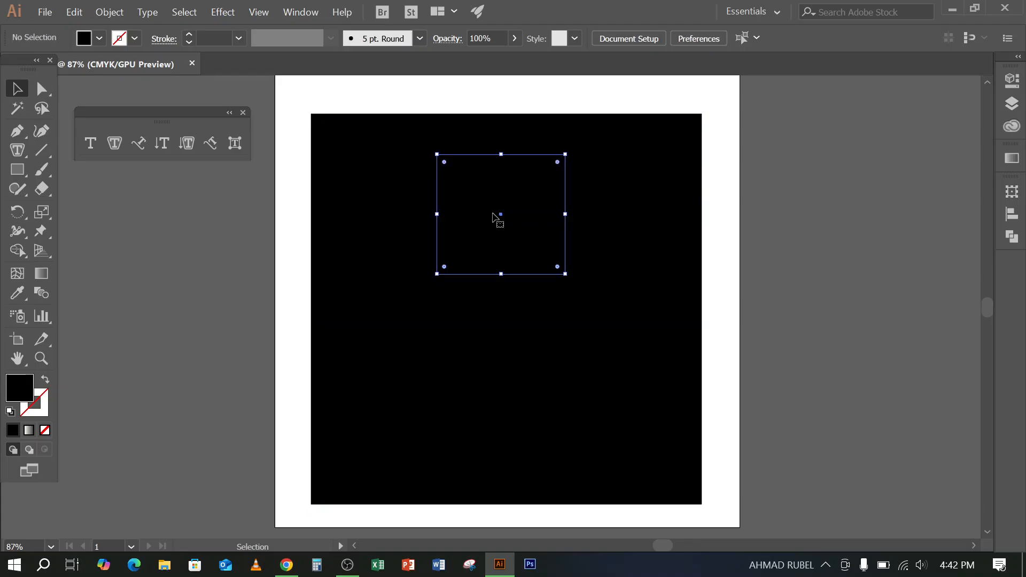
left_click(100, 38)
left_click(100, 112)
key("Escape")
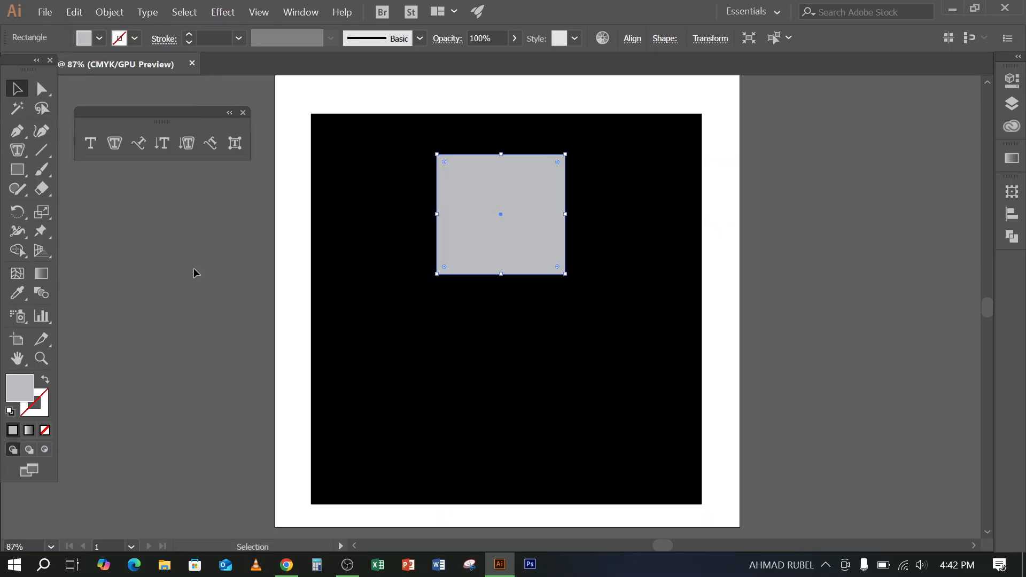
- Convert the large square into area text with Lorem ipsum placeholder text, using the Area Type tool
left_click(114, 142)
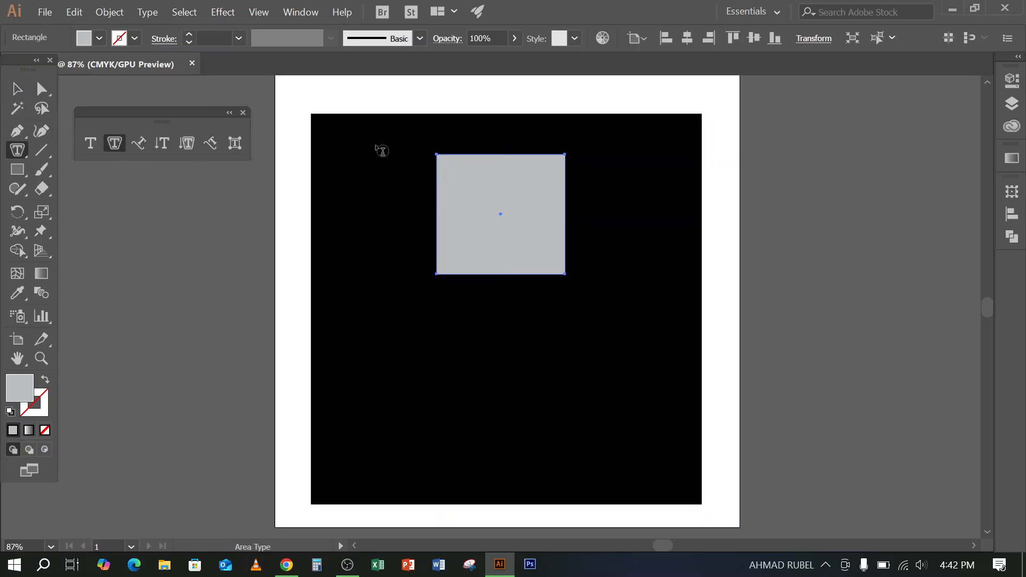
left_click(460, 116)
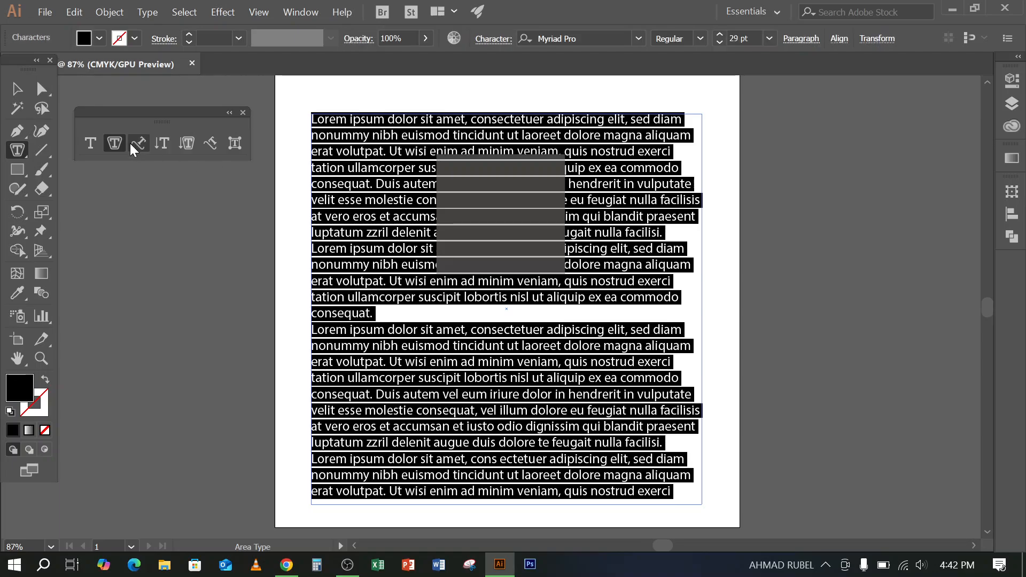
left_click(17, 88)
- Move the gray rectangle slightly lower over the paragraph text, then undo the move
left_click(527, 189)
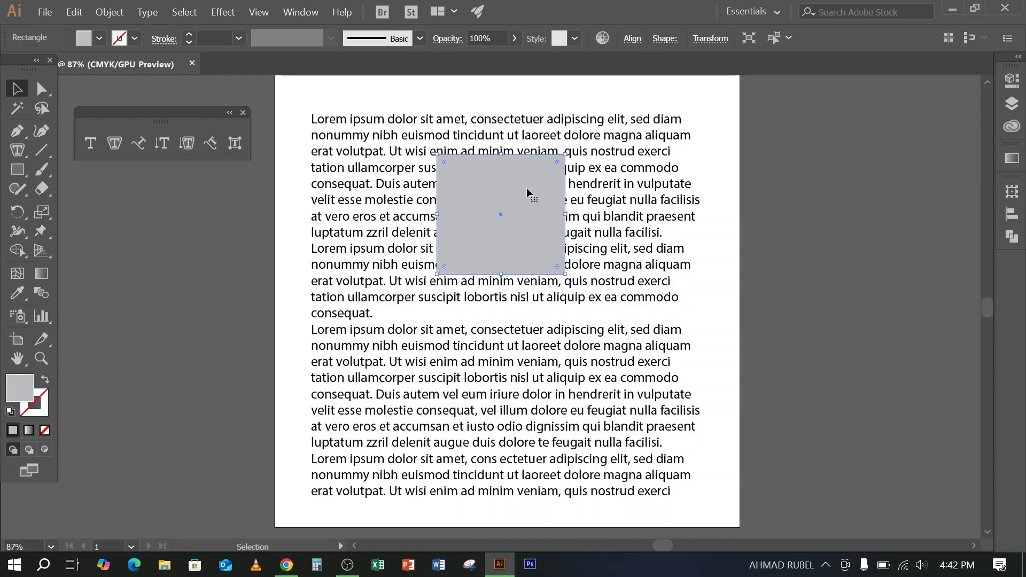
left_click_drag(769, 173, 548, 278)
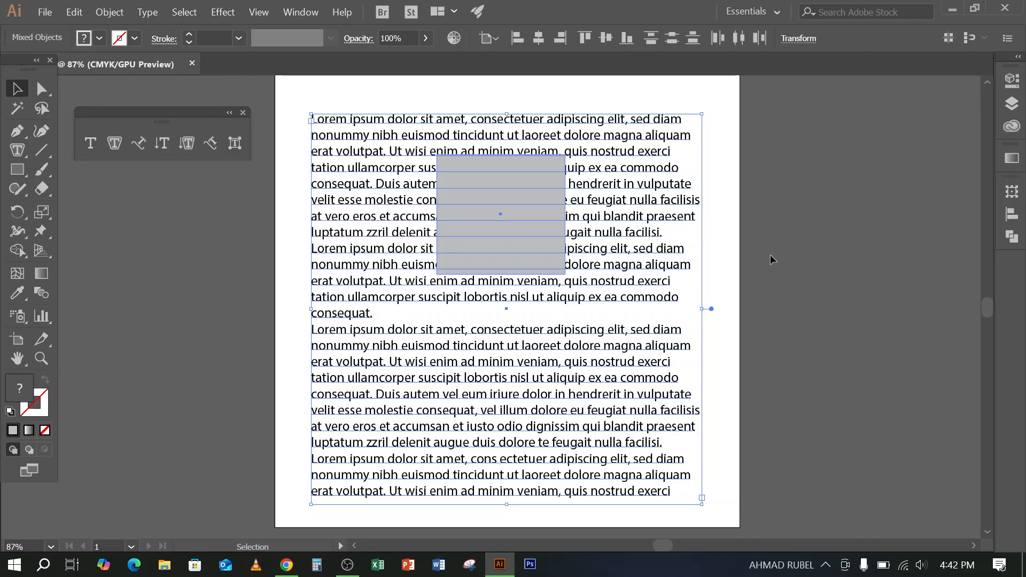
left_click(813, 293)
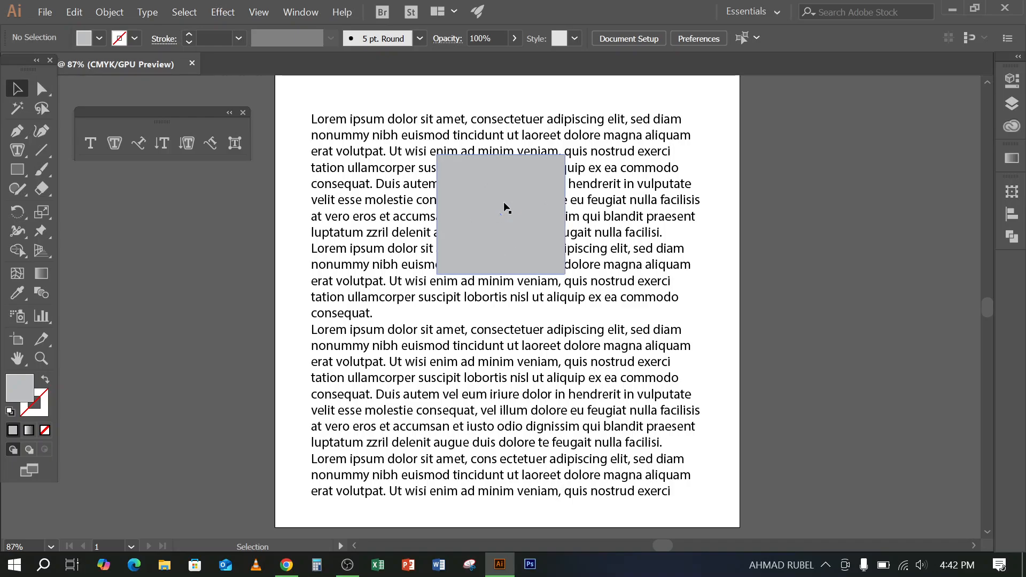
left_click_drag(496, 209, 499, 257)
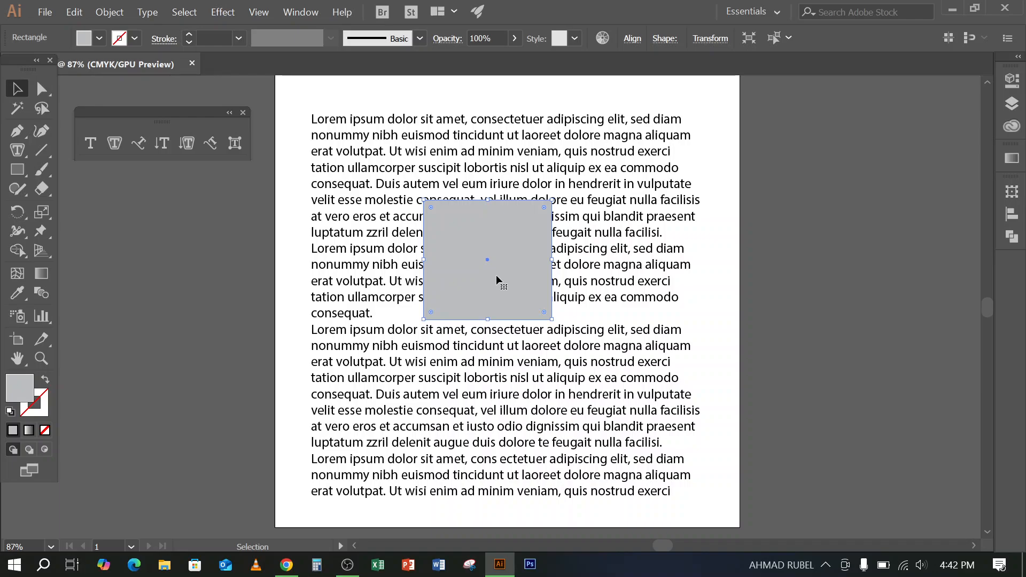
key("a")
key("ctrl+z")
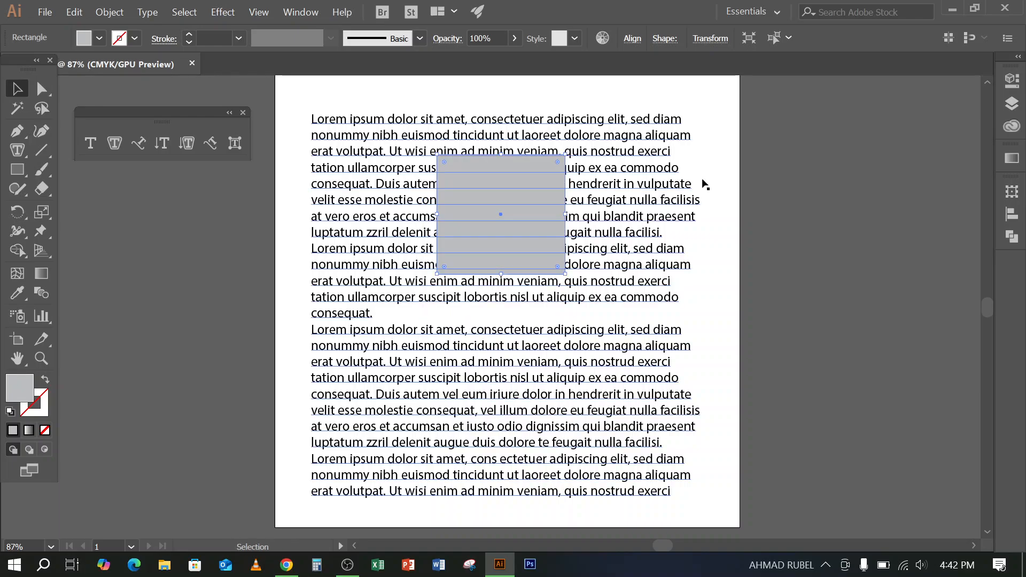
- Undo the area text in the large square and the small rectangle's gray fill
left_click_drag(763, 142, 532, 217)
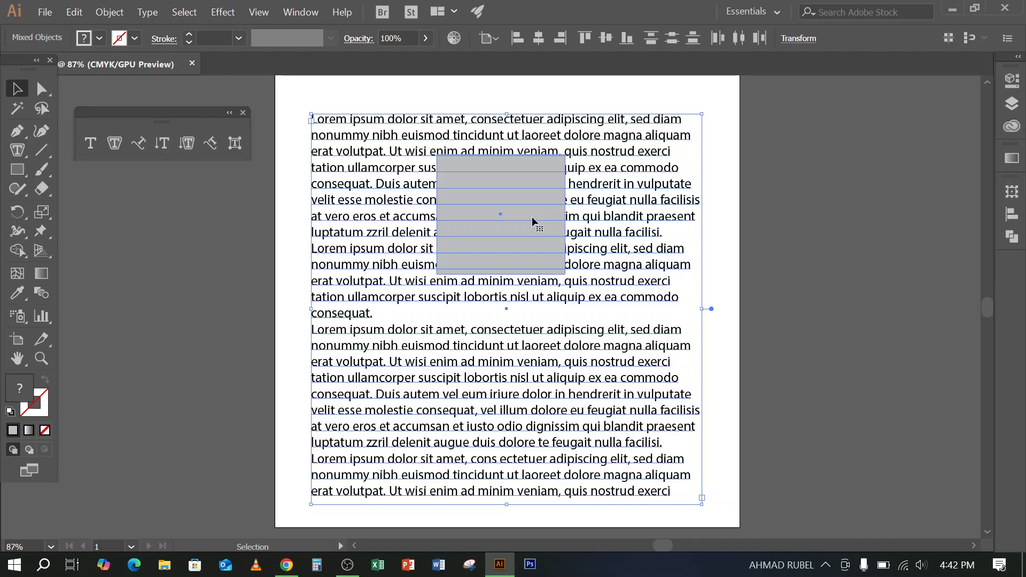
key("a")
key("ctrl+z")
key("ctrl+z")
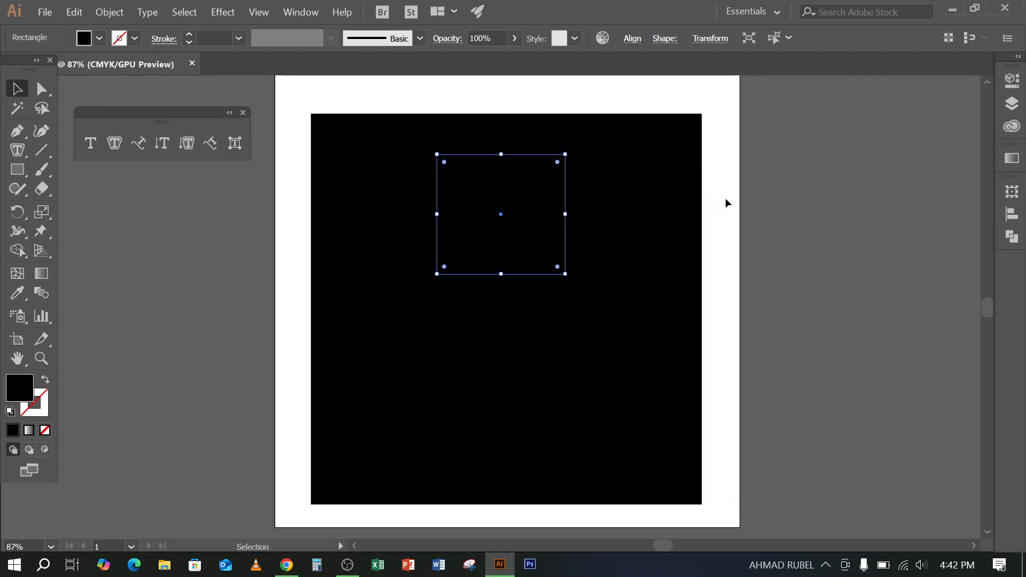
- Cut the small rectangle out of the large square with the Shape Builder tool and shift the cut-out shape down and to the right
left_click_drag(754, 183, 492, 247)
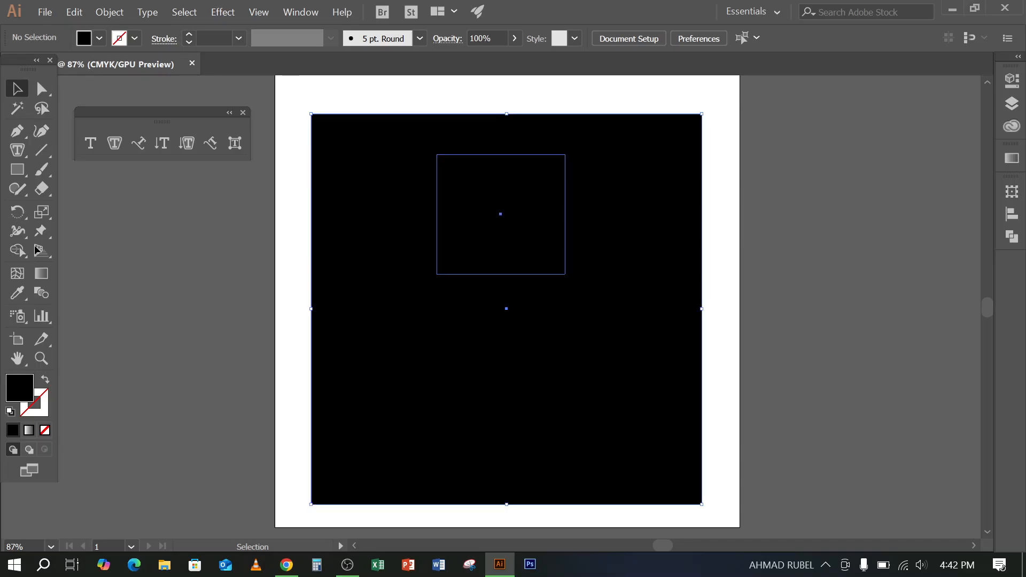
left_click(18, 253)
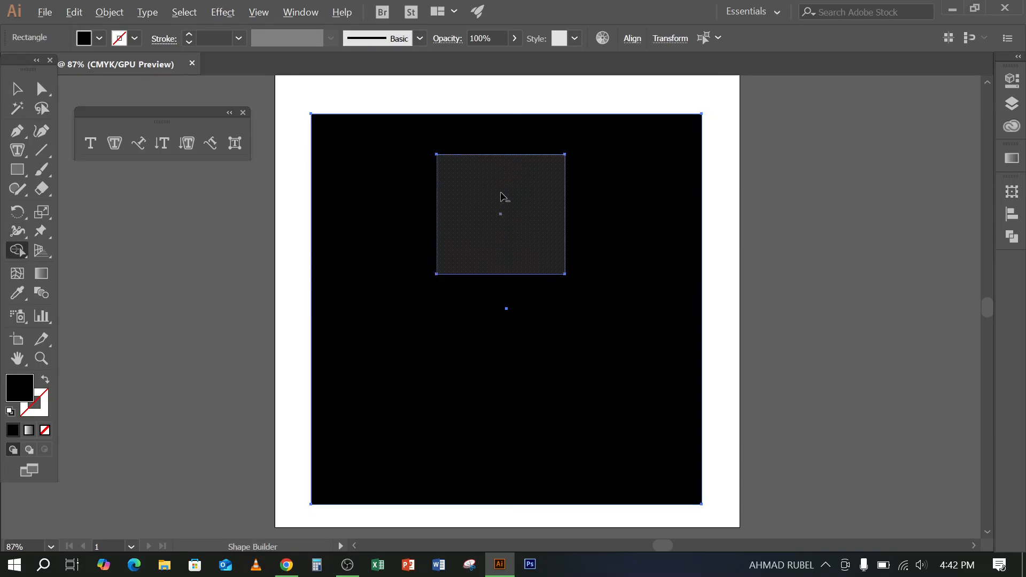
left_click(514, 216, "alt")
left_click(17, 89)
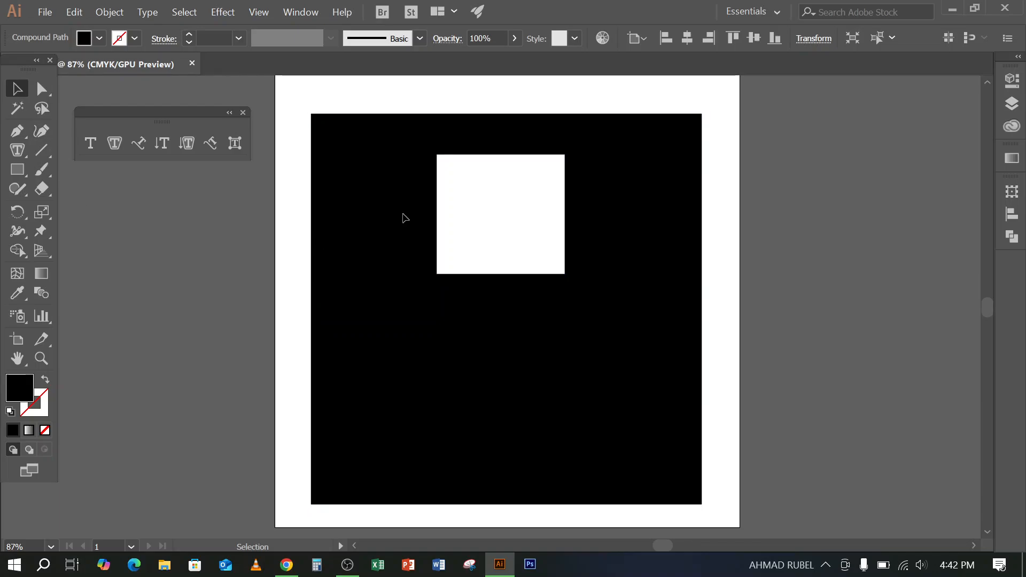
left_click_drag(559, 130, 592, 169)
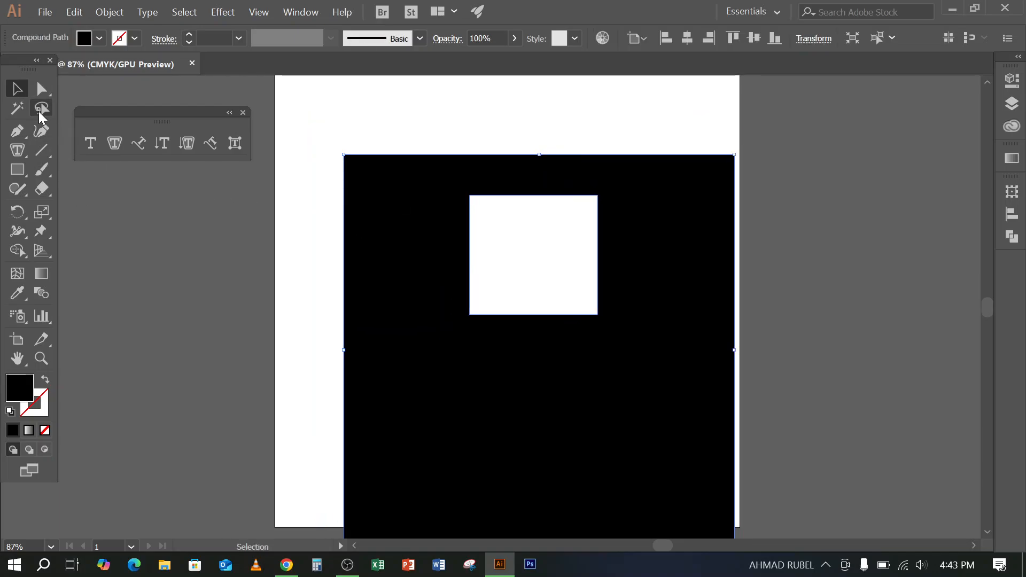
- Try to create area text inside the cut-out square from its top edge with the Area Type tool, dismissing each alert
left_click(112, 142)
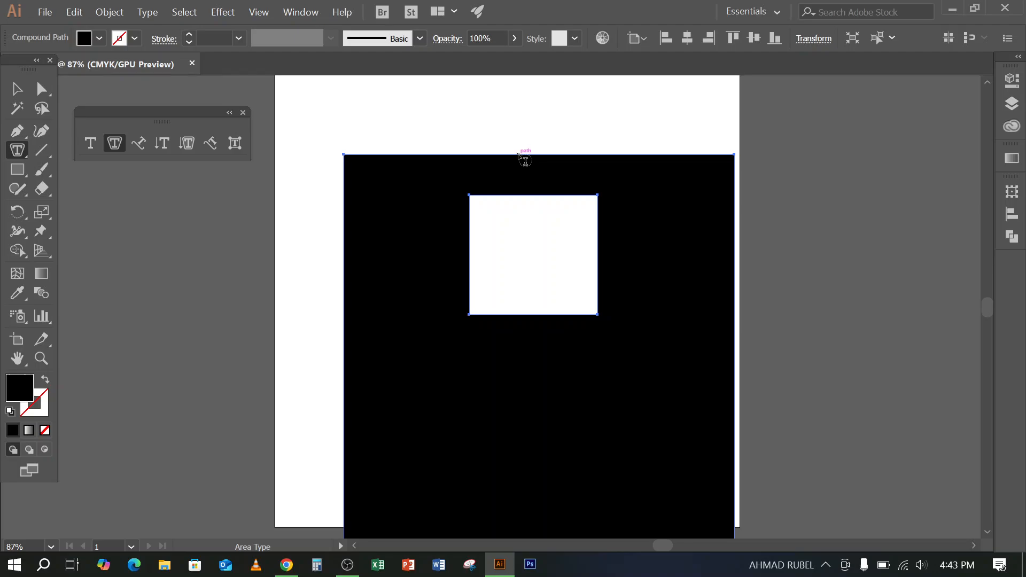
left_click(525, 160)
left_click(651, 307)
left_click(543, 160)
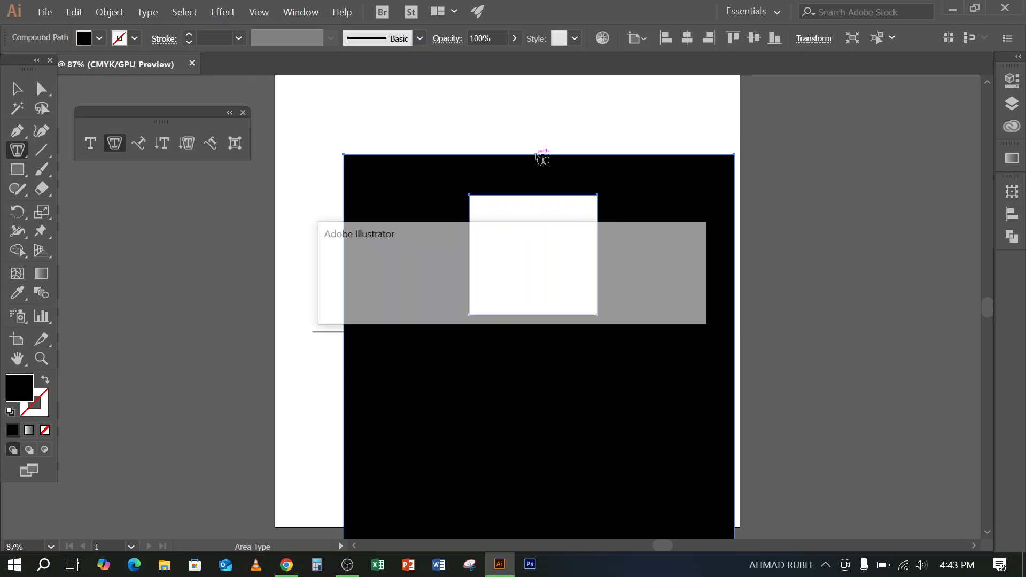
left_click(666, 306)
left_click(18, 89)
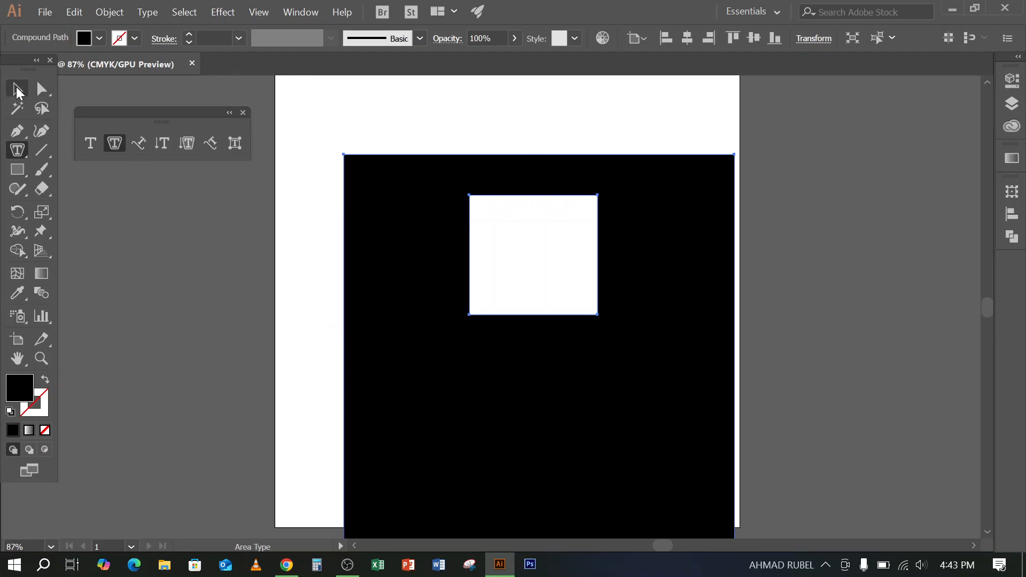
left_click(310, 280)
left_click(373, 296)
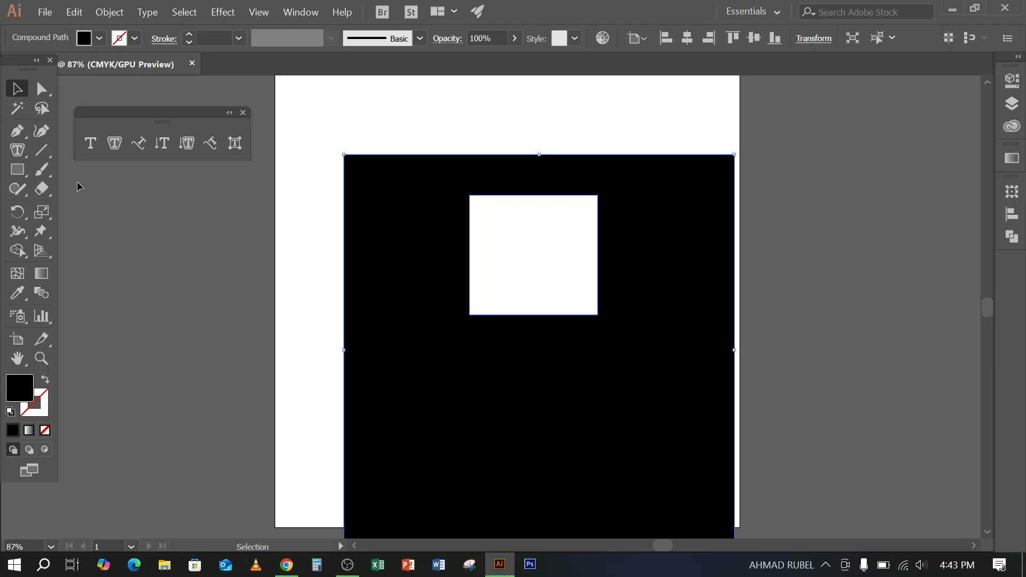
left_click(115, 143)
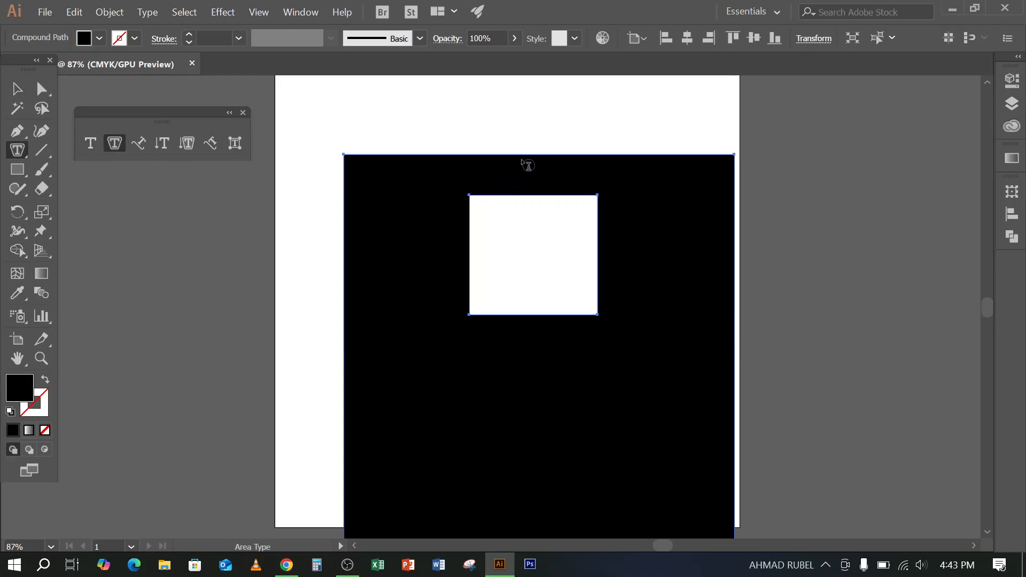
left_click(529, 158)
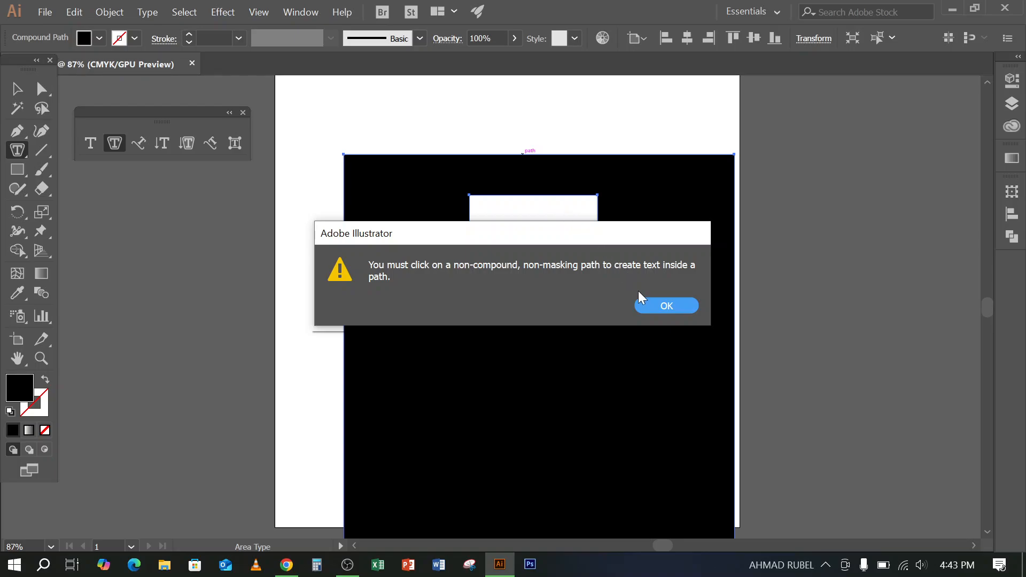
left_click(659, 309)
- Move the cut-out square back within the artboard
left_click(23, 90)
left_click_drag(279, 214, 540, 358)
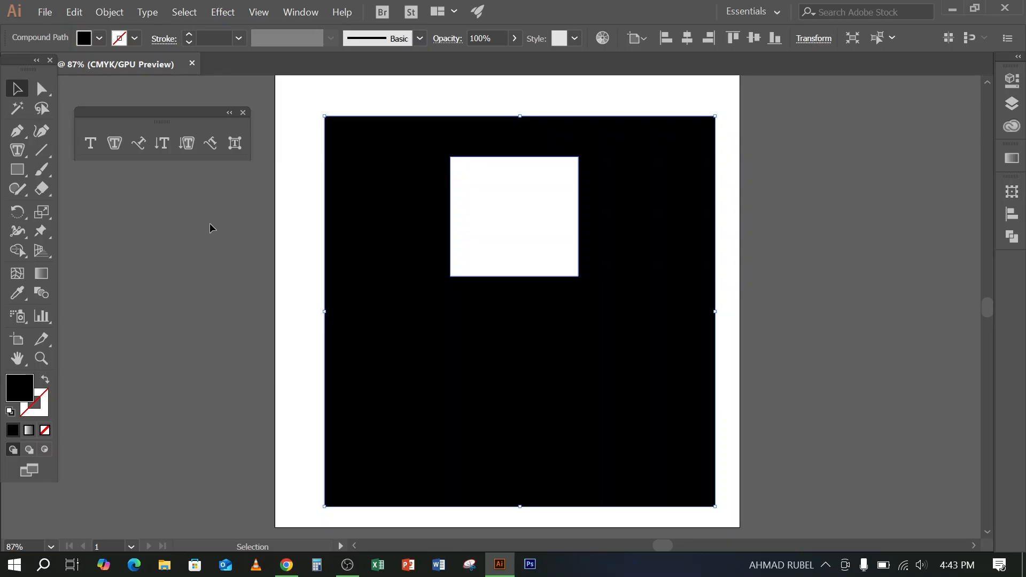
- Select the black square with the cut-out and apply Make Compound Path to it
left_click_drag(272, 224, 327, 249)
left_click(110, 11)
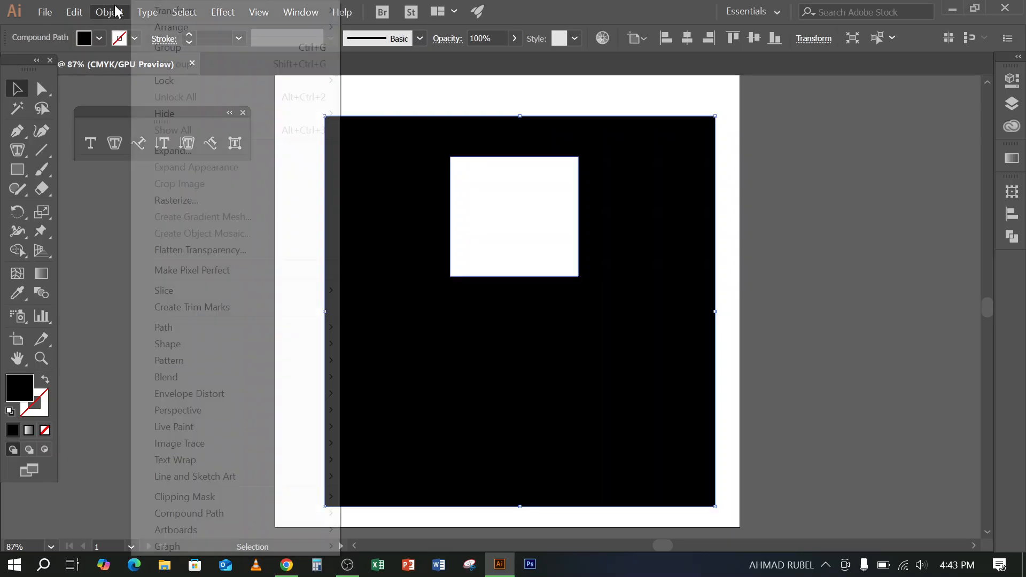
mouse_move(202, 515)
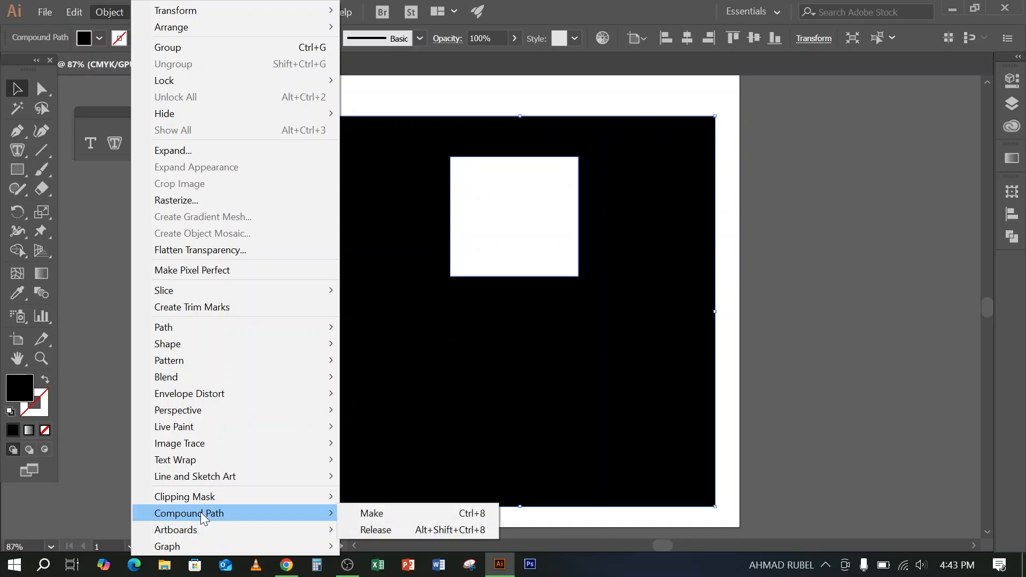
left_click(372, 514)
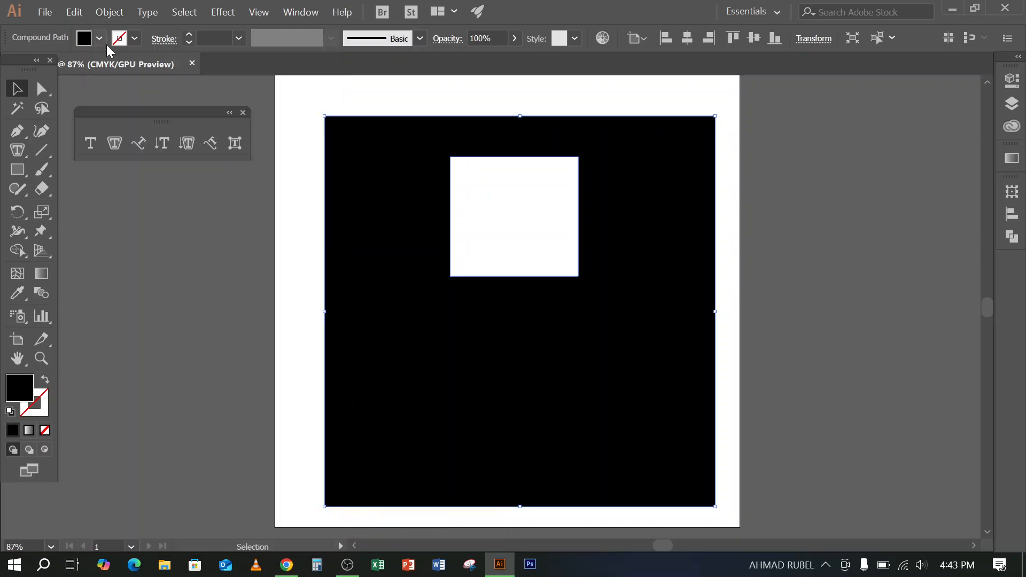
- Try to create area text inside the compound square from its top edge with the Area Type tool, dismissing the alert
left_click(112, 12)
left_click(113, 12)
left_click(115, 142)
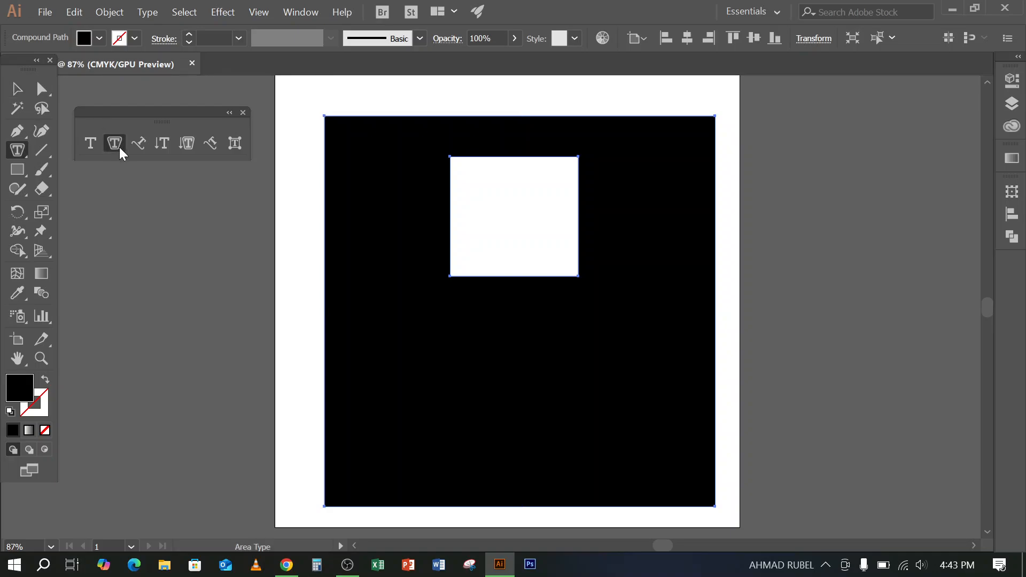
left_click(468, 119)
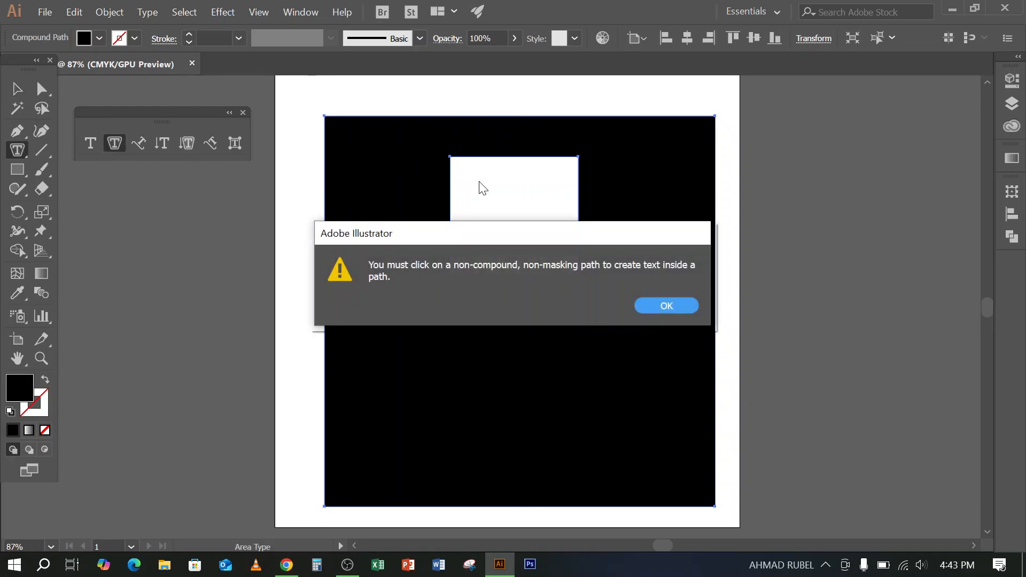
left_click(667, 306)
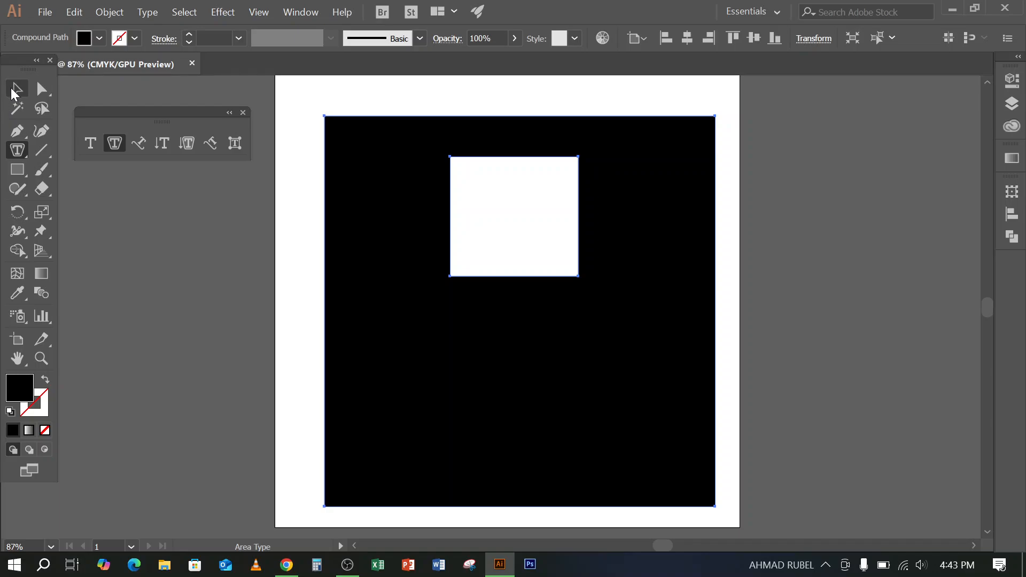
- Select the black square with the cut-out and delete it from the artboard
left_click(16, 89)
left_click_drag(291, 252, 381, 367)
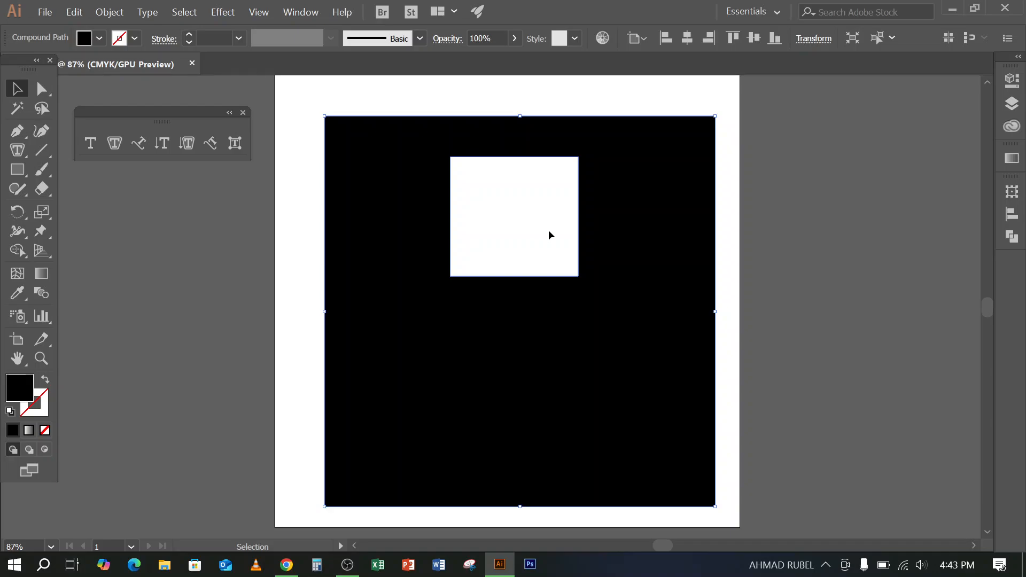
left_click_drag(524, 126, 565, 187)
key("Delete")
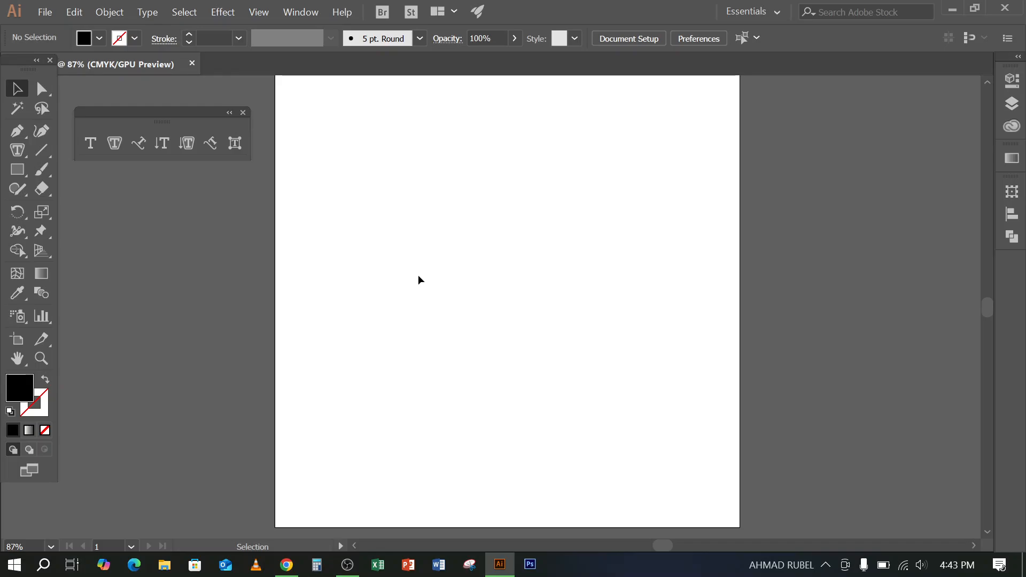
left_click(119, 147)
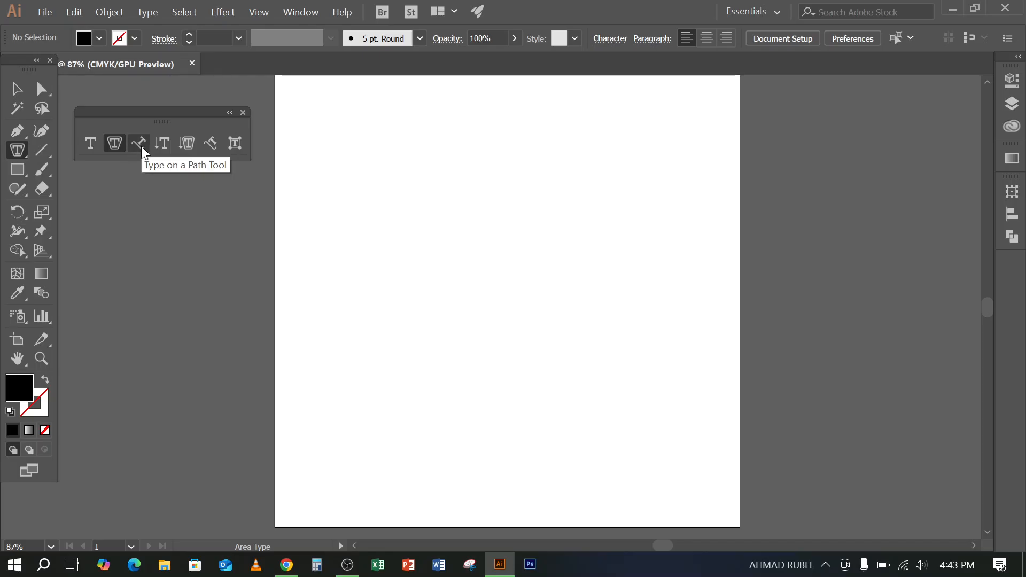
left_click(347, 567)
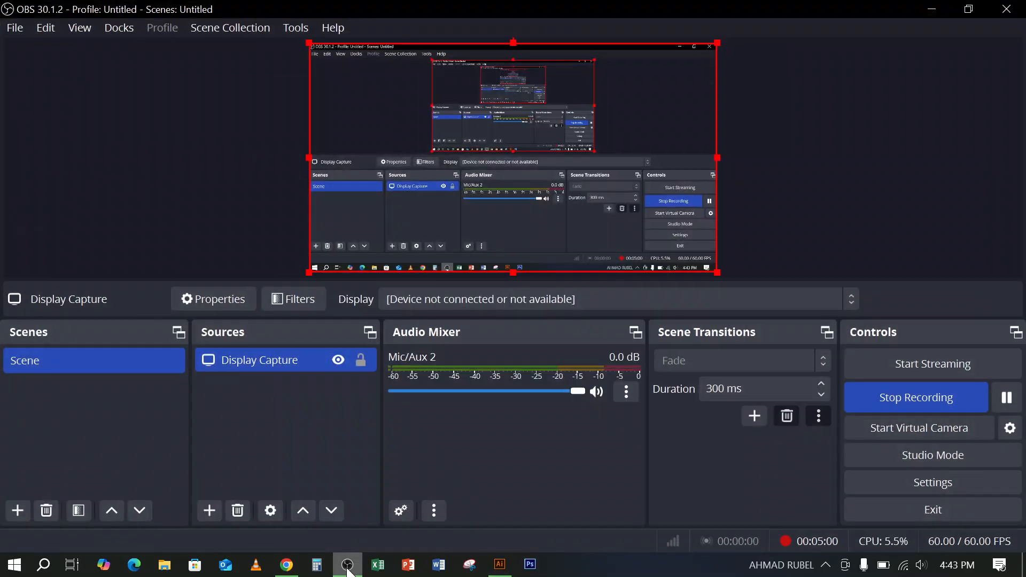
left_click(347, 565)
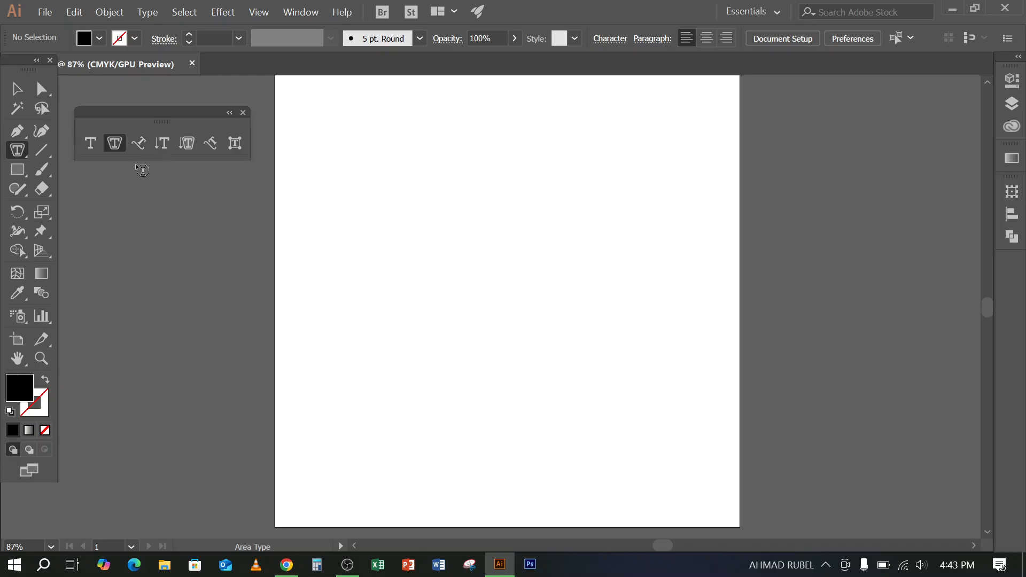
- Draw a long diagonal line rising to the right across the artboard and place placeholder text from its middle with the Type on a Path tool
left_click(40, 151)
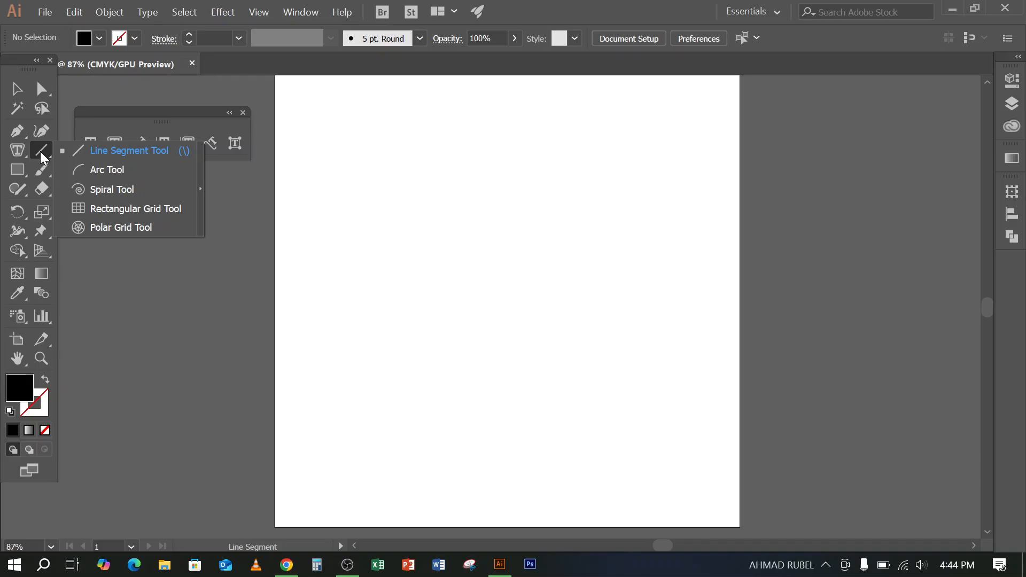
left_click(117, 150)
left_click_drag(345, 330, 679, 215)
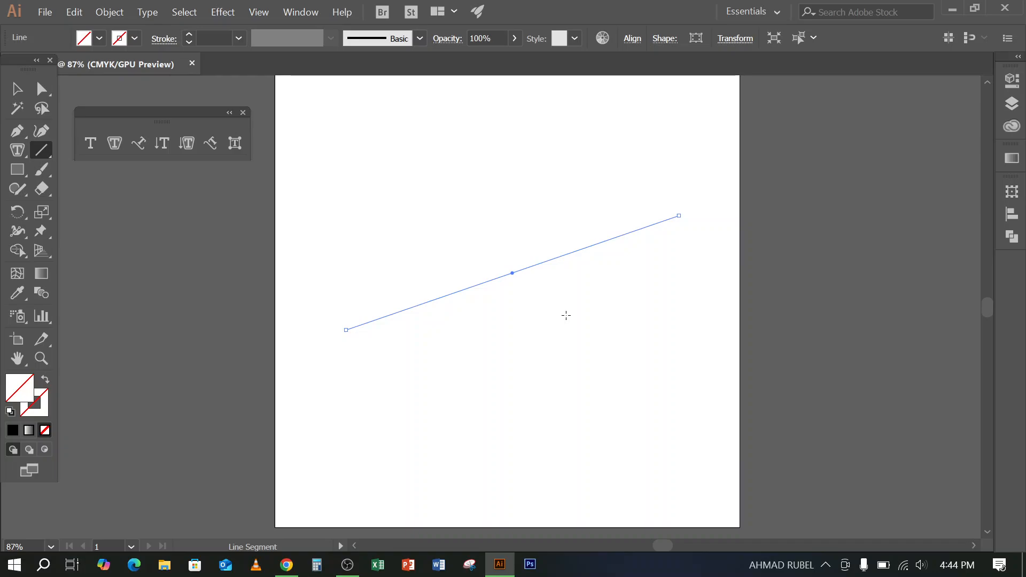
left_click(139, 145)
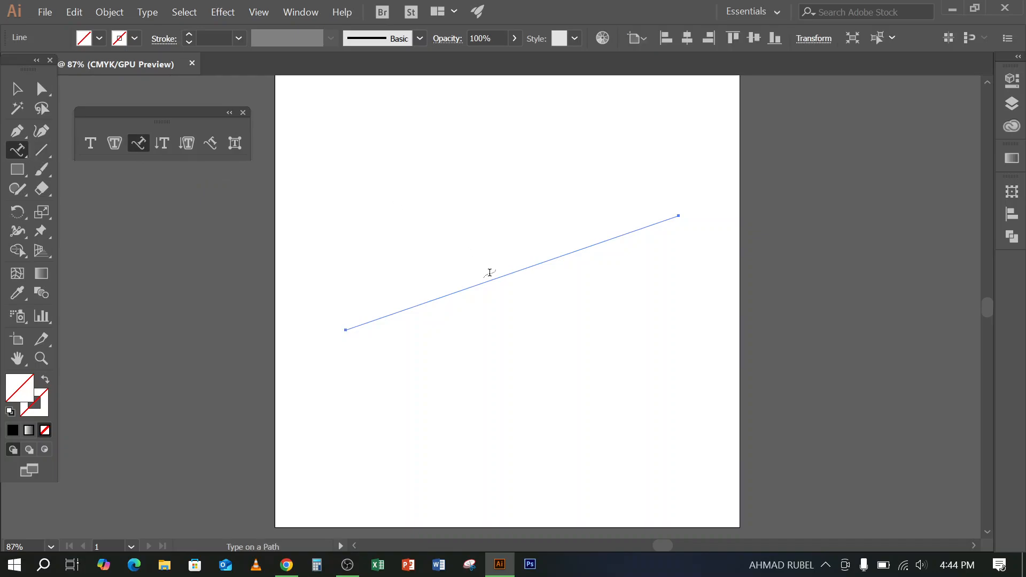
left_click(491, 275)
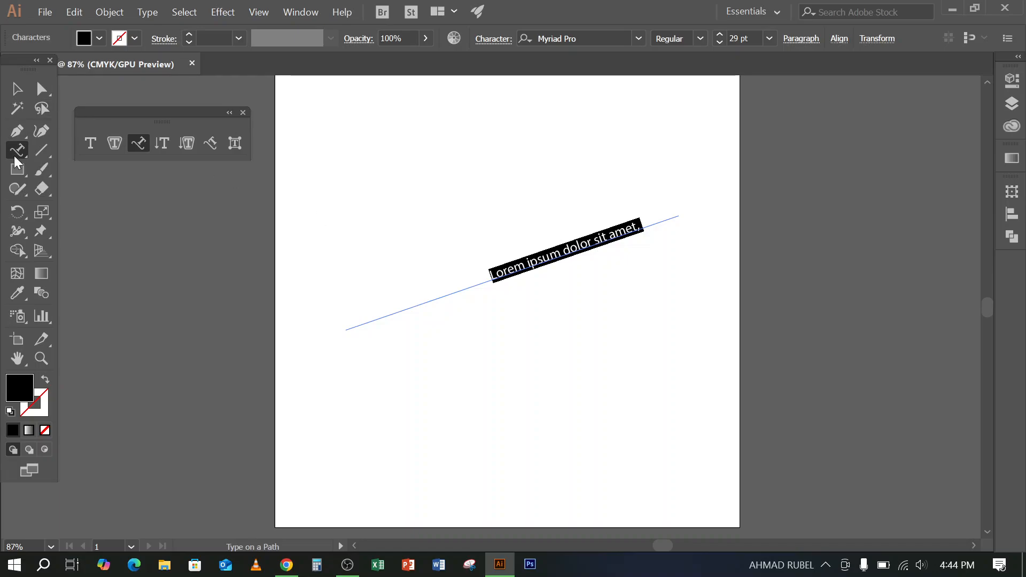
- Draw a quarter-circle arc above the diagonal text and place placeholder text on its upper part with the Type on a Path tool
left_click_drag(38, 152, 120, 171)
left_click_drag(386, 244, 520, 197)
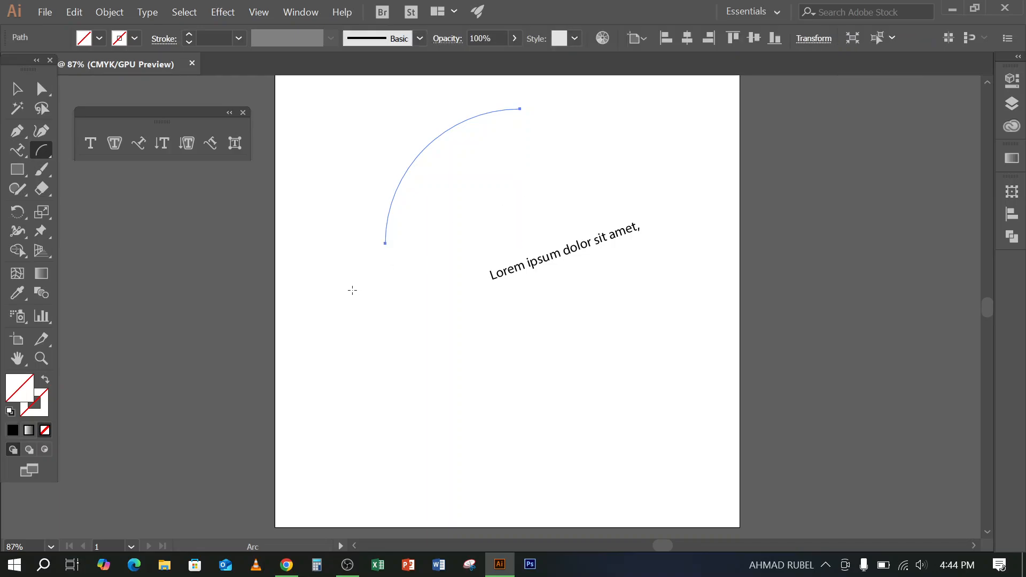
left_click(136, 144)
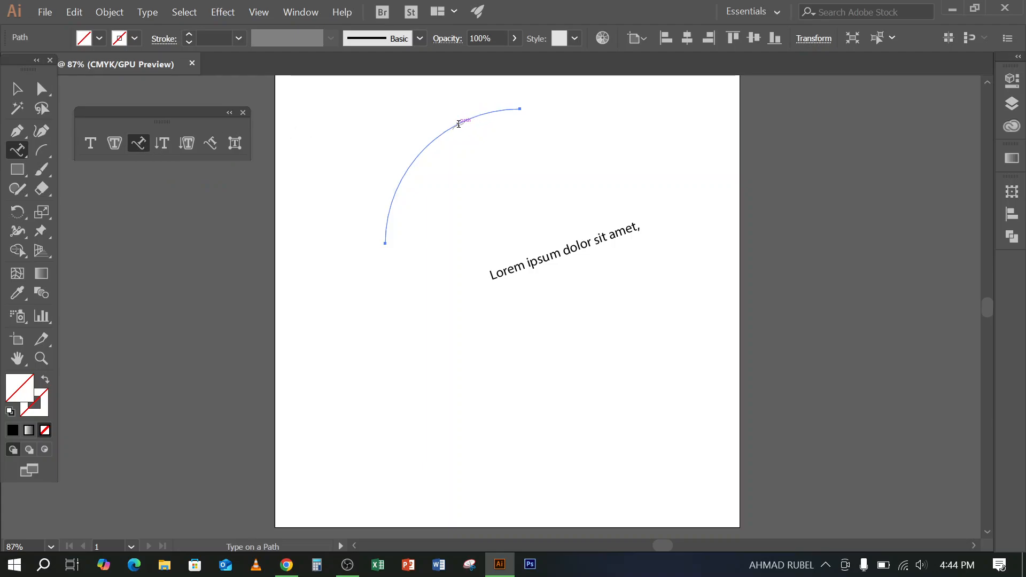
left_click(459, 124)
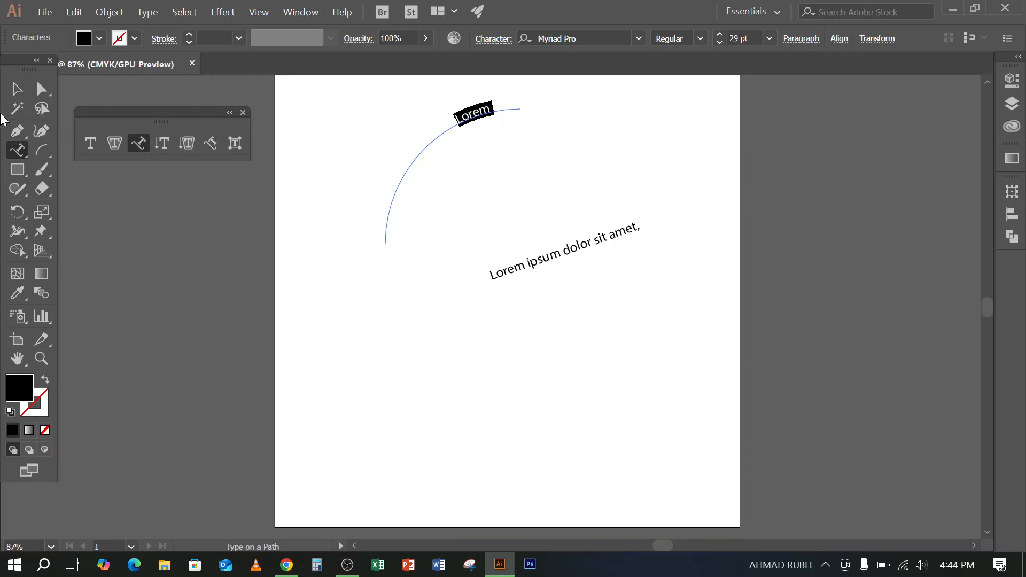
left_click(18, 90)
left_click(594, 162)
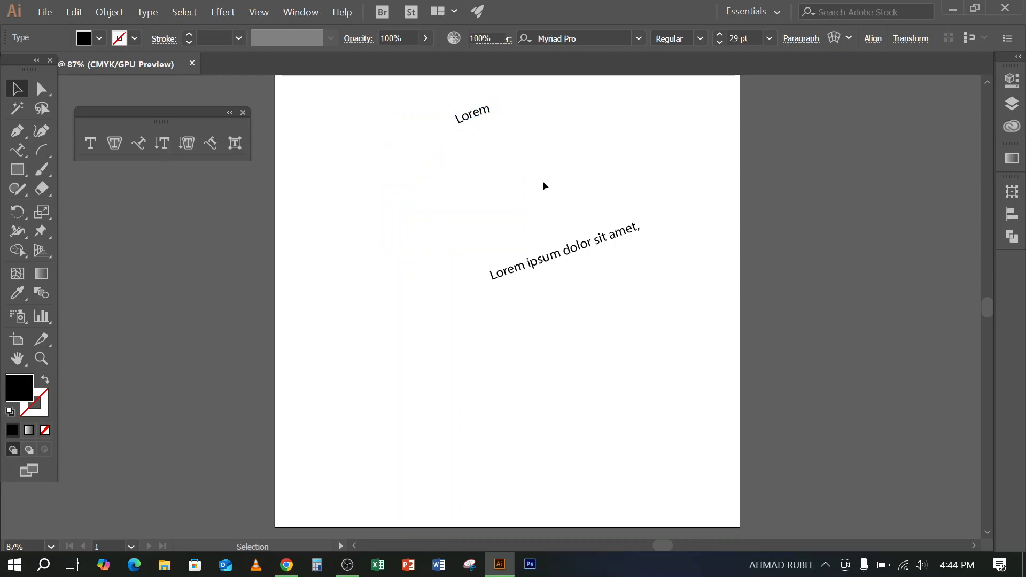
- Select the diagonal and arc texts in turn to inspect their paths, and move the arc text slightly down and to the left
left_click_drag(543, 214, 570, 287)
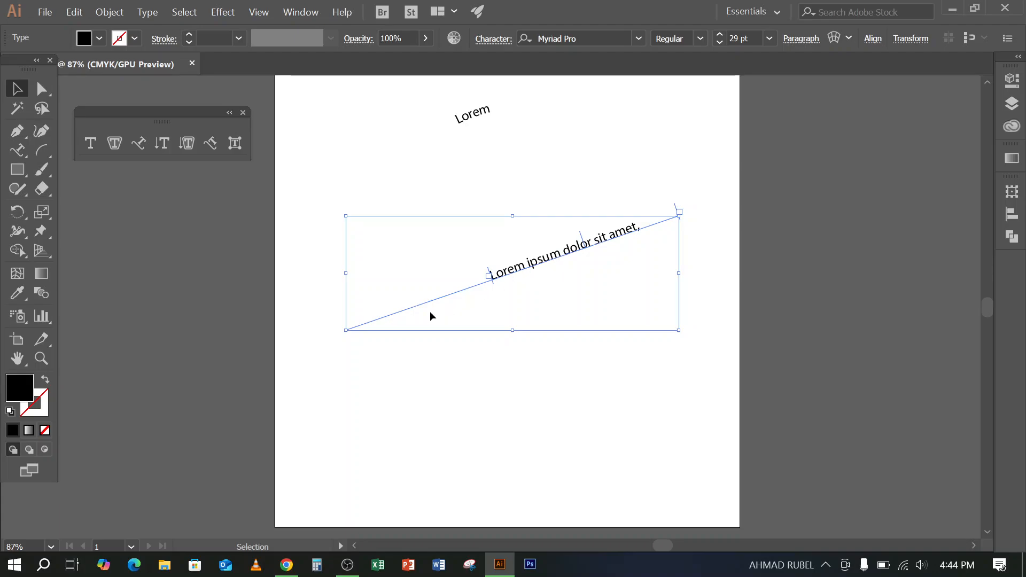
left_click(474, 115)
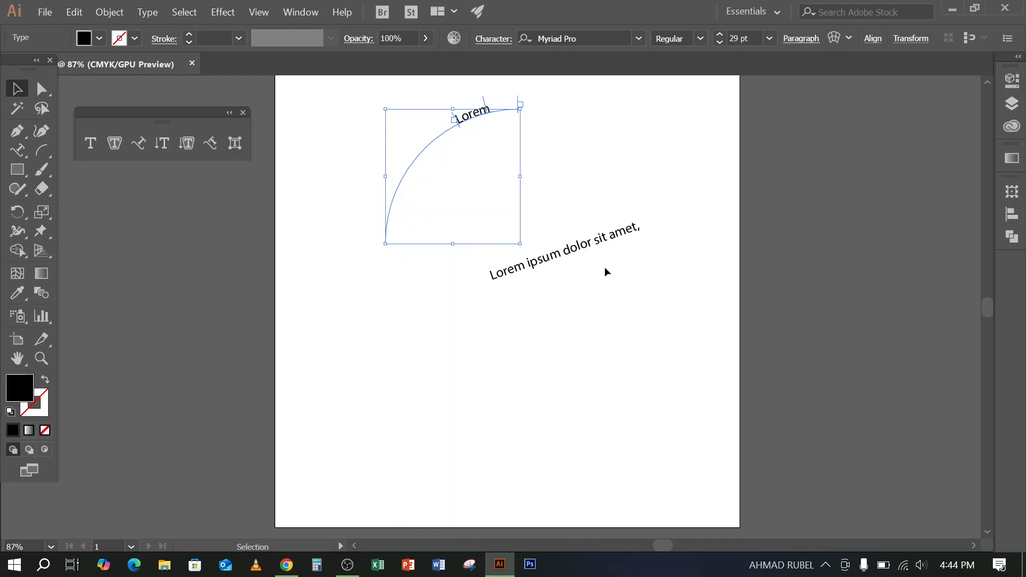
left_click(561, 258)
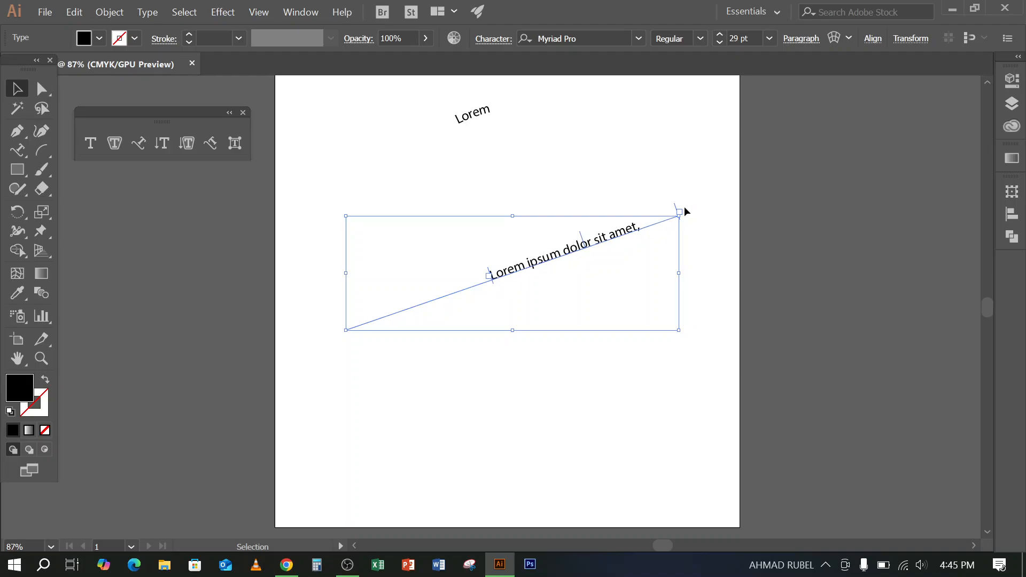
left_click(463, 119)
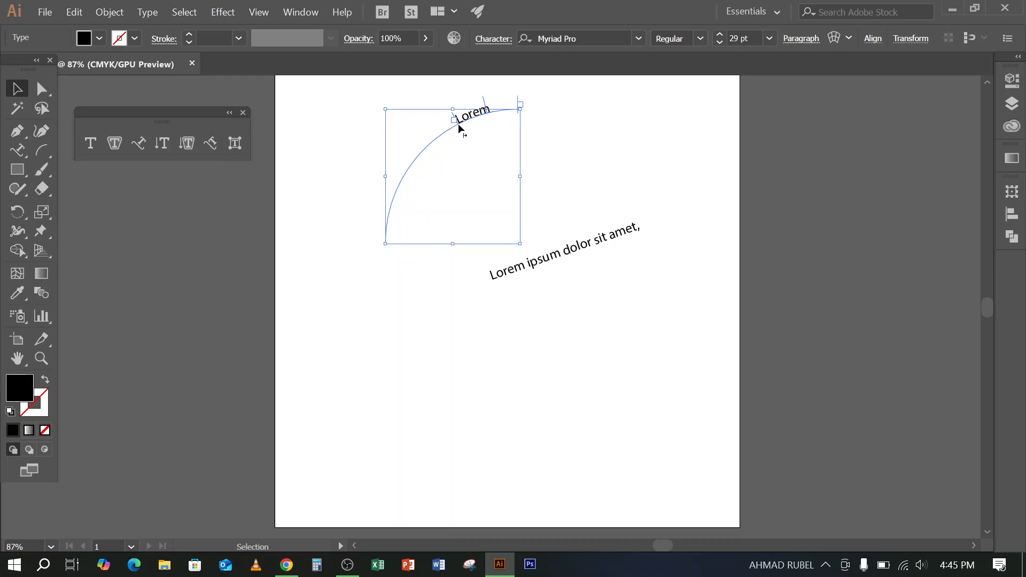
left_click_drag(460, 124, 435, 142)
- Slide the diagonal text's start toward the line's lower end and reposition the whole text object within the artboard
left_click(541, 262)
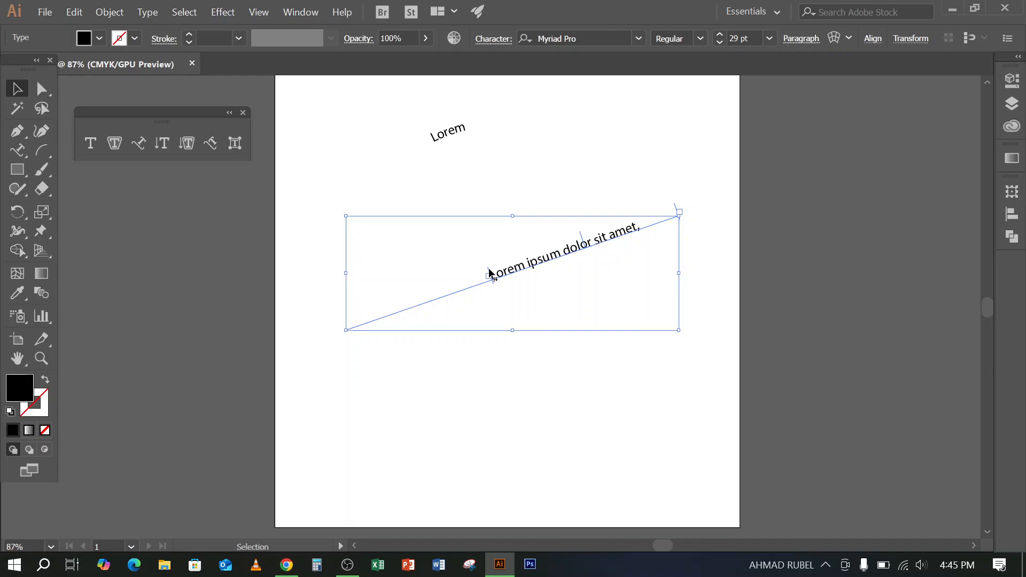
left_click_drag(490, 275, 380, 315)
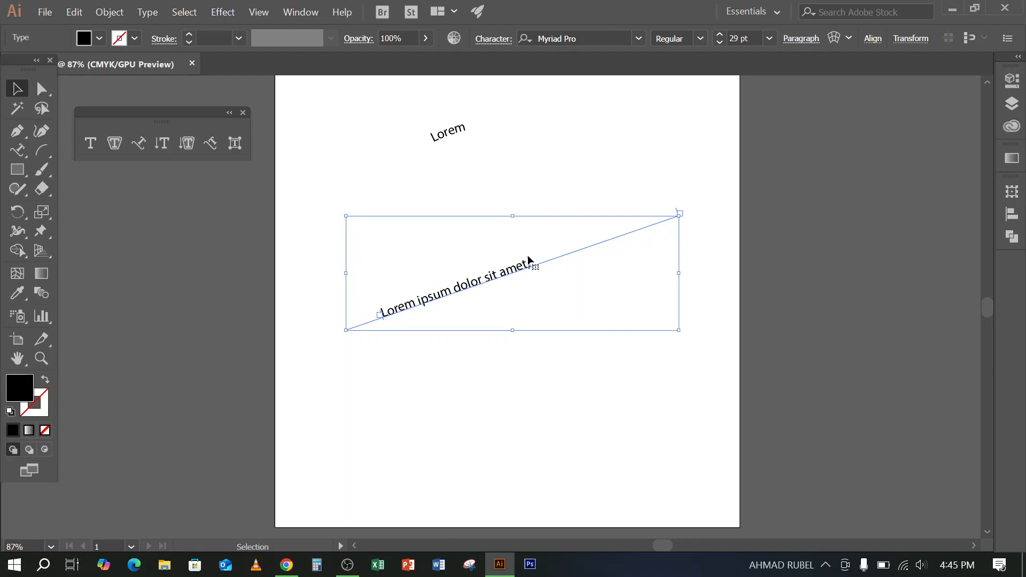
left_click_drag(529, 261, 629, 240)
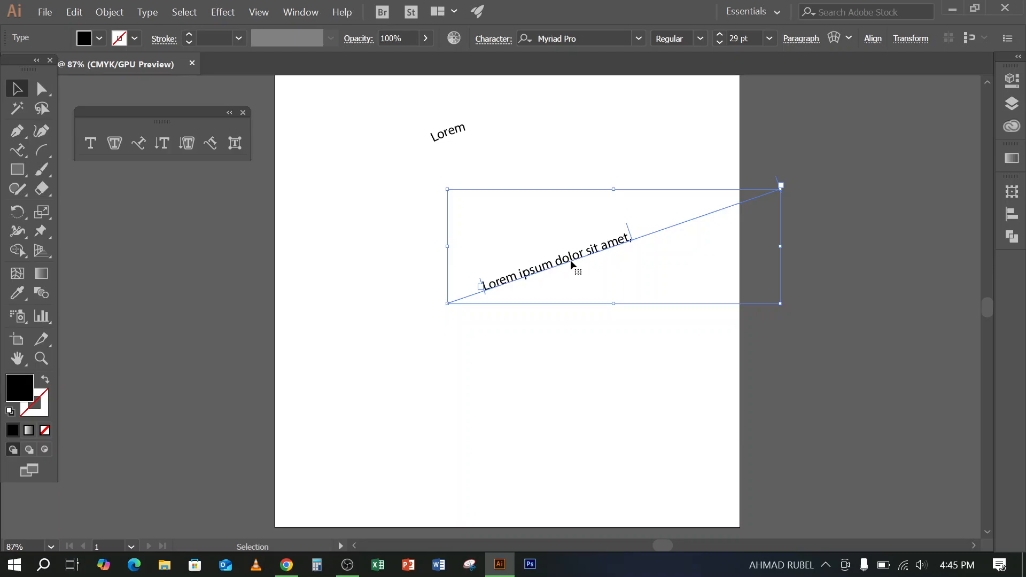
left_click_drag(570, 260, 525, 330)
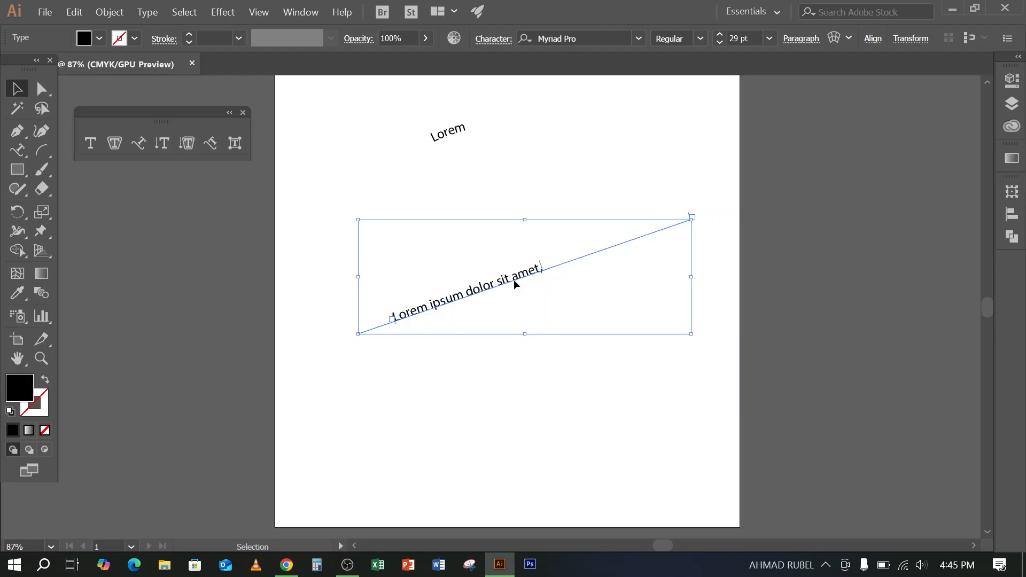
- Move the diagonal text slightly up and to the right, and shift its start a little closer to the line's lower end
left_click(450, 331)
left_click(409, 311)
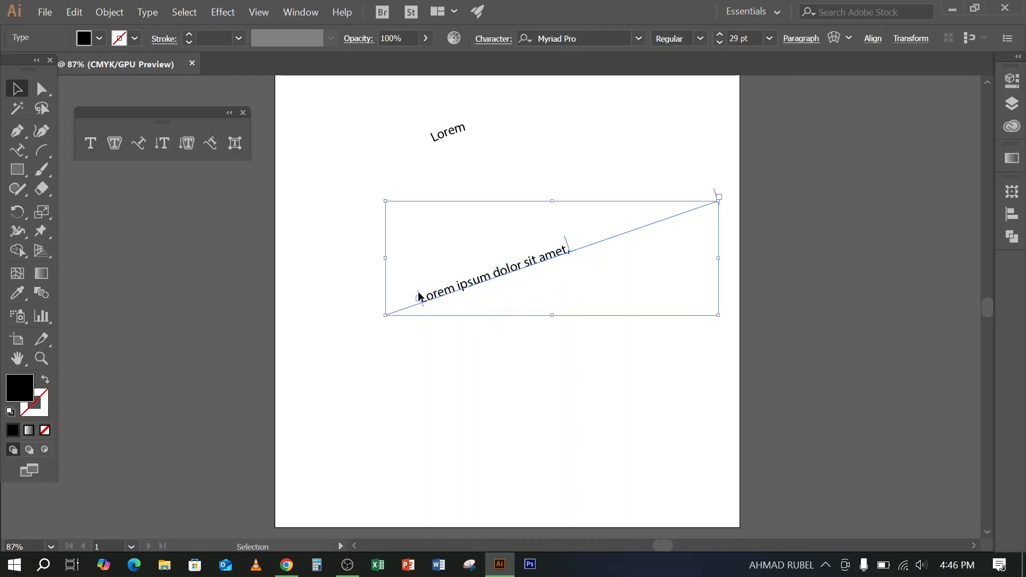
left_click_drag(420, 297, 407, 304)
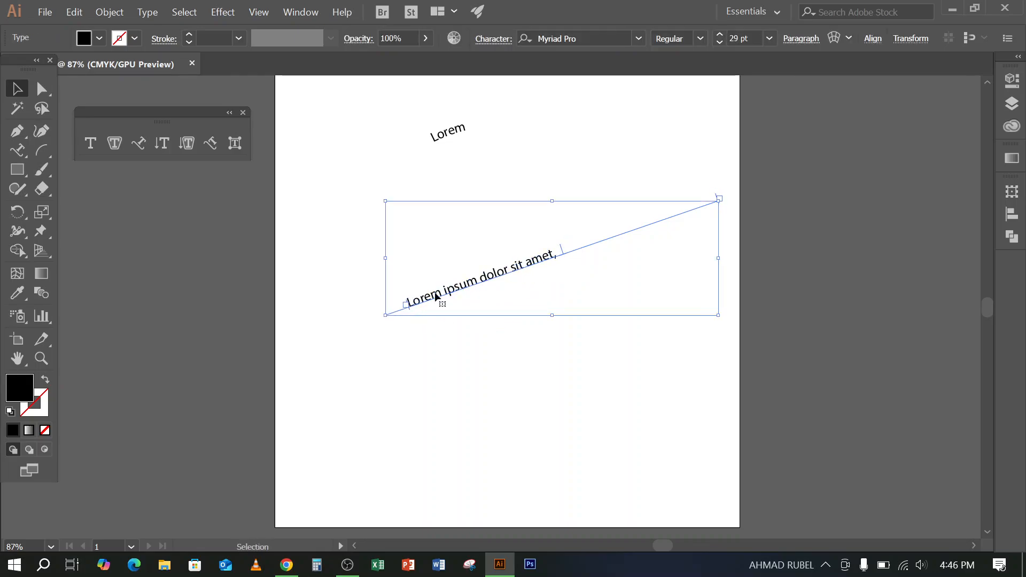
- Slide the text on the arc further down along its curve and select both path texts
left_click(431, 145)
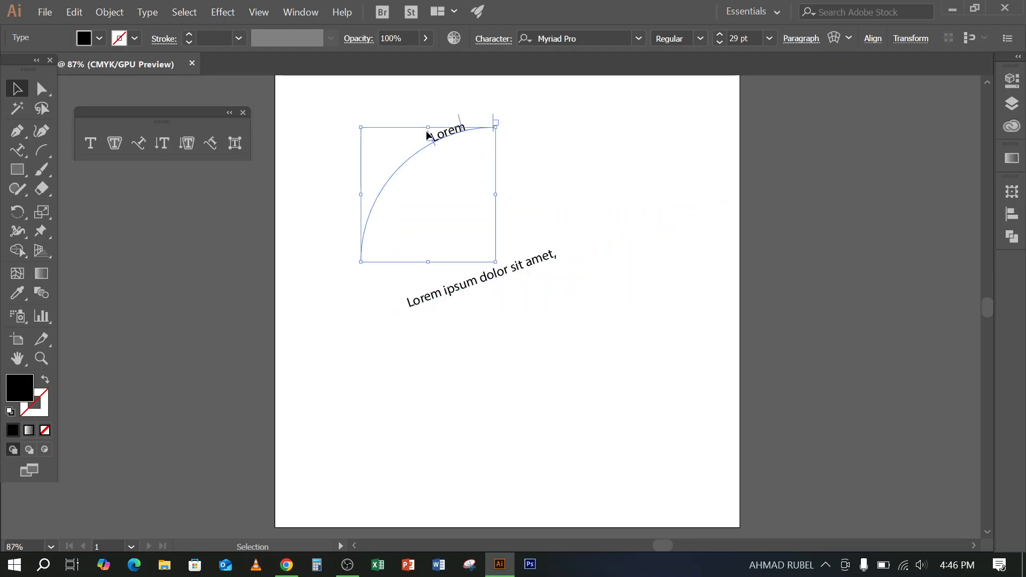
left_click_drag(430, 137, 399, 194)
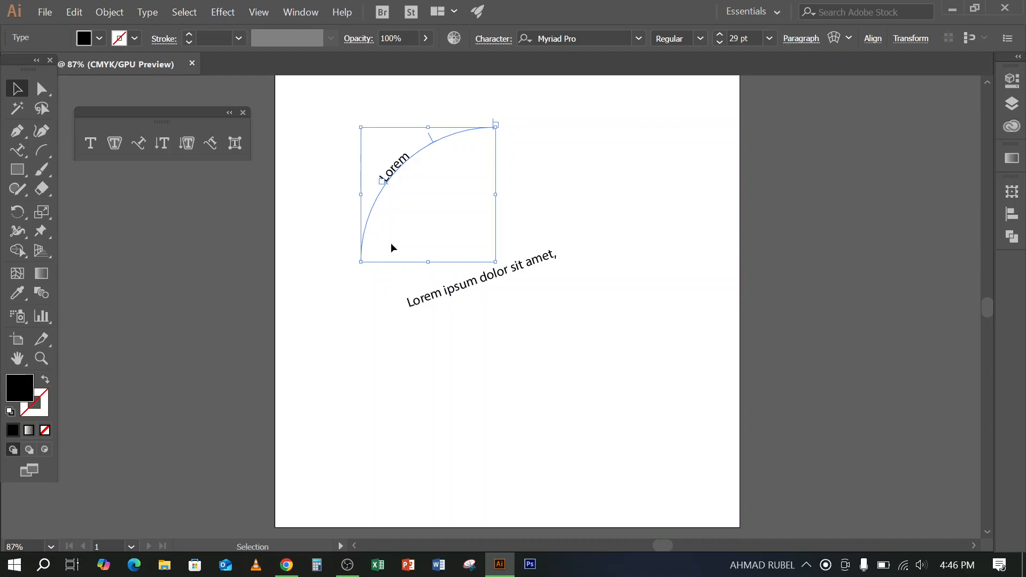
left_click_drag(316, 145, 506, 360)
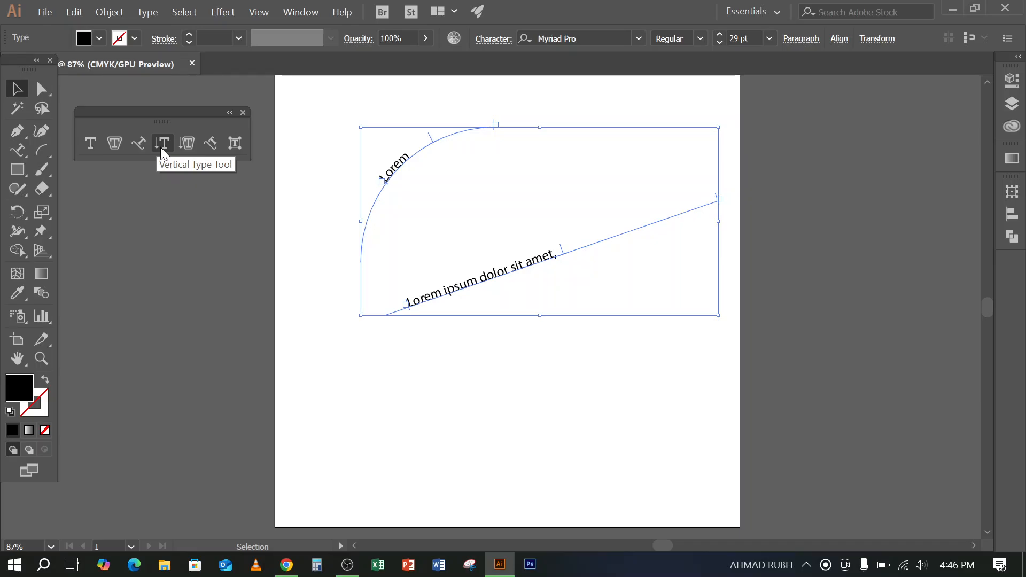
left_click(348, 567)
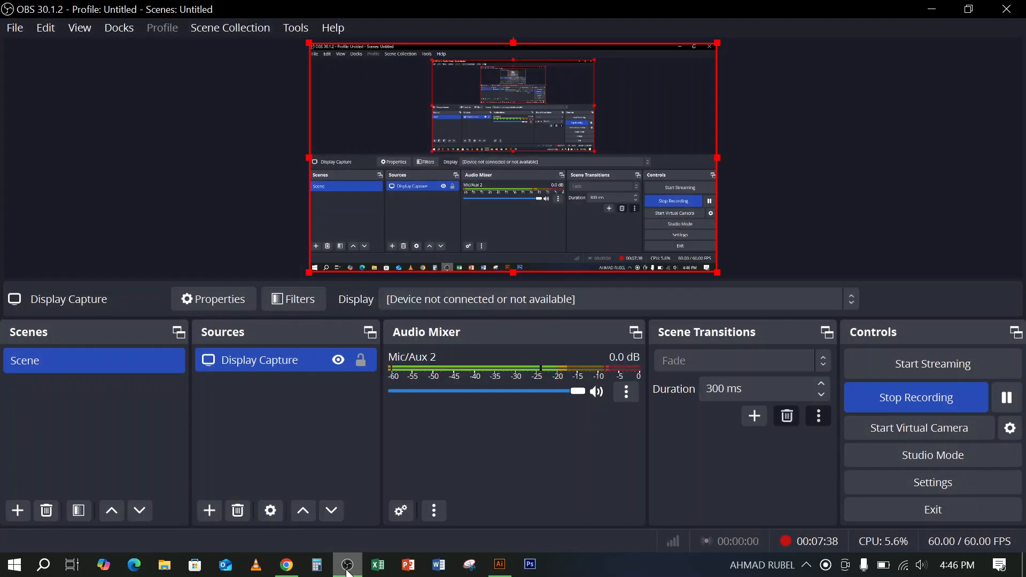
left_click(1016, 399)
left_click(1008, 398)
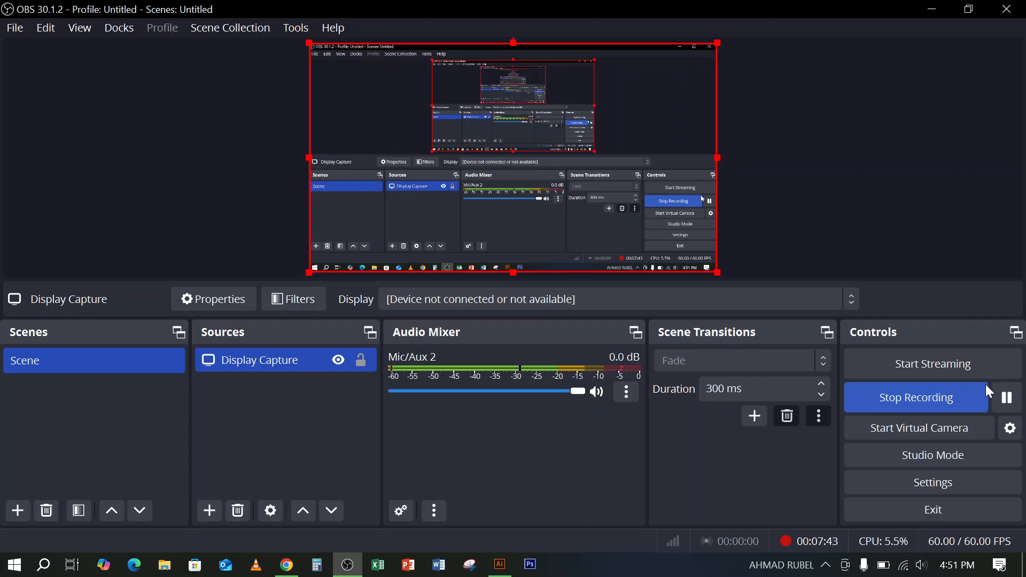
- Switch to the browser to examine the flyer design search results, and return to Illustrator
left_click(287, 565)
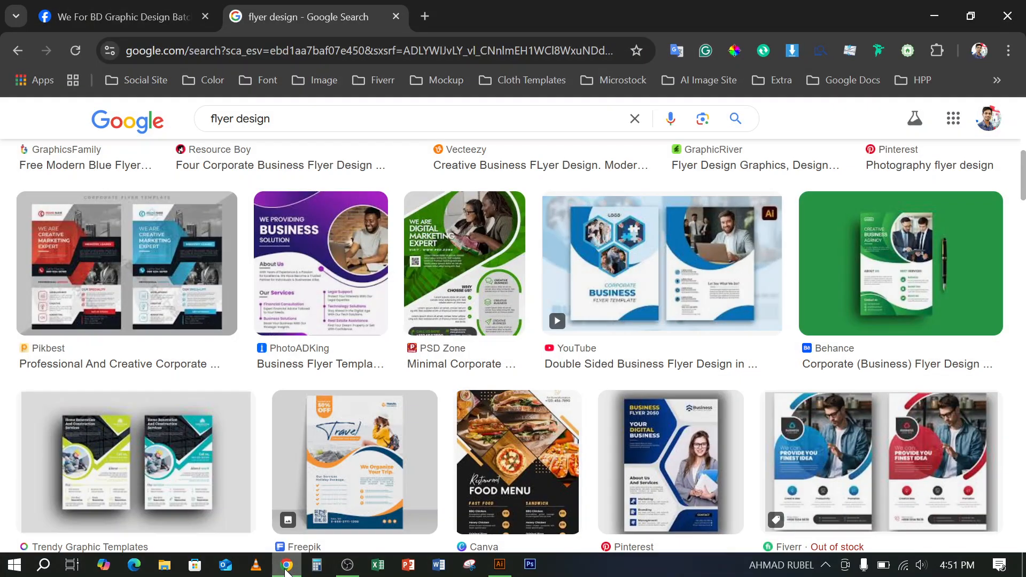
mouse_move(297, 287)
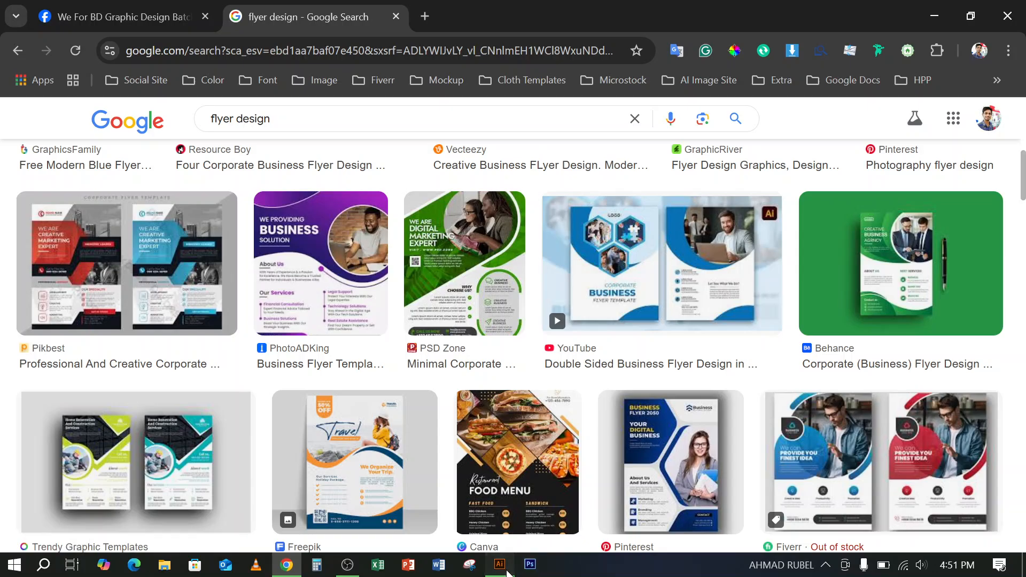
left_click(500, 566)
- Delete the line and arc path texts from the artboard
scroll(331, 163, "up", 3)
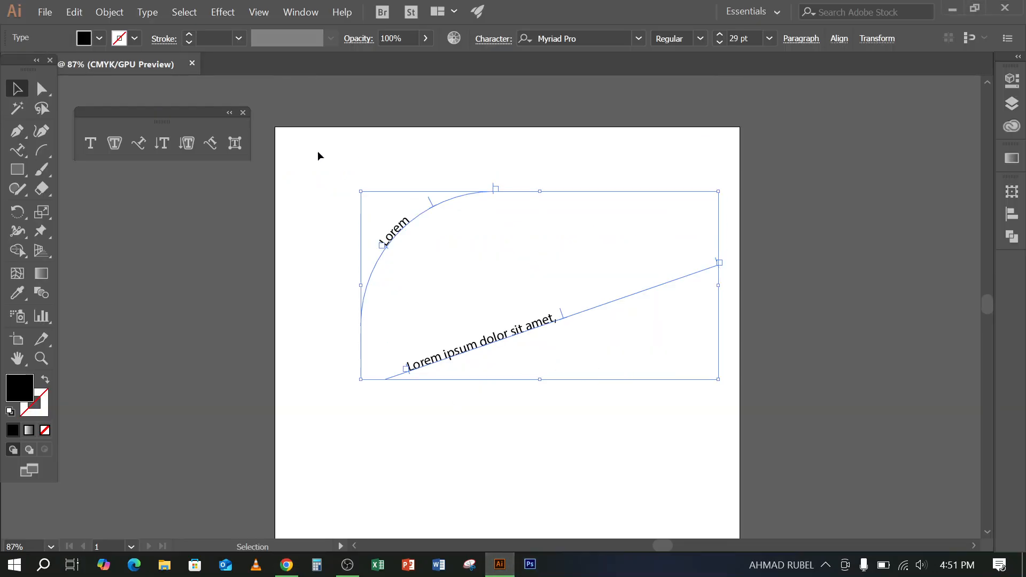
left_click_drag(315, 149, 568, 441)
key("Delete")
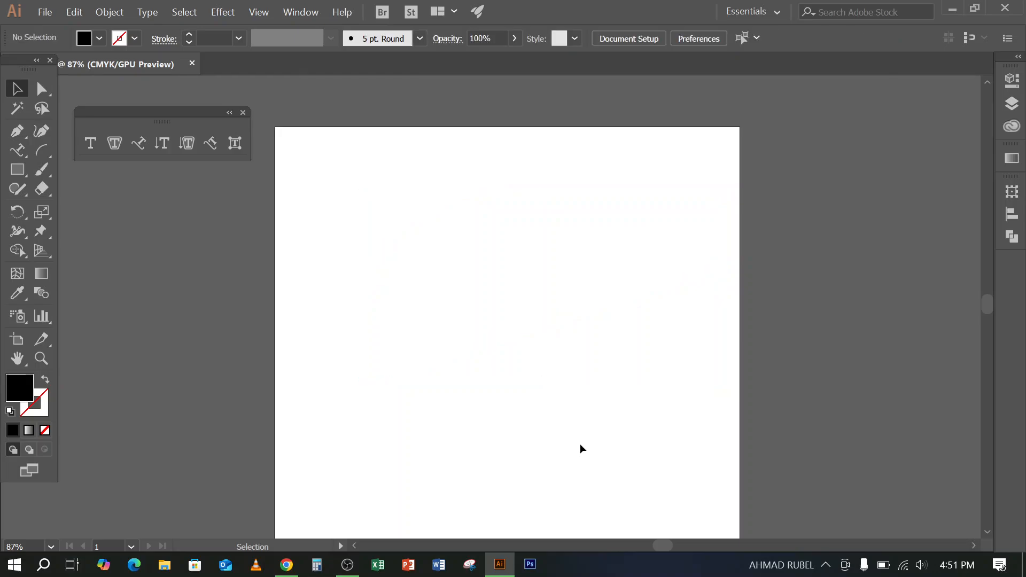
- Open the Character panel, place it beside the artboard, and show its full set of options
key("ctrl")
key("ctrl+t")
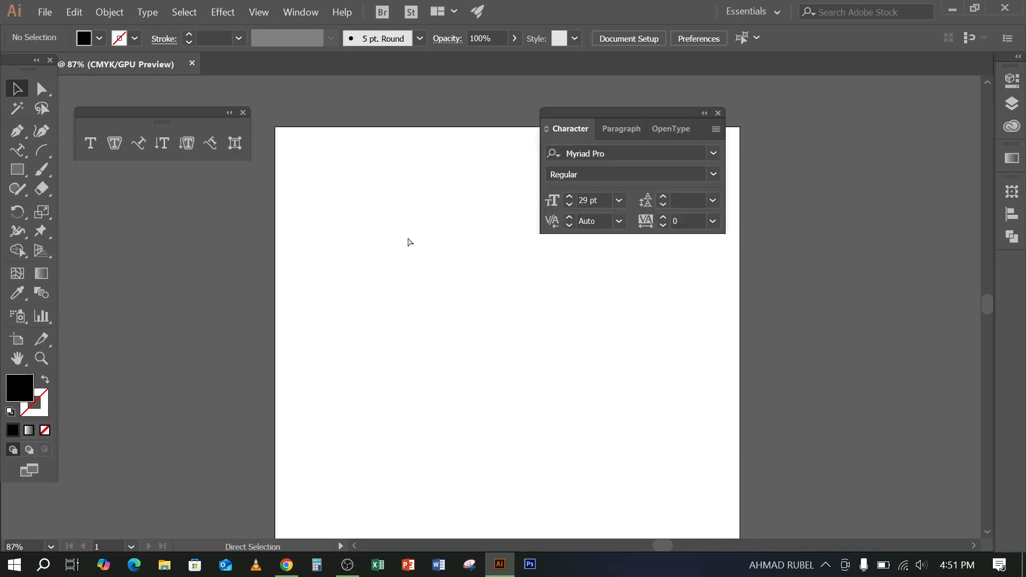
left_click_drag(633, 114, 848, 151)
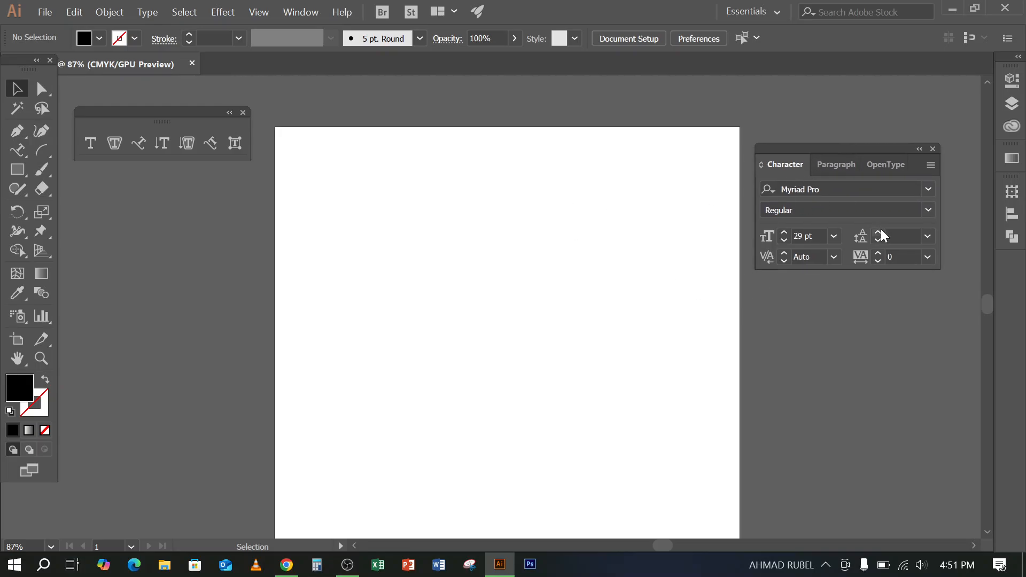
left_click(931, 165)
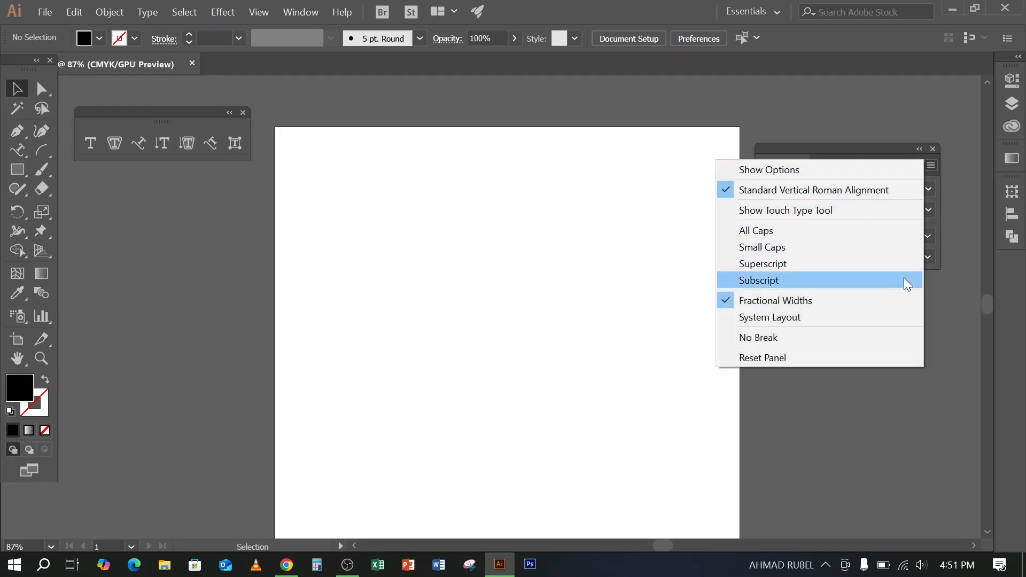
left_click(796, 170)
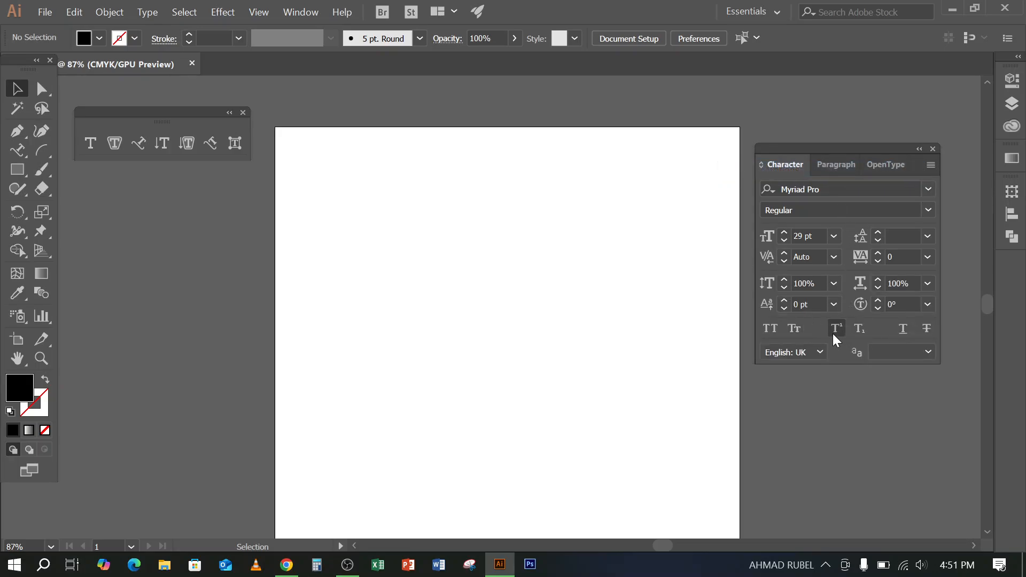
- Hide the additional Character options and show them again
left_click(929, 162)
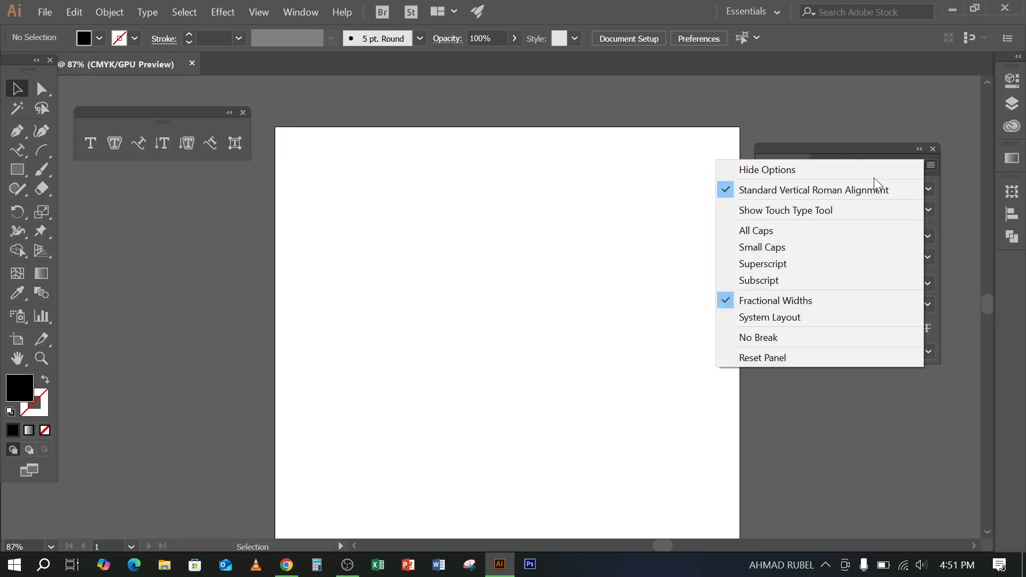
left_click(872, 169)
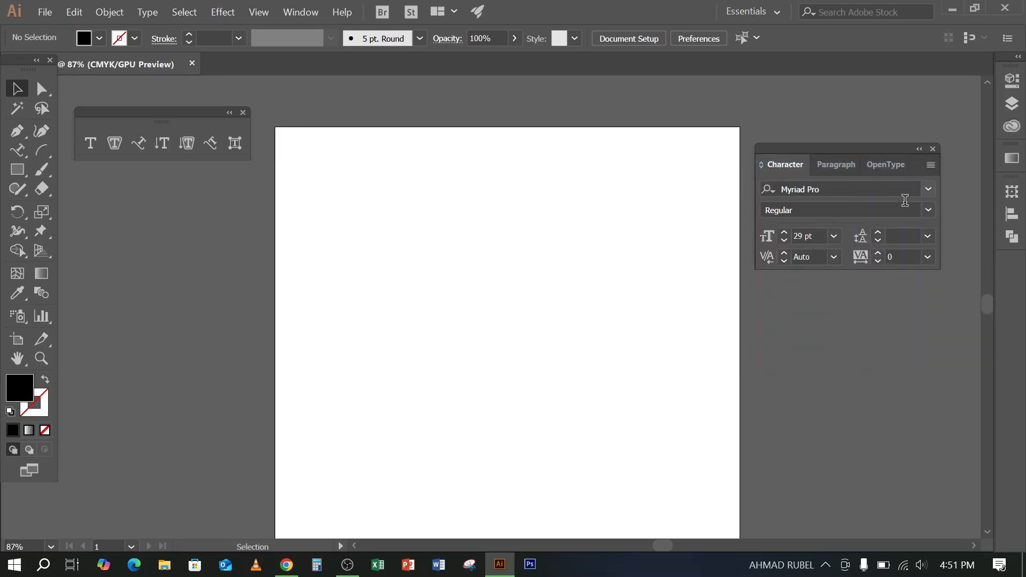
left_click(930, 164)
left_click(864, 172)
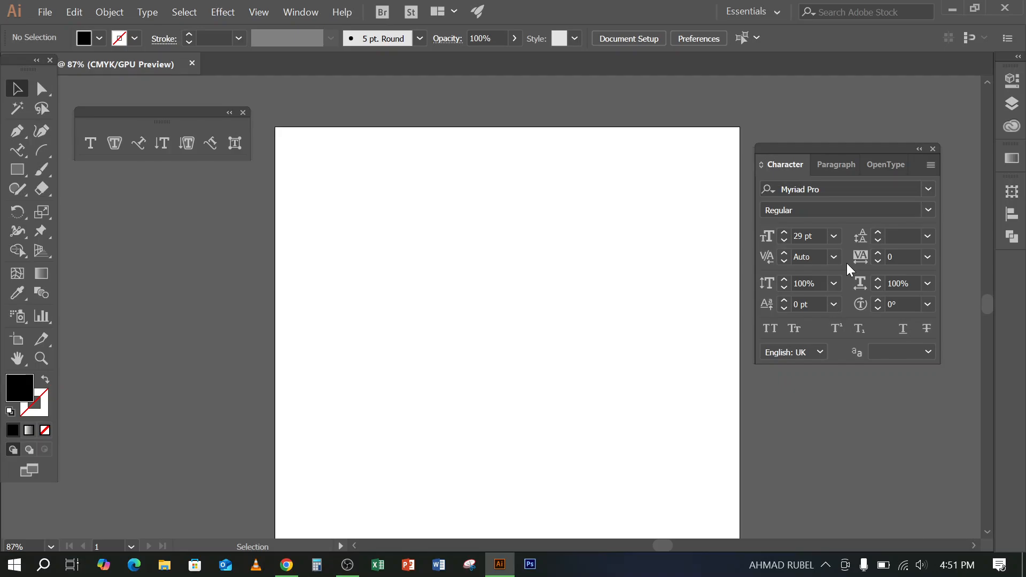
- Move the Character panel farther from the artboard, create a large area text frame of placeholder text, and select it as an object
left_click_drag(845, 149, 885, 154)
scroll(108, 180, "down", 1)
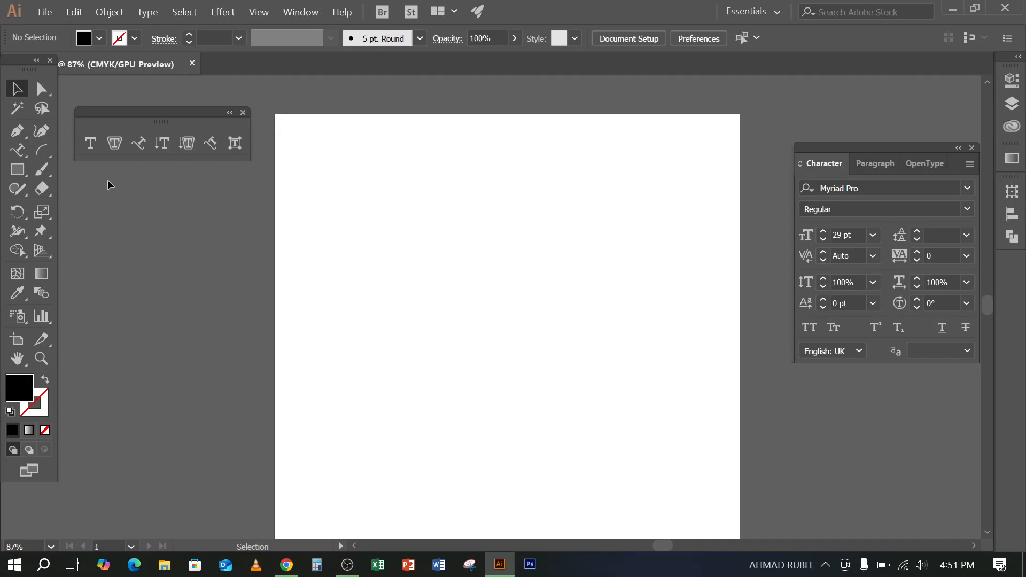
left_click(95, 141)
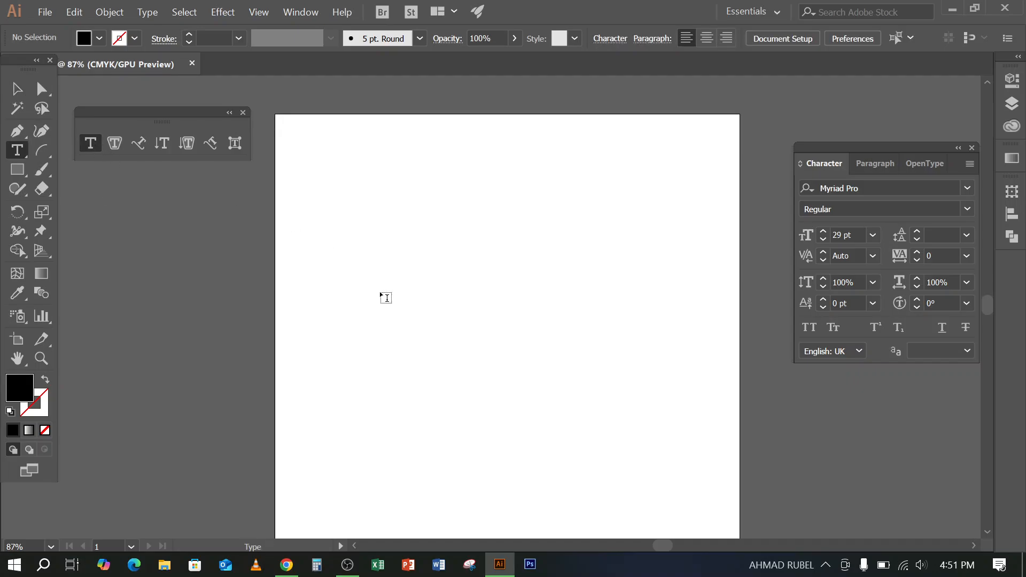
left_click_drag(297, 144, 715, 407)
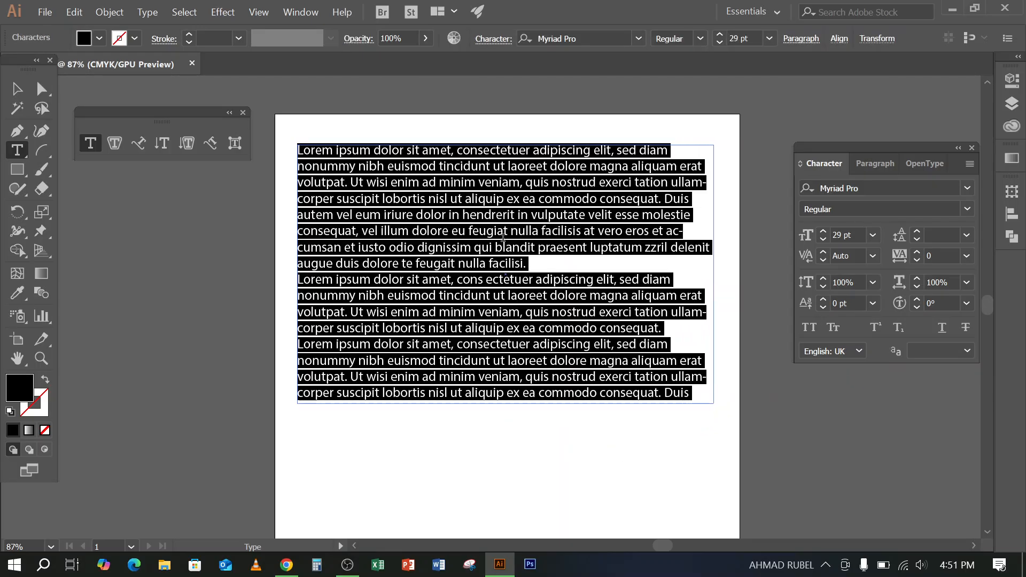
left_click(17, 89)
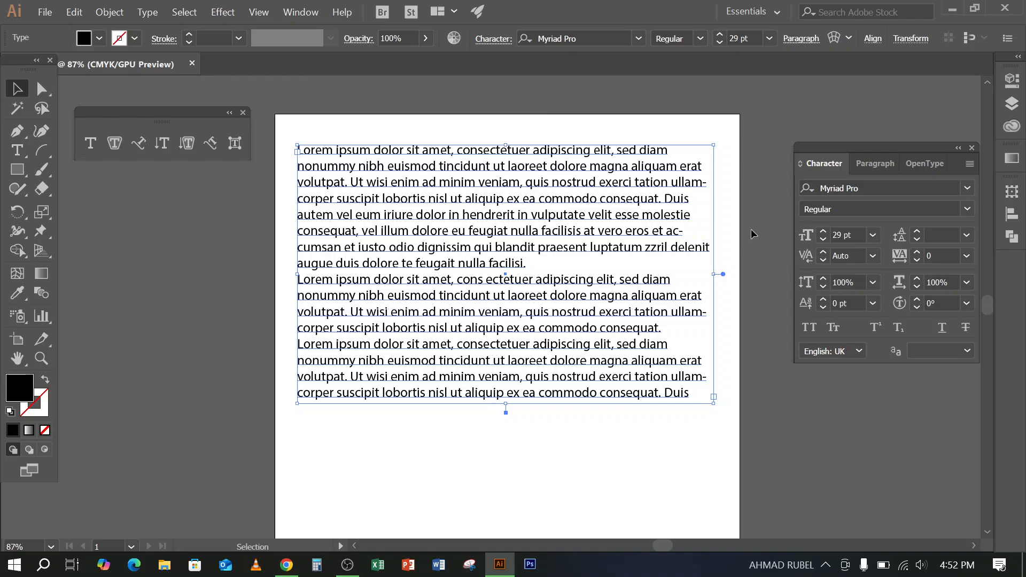
- Step the placeholder text's font size down and up, ending at 23 pt
left_click(824, 240)
left_click(823, 239)
left_click(823, 239)
left_click(823, 239)
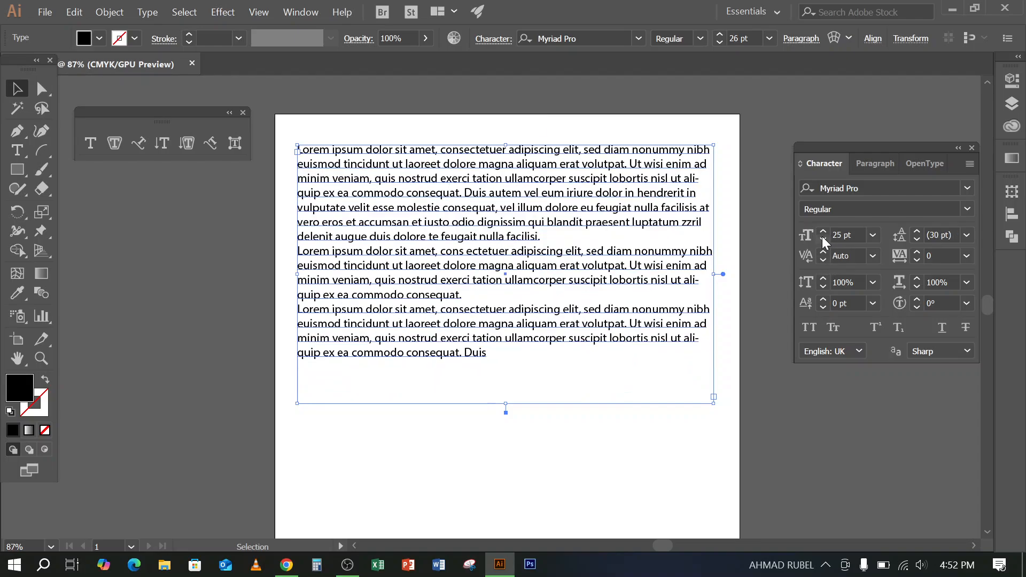
left_click(823, 239)
left_click(823, 239)
left_click(823, 239)
left_click(823, 230)
left_click(822, 230)
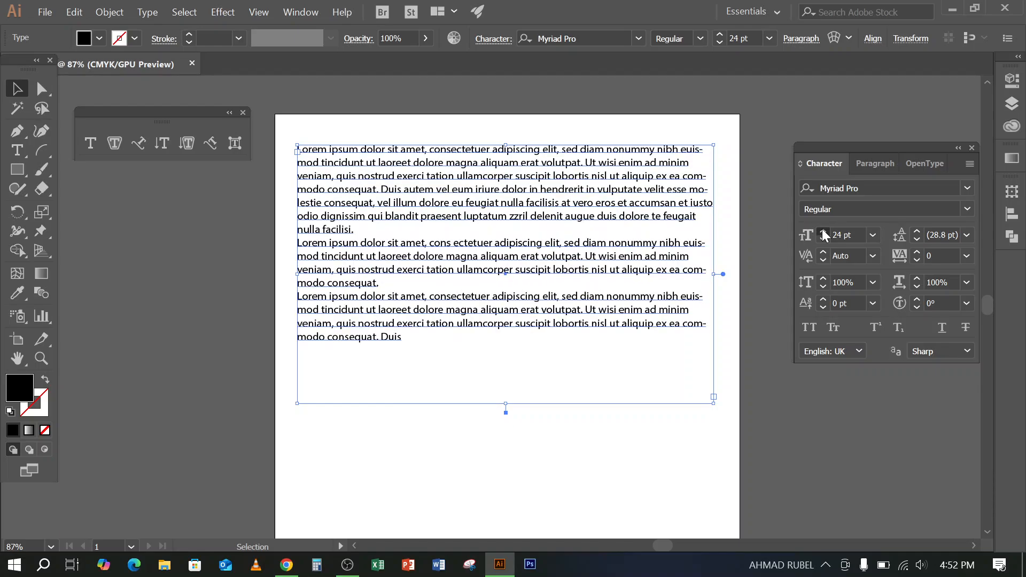
left_click(823, 230)
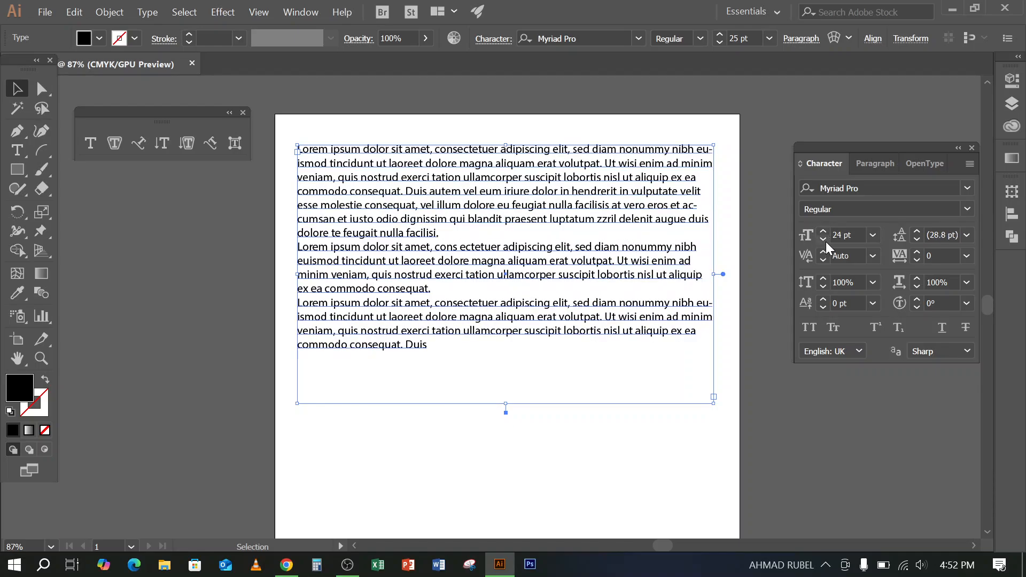
left_click(826, 241)
left_click(826, 242)
left_click(826, 242)
left_click(826, 242)
left_click(826, 230)
left_click(825, 230)
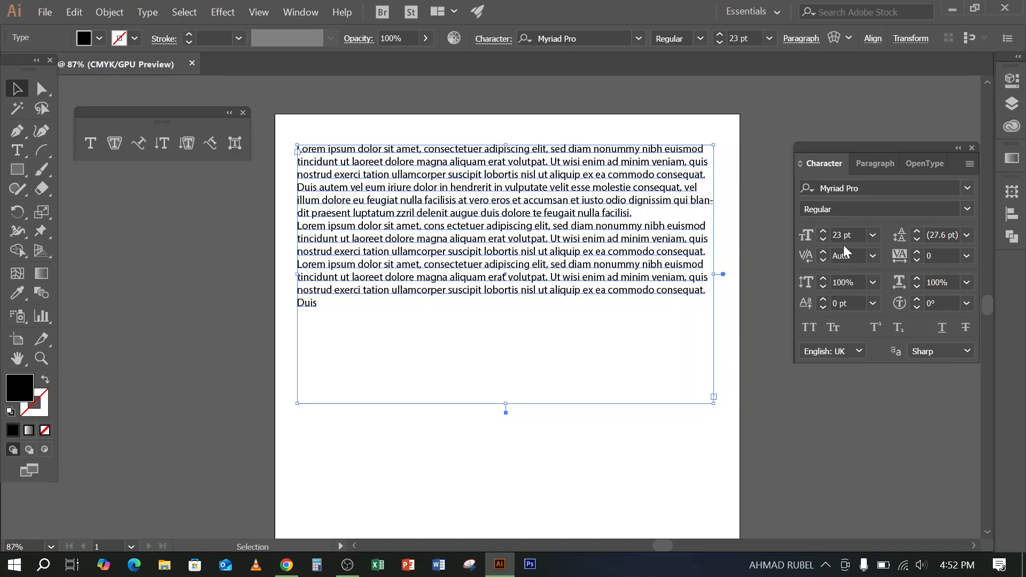
left_click(873, 235)
left_click(873, 235)
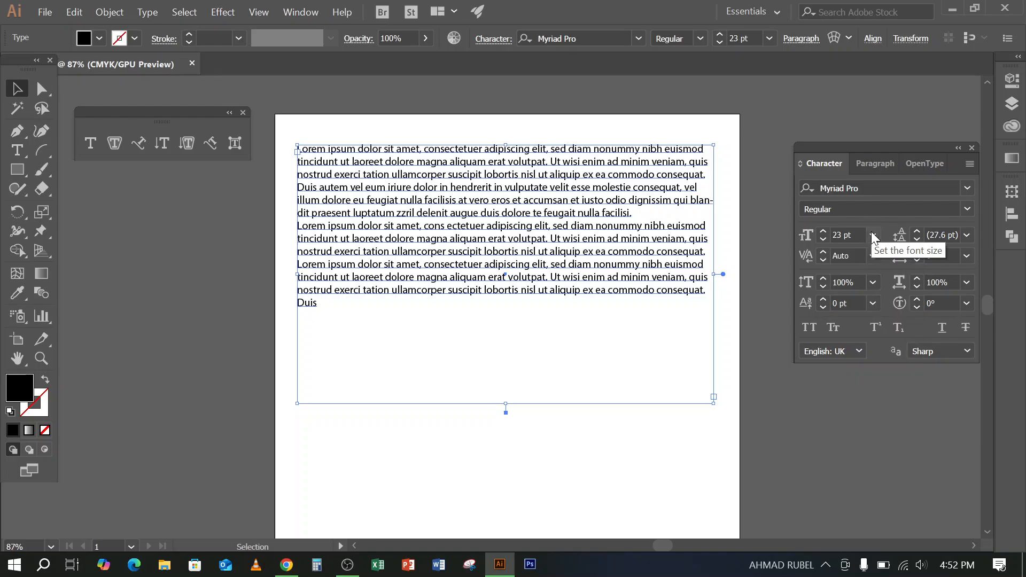
left_click(854, 231)
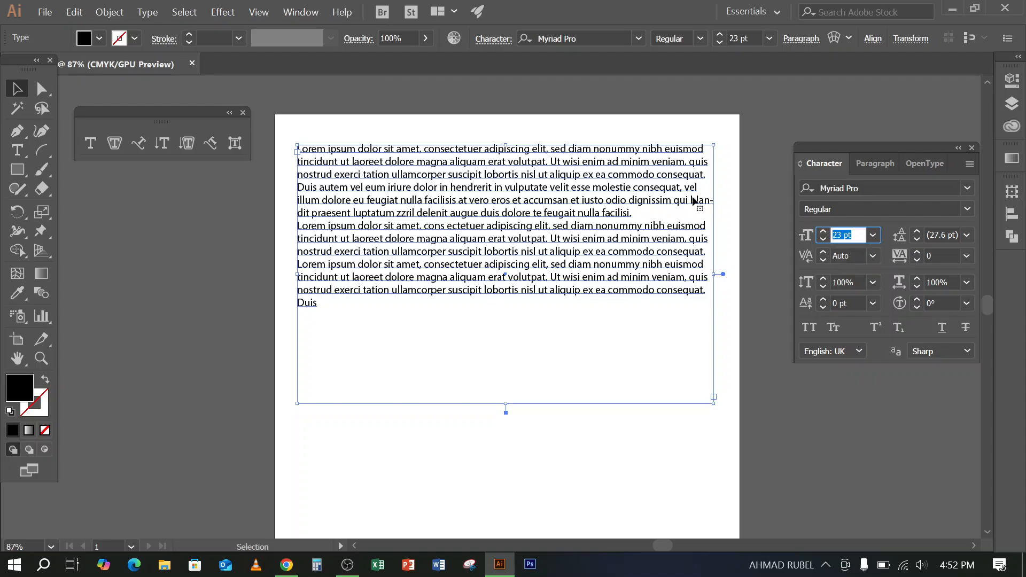
key("BackSpace")
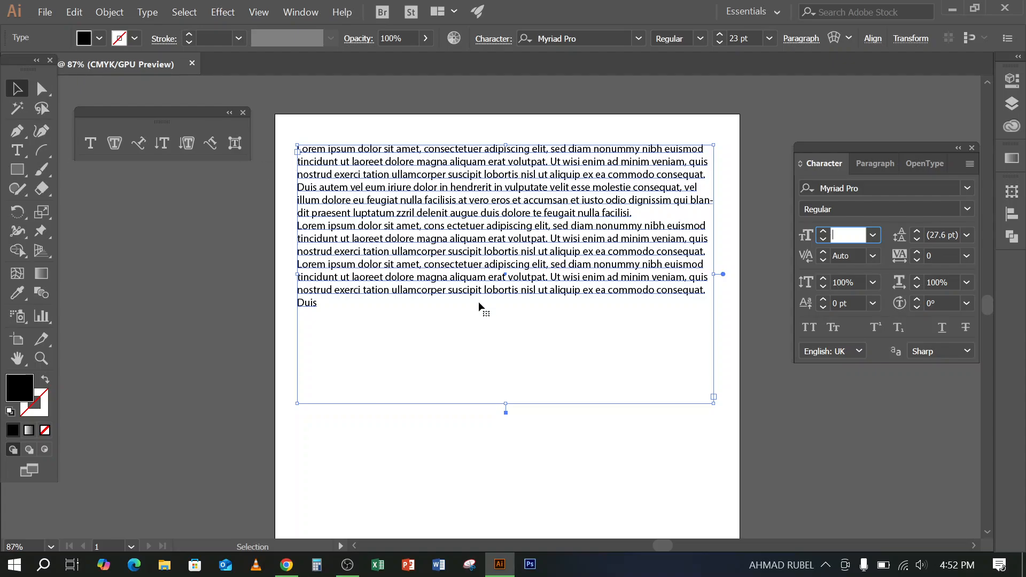
- Shorten the area text frame so its lower edge sits just below the last line of text
scroll(477, 344, "down", 3)
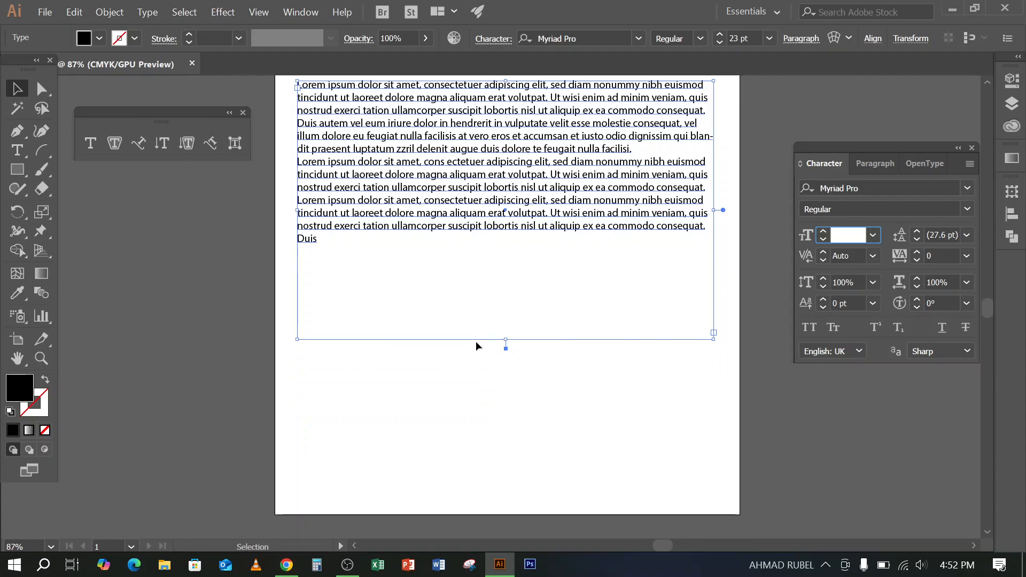
left_click_drag(506, 340, 500, 264)
scroll(480, 332, "up", 3)
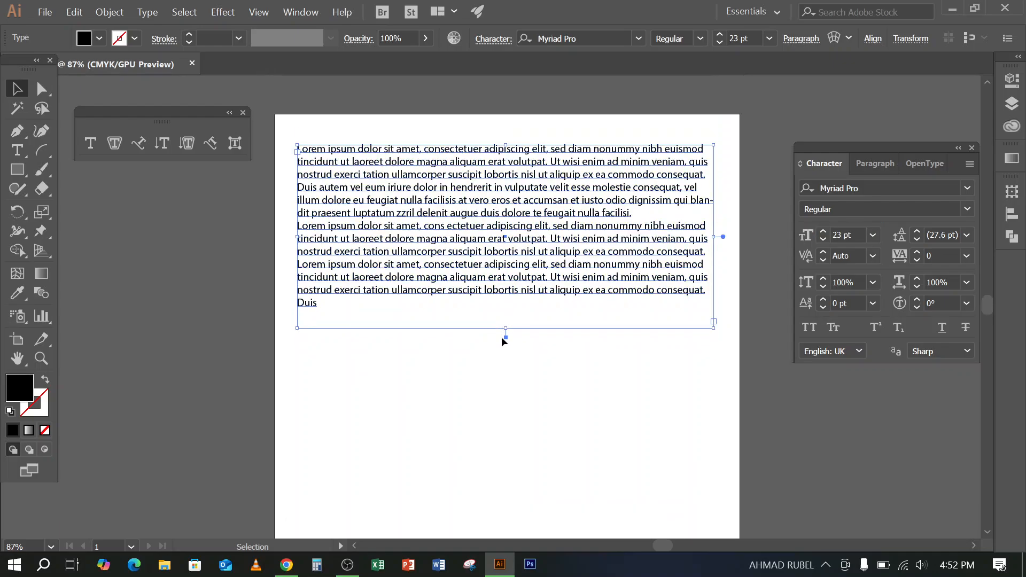
- Increase the placeholder text's font size to 28 pt
left_click(824, 232)
left_click(823, 232)
left_click(823, 232)
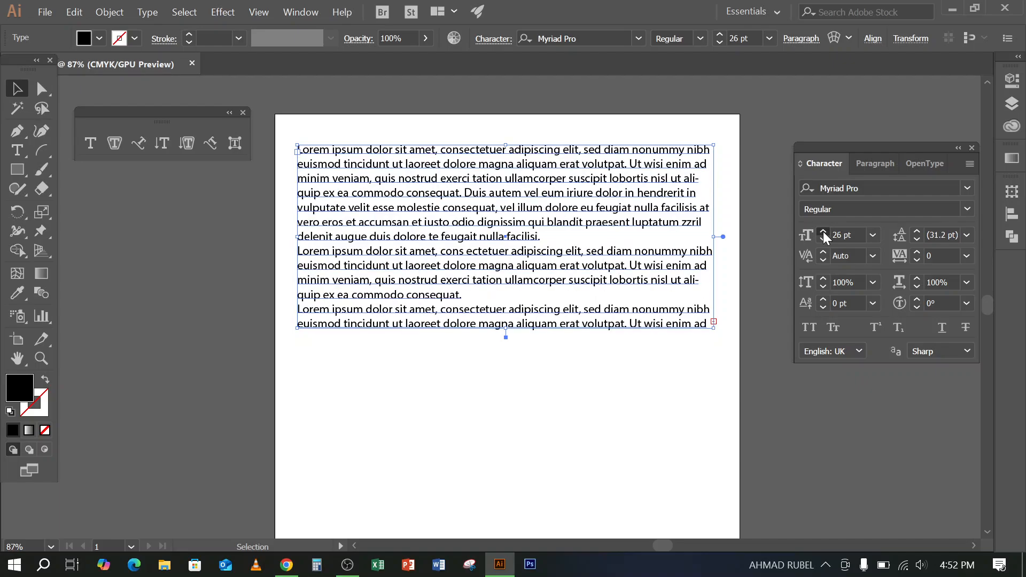
left_click(823, 232)
left_click(823, 232)
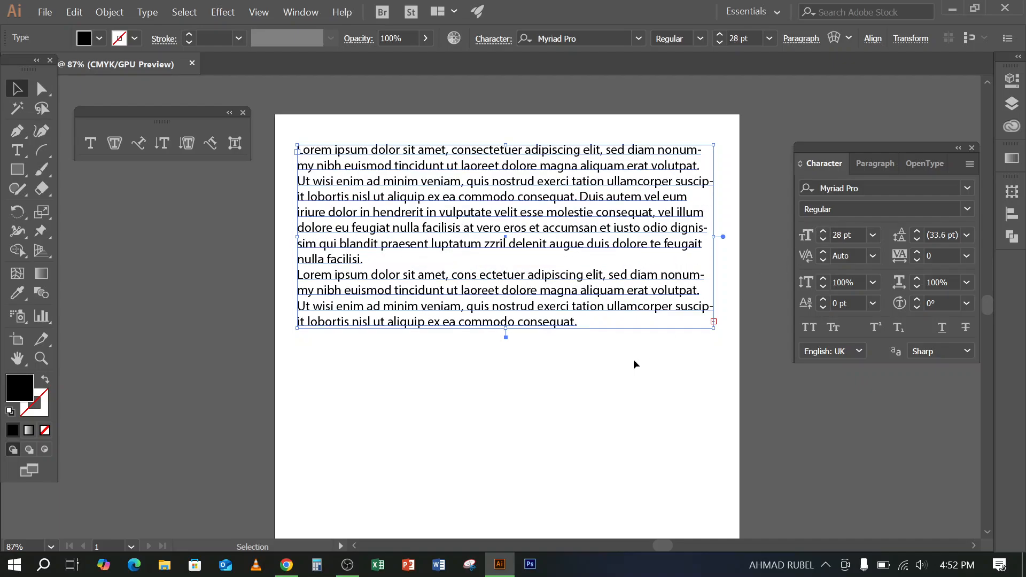
- Lengthen the text frame to hold all the placeholder text, widen it slightly, and trim the spare space below the last line
left_click_drag(505, 332, 501, 420)
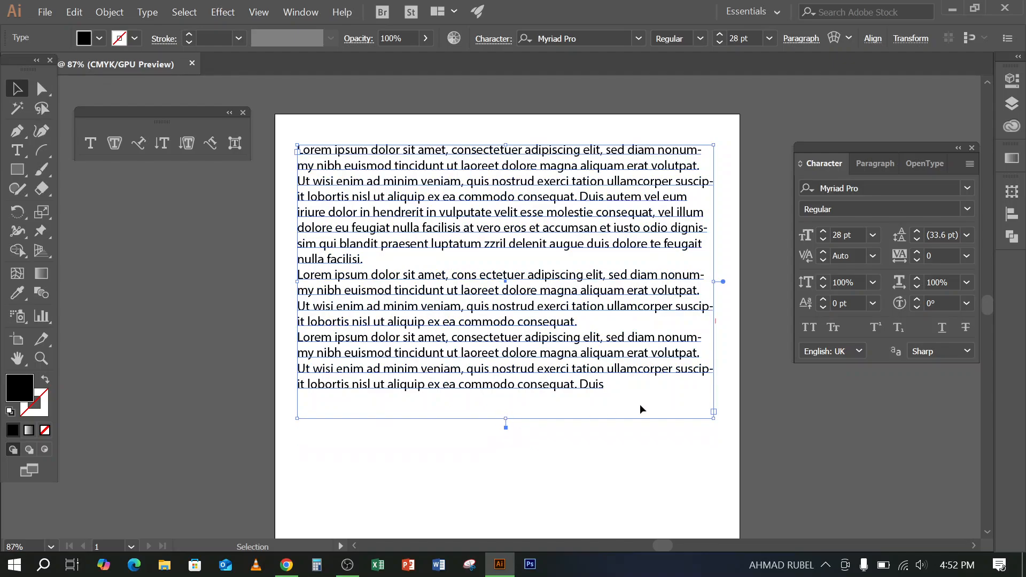
mouse_move(715, 283)
left_mouse_down()
mouse_move(745, 287)
mouse_move(717, 291)
left_mouse_up()
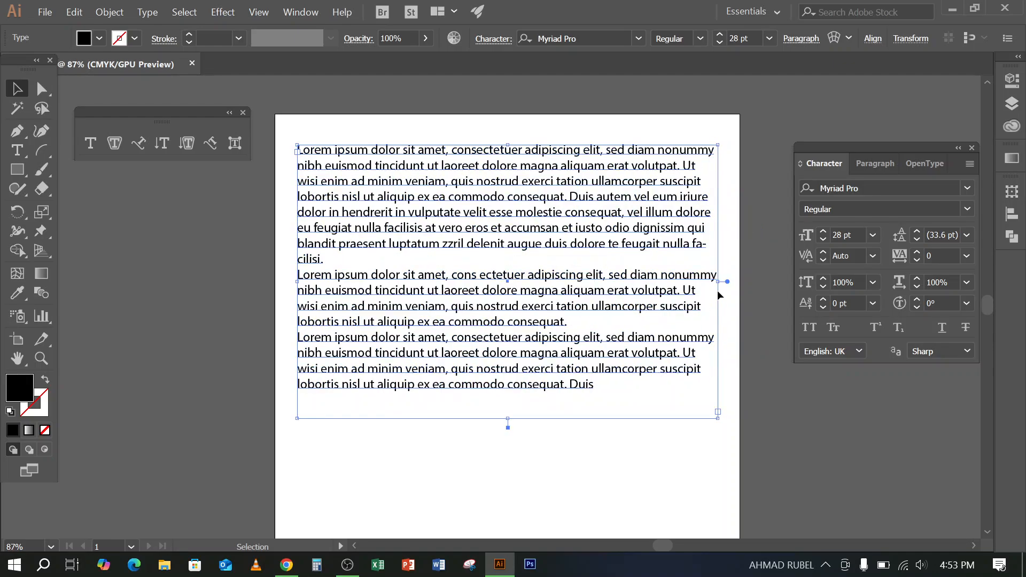
mouse_move(508, 421)
left_mouse_down()
mouse_move(511, 463)
mouse_move(501, 412)
left_mouse_up()
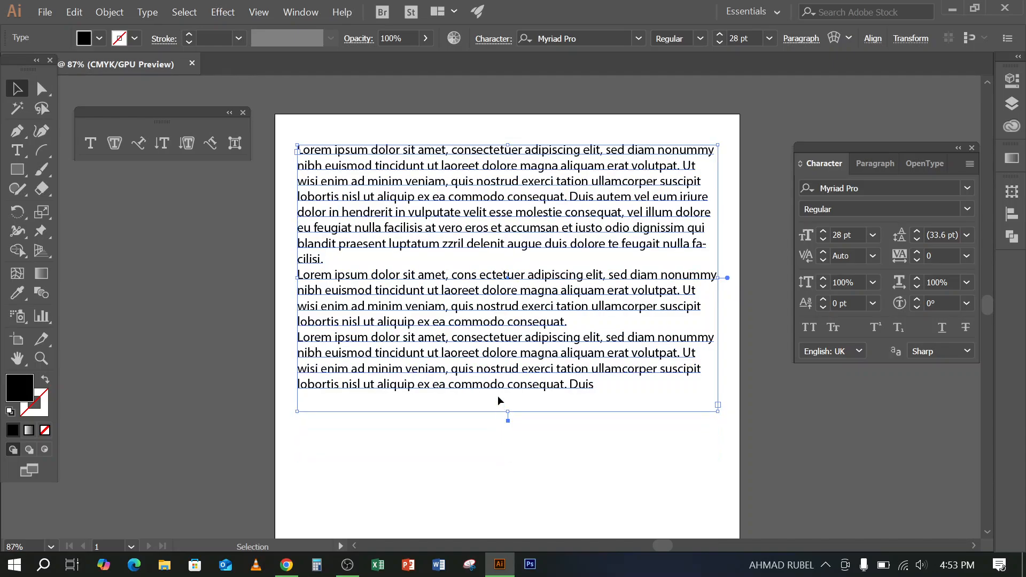
- Step the placeholder text's font size up and down in 1 pt increments, ending at 26 pt
left_click(841, 238)
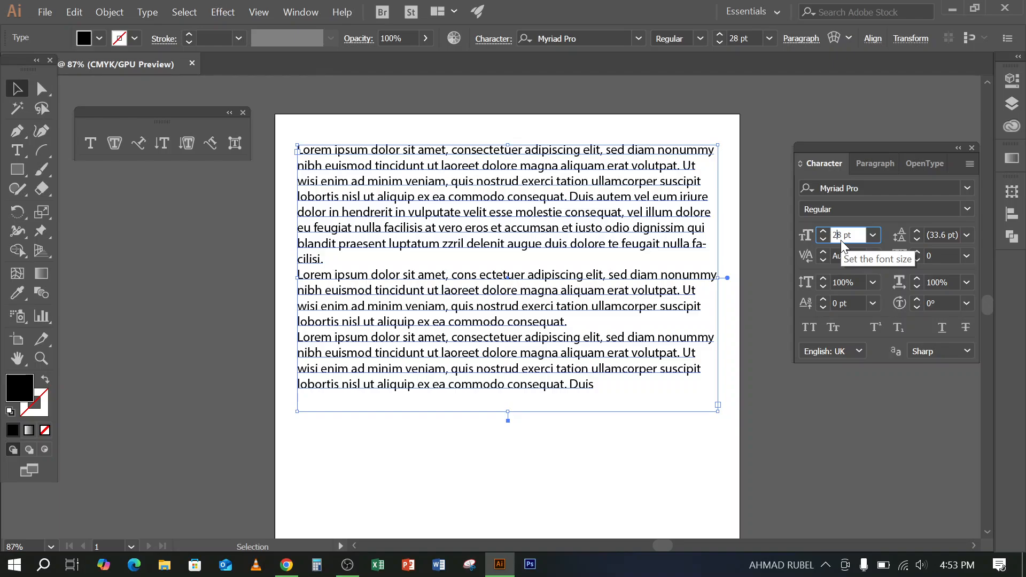
key("Up")
key("Up")
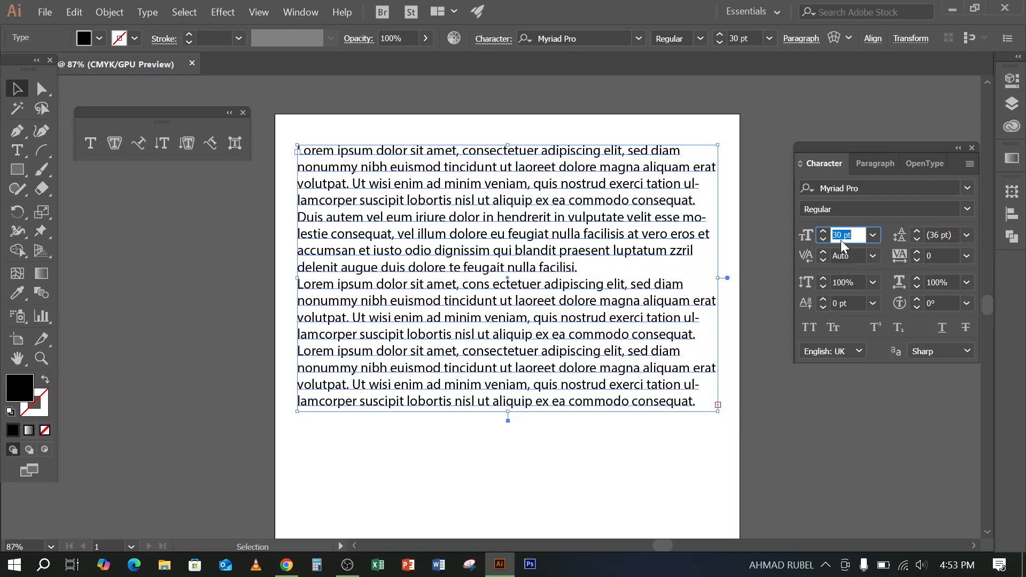
key("Down")
key("Down")
key("Down")
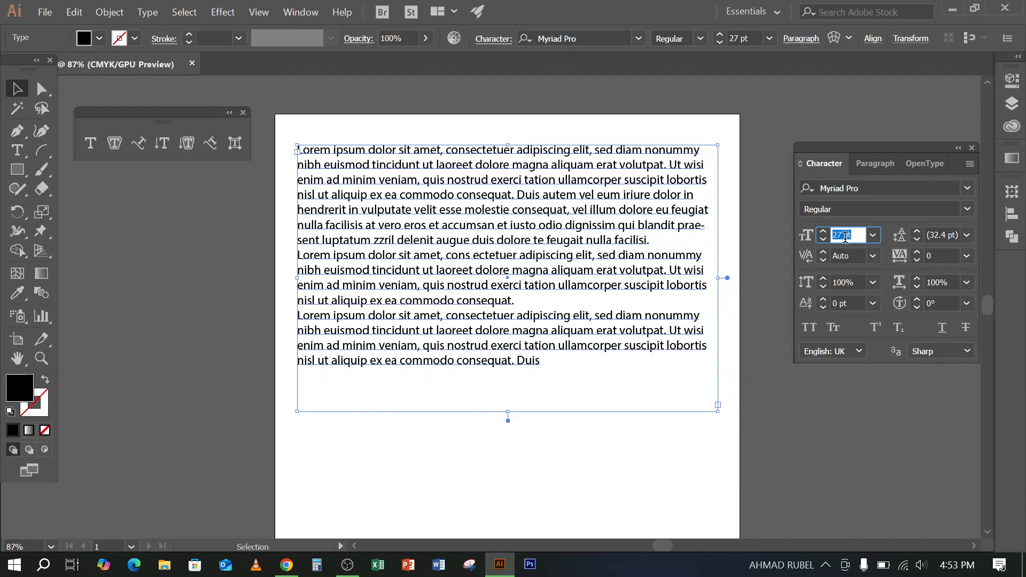
left_click(857, 234)
key("Up")
key("Up")
key("Down")
key("Down")
key("Down")
key("Down")
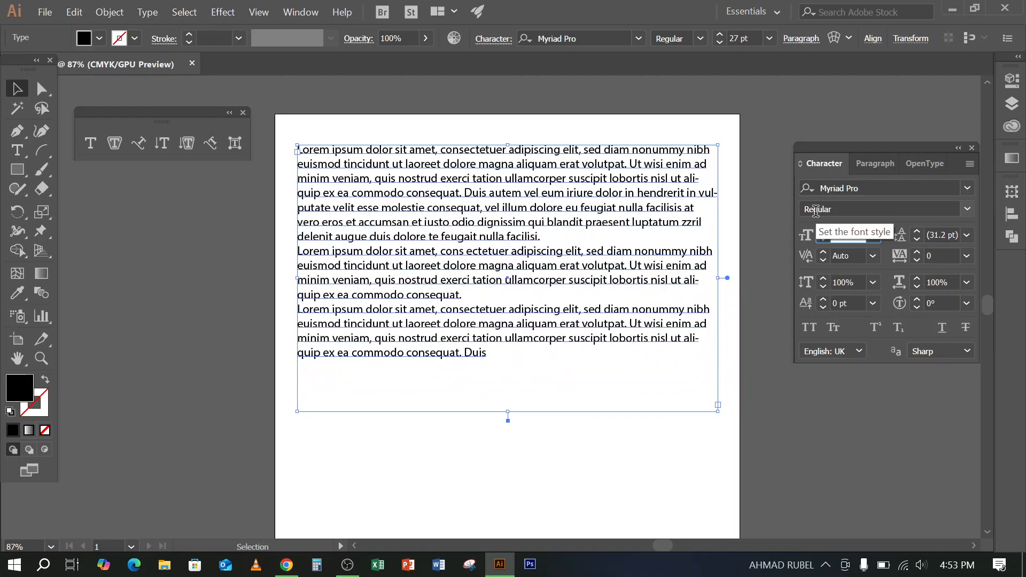
key("Up")
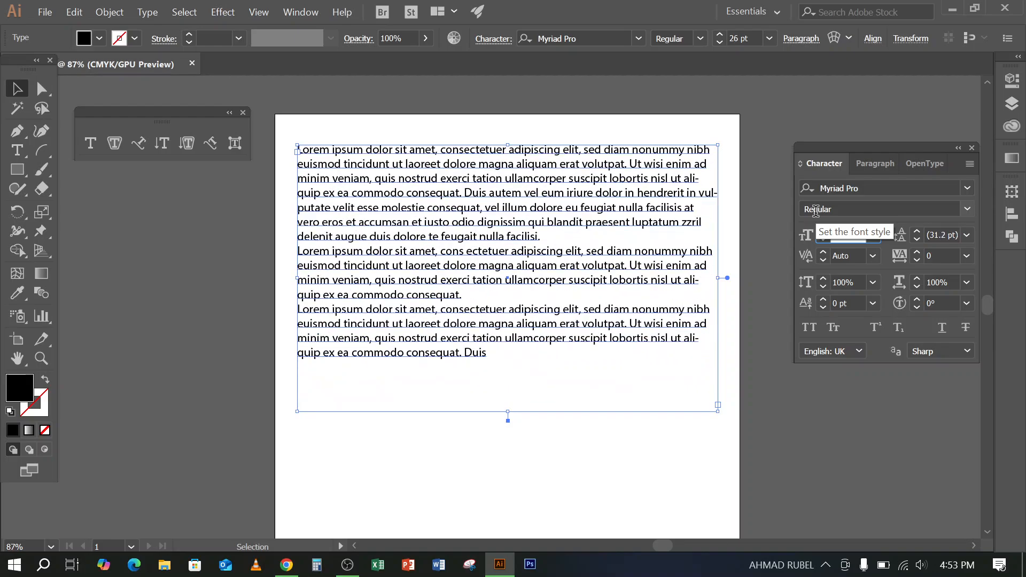
- Step the placeholder text's leading up to 56 pt and back down to 41 pt
left_click(916, 233)
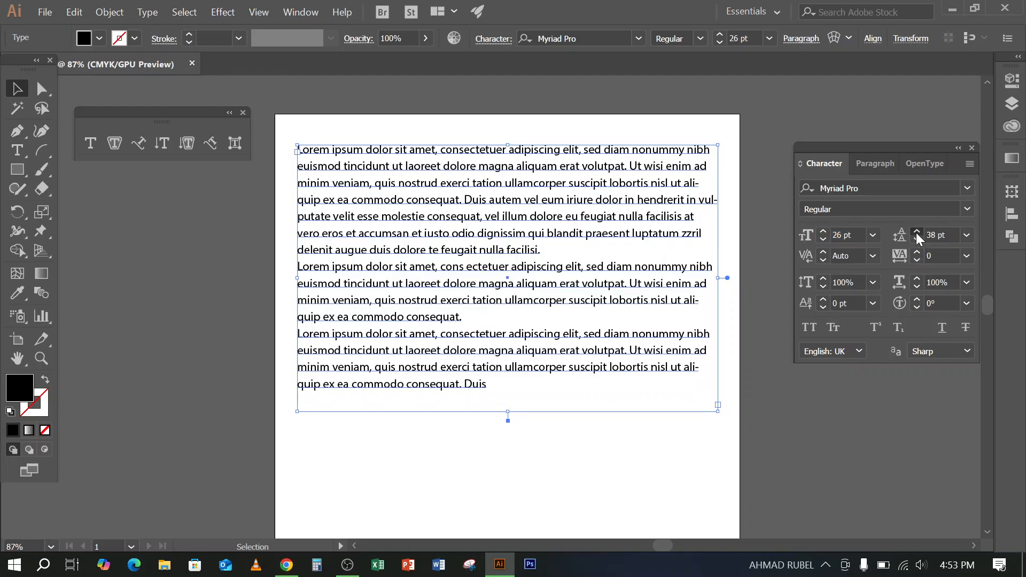
left_click(916, 233)
left_click(917, 233)
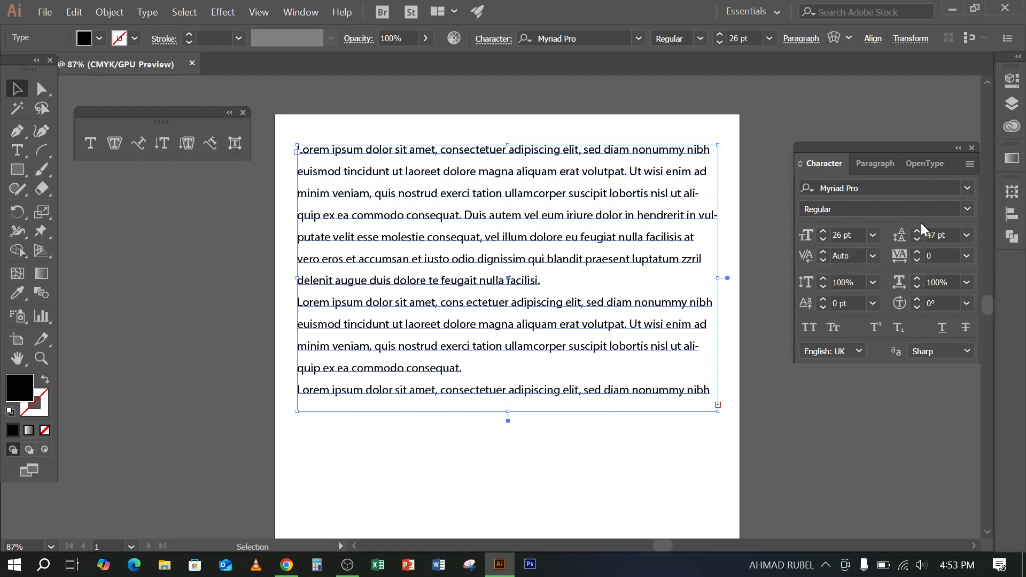
left_click(919, 230)
left_click(919, 231)
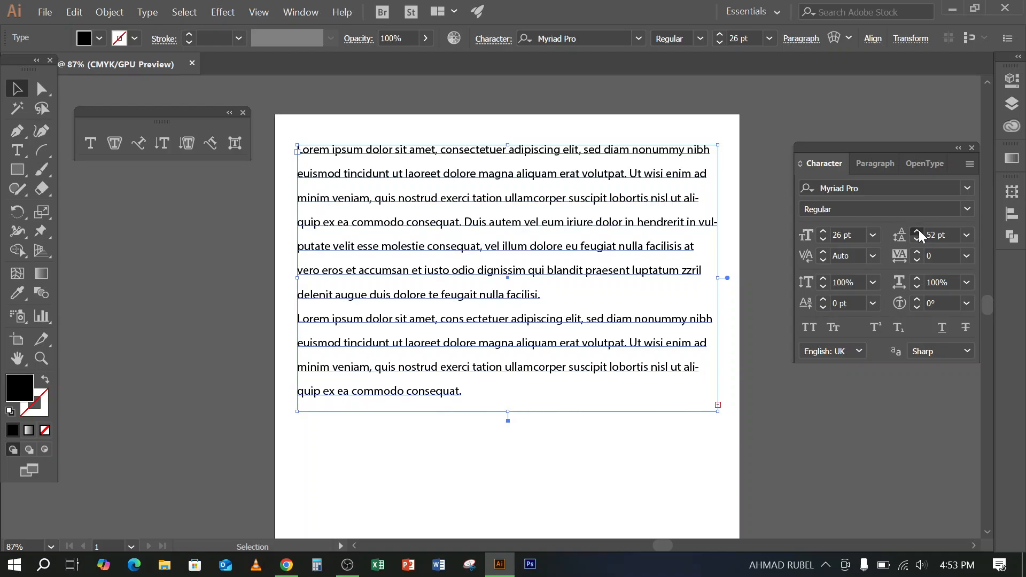
left_click(917, 231)
left_click(917, 231)
left_click(917, 231)
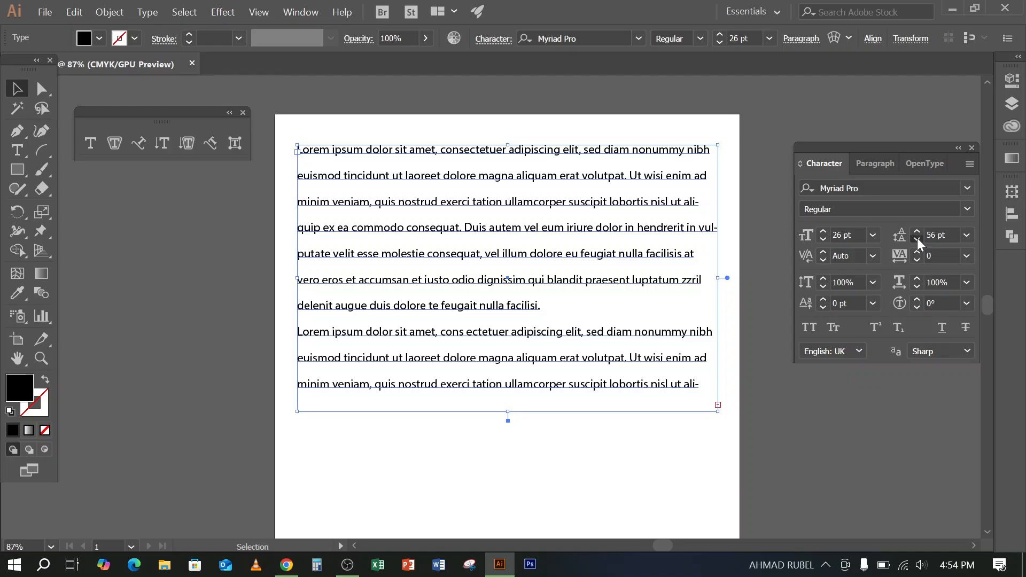
left_click(917, 239)
left_click(917, 238)
left_click(917, 239)
left_click(917, 239)
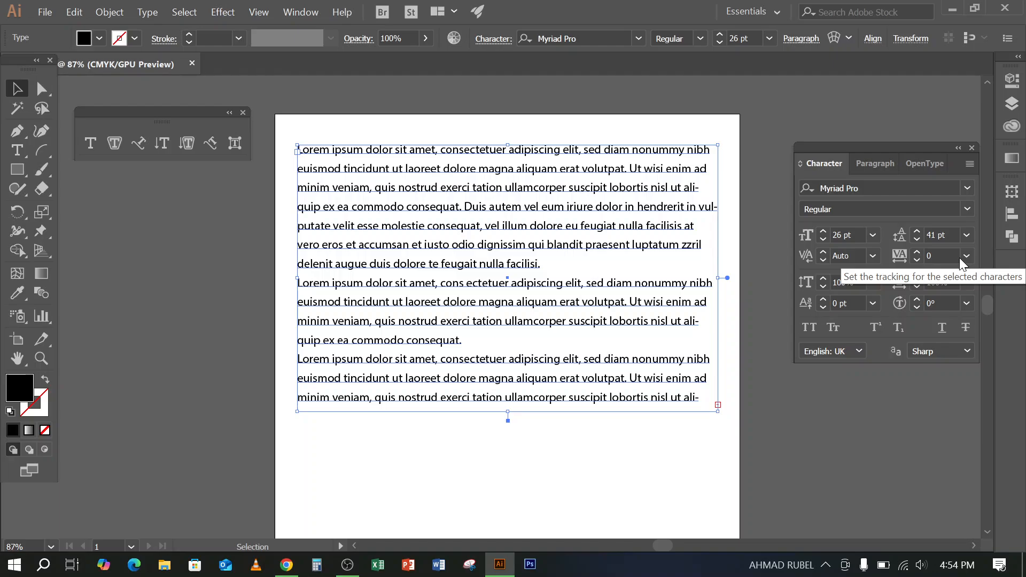
- Widen the placeholder text's tracking to 193 and reset it to 0
left_click(918, 252)
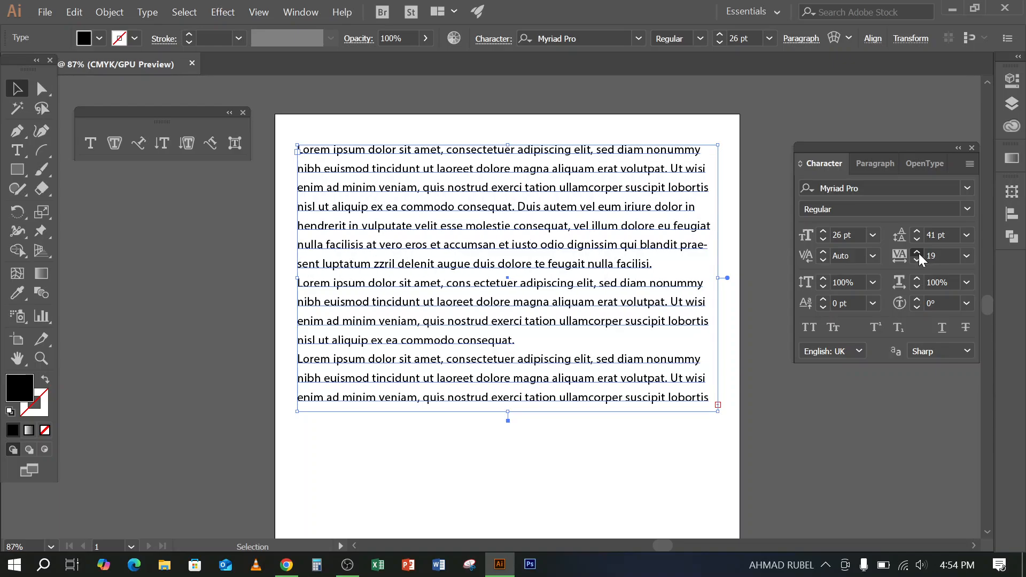
left_click_drag(918, 252, 919, 254)
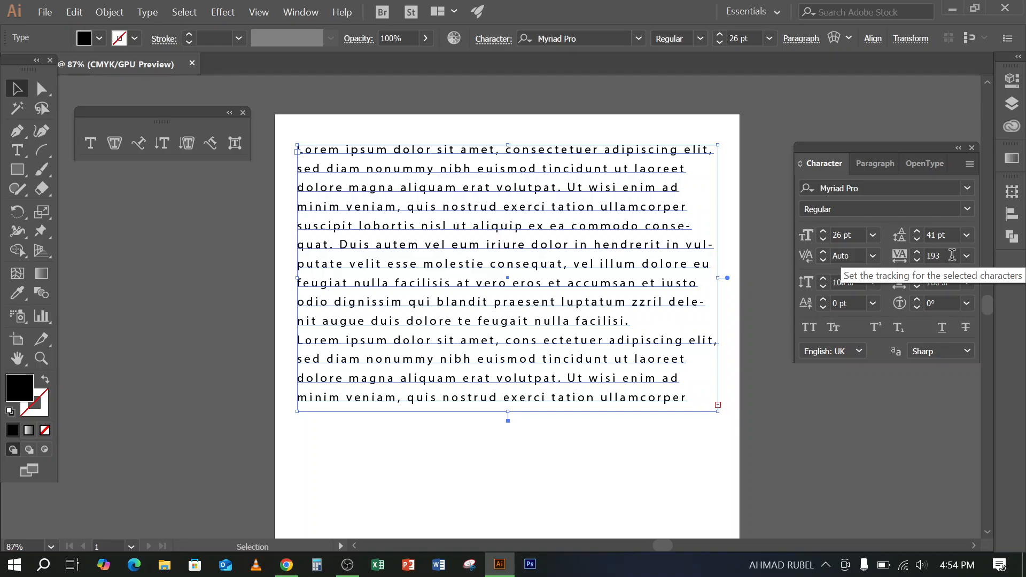
left_click(931, 257)
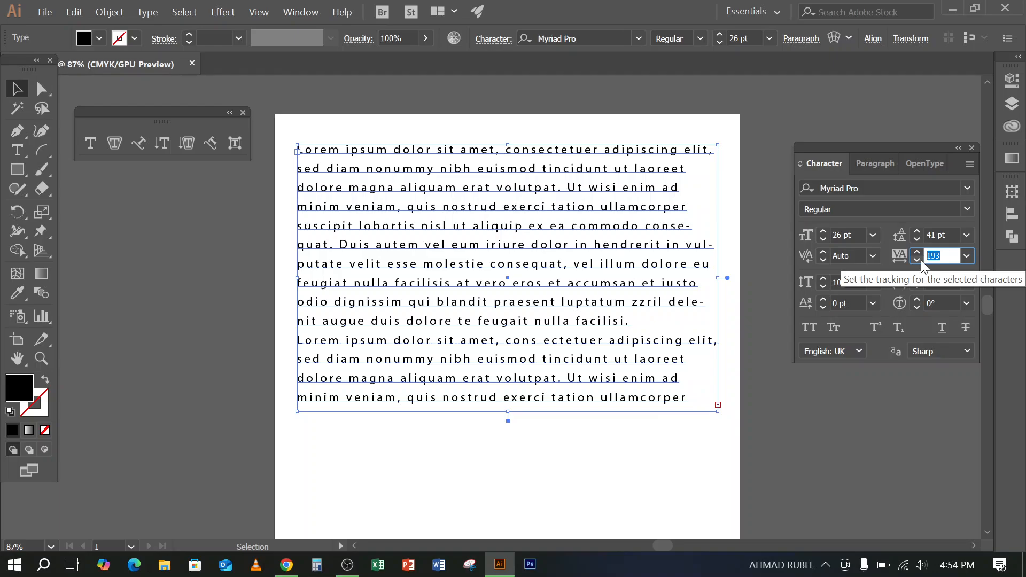
type("0")
key("Return")
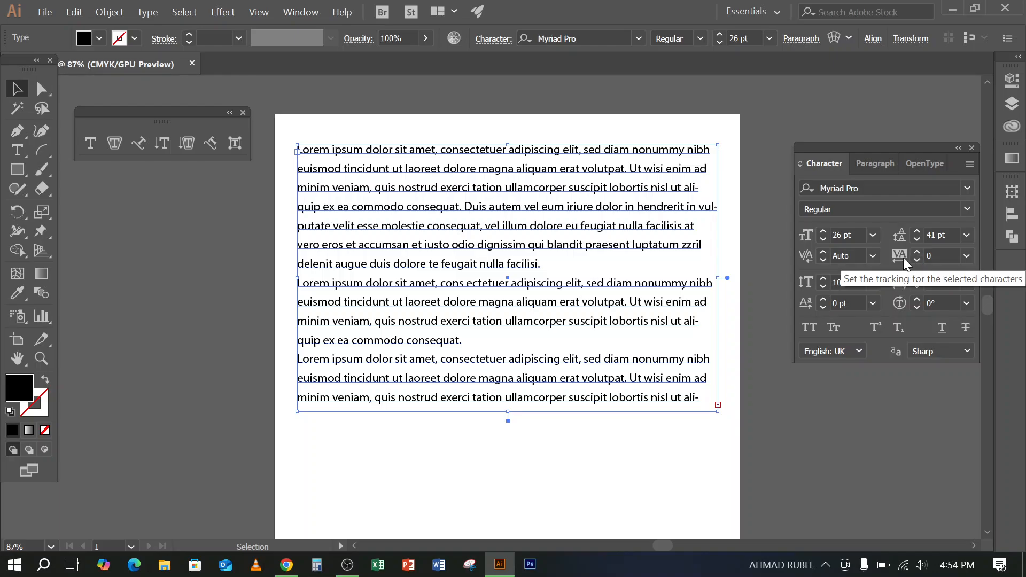
- Raise the placeholder text's leading to 49 pt in 1 pt increments
left_click_drag(946, 234, 922, 245)
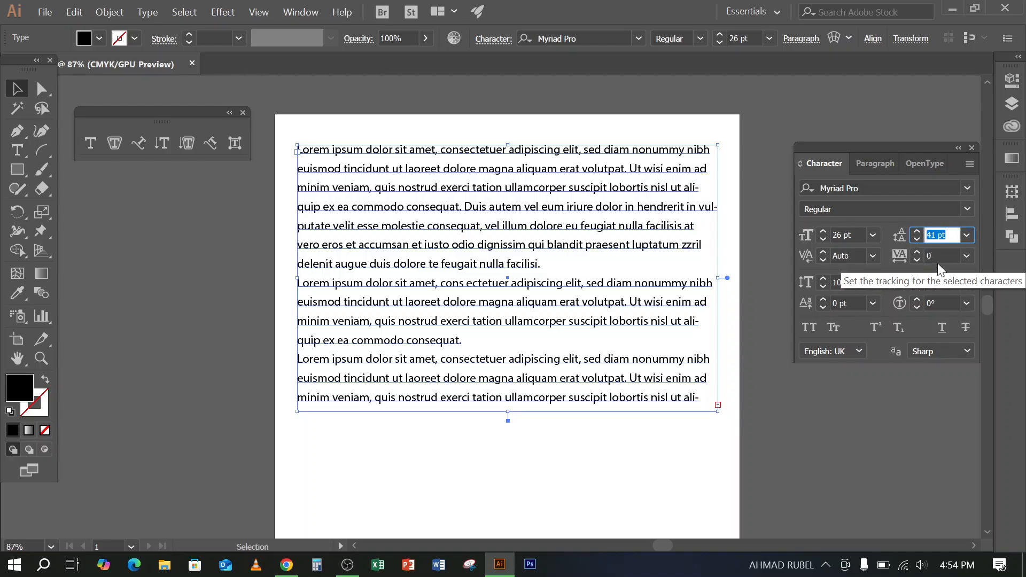
left_click(918, 231)
left_click(918, 232)
left_click(917, 232)
left_click(918, 232)
left_click(918, 231)
left_click(918, 232)
left_click(918, 231)
left_click(918, 232)
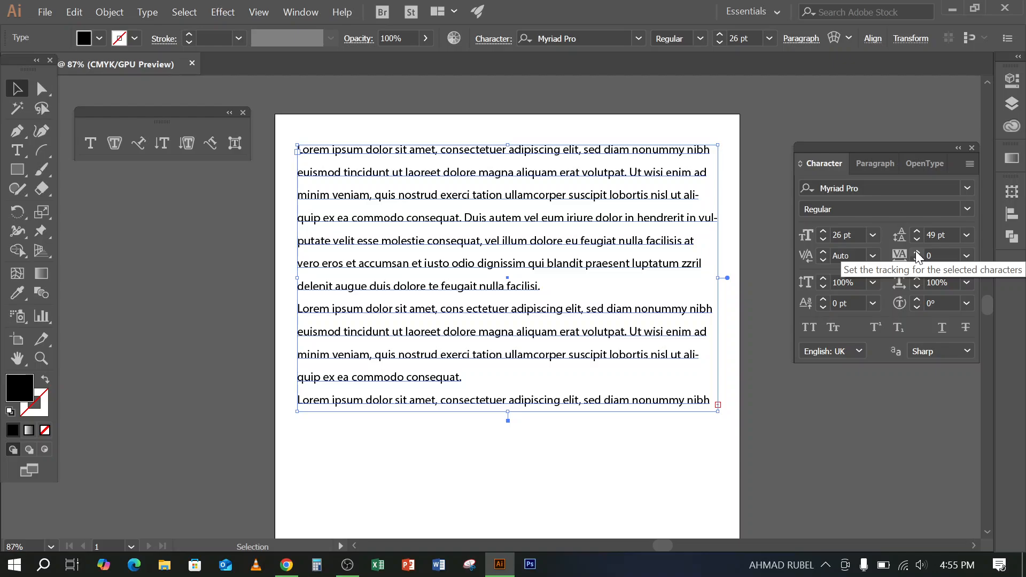
- Increase the placeholder text's tracking to 9 and return it to 0
left_click(916, 251)
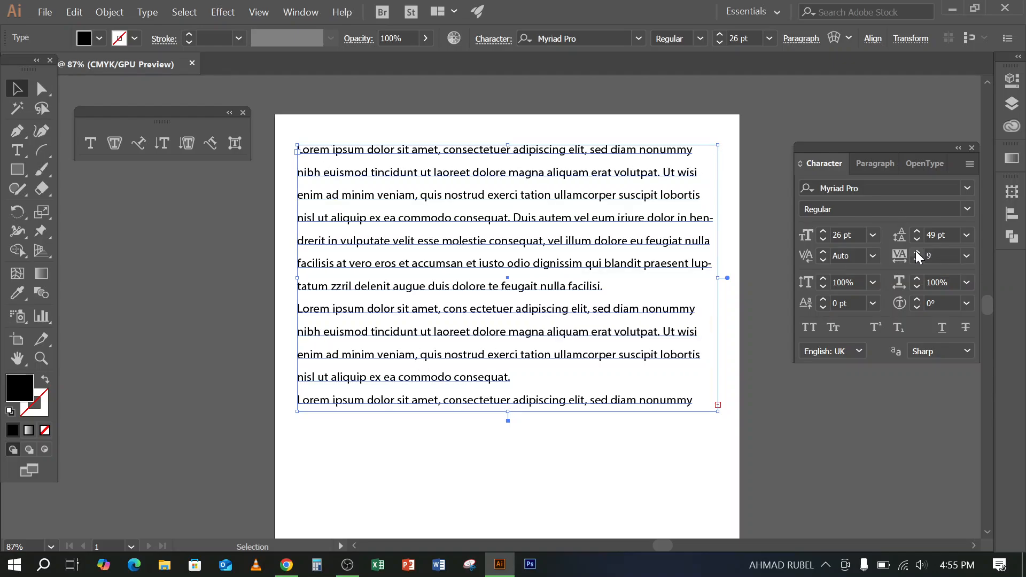
left_click_drag(939, 256, 909, 258)
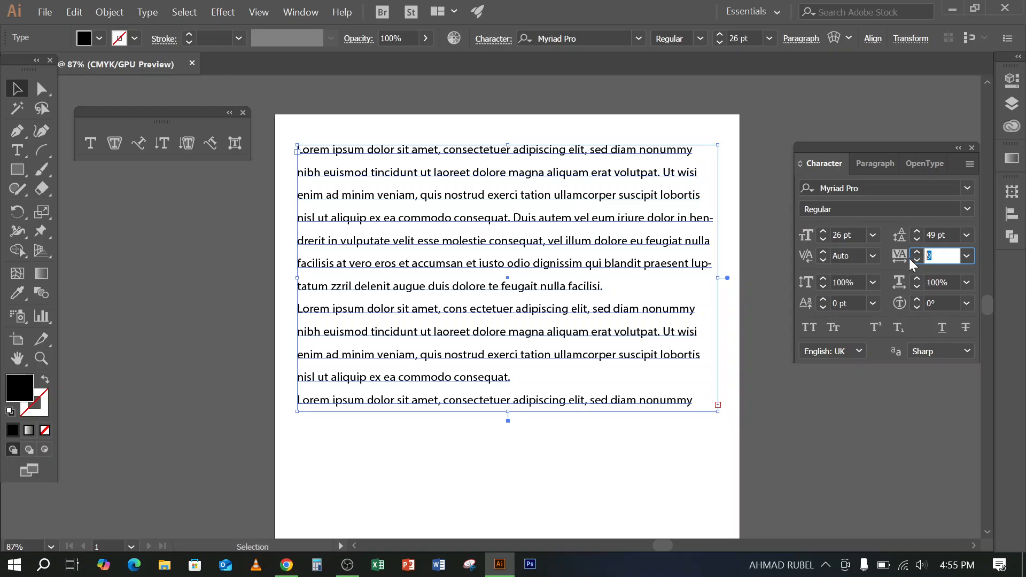
type("0")
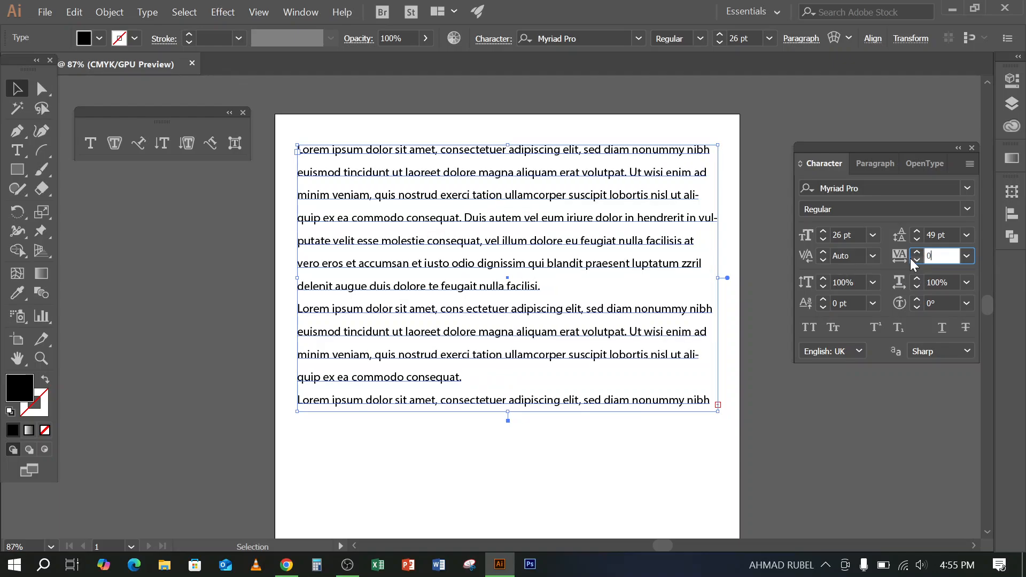
left_click(911, 209)
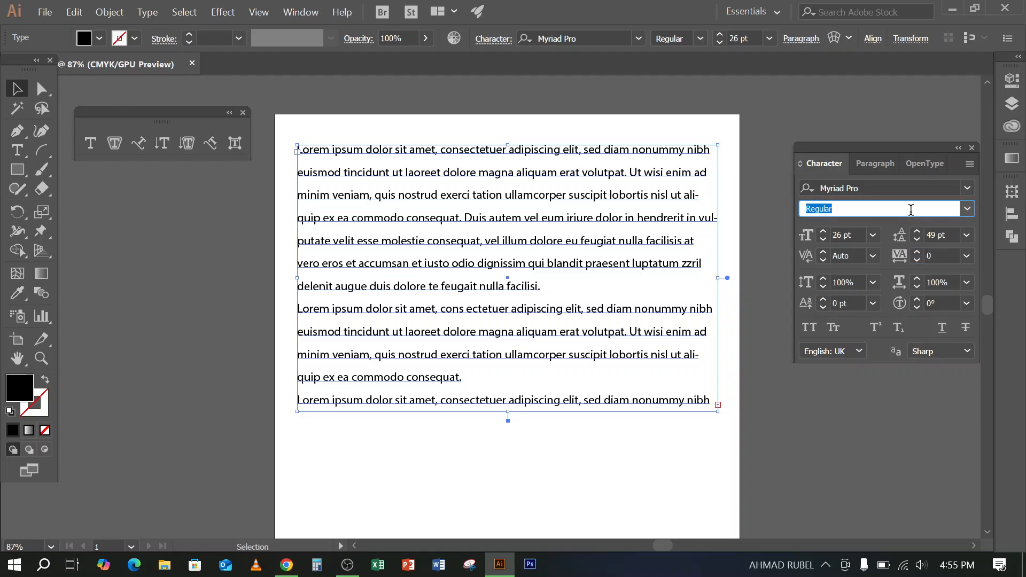
- Toggle All Caps on the placeholder text, switch it to Small Caps, and deselect the frame
left_click(810, 329)
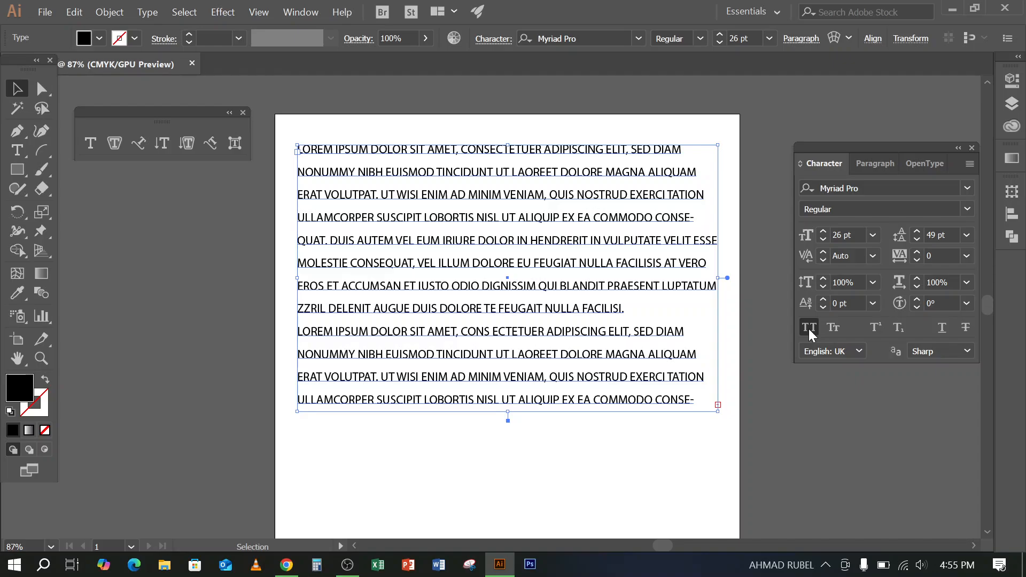
left_click(810, 329)
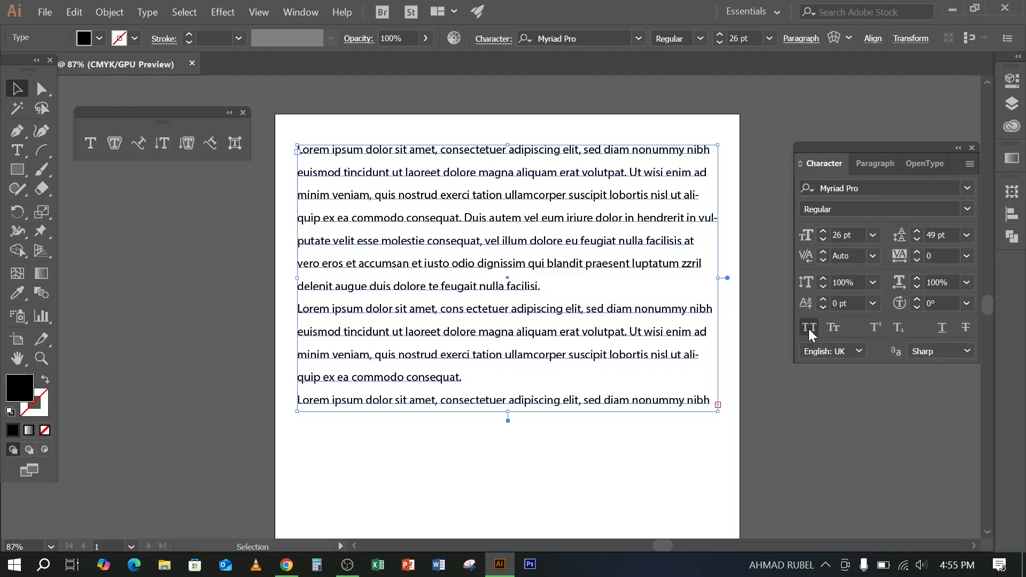
left_click(809, 329)
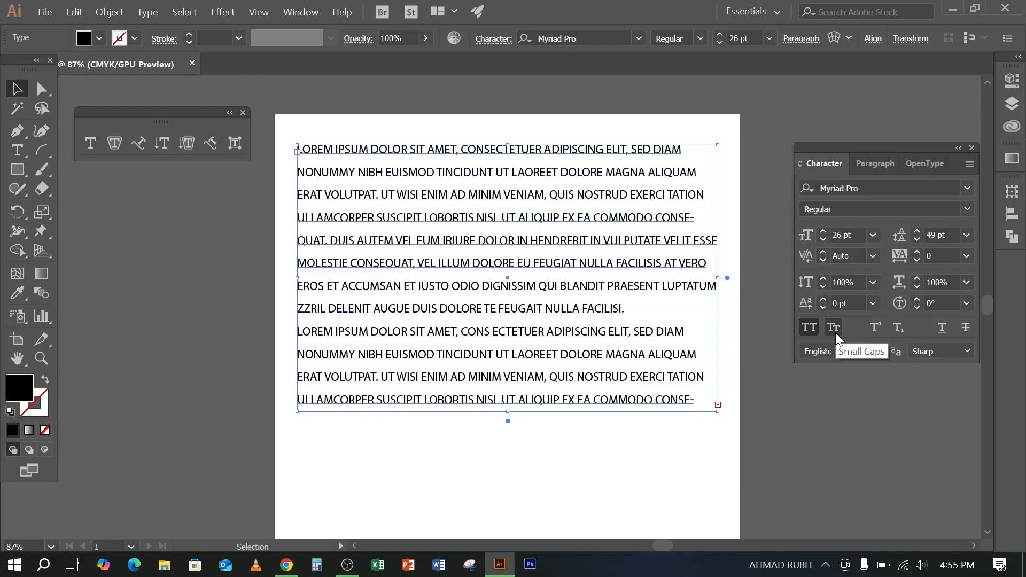
left_click(834, 328)
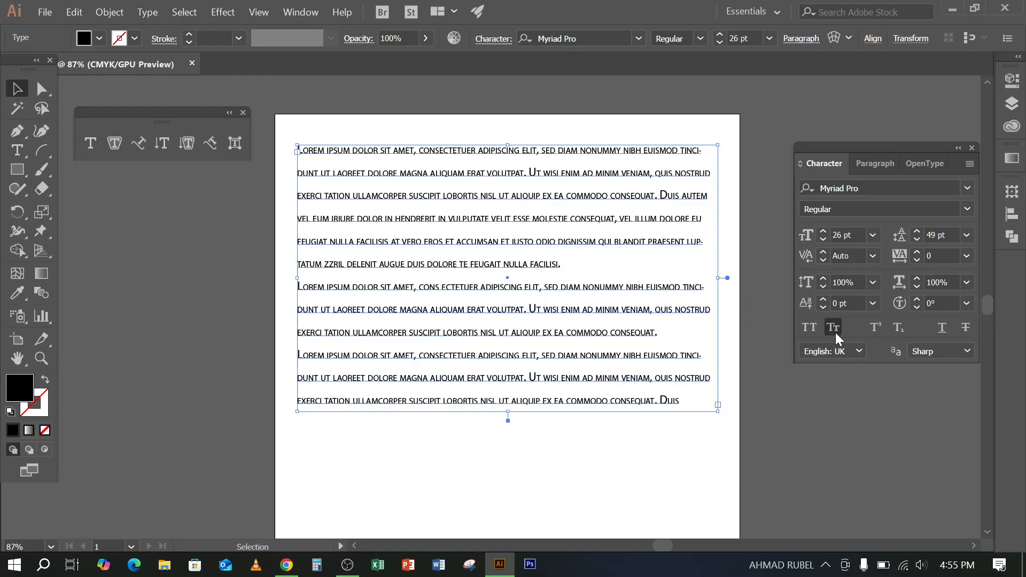
left_click(413, 121)
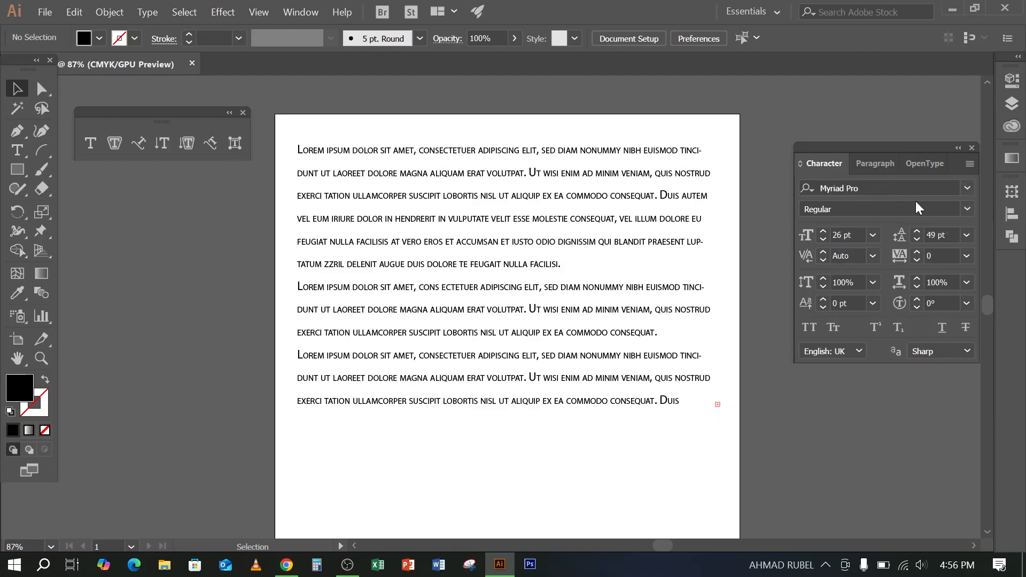
left_click(901, 188)
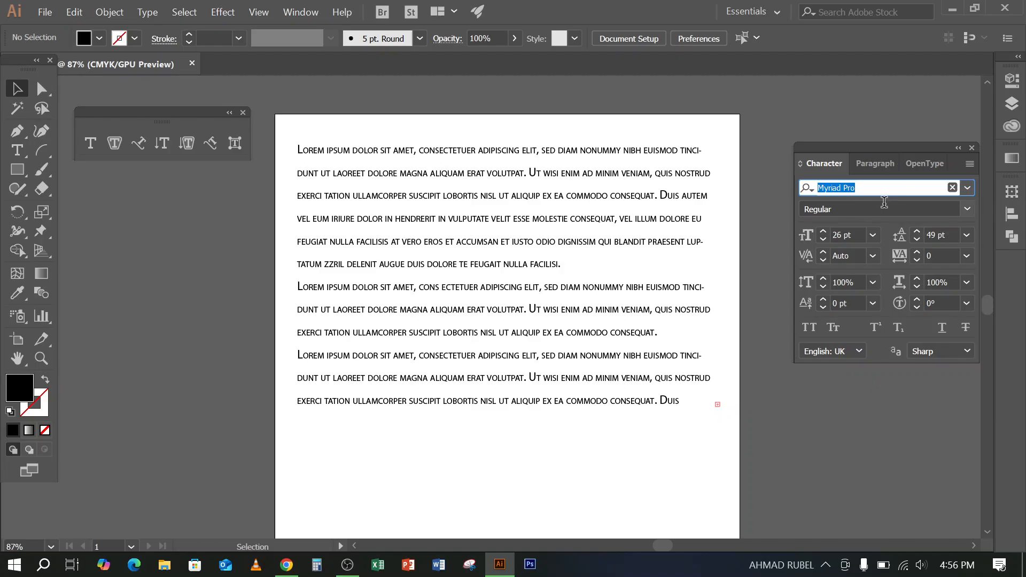
key("Tab")
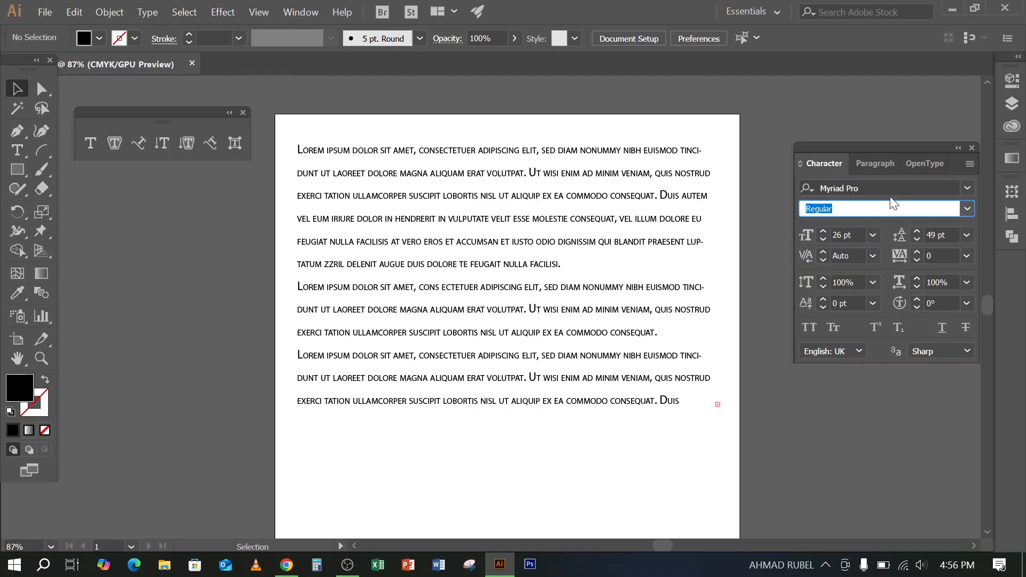
left_click(762, 188)
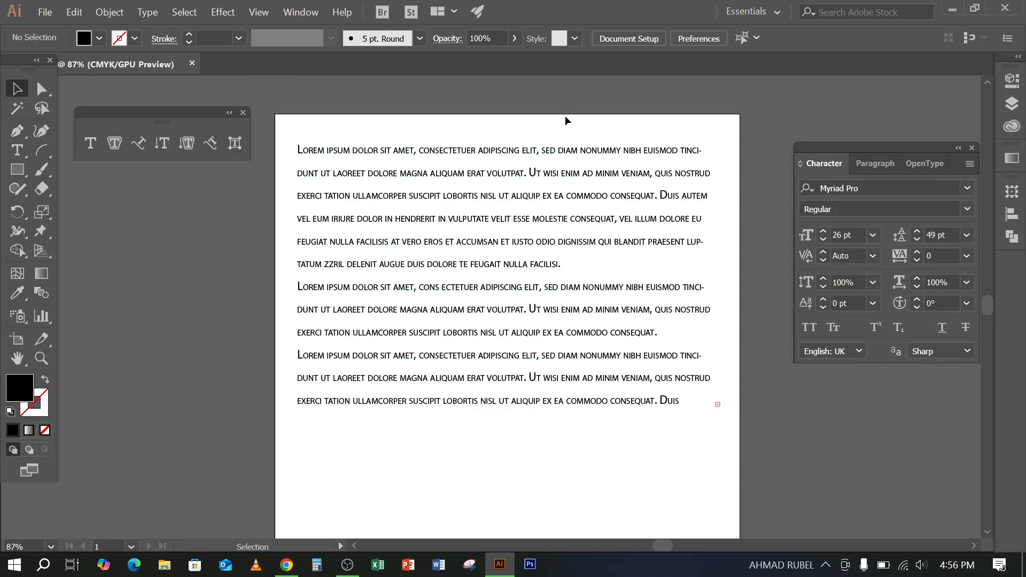
- Turn off Small Caps for the placeholder text and deselect the frame
left_click_drag(554, 136, 600, 226)
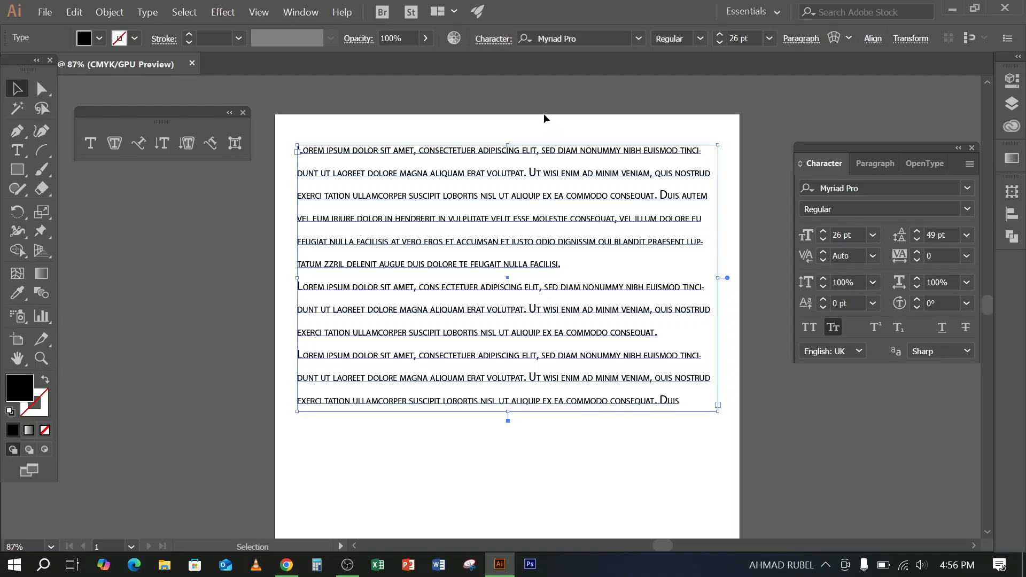
left_click_drag(544, 114, 575, 235)
left_click(897, 188)
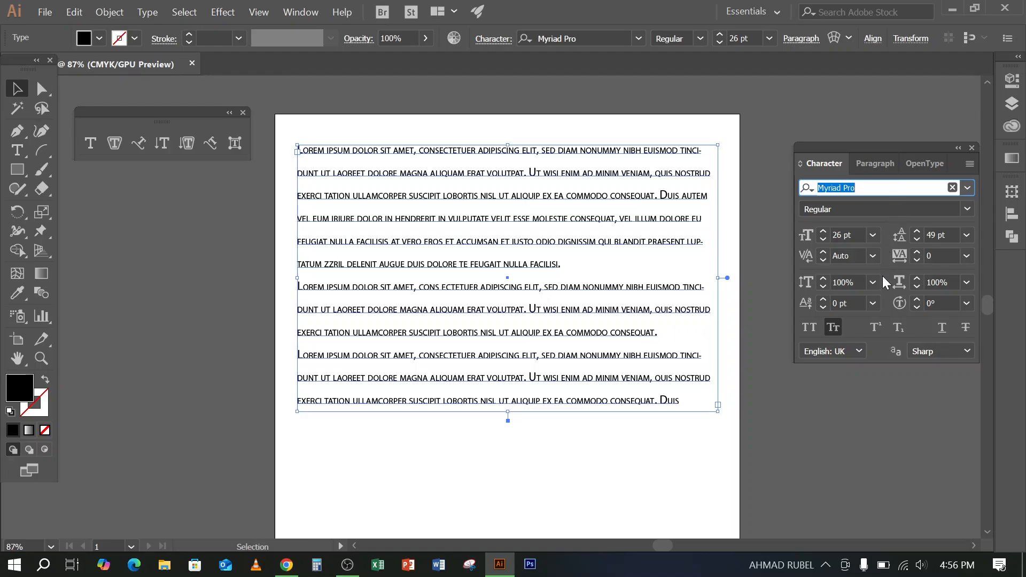
left_click(833, 327)
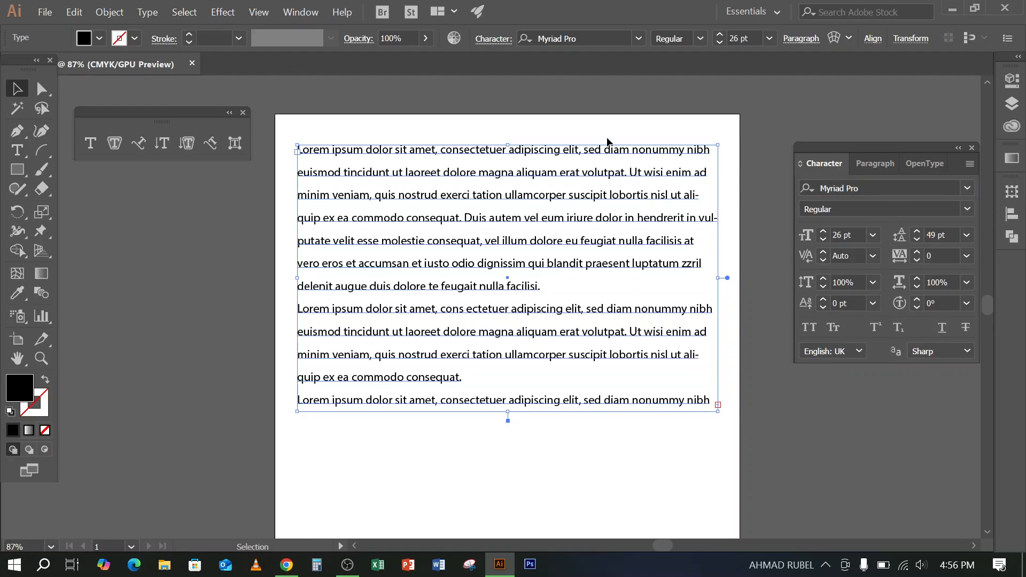
left_click(589, 130)
- Switch to Chrome and open the bookmarked Font Squirrel Most Popular Fonts page in a new tab
left_click(897, 185)
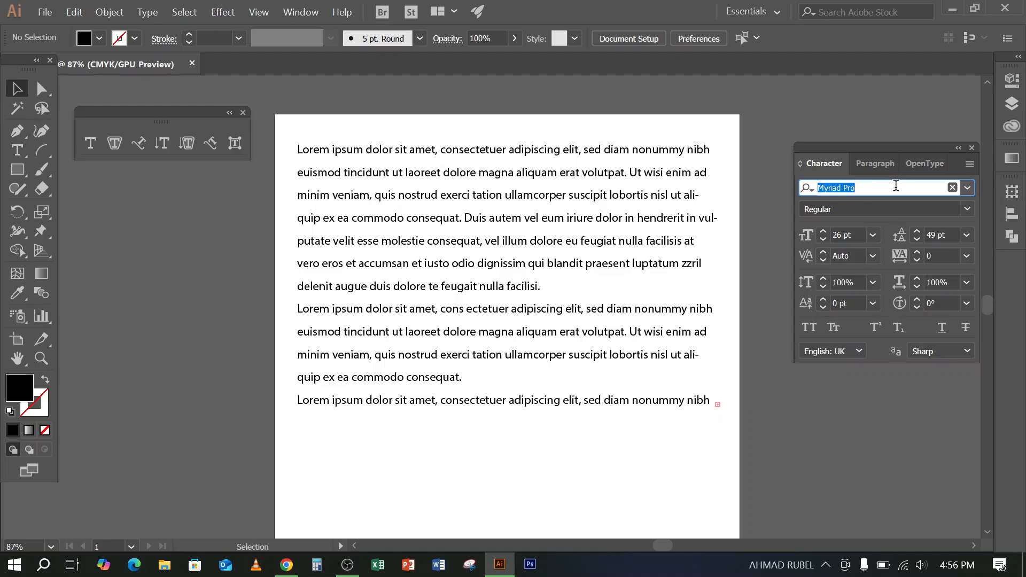
left_click(952, 11)
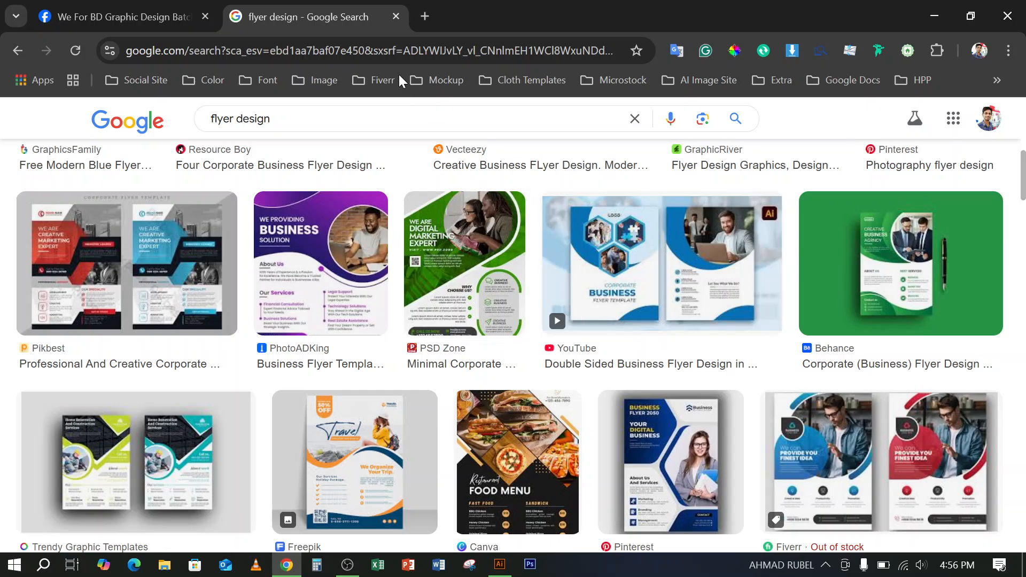
left_click(427, 11)
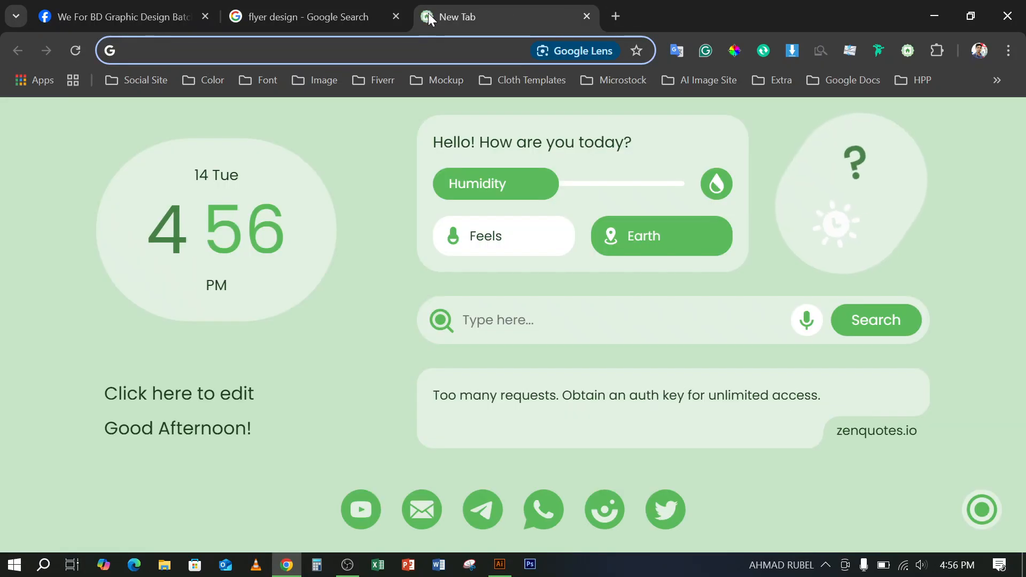
left_click(267, 80)
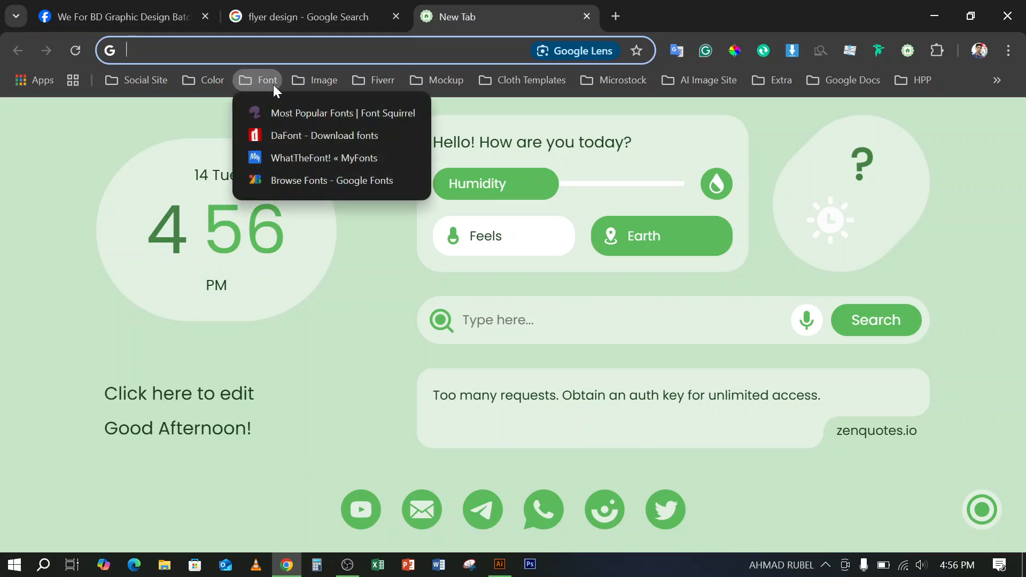
left_click(285, 114)
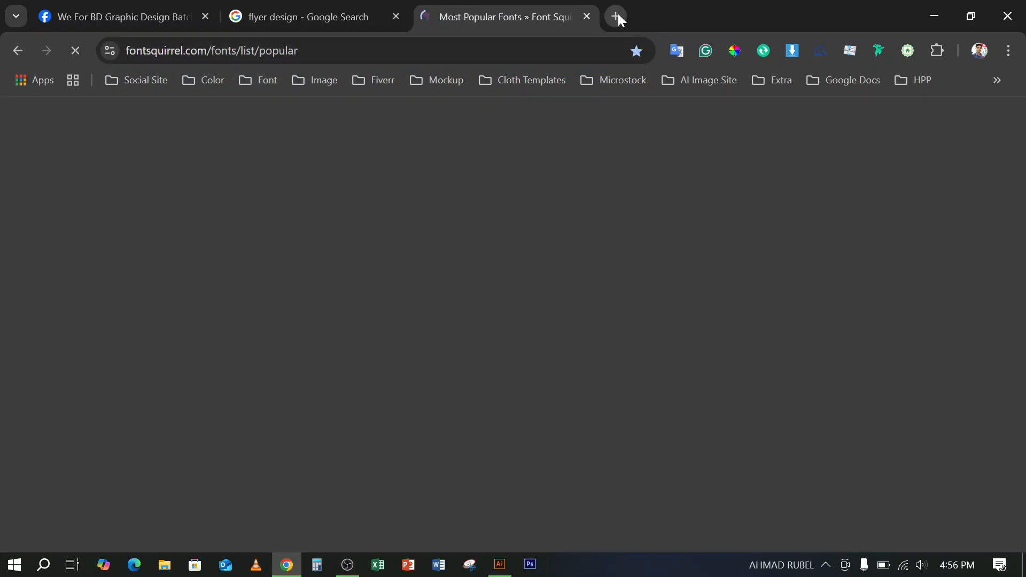
- Open all bookmarked font sites in separate tabs, and close the WhatTheFont, blank and duplicate Font Squirrel tabs
left_click(616, 16)
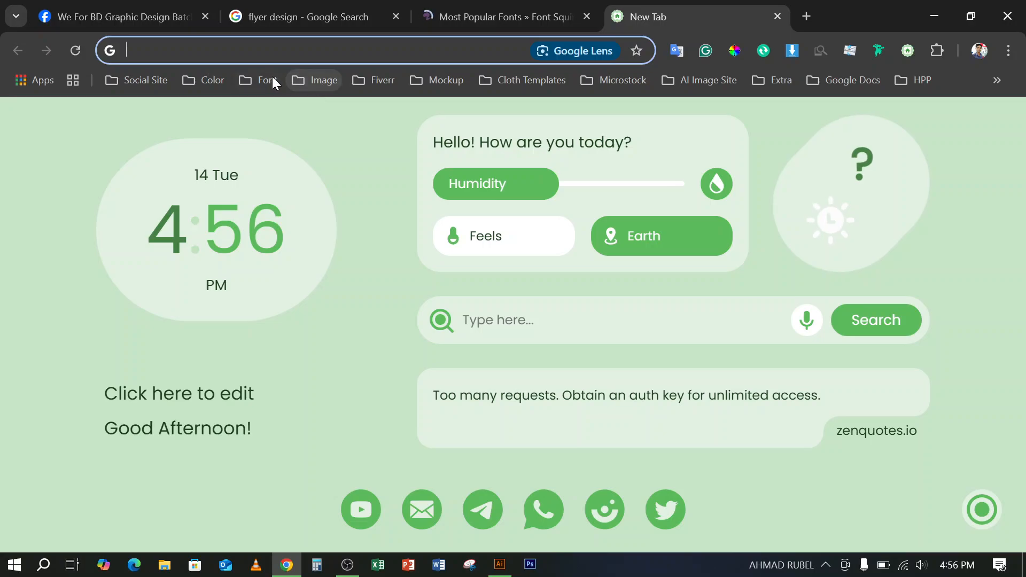
middle_click(260, 79)
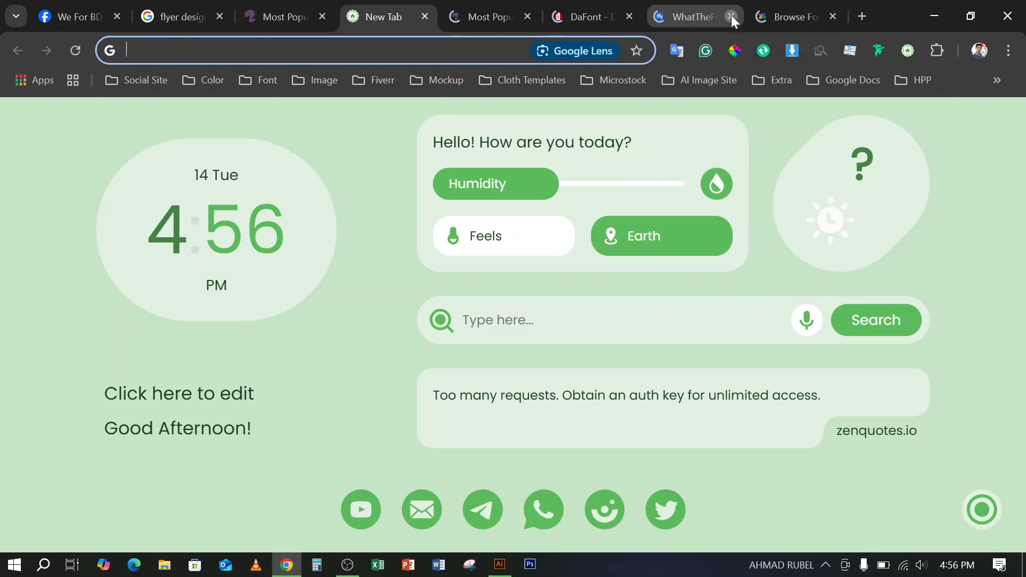
left_click(732, 16)
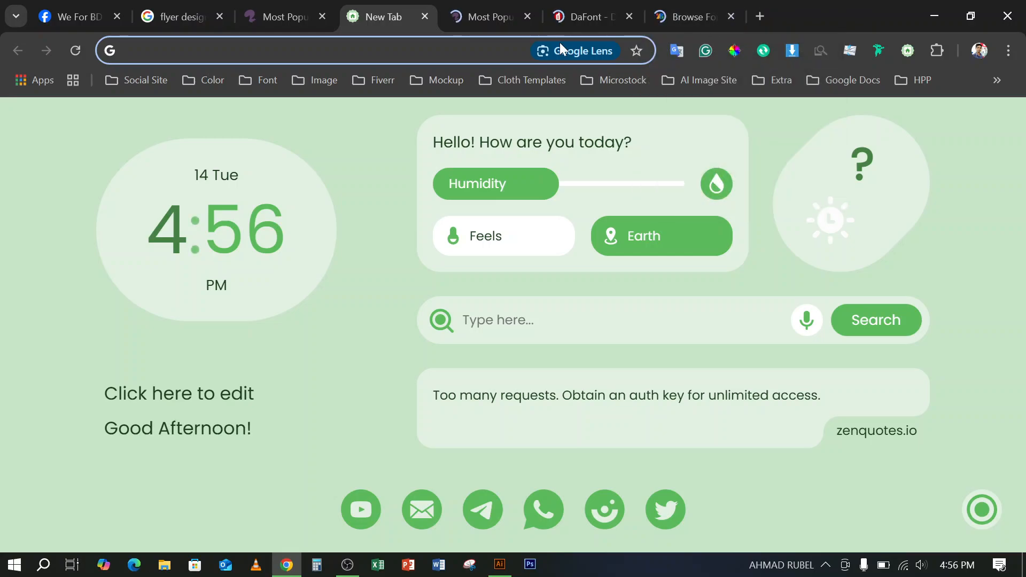
left_click(423, 17)
left_click(323, 16)
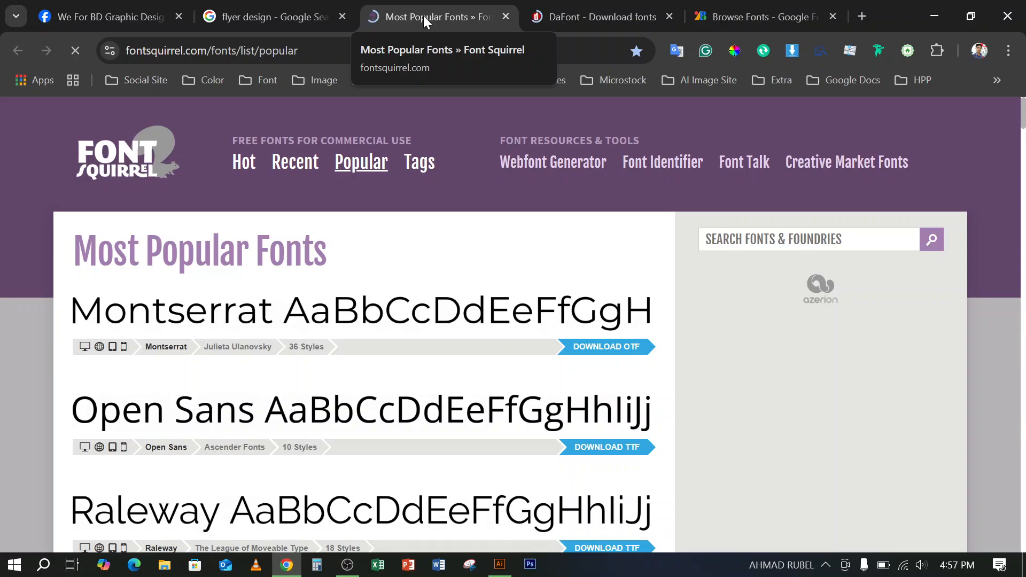
- Look over the open Font Squirrel, DaFont and Google Fonts pages as sources for font downloads
left_click(340, 54)
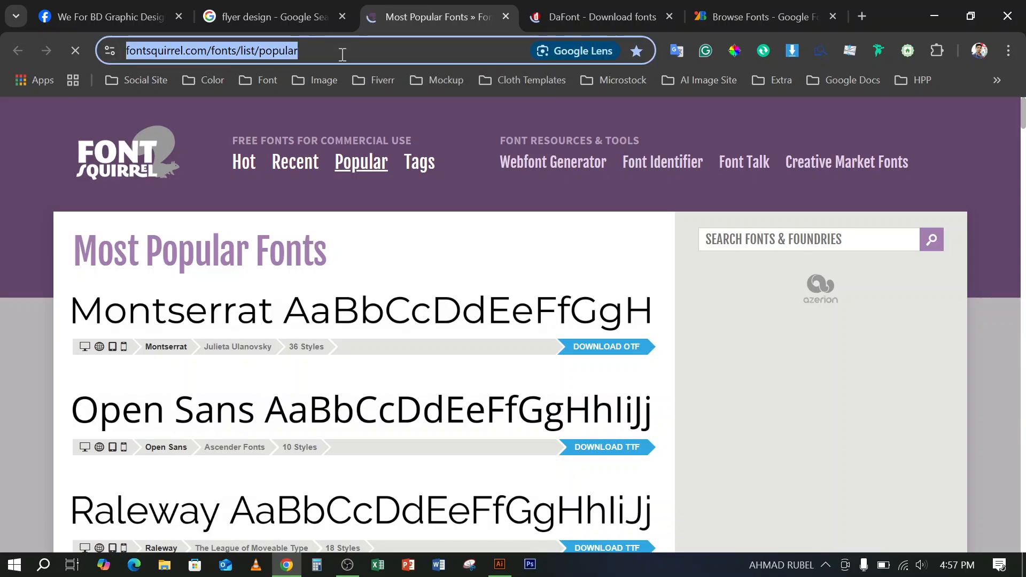
left_click(609, 11)
left_click(764, 2)
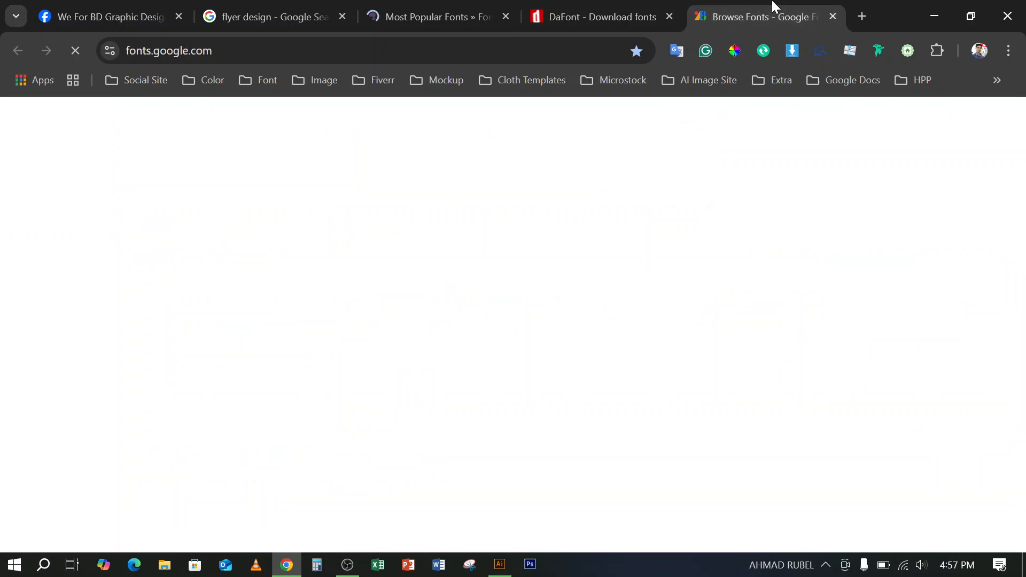
left_click(577, 16)
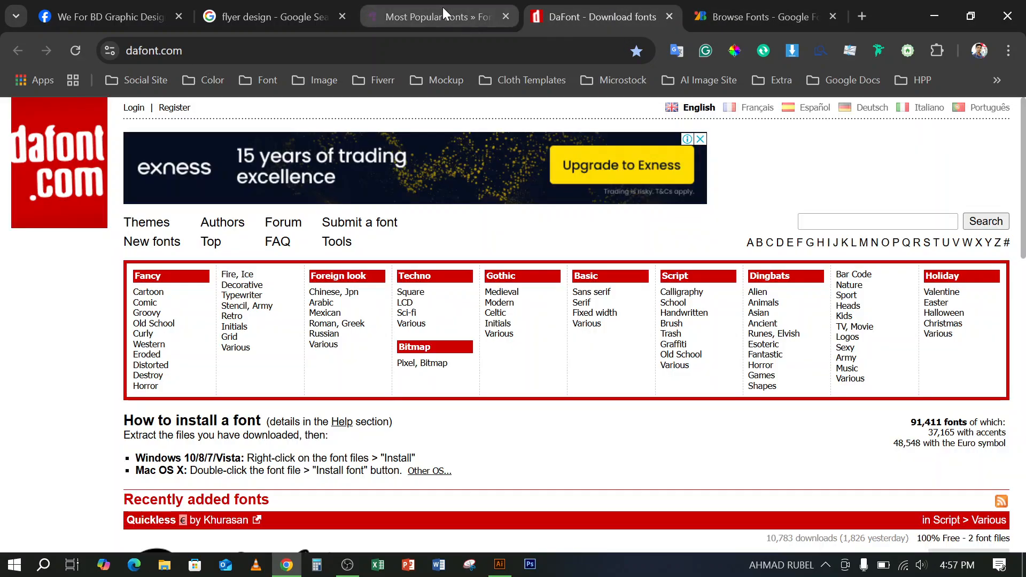
left_click(443, 8)
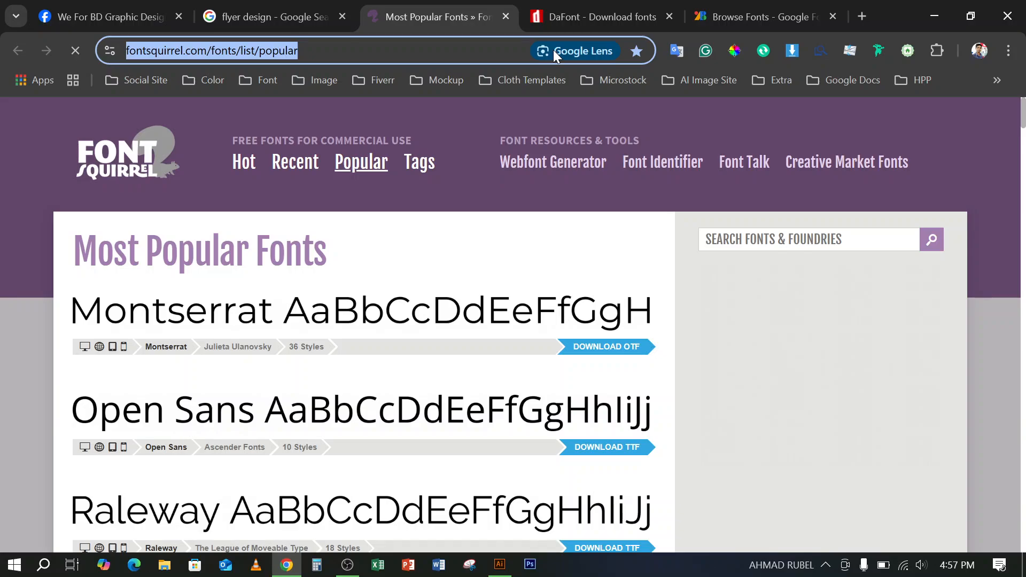
left_click(631, 16)
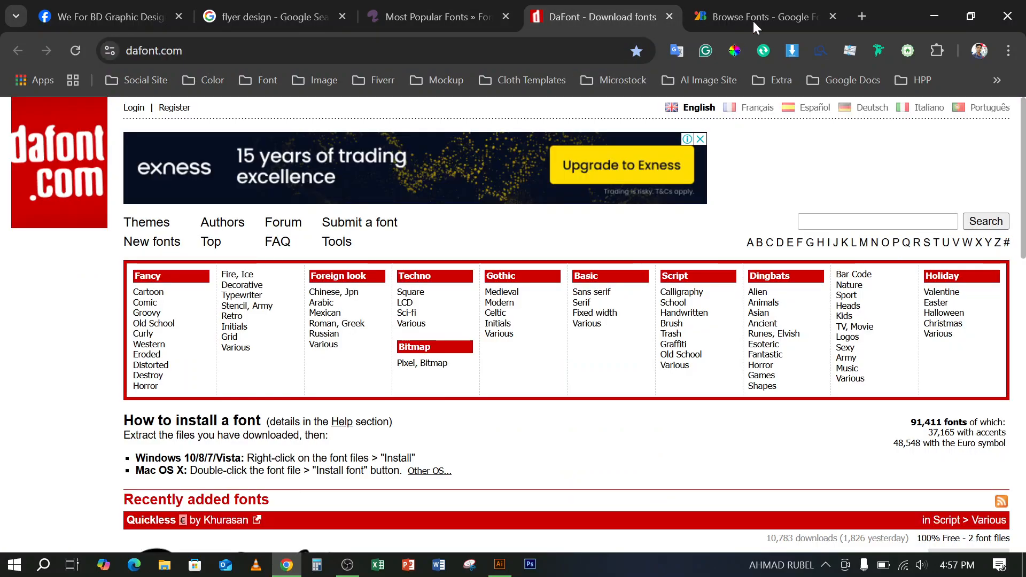
left_click(753, 19)
left_click(608, 12)
- Browse the Most Popular Fonts list on Font Squirrel
left_click(470, 17)
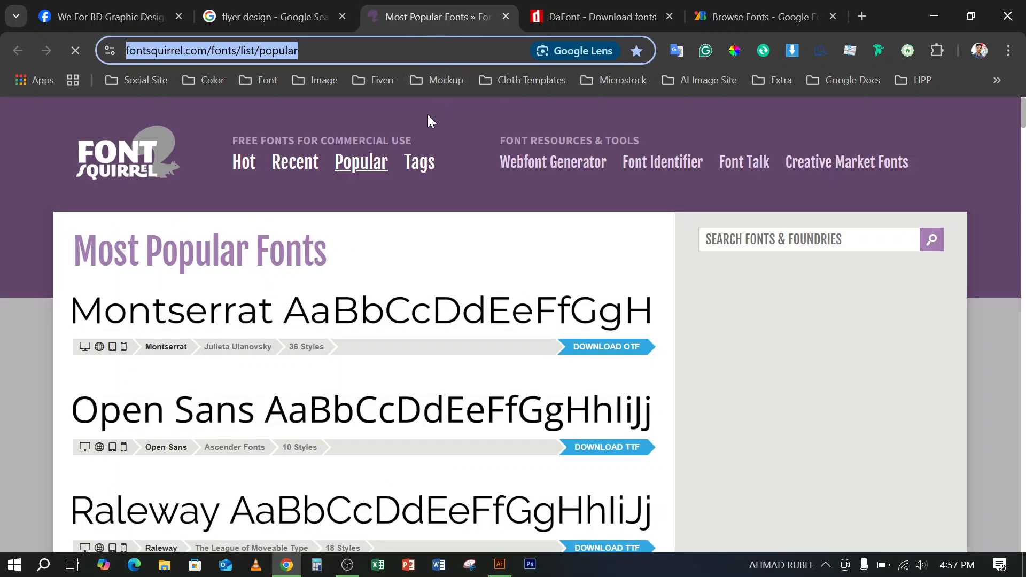
scroll(344, 262, "down", 4)
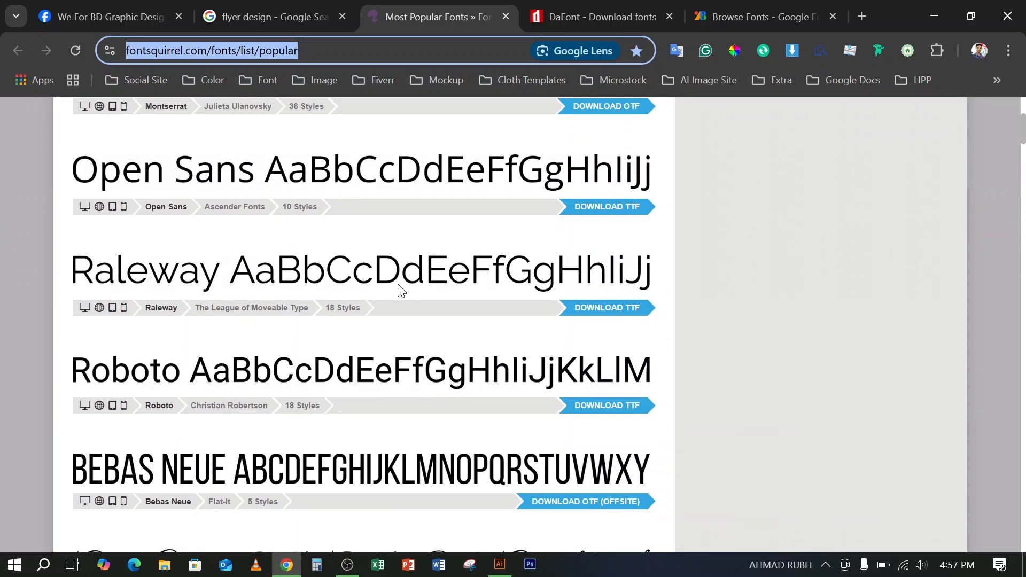
scroll(401, 291, "up", 4)
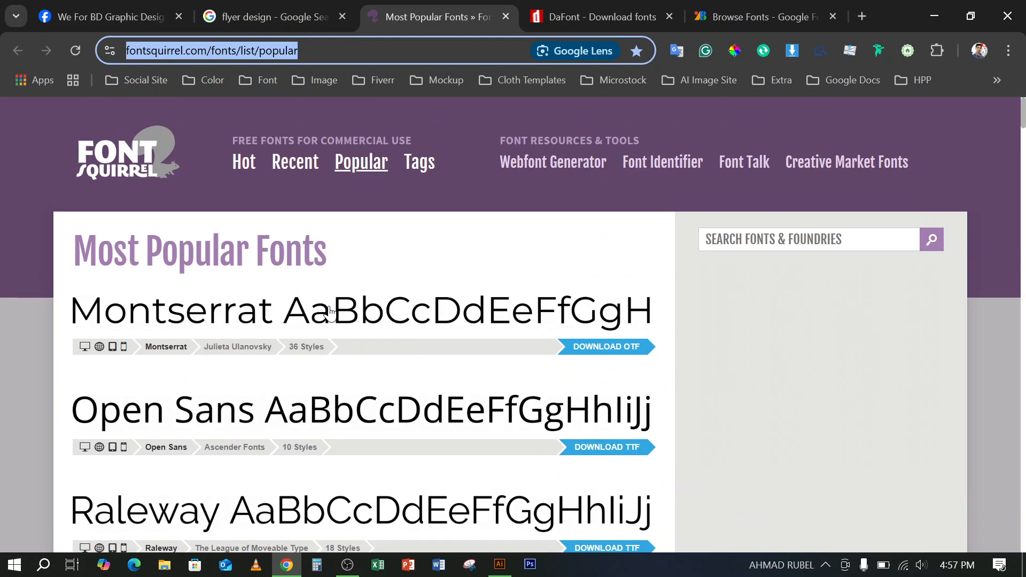
left_click(66, 310)
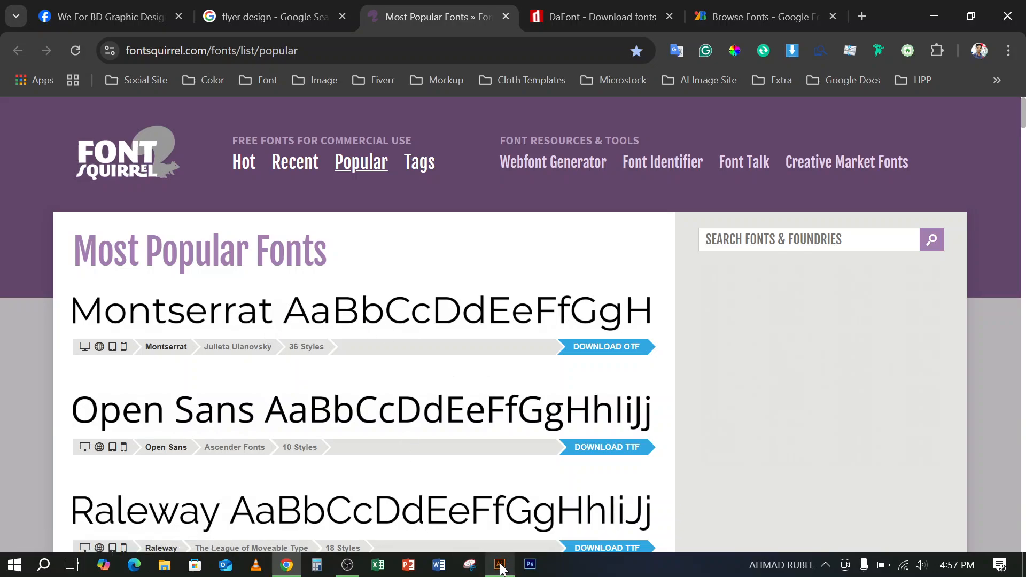
- Switch to Illustrator and search the Character font list for "mont"
mouse_move(501, 569)
left_click(487, 529)
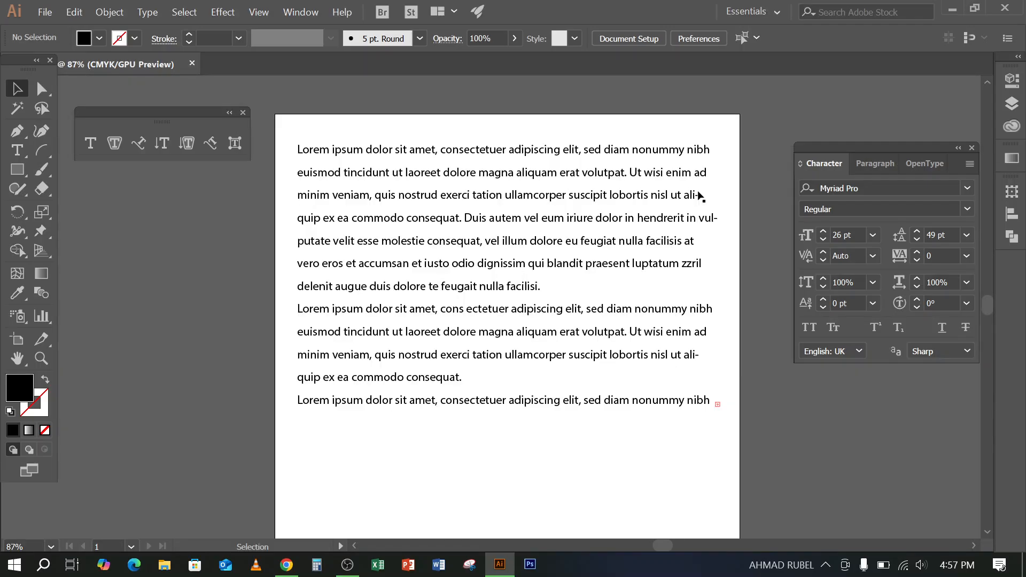
left_click(908, 188)
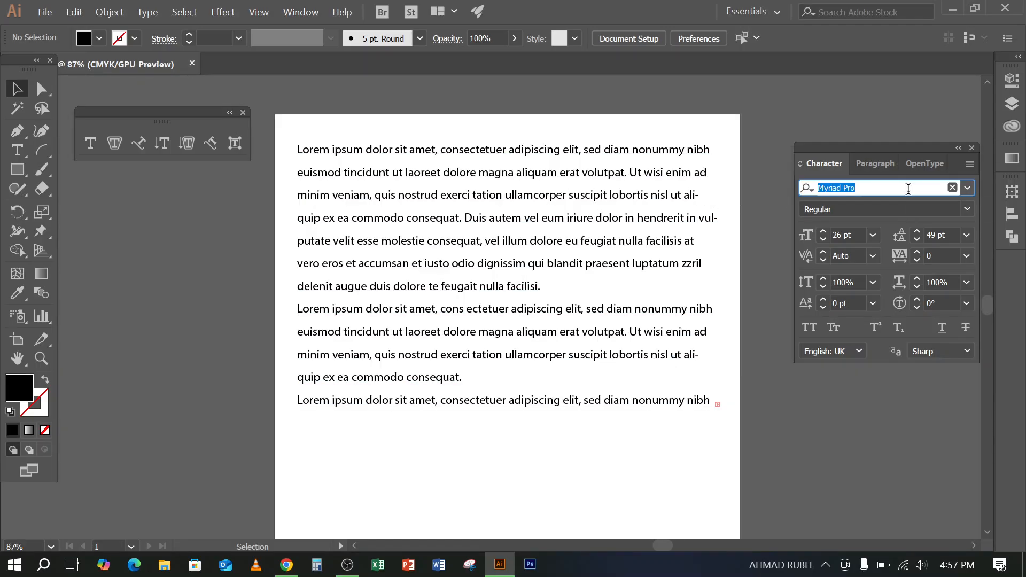
type("mont")
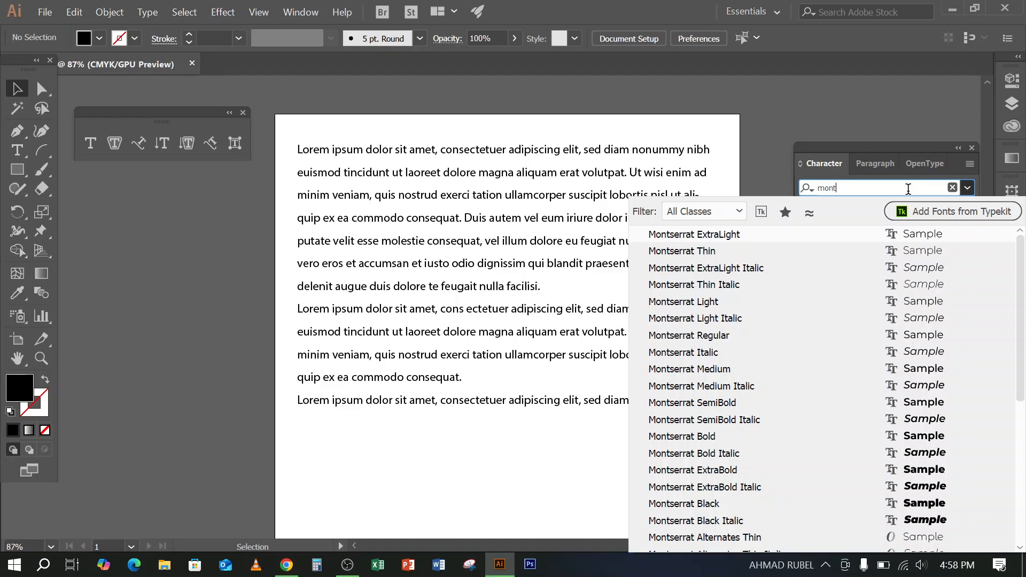
- Replace the font search with "robo" to look up the installed Roboto styles
key("BackSpace")
key("BackSpace")
key("BackSpace")
key("BackSpace")
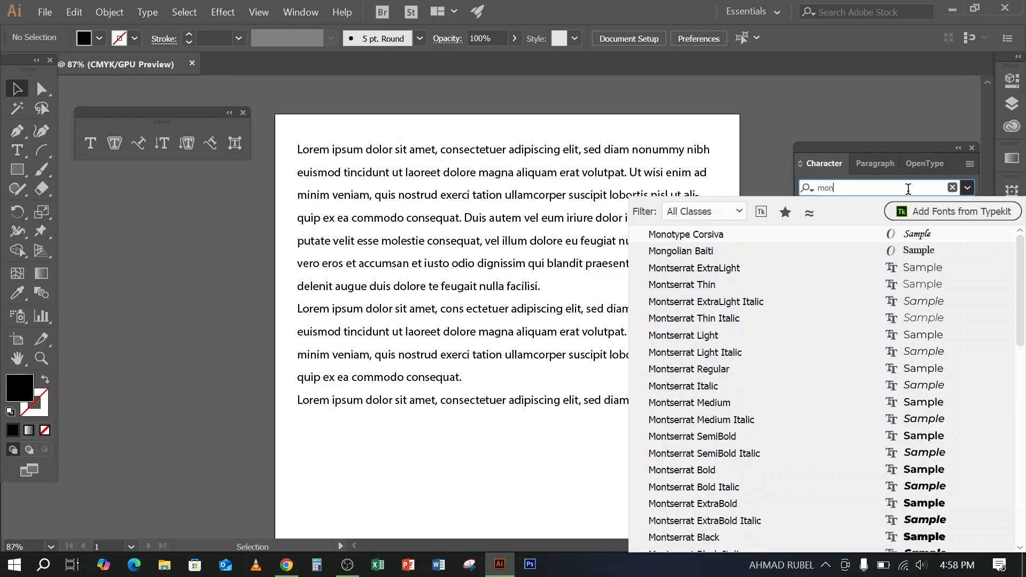
type("r")
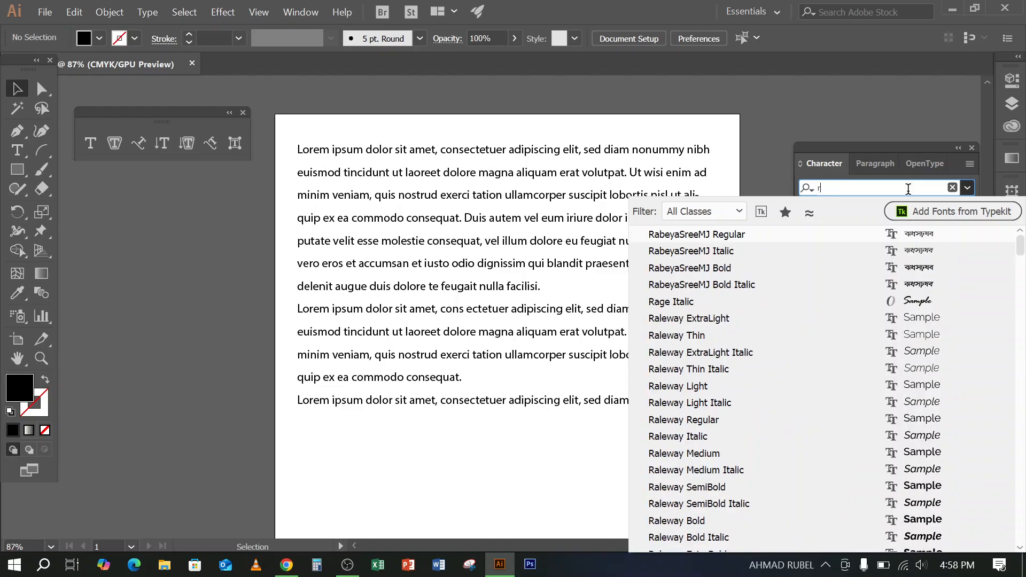
type("obo")
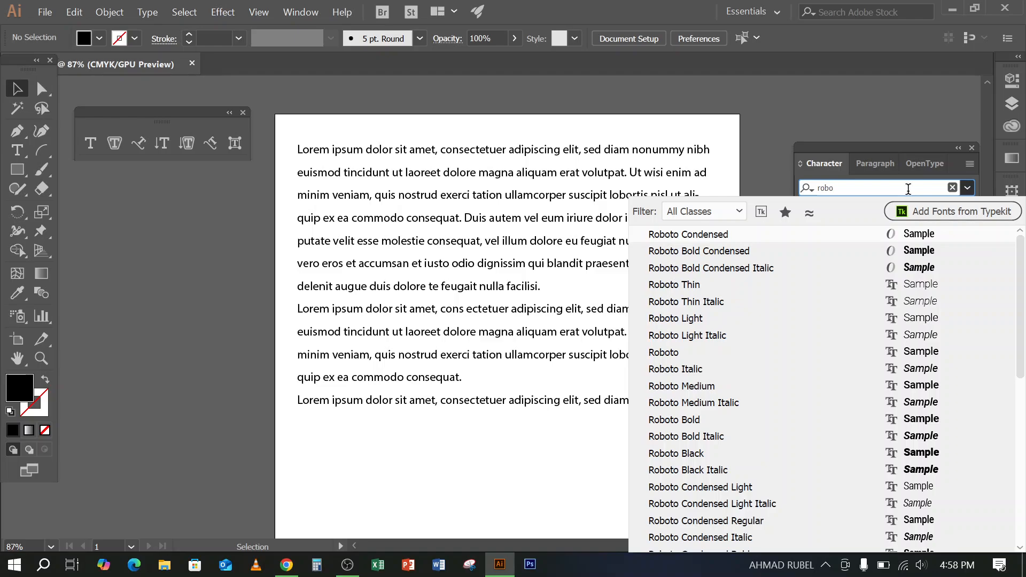
- Clear the font search, try "be", and replace it with "popp" to look up the Poppins styles
key("BackSpace")
key("BackSpace")
key("BackSpace")
key("BackSpace")
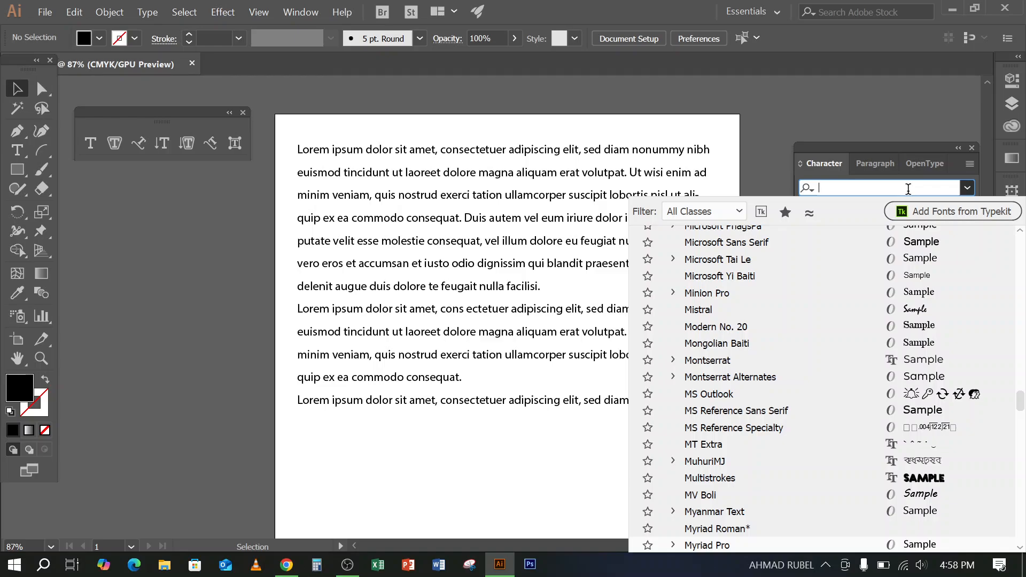
type("b")
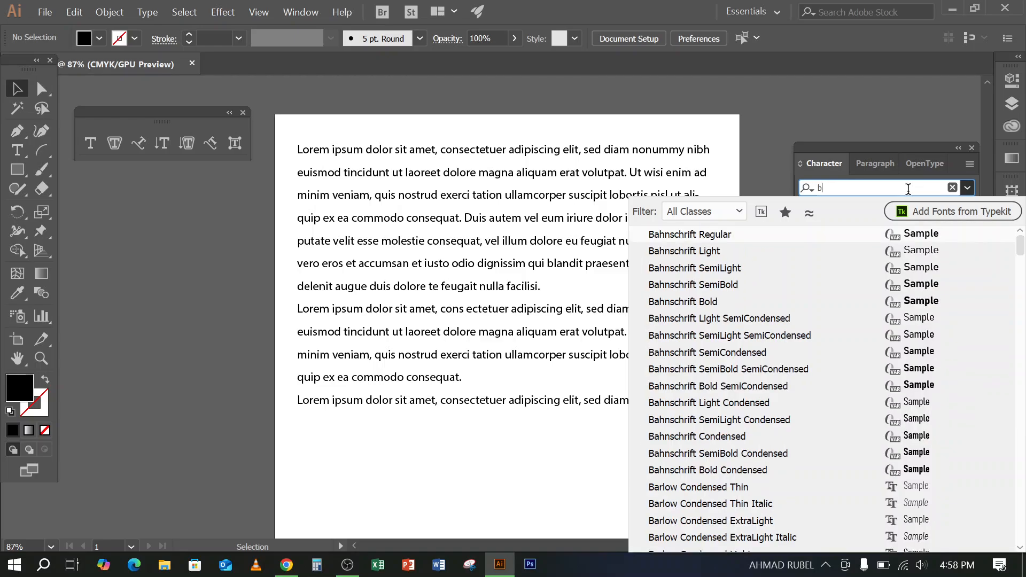
type("e")
key("BackSpace")
key("BackSpace")
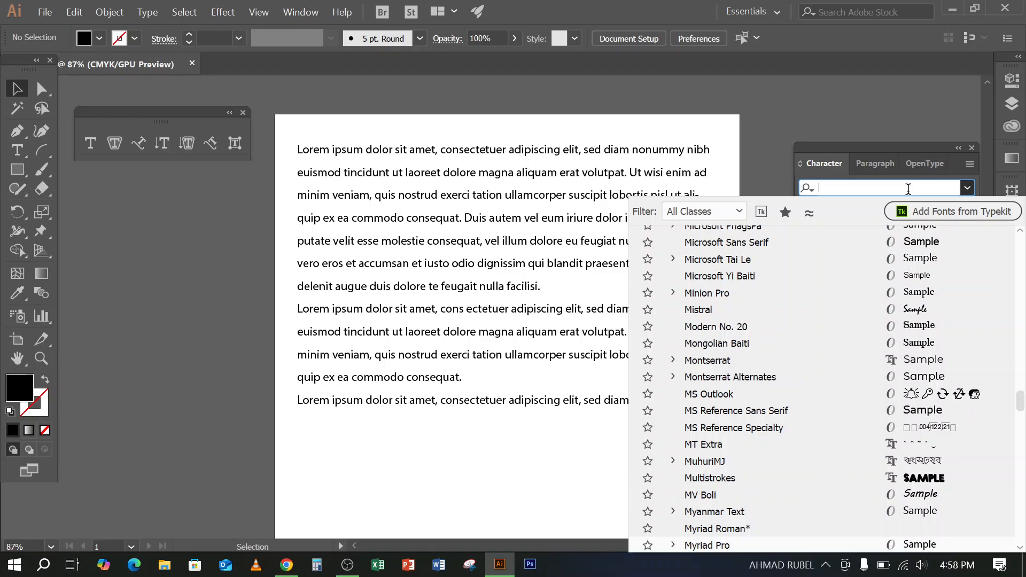
type("popp")
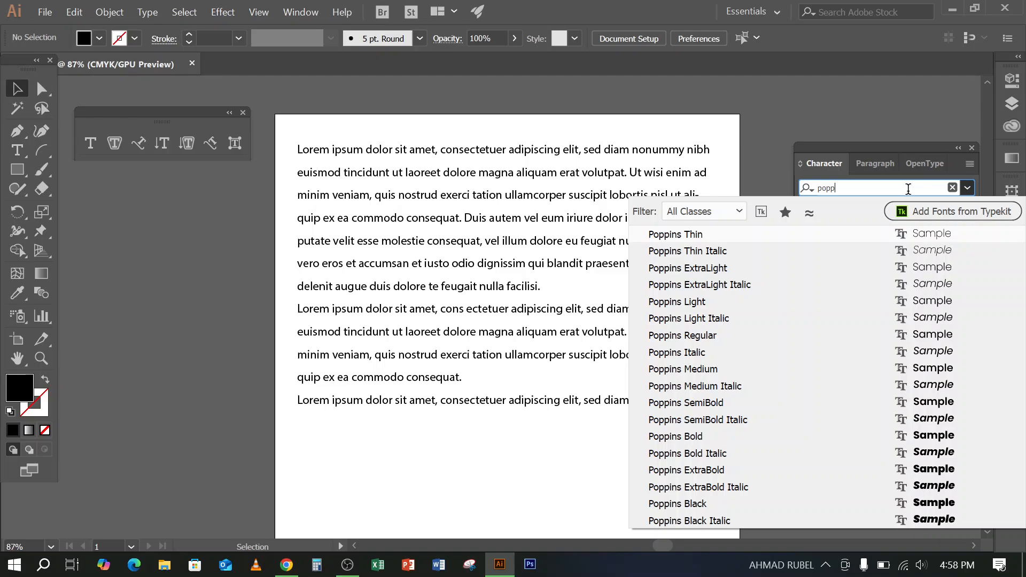
- Search the font list for "os" to look up Oswald, and close the list without choosing a font
key("BackSpace")
key("BackSpace")
key("BackSpace")
key("BackSpace")
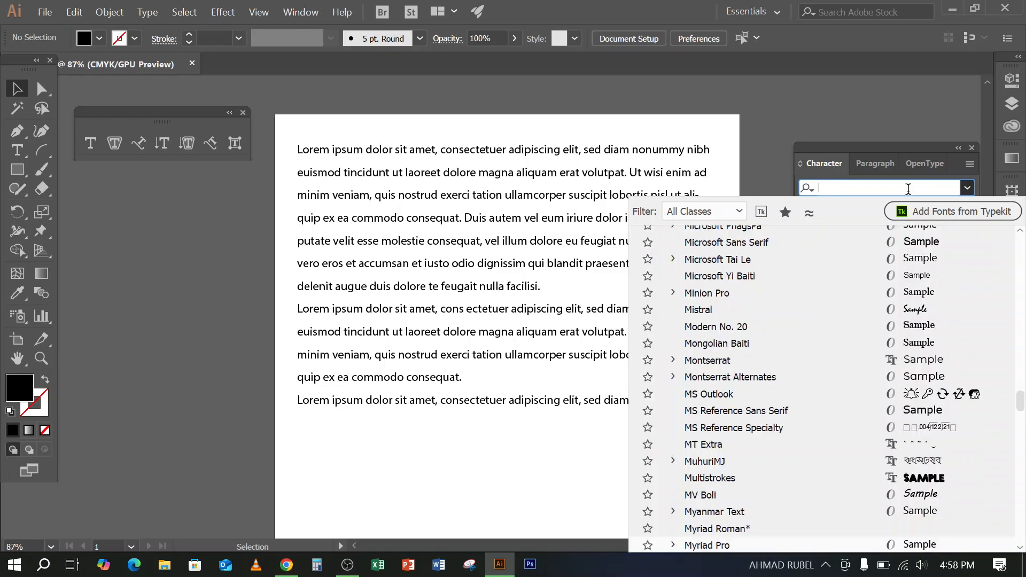
type("os")
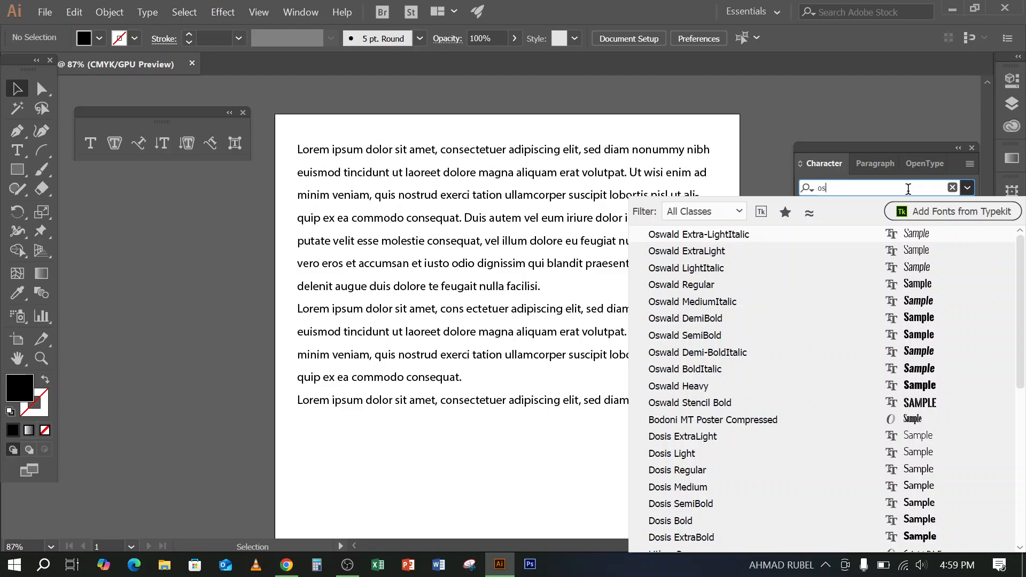
key("BackSpace")
key("BackSpace")
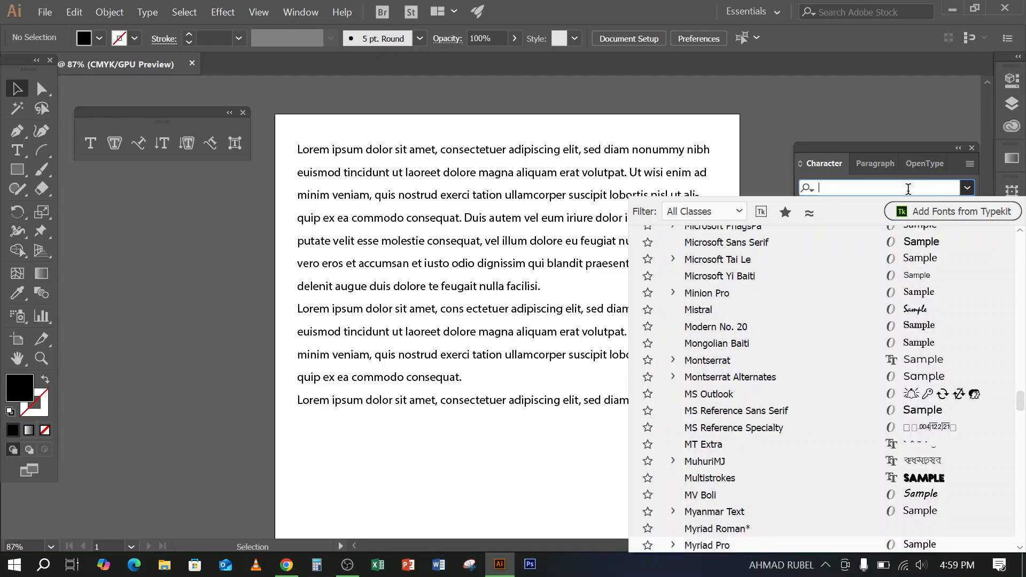
key("Escape")
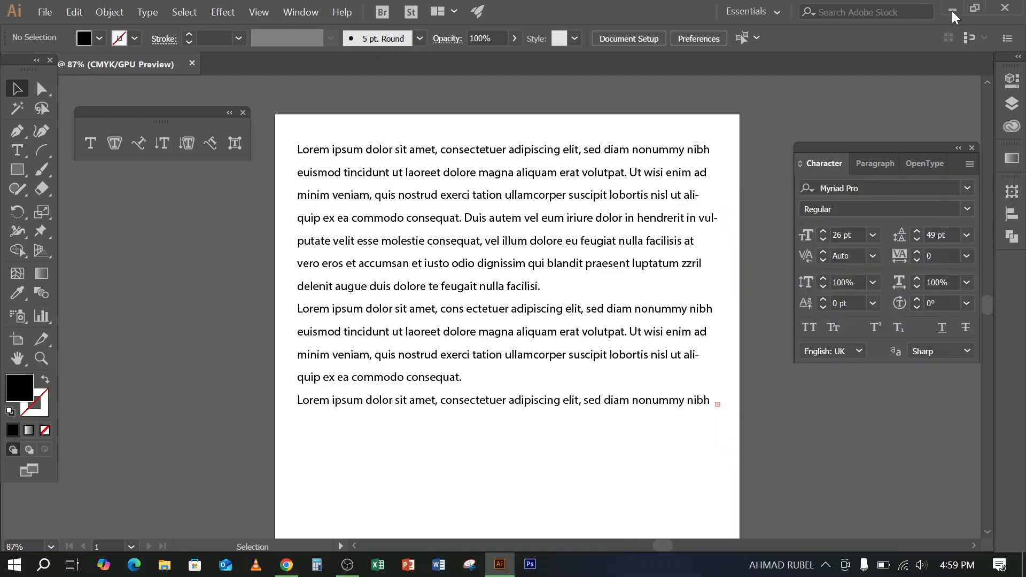
- Switch back to Chrome and review the Font Squirrel, DaFont and Google Fonts pages again
left_click(953, 11)
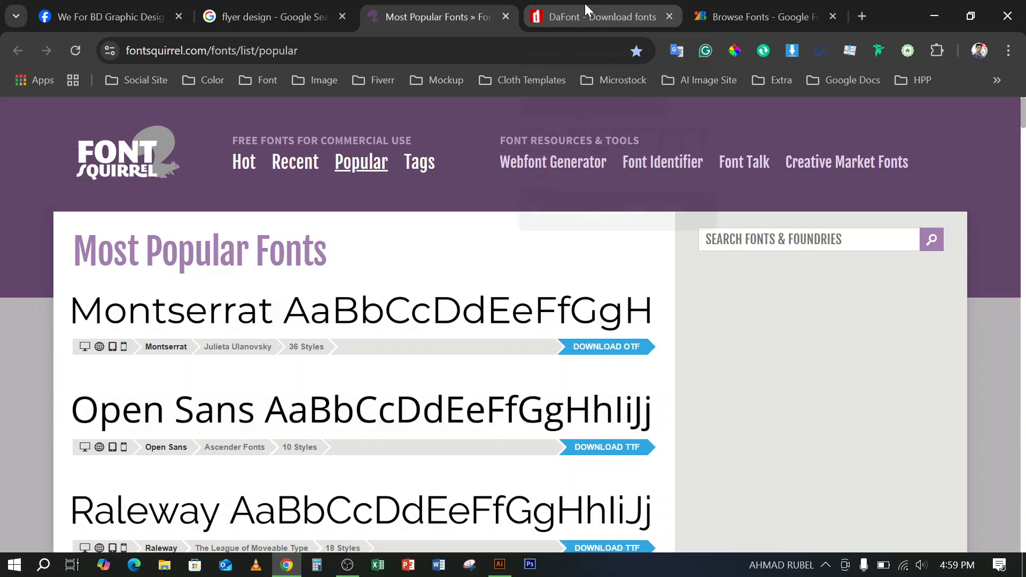
left_click(615, 8)
left_click(715, 15)
left_click(460, 13)
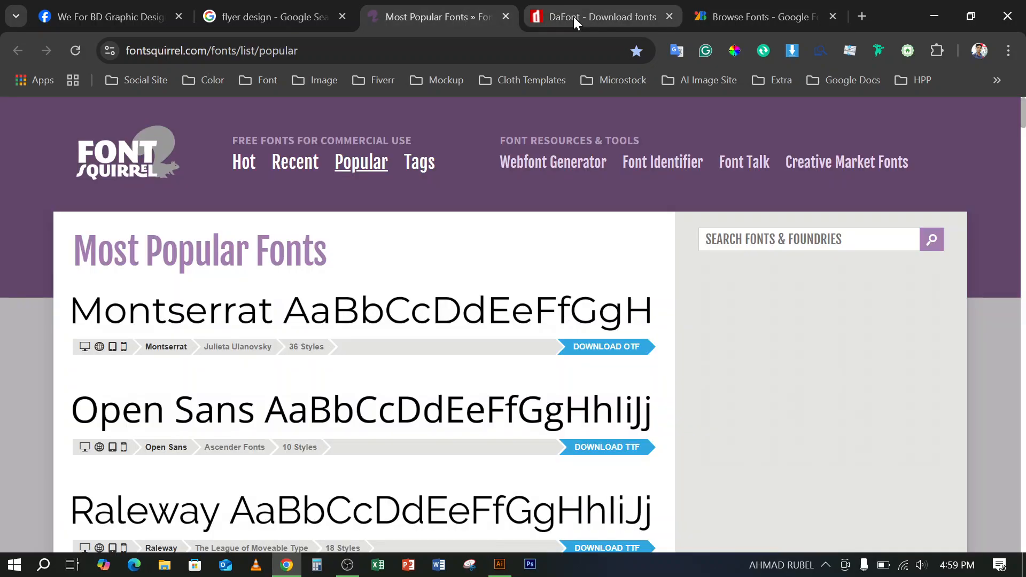
left_click(573, 17)
- Examine where fonts can be searched on Google Fonts, DaFont and Font Squirrel
left_click(712, 15)
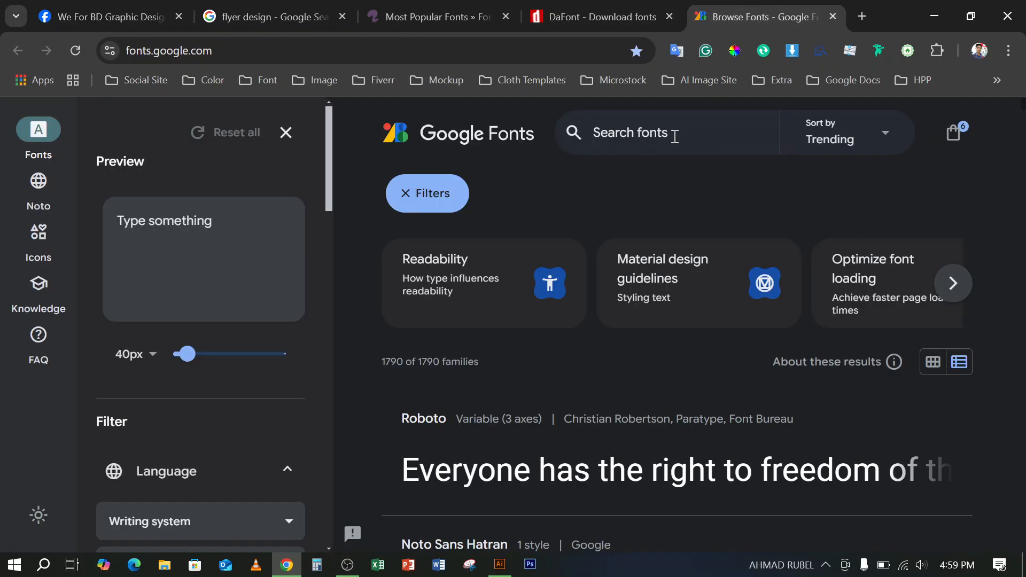
left_click(644, 136)
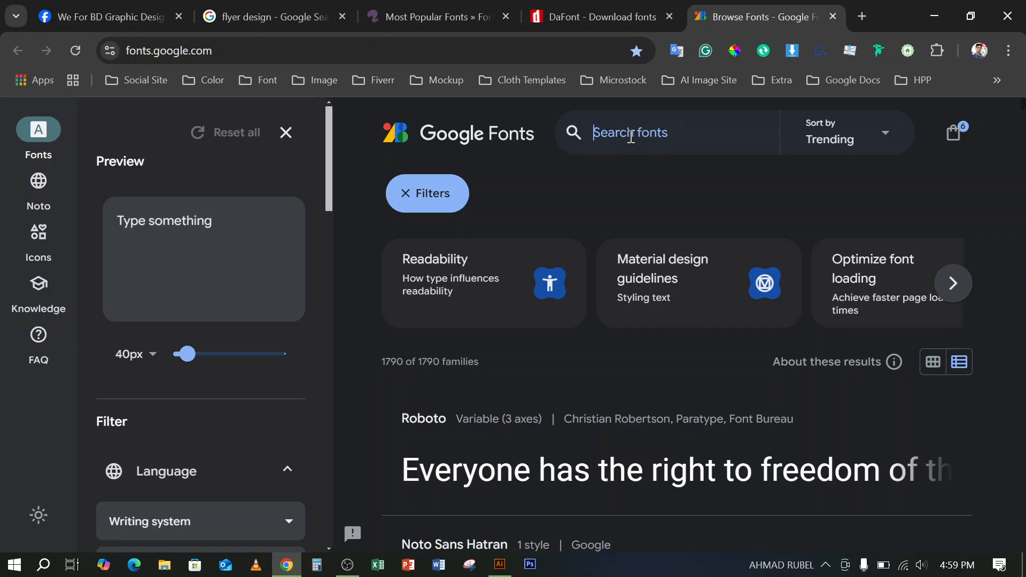
left_click(603, 17)
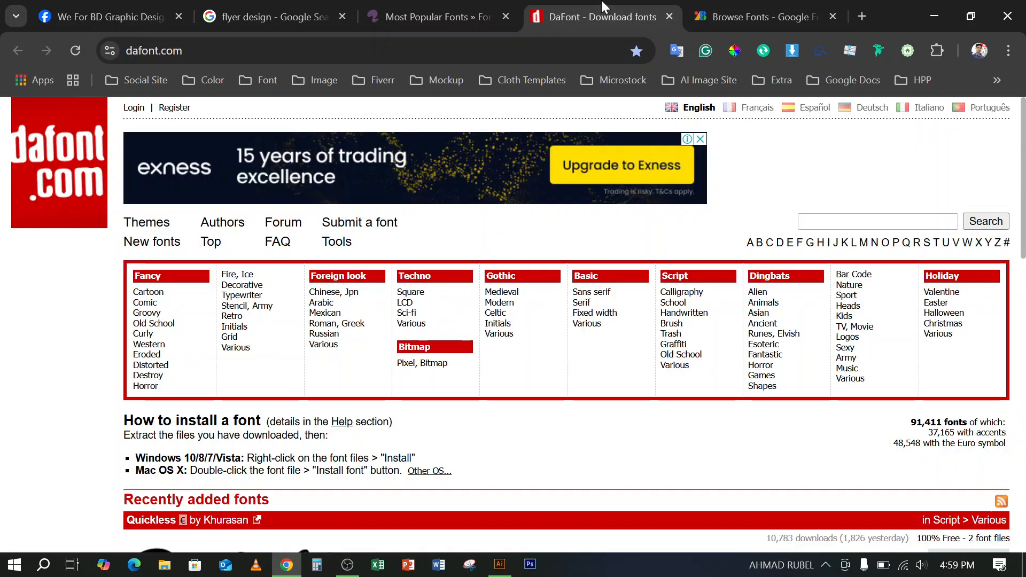
left_click(906, 220)
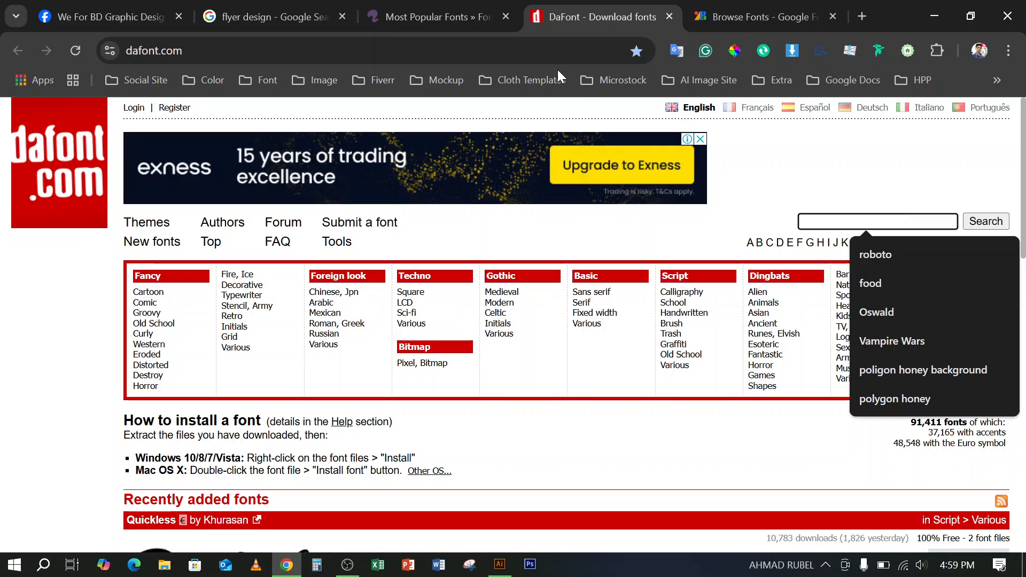
left_click(447, 17)
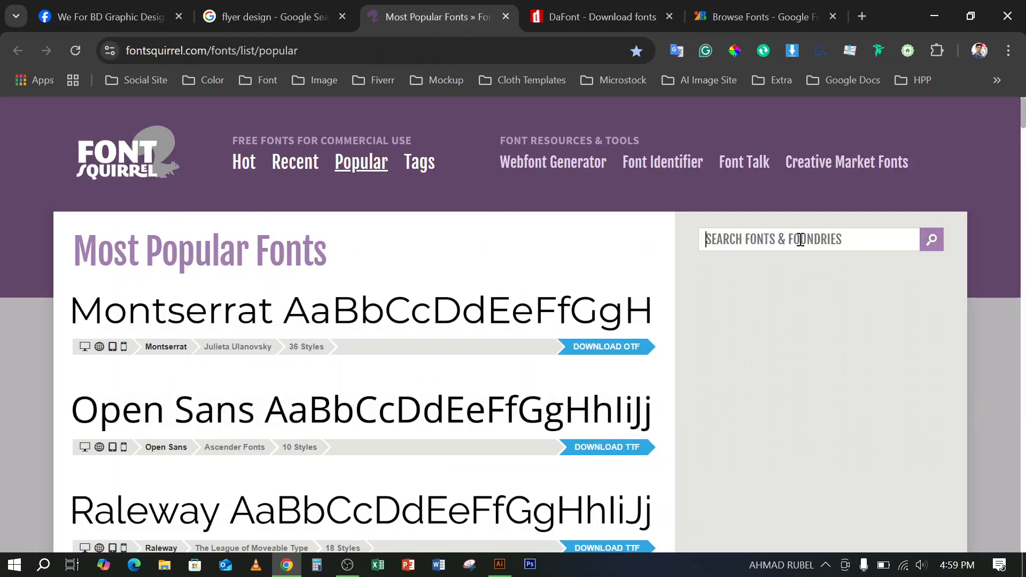
left_click(800, 239)
left_click(591, 19)
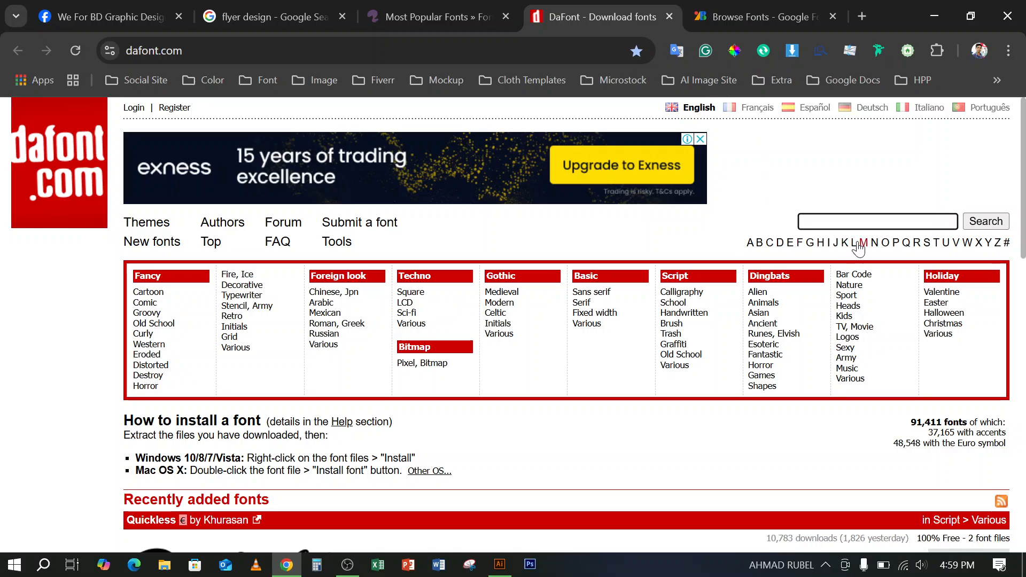
left_click(849, 222)
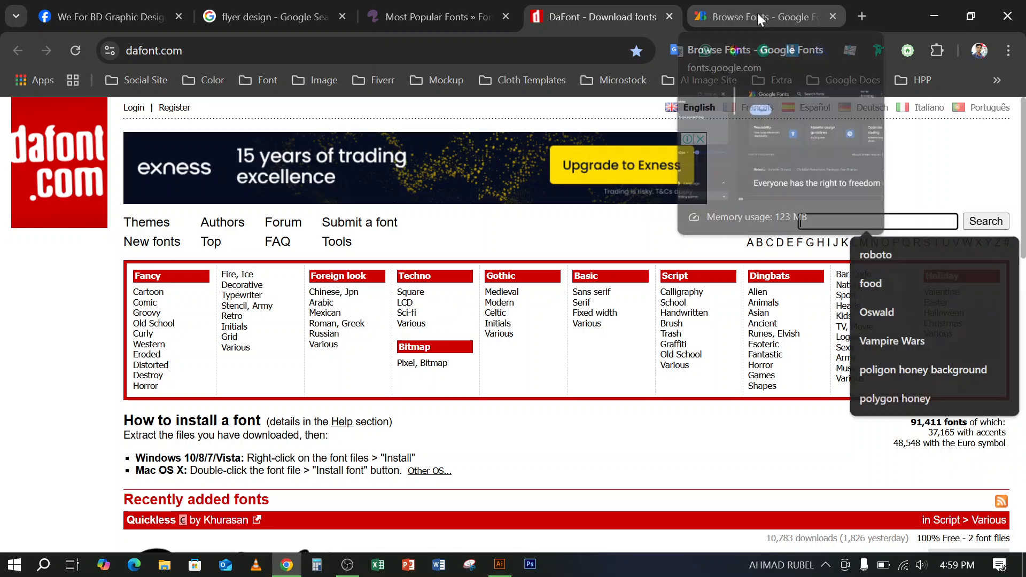
left_click(758, 14)
- Search Font Squirrel for "ROBOTO"
left_click(450, 19)
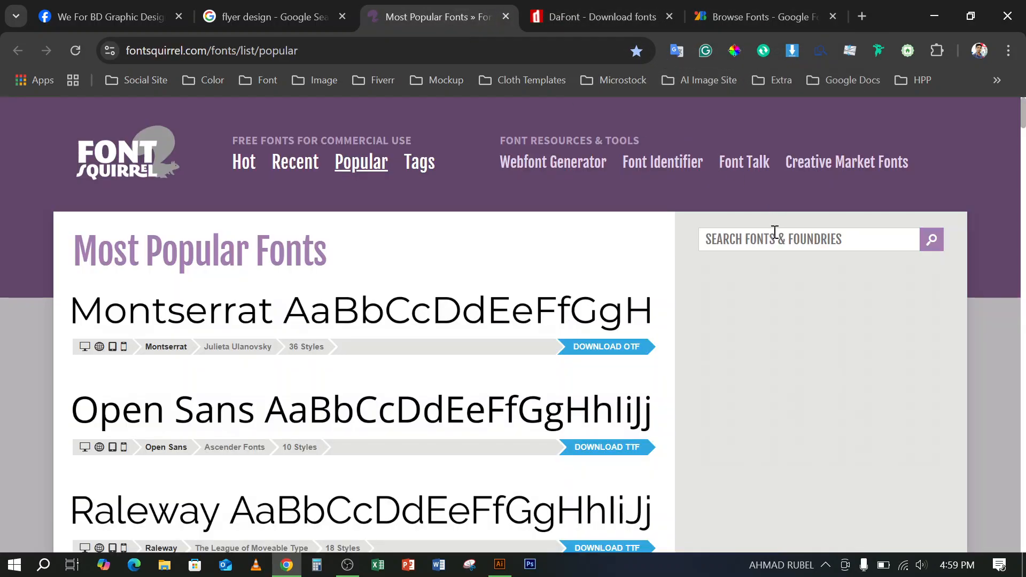
type("R")
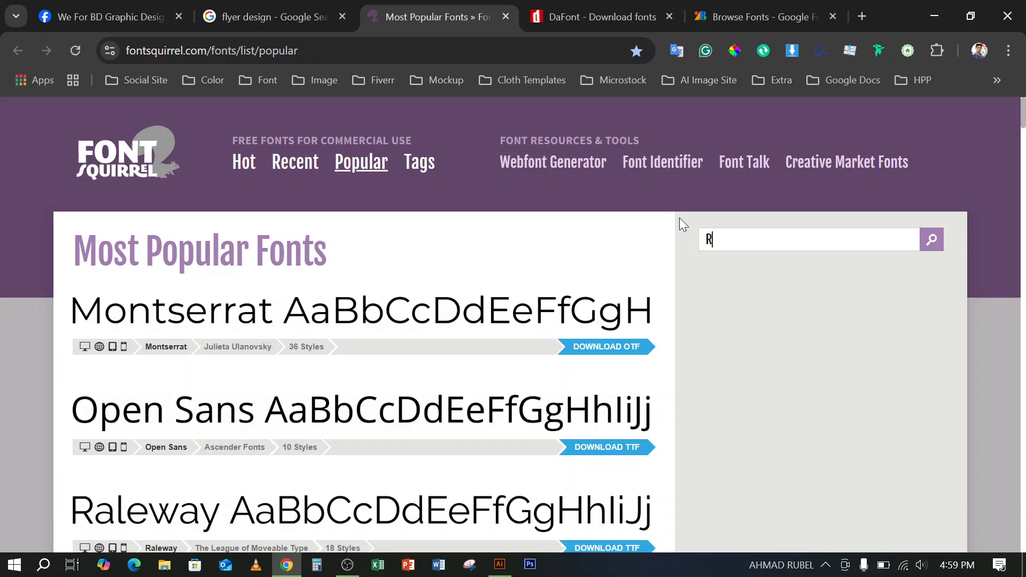
type("OBOTO")
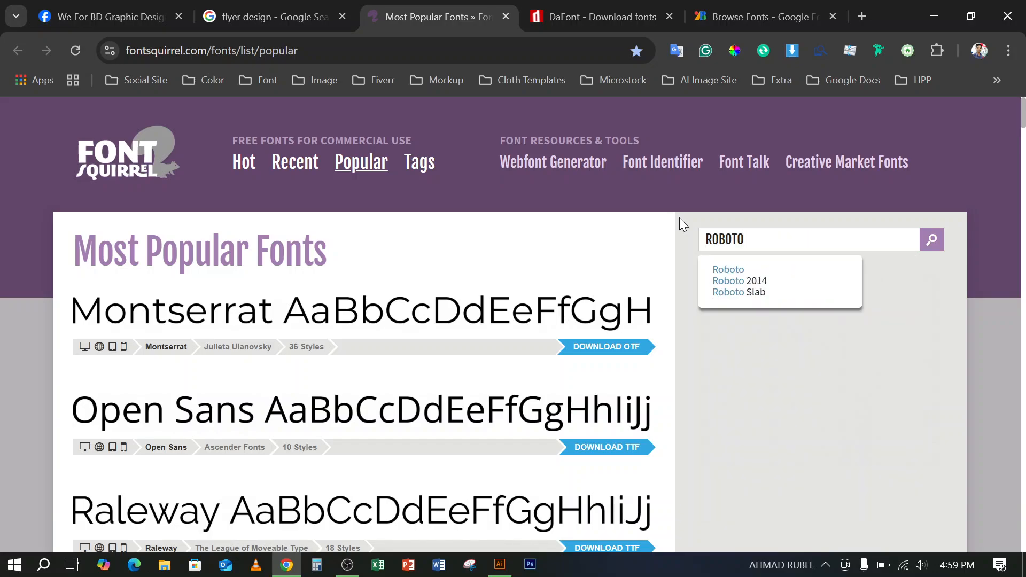
key("Return")
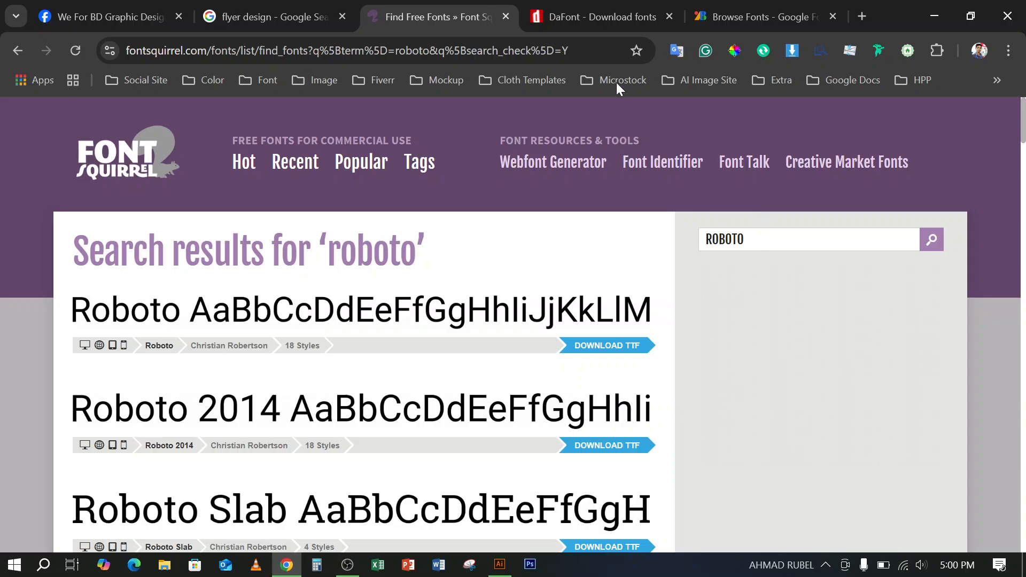
- Open the Roboto font page from the Font Squirrel search results and download the font as TTF
left_click(595, 12)
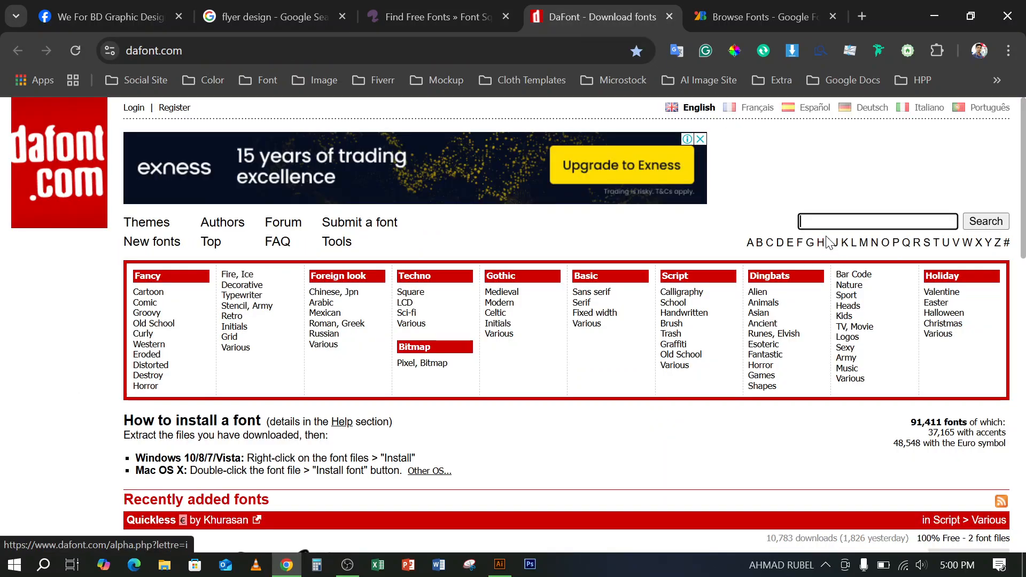
left_click(436, 16)
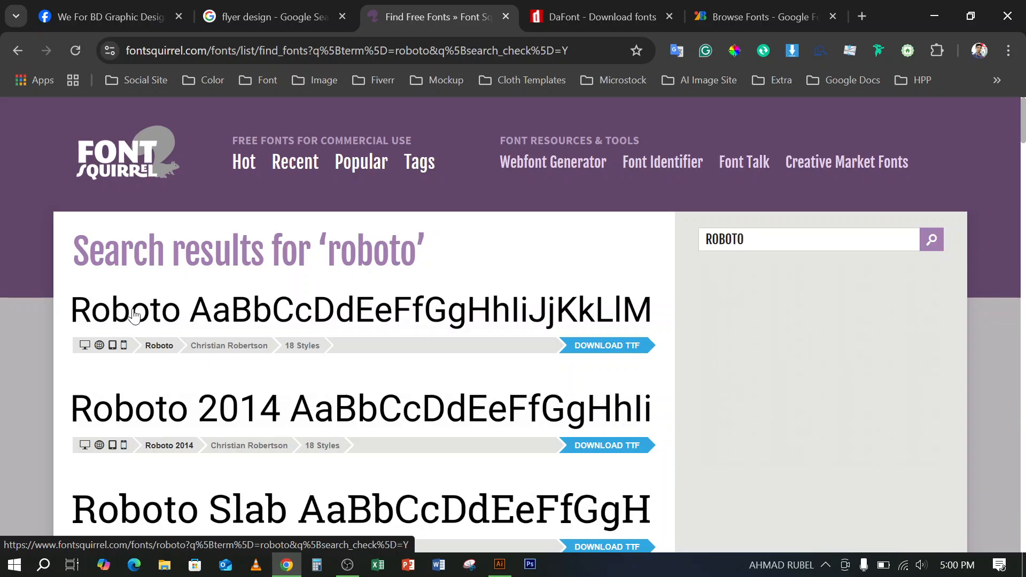
left_click(273, 316)
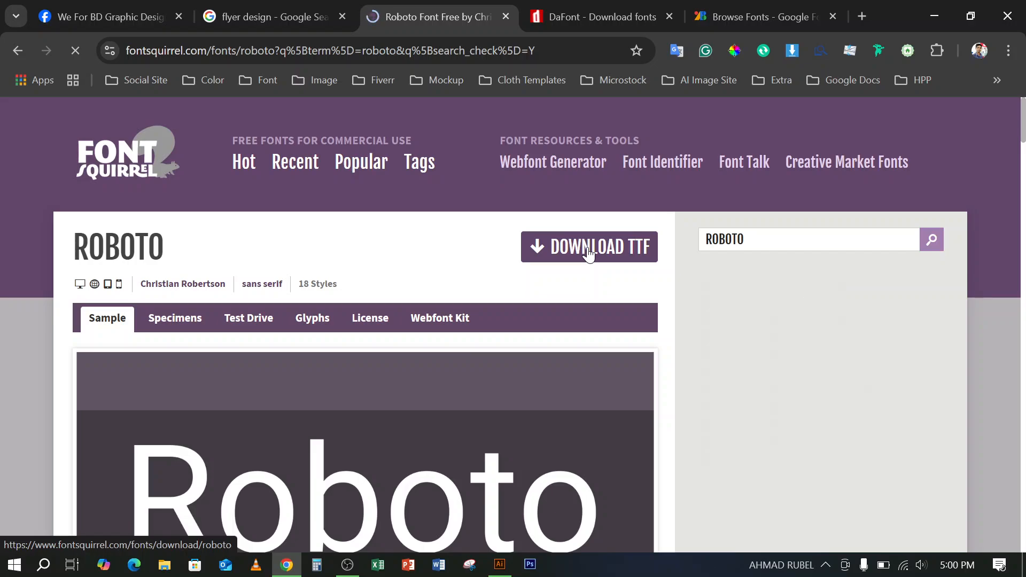
left_click(590, 252)
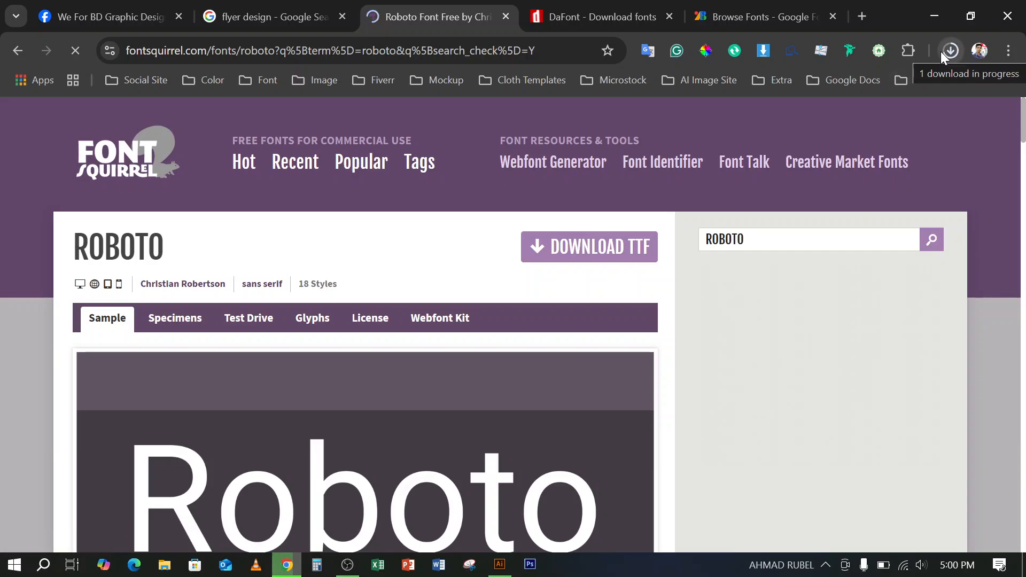
left_click(347, 567)
left_click(345, 564)
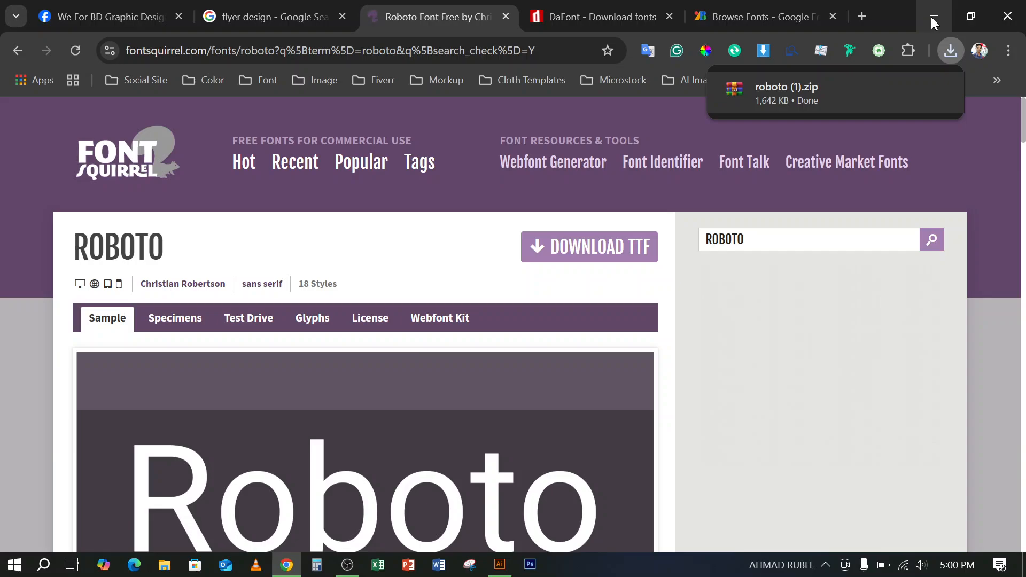
- Search DaFont for the Oswald font
left_click(782, 12)
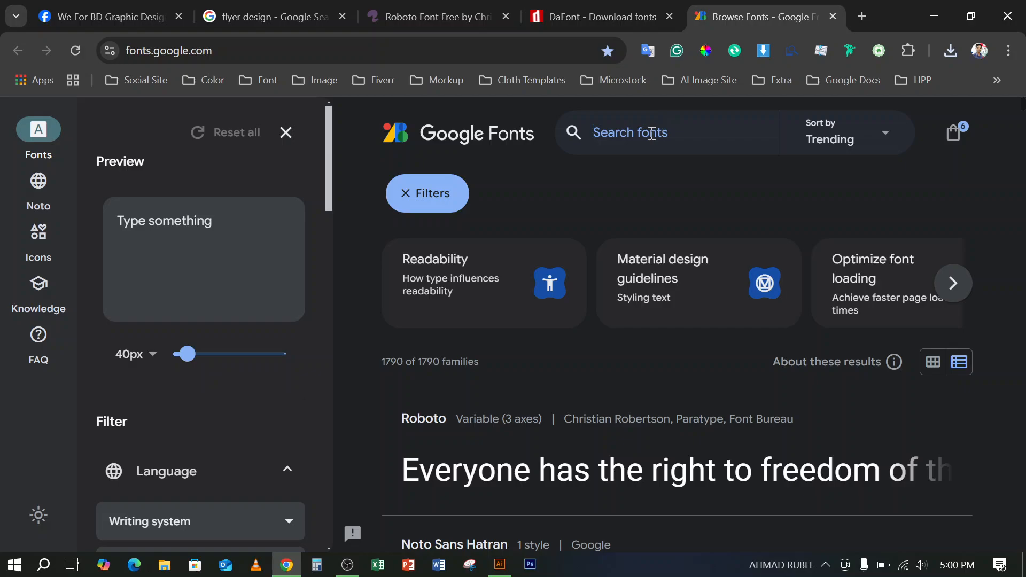
left_click(601, 14)
left_click(840, 217)
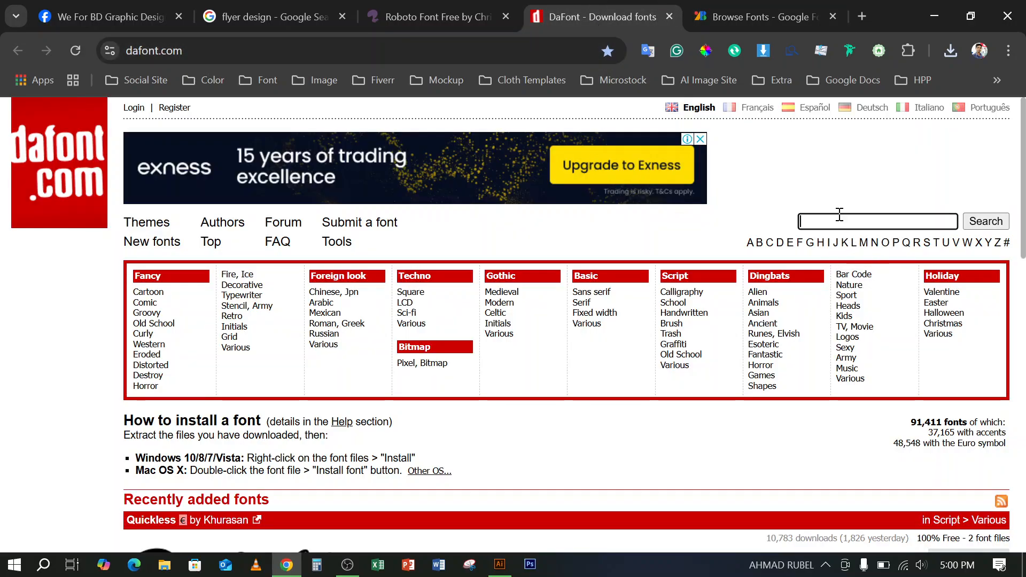
left_click(840, 216)
type("o")
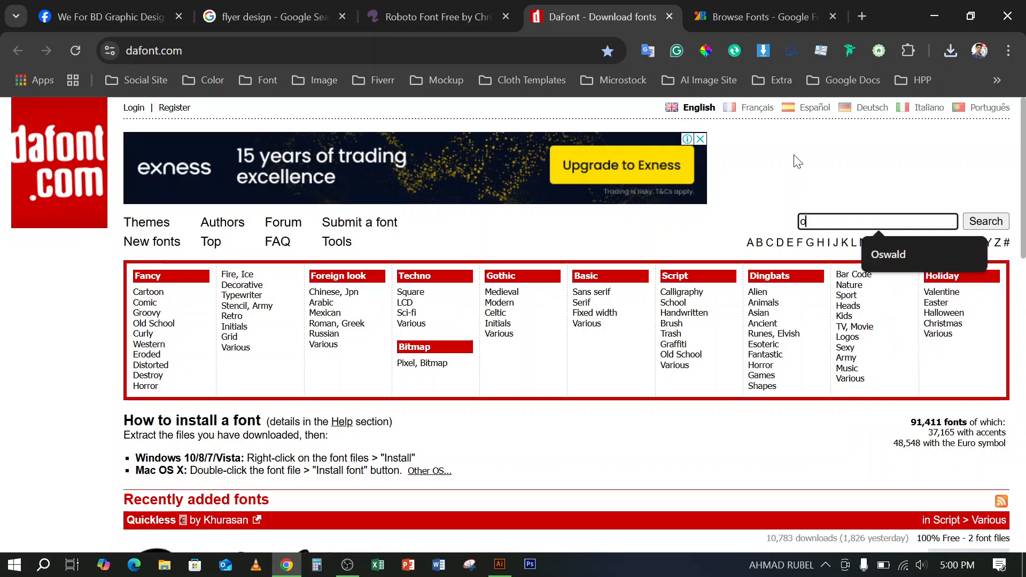
type("swald")
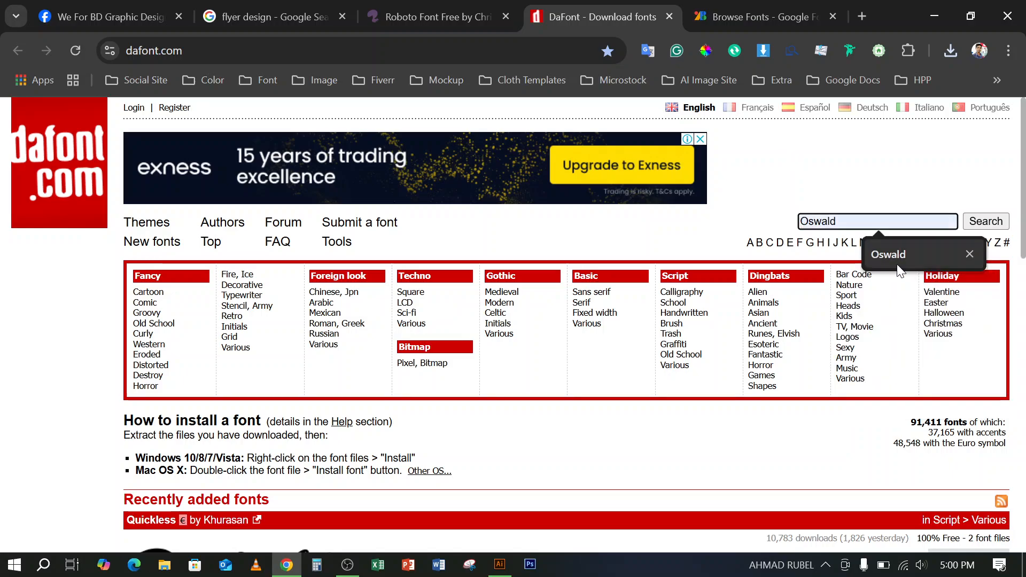
left_click(900, 254)
left_click(987, 221)
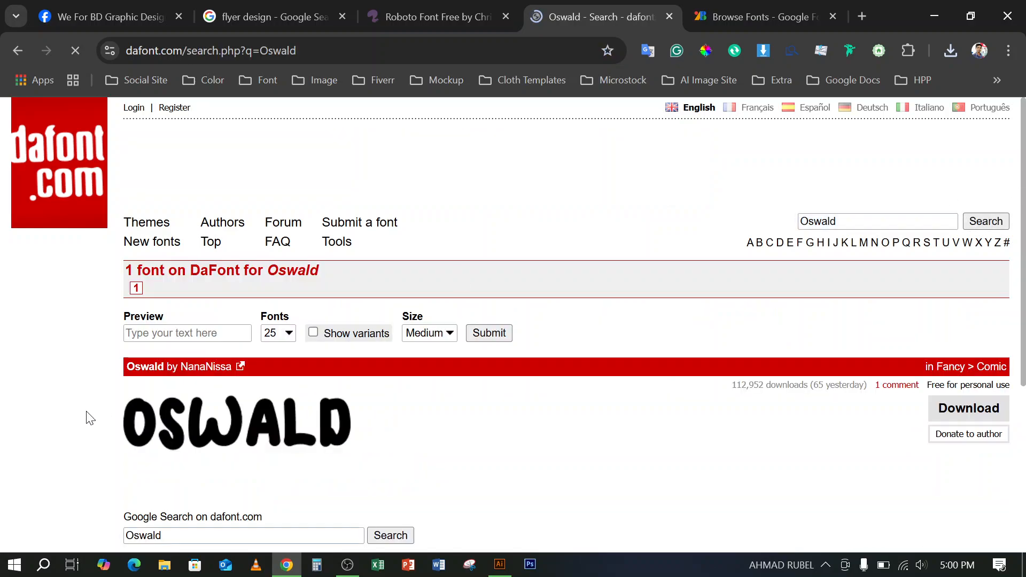
- Look over the Oswald search results on DaFont
scroll(241, 374, "down", 3)
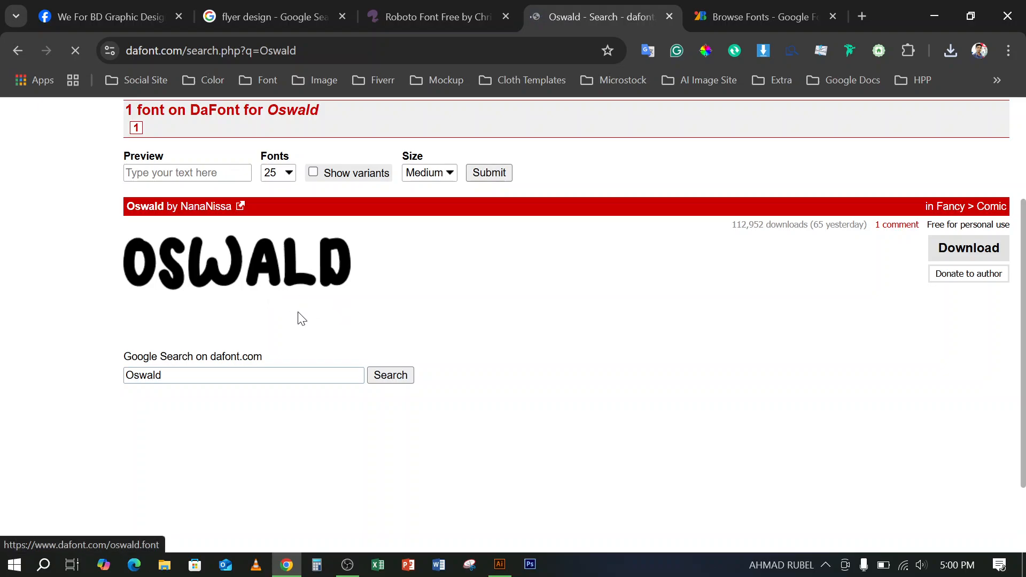
scroll(255, 336, "down", 1)
scroll(255, 336, "down", 2)
scroll(256, 336, "up", 3)
scroll(255, 336, "down", 3)
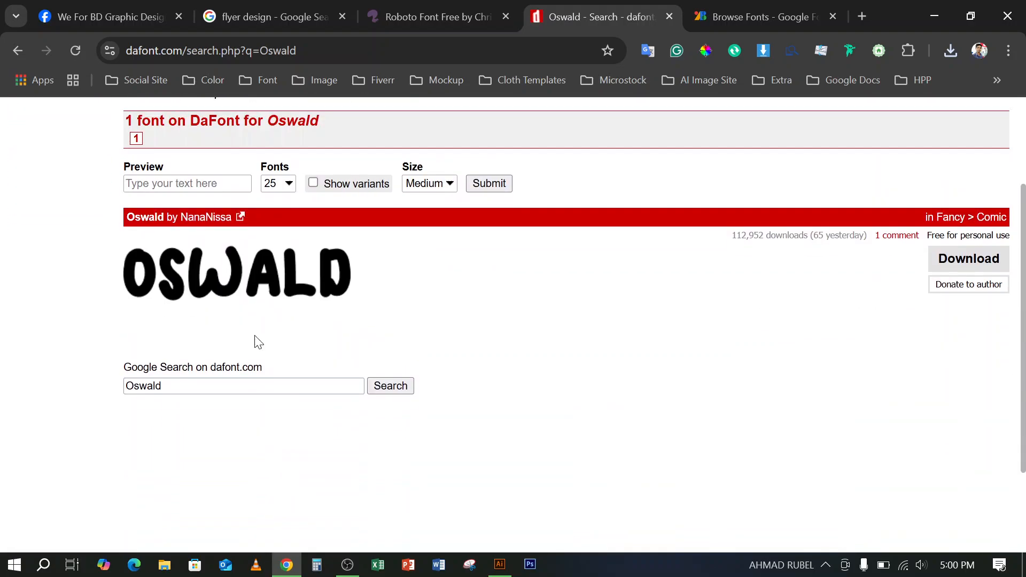
scroll(255, 335, "up", 2)
scroll(259, 342, "up", 1)
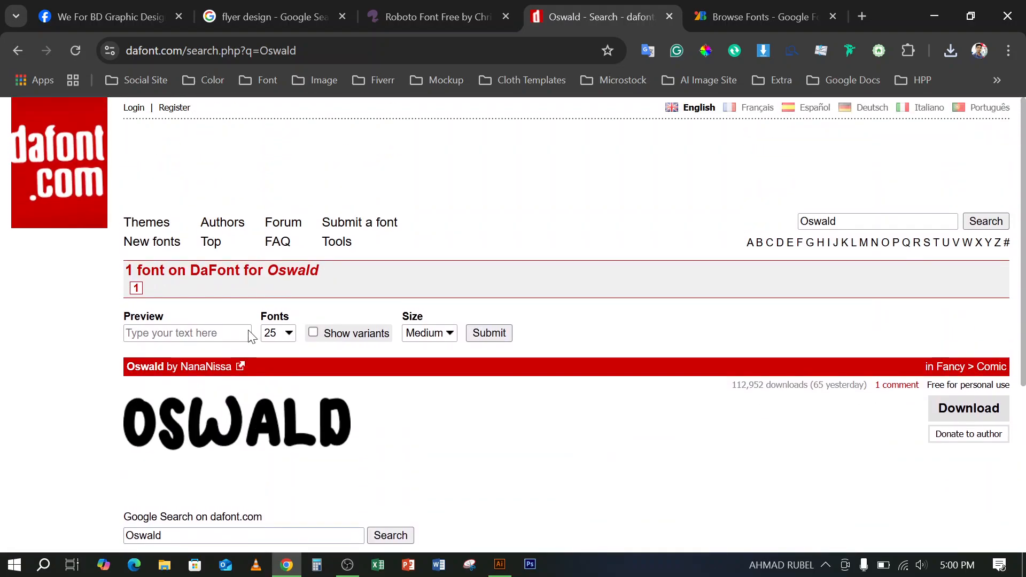
- Find the Oswald font on Google Fonts and download all six selected font families
left_click(749, 23)
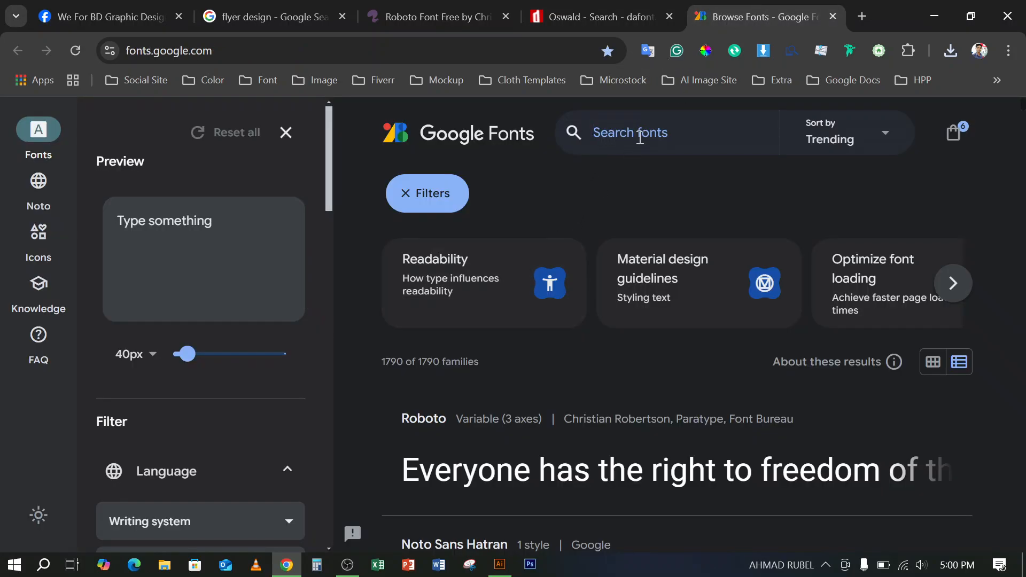
type("osw")
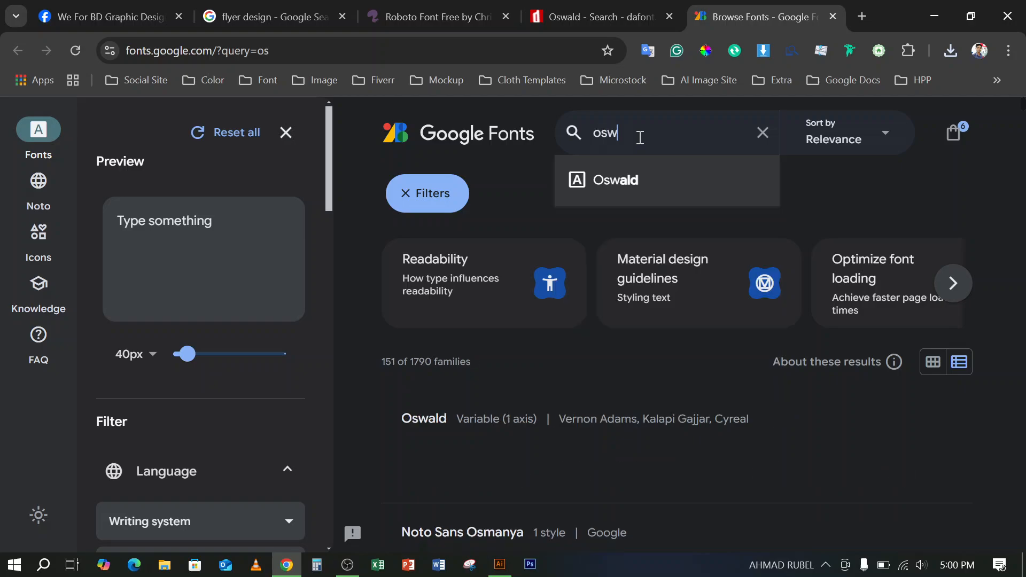
left_click(650, 182)
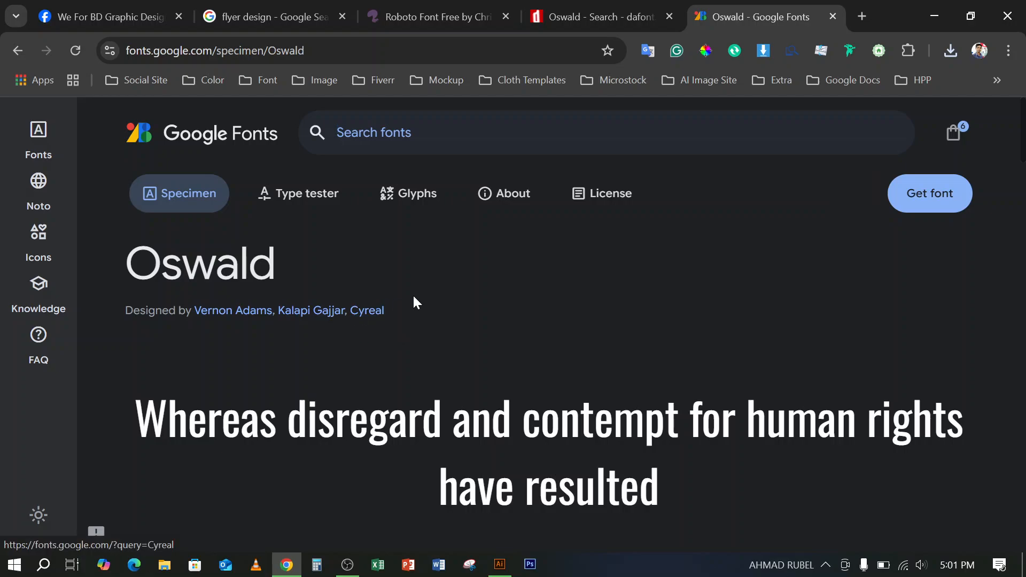
left_click(934, 199)
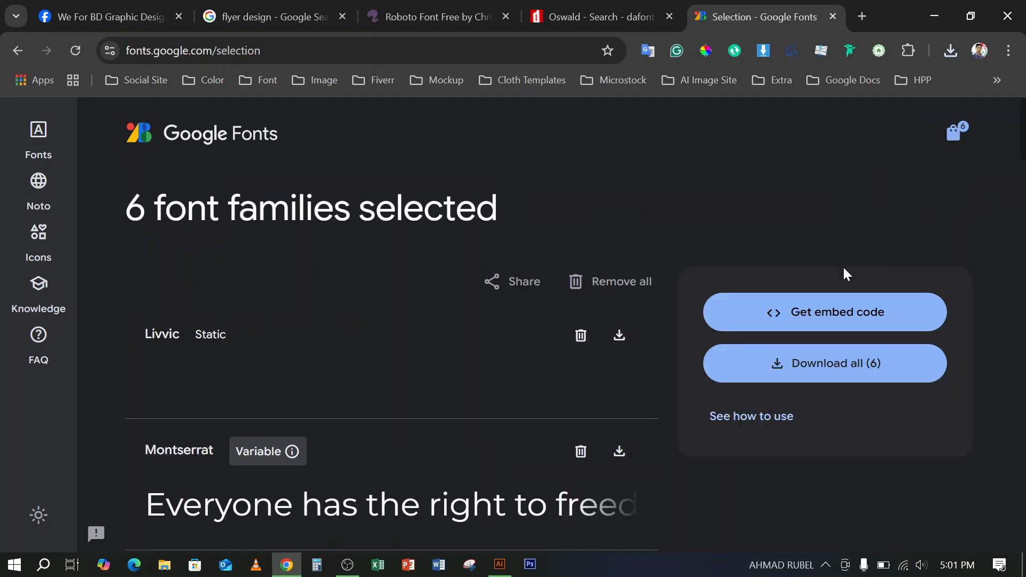
left_click(861, 369)
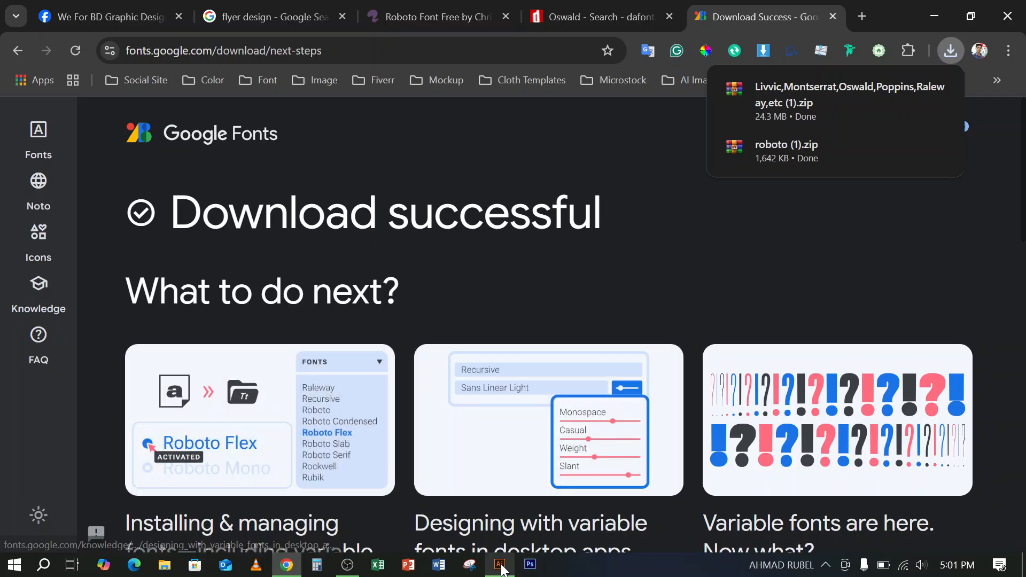
- Switch to Illustrator and look up the installed Oswald fonts by searching the font list for "os"
left_click(501, 566)
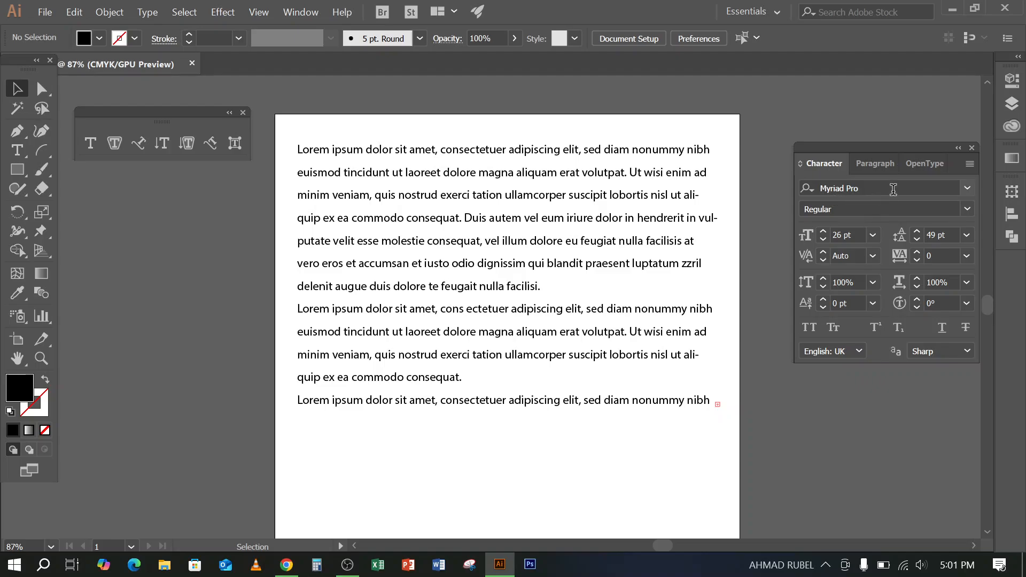
left_click(893, 189)
type("os")
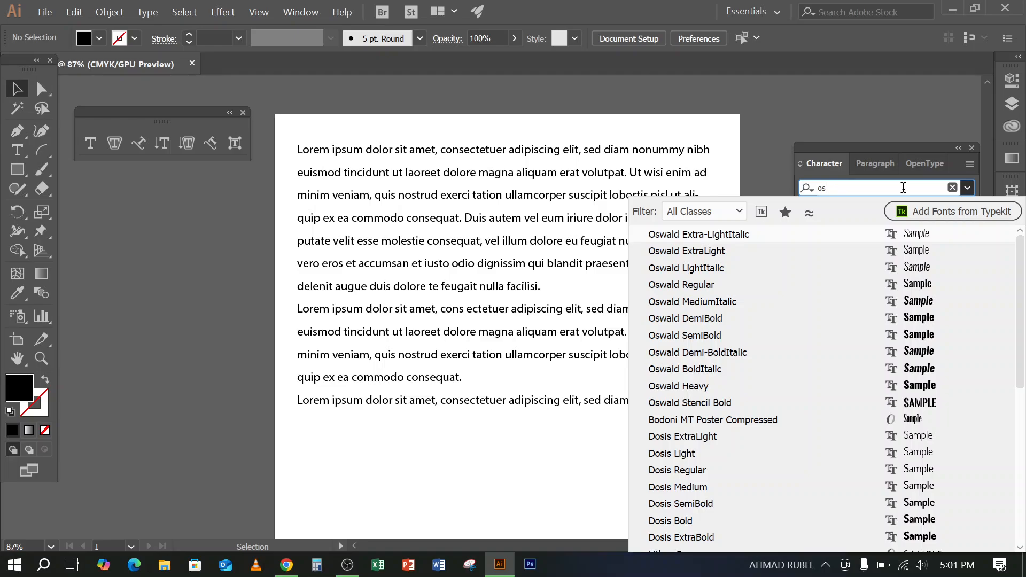
left_click(952, 9)
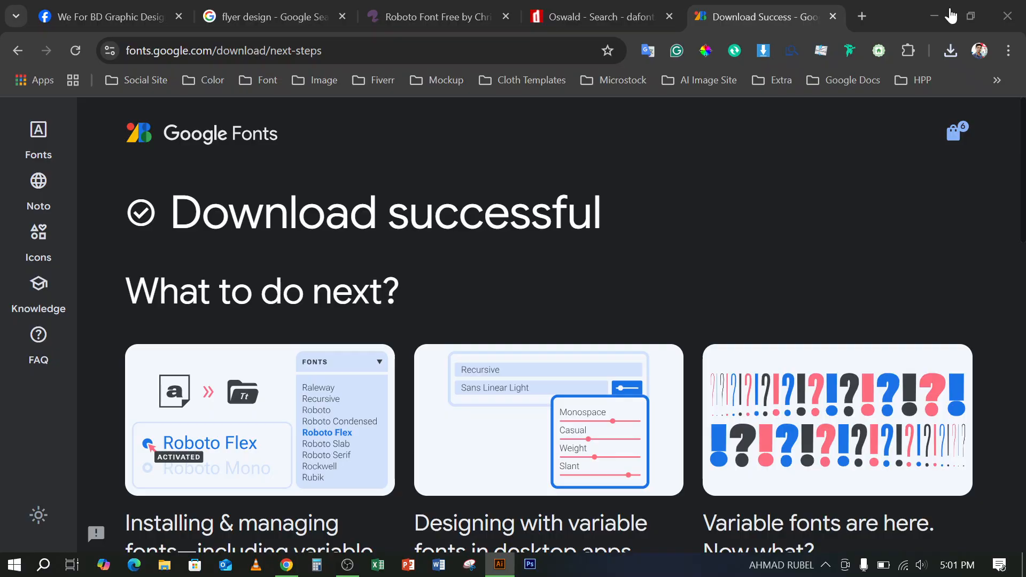
- Switch to File Explorer and extract the downloaded roboto (1) archive into its own roboto (1) folder in Downloads
left_click(935, 18)
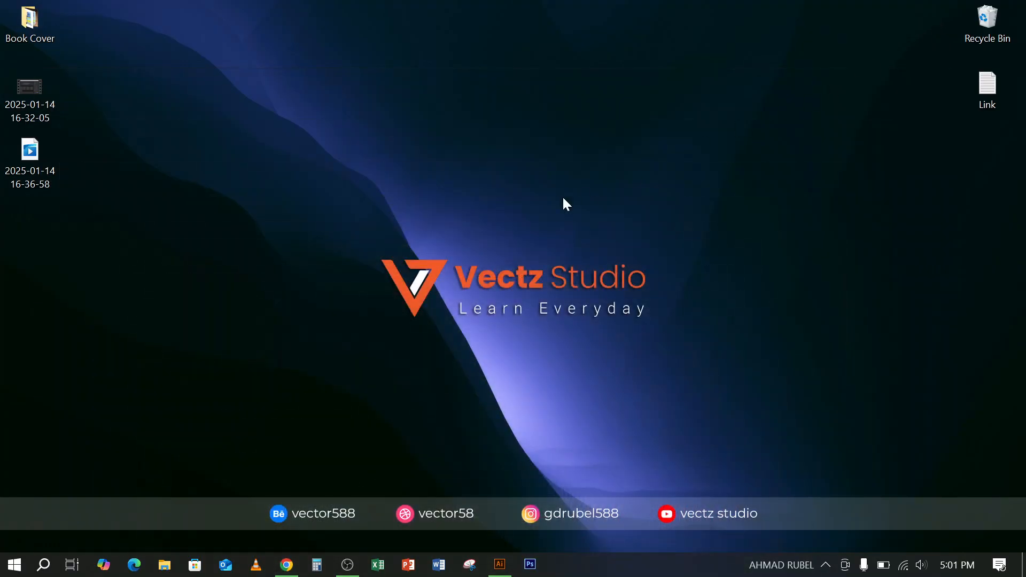
left_click(165, 565)
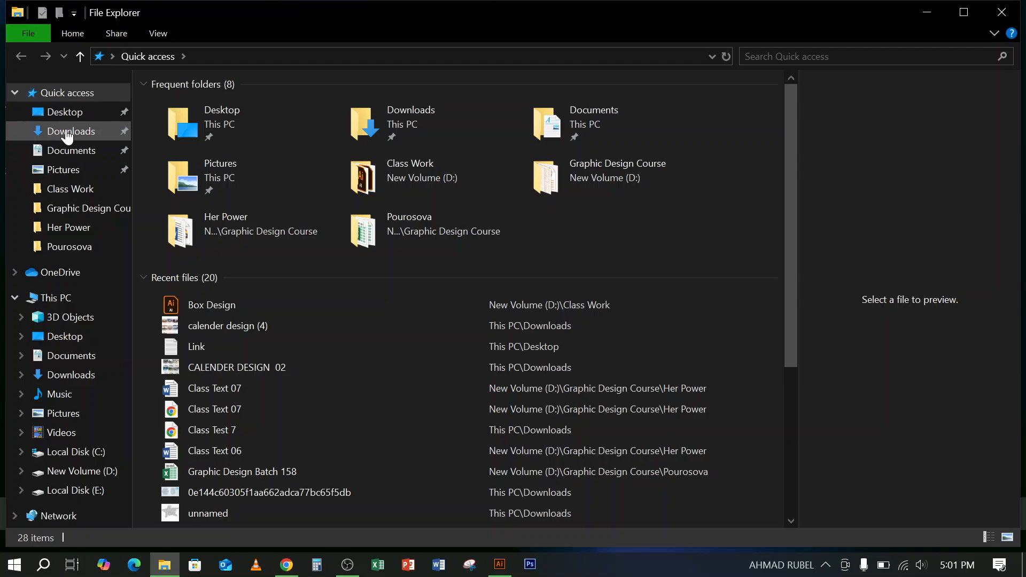
left_click(67, 132)
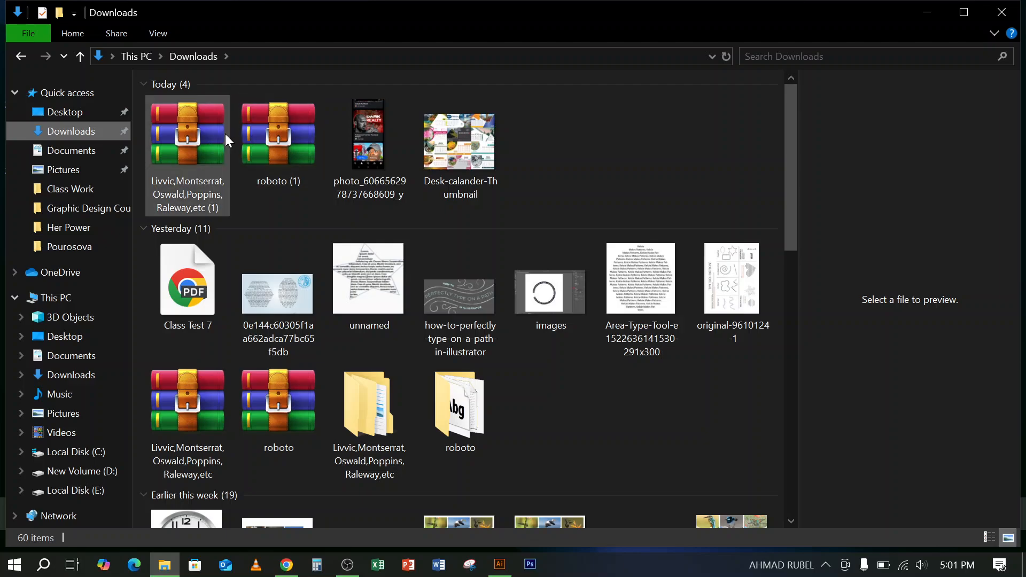
left_click(270, 145)
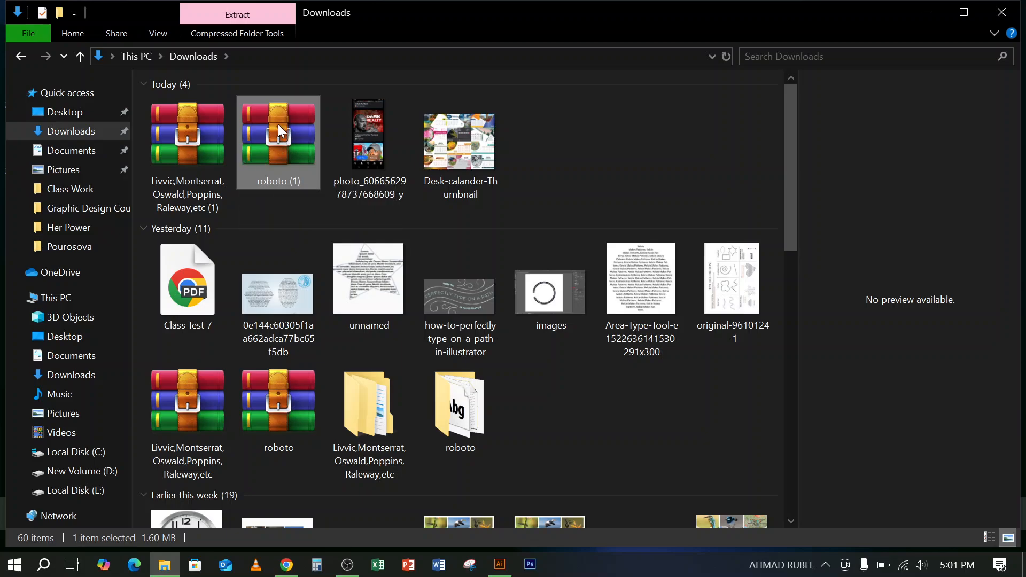
right_click(278, 124)
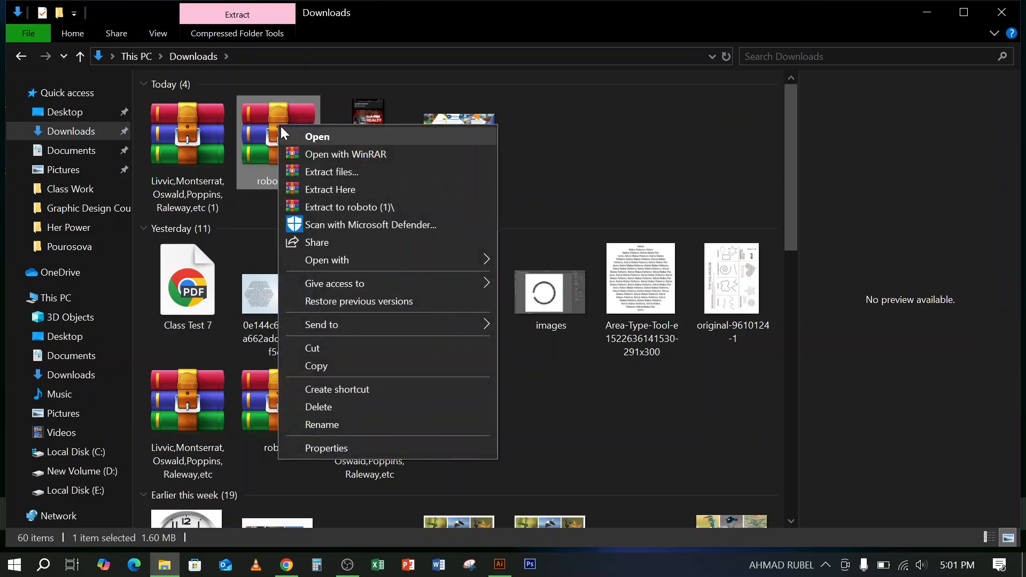
left_click(352, 206)
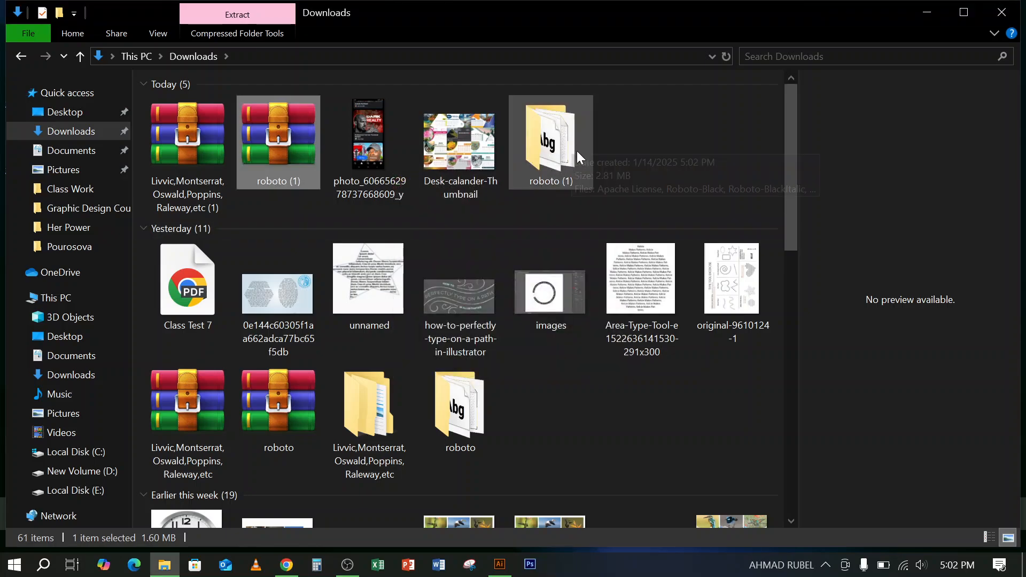
- Install all the Roboto font files from the roboto (1) folder for all users, replacing every already installed version
double_click(559, 171)
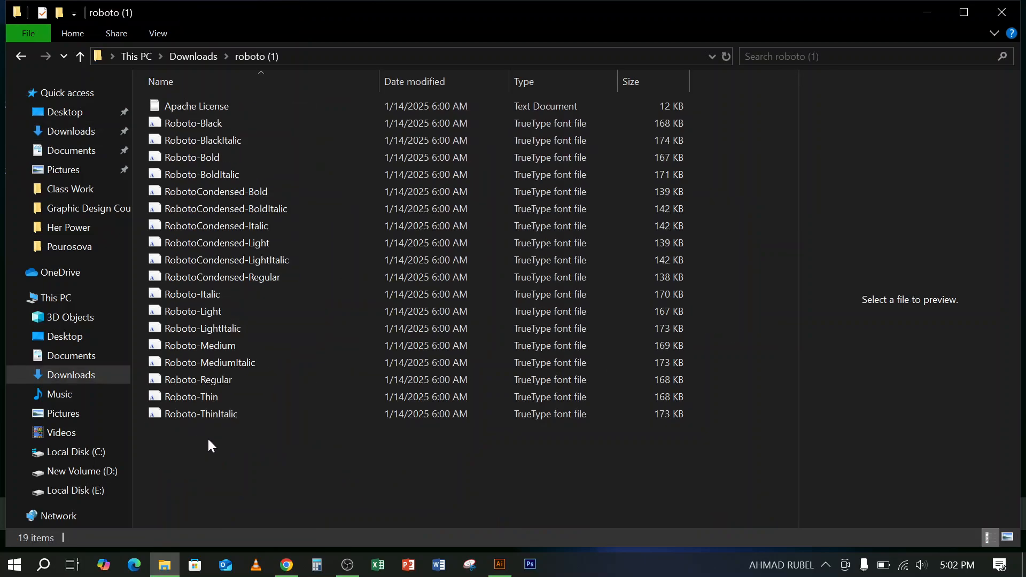
left_click_drag(208, 438, 170, 121)
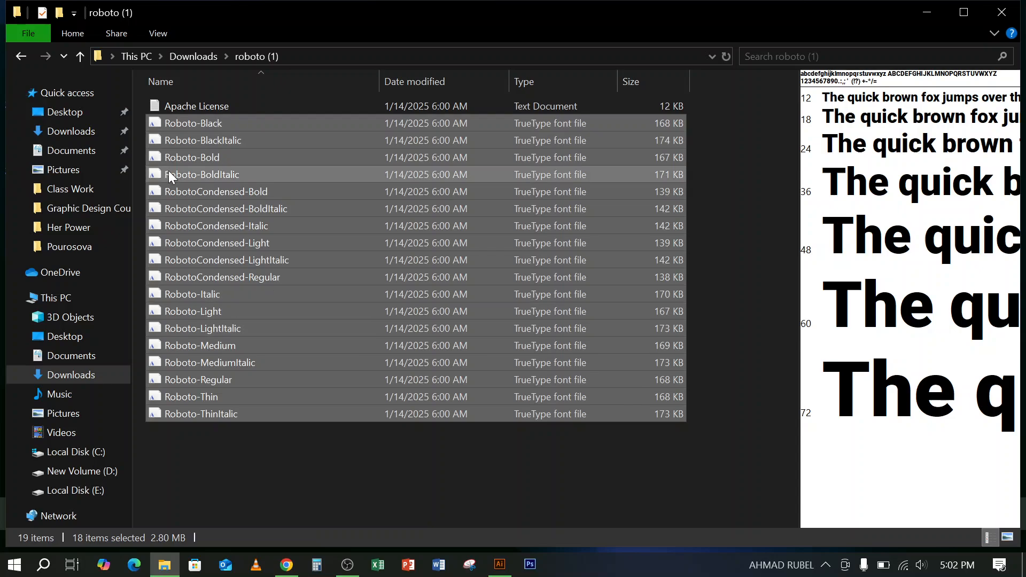
left_click(238, 459)
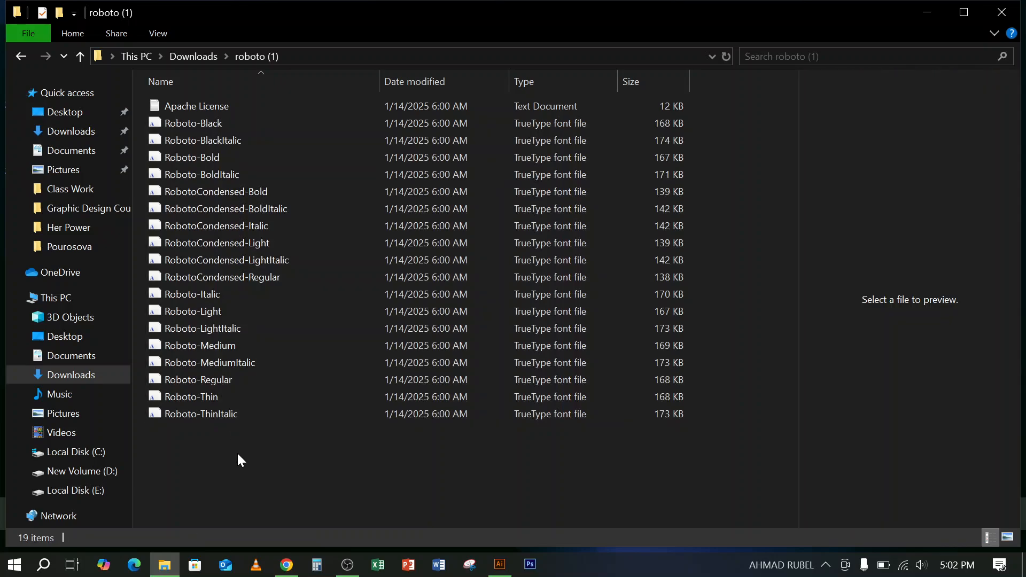
left_click(160, 123)
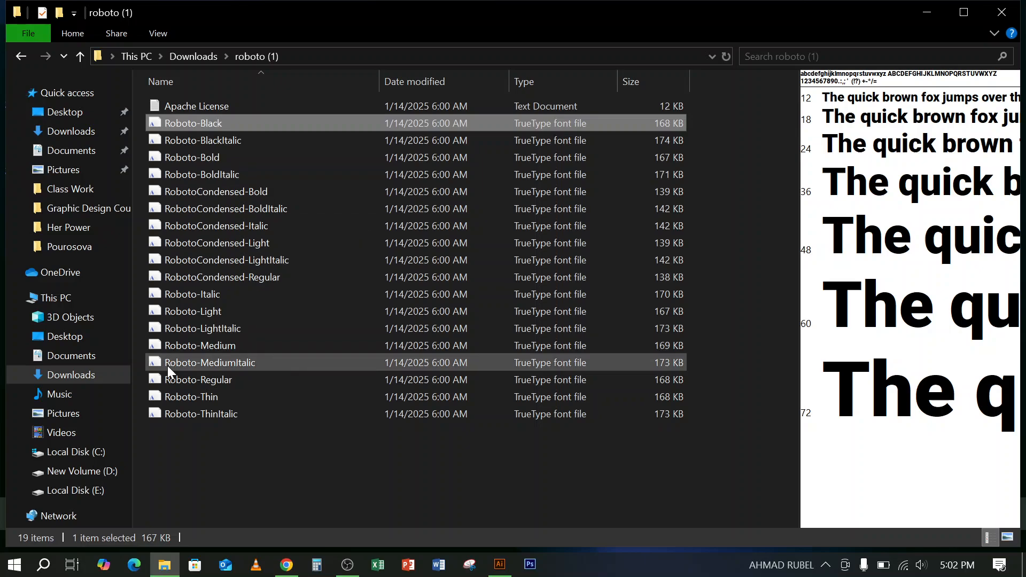
left_click(174, 412, "shift")
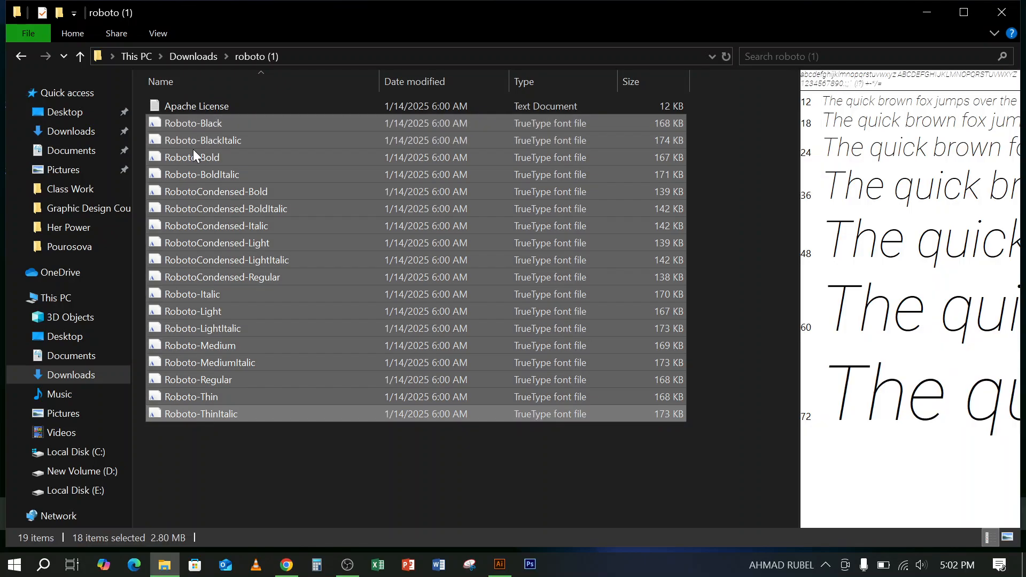
right_click(177, 125)
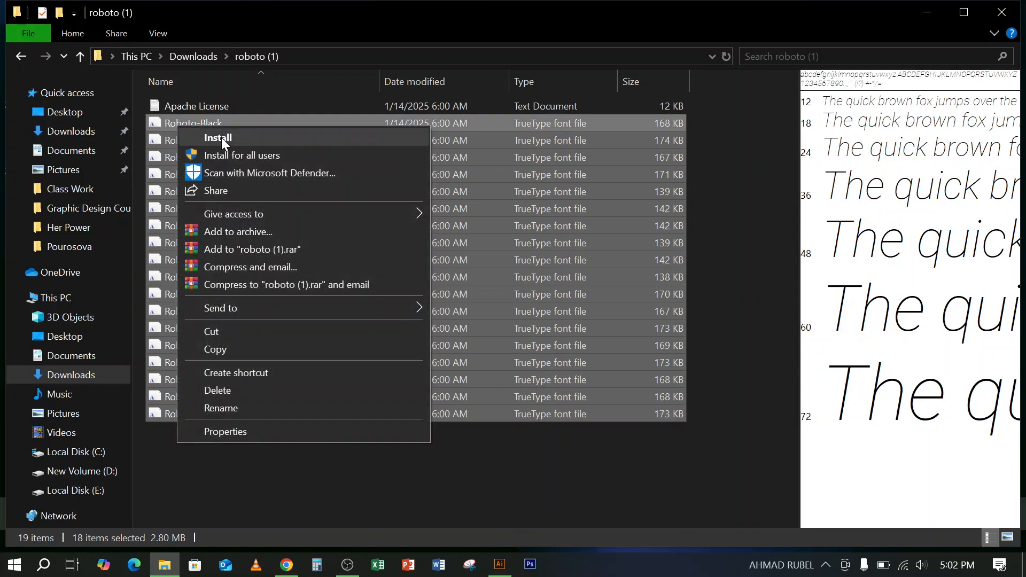
left_click(265, 156)
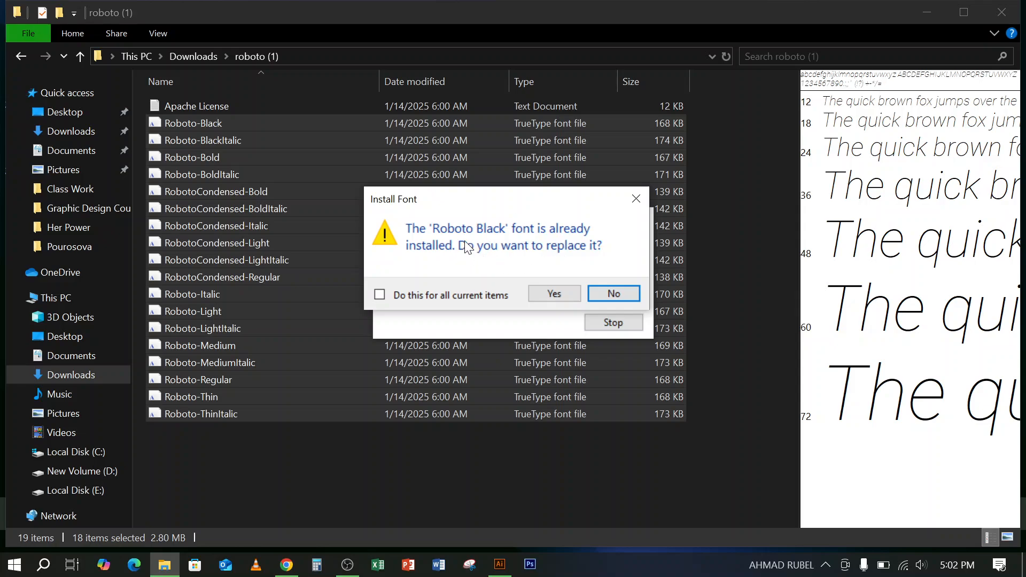
left_click(411, 295)
left_click(579, 295)
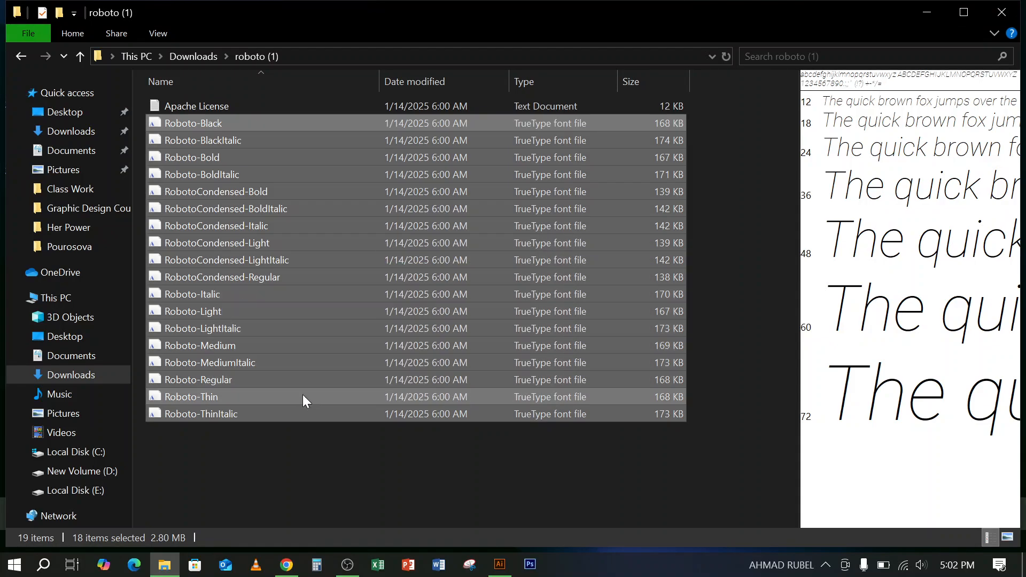
left_click_drag(280, 454, 197, 121)
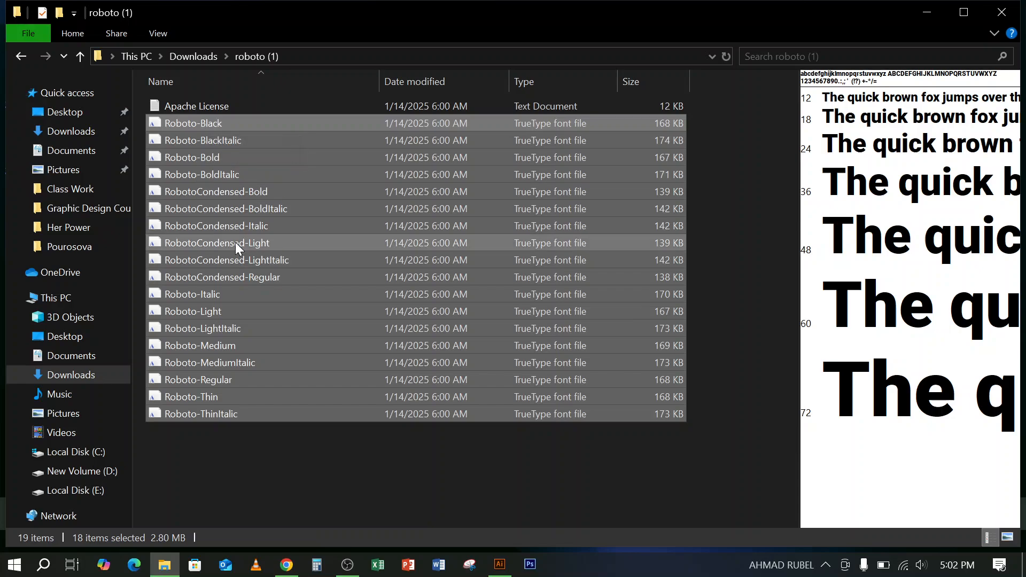
left_click_drag(278, 450, 193, 123)
- Go back to Downloads and extract the Livvic,Montserrat,Oswald,Poppins,Raleway,etc (1) archive into its own folder of the same name
left_click(20, 57)
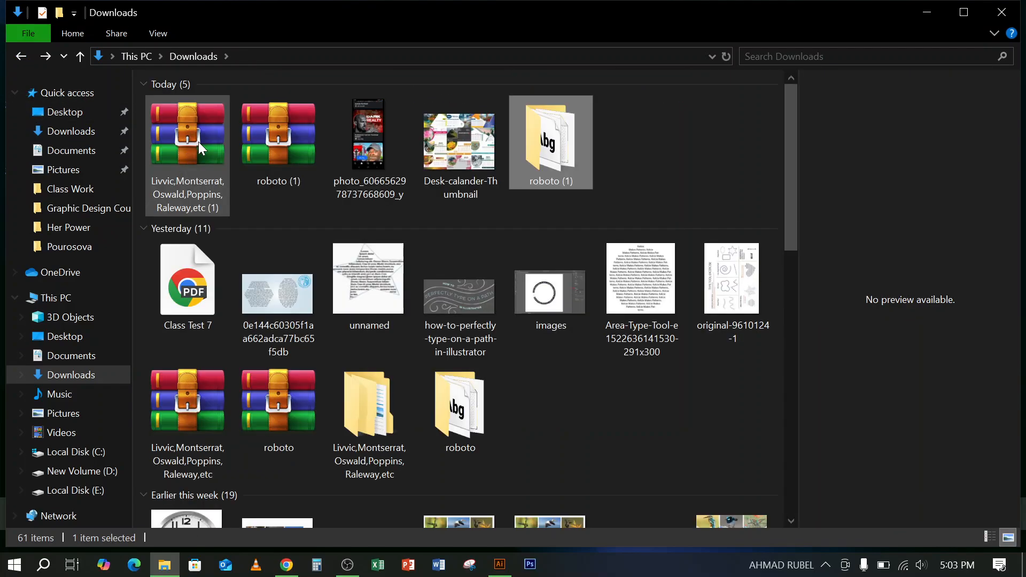
left_click(188, 126)
right_click(186, 120)
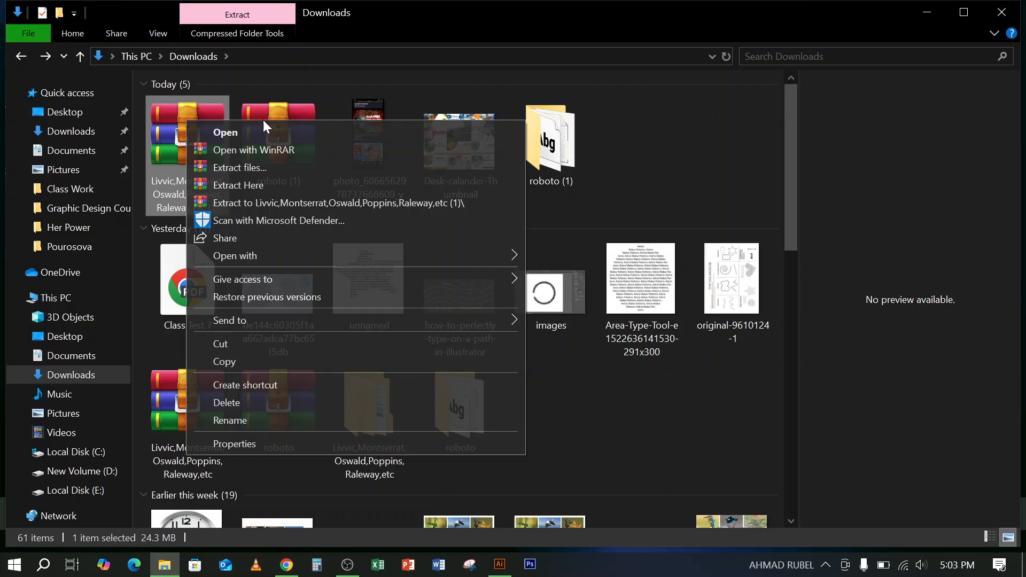
left_click(265, 203)
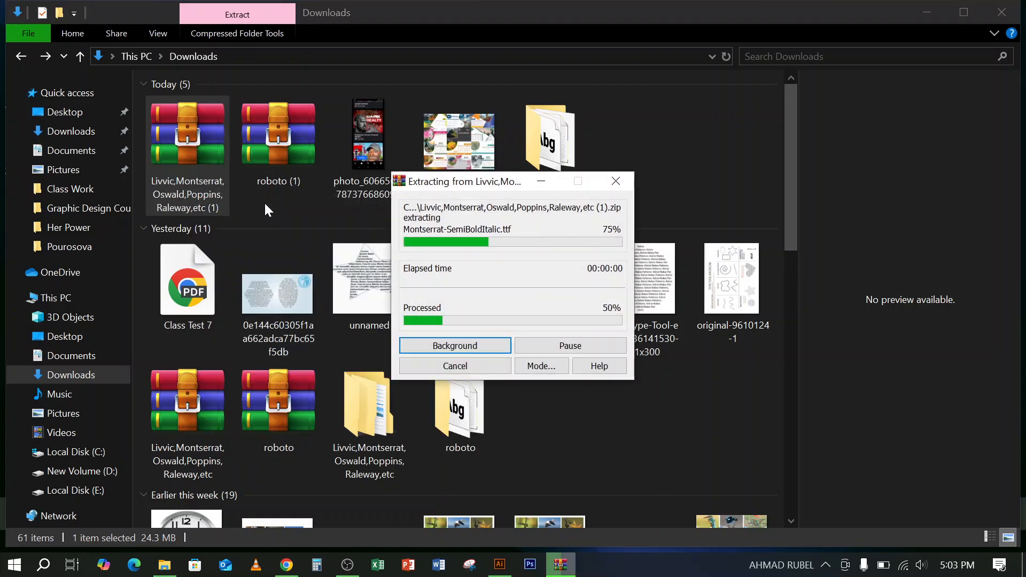
- Open the Poppins folder inside the extracted fonts folder, select all the Poppins font files and bring up their installation options
double_click(656, 143)
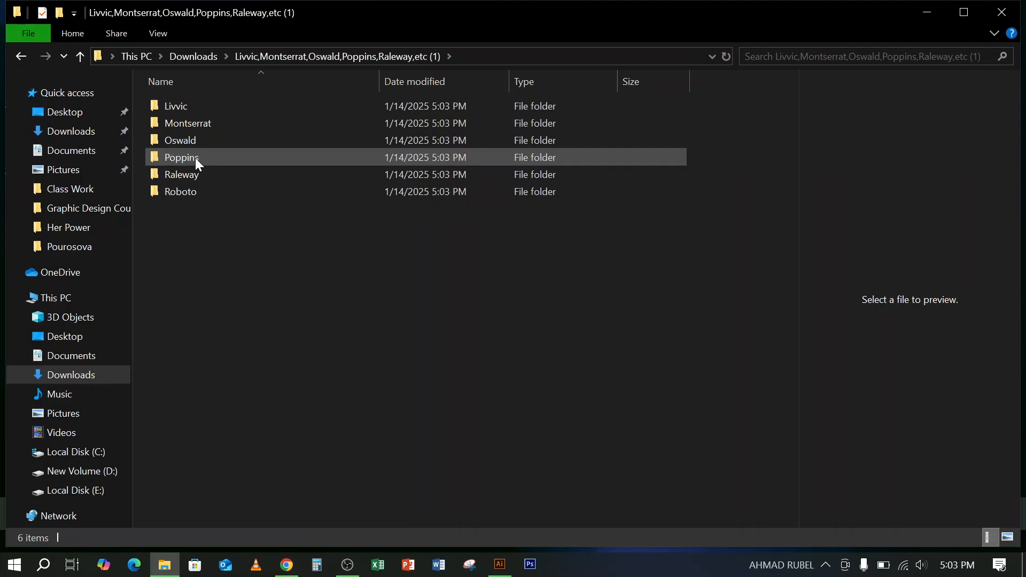
double_click(219, 158)
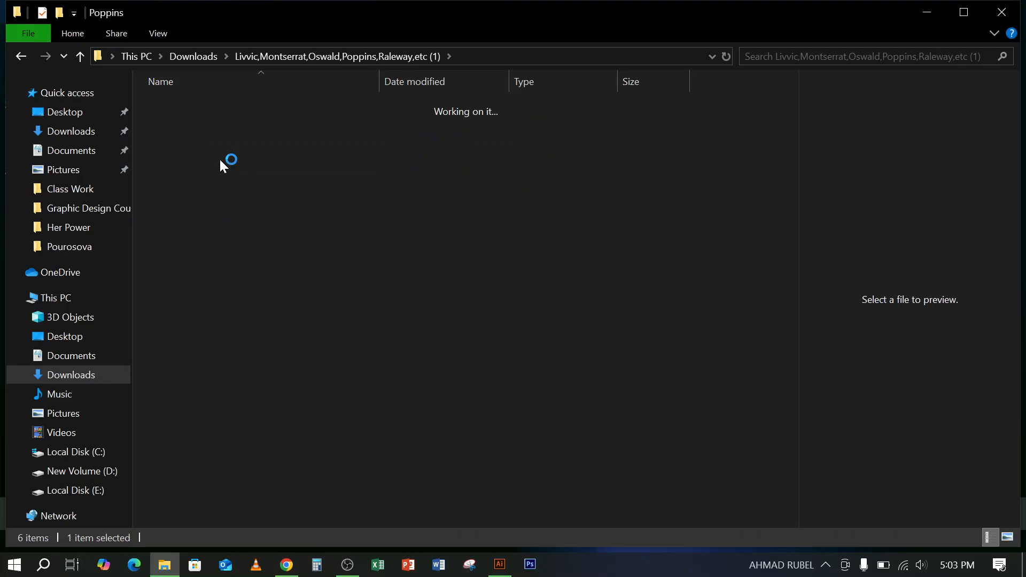
left_click_drag(244, 434, 187, 127)
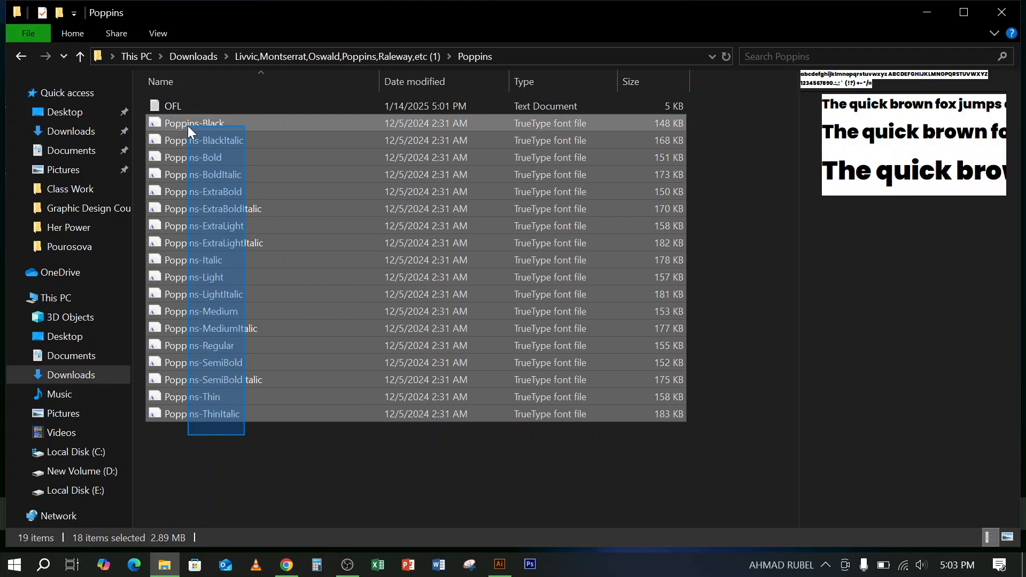
right_click(188, 126)
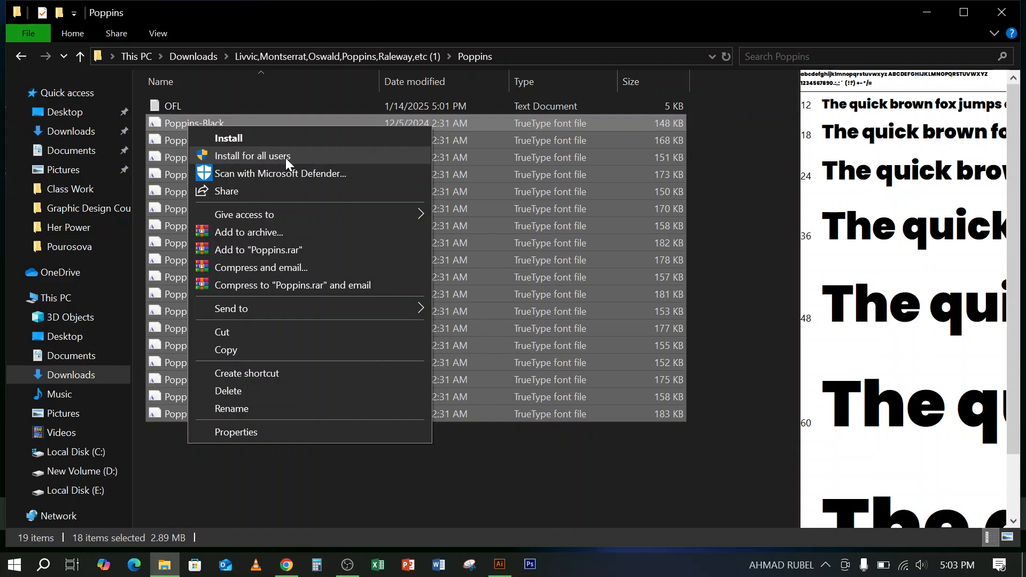
left_click(437, 477)
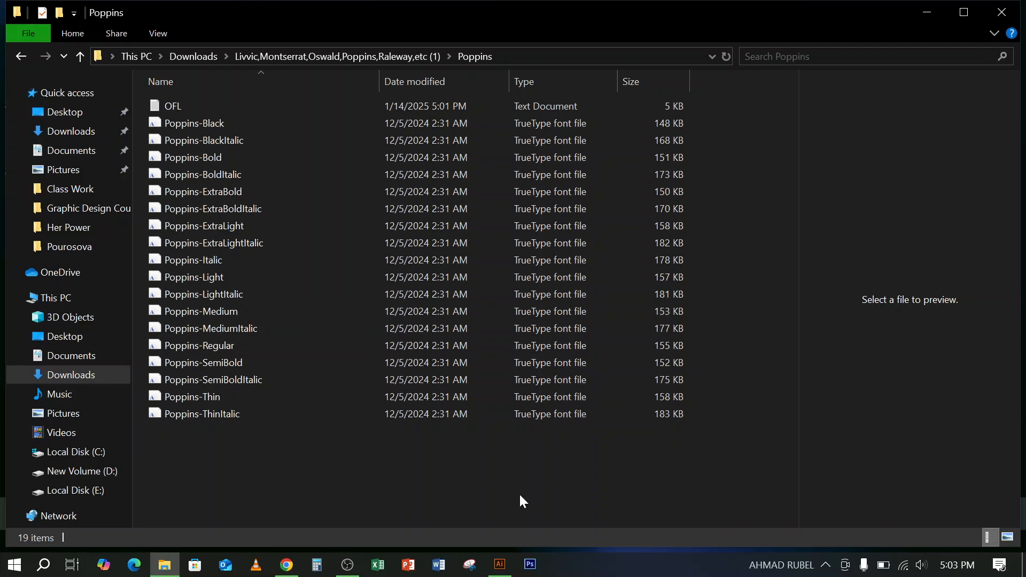
- Switch to Illustrator and set the font of the lorem ipsum text frame to Poppins Regular
left_click(500, 564)
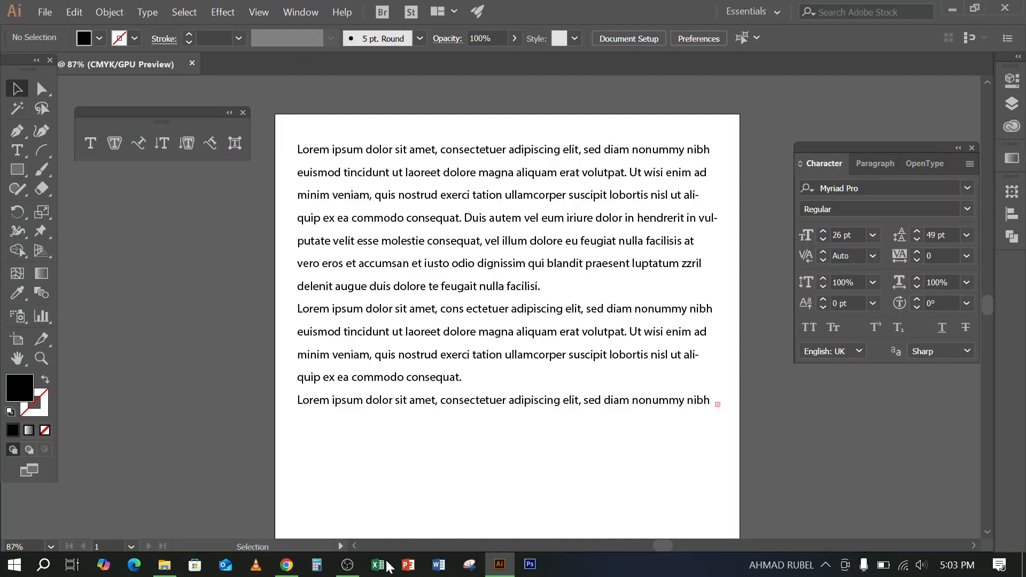
left_click(347, 565)
left_click(346, 565)
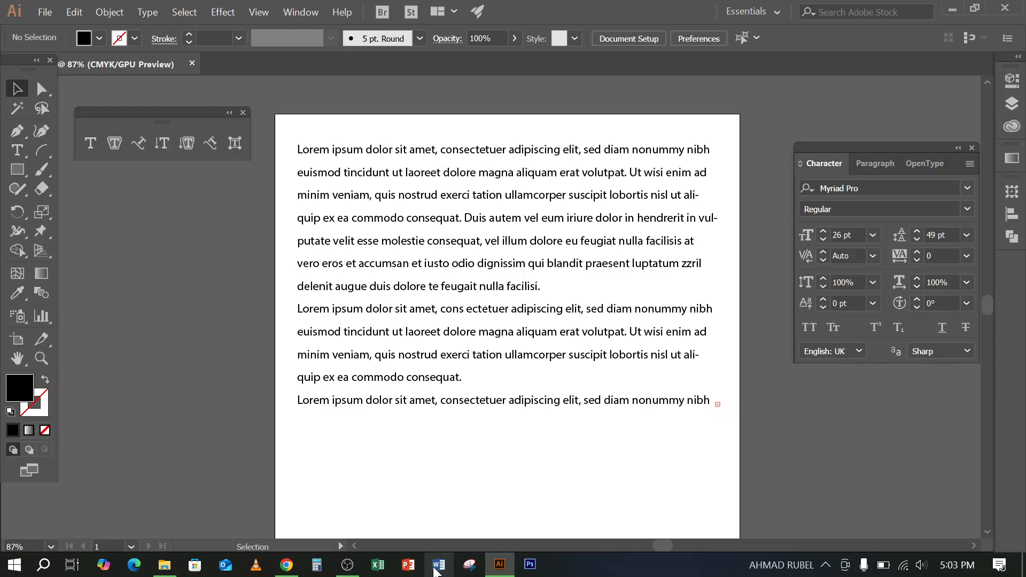
left_click(497, 561)
left_click(497, 561)
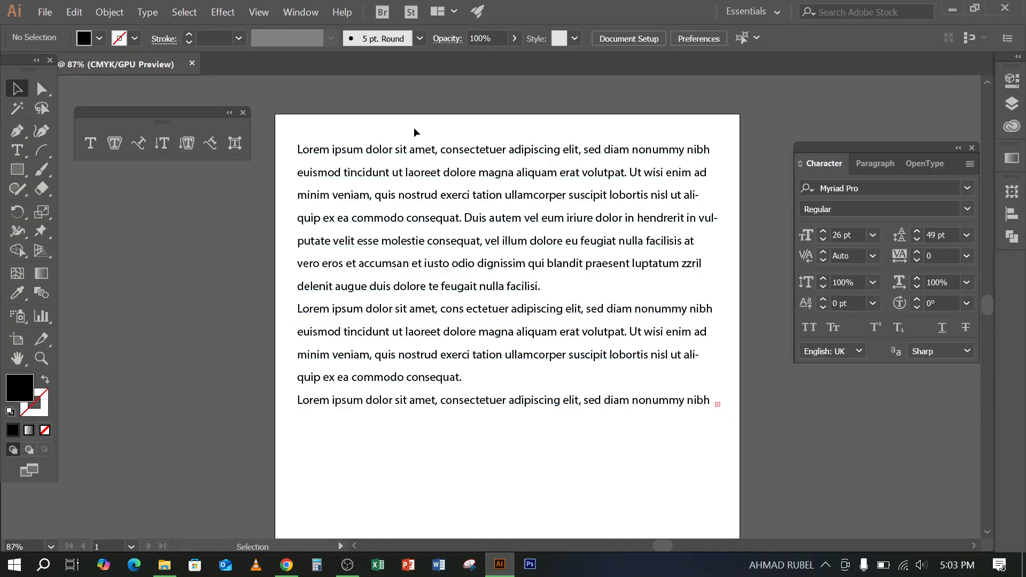
left_click_drag(411, 126, 474, 355)
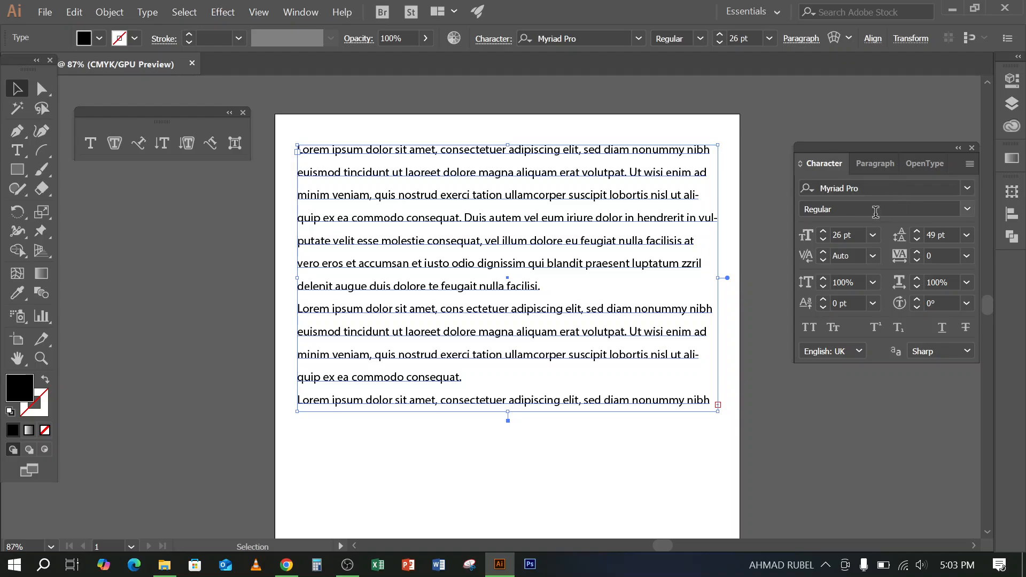
left_click_drag(561, 127, 583, 200)
left_click(516, 130)
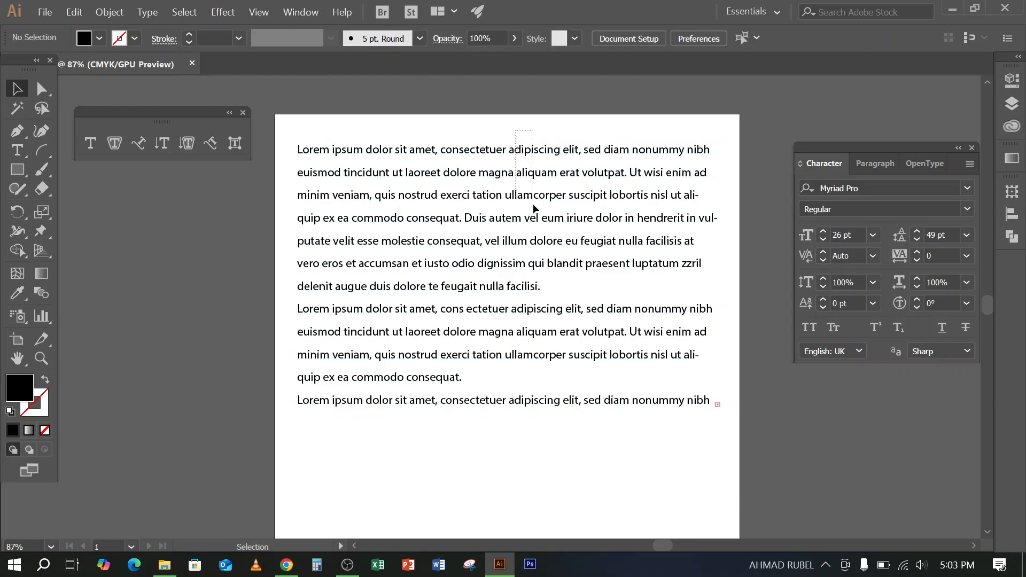
left_click(543, 244)
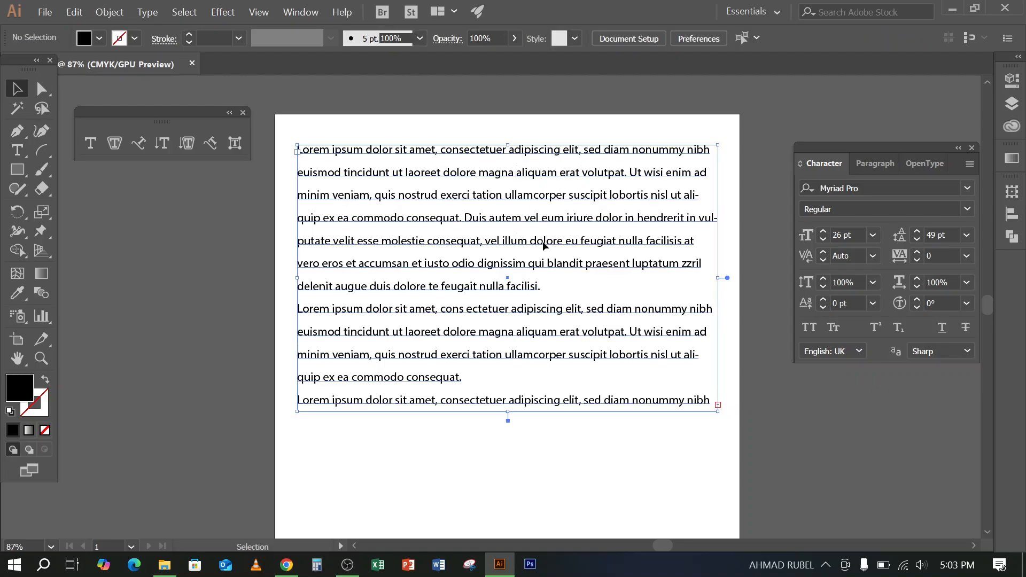
left_click(902, 190)
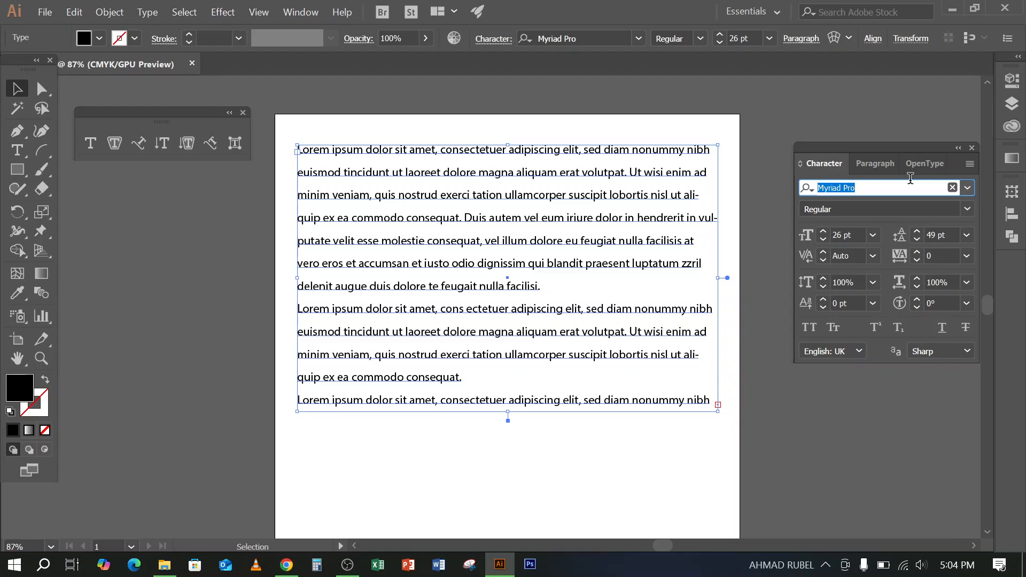
type("popp")
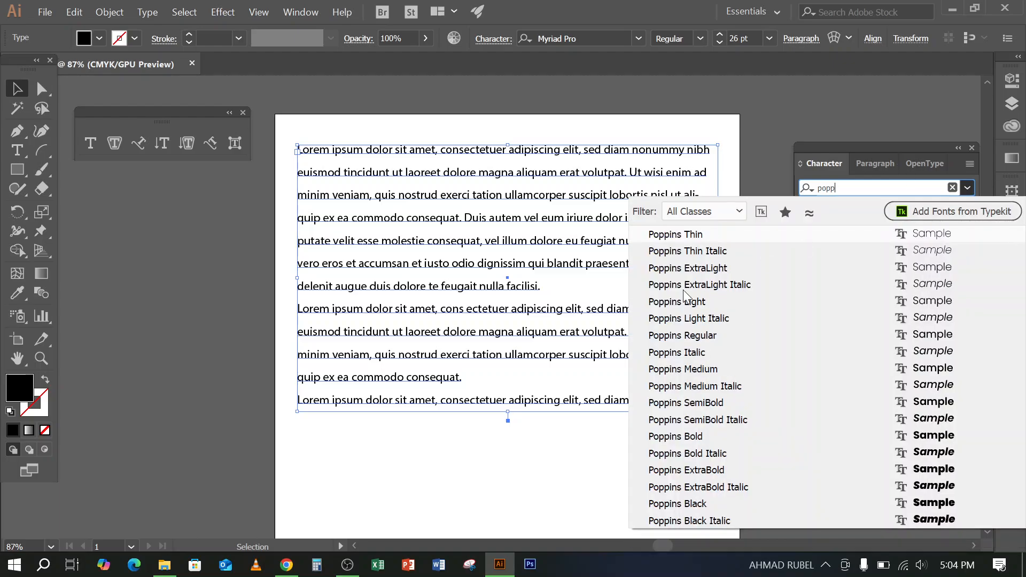
left_click(681, 337)
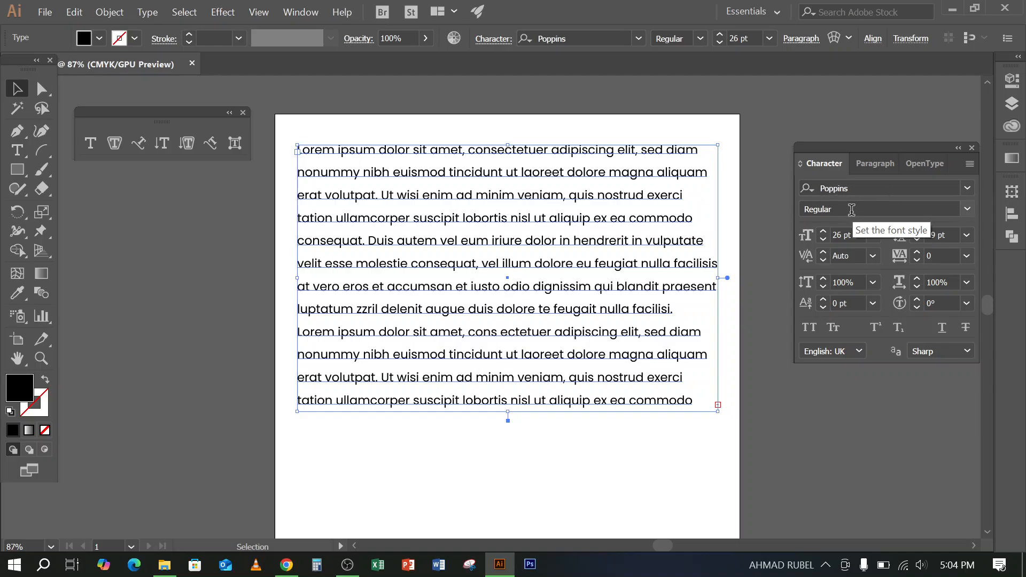
- Browse the available Poppins font styles for the text frame, keeping Regular
left_click(969, 209)
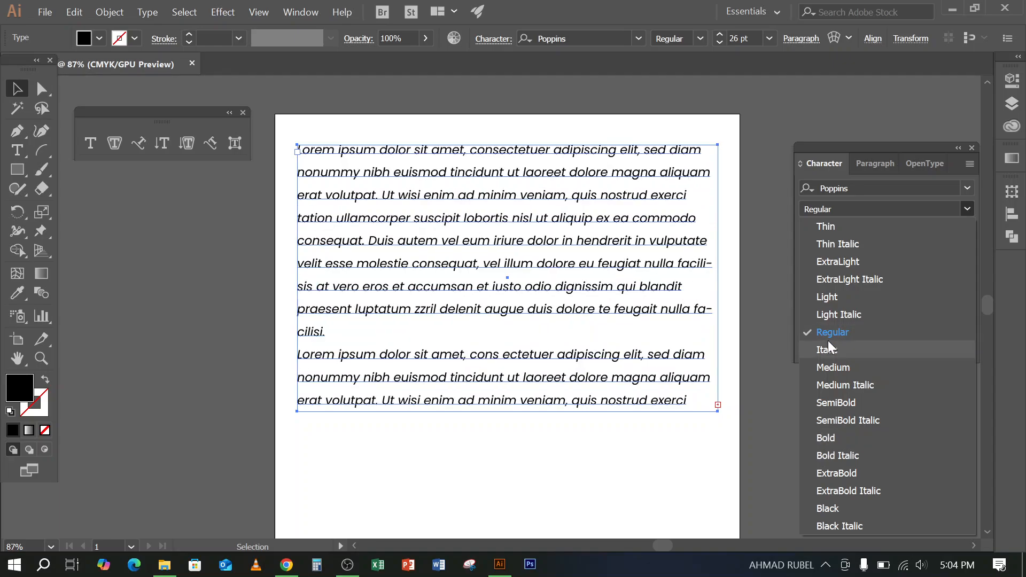
left_click(857, 336)
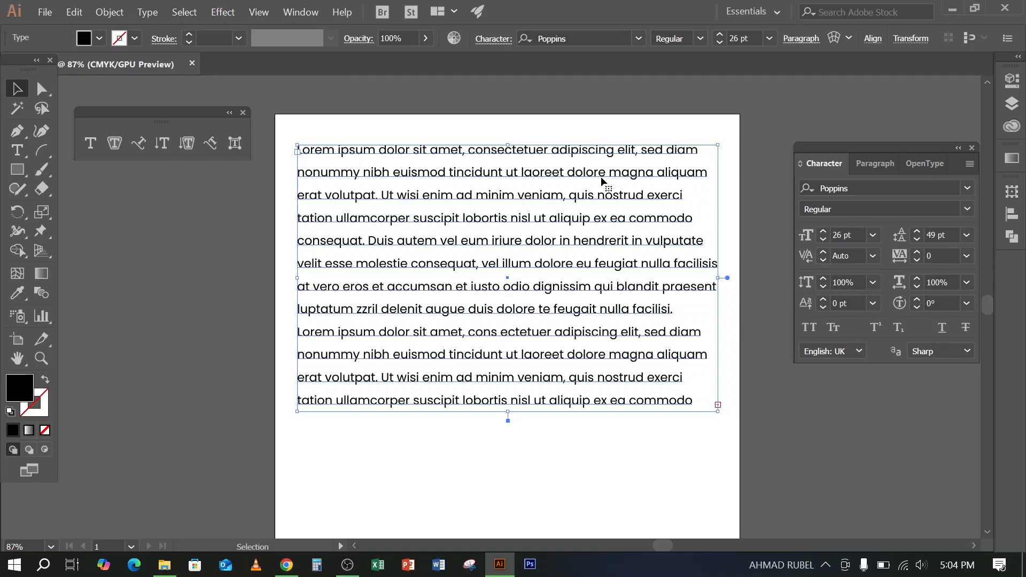
left_click(551, 132)
left_click(577, 331)
left_click_drag(509, 126, 544, 217)
- Examine the tracking, leading and font size settings of the text frame
left_click(935, 257)
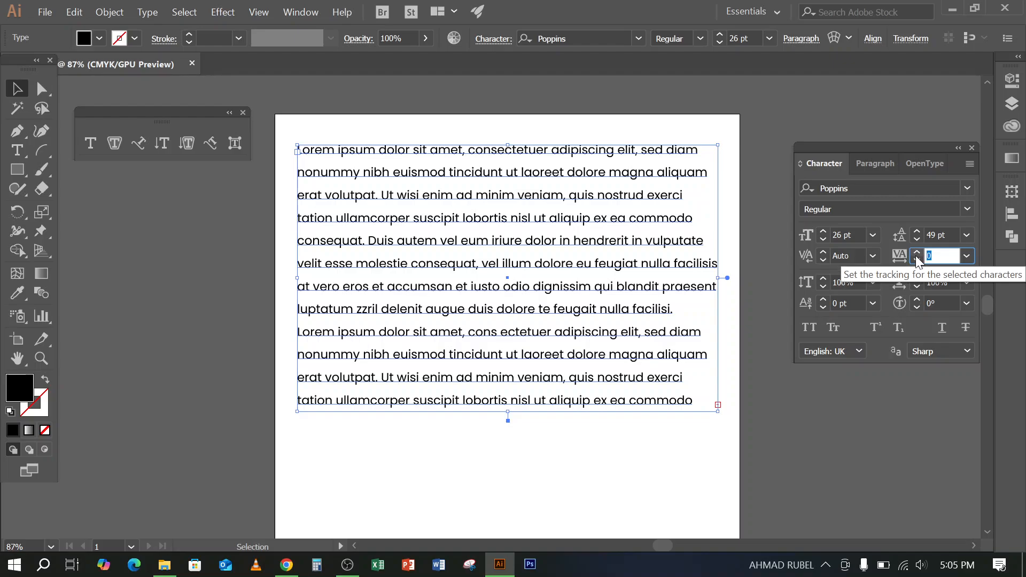
left_click(944, 235)
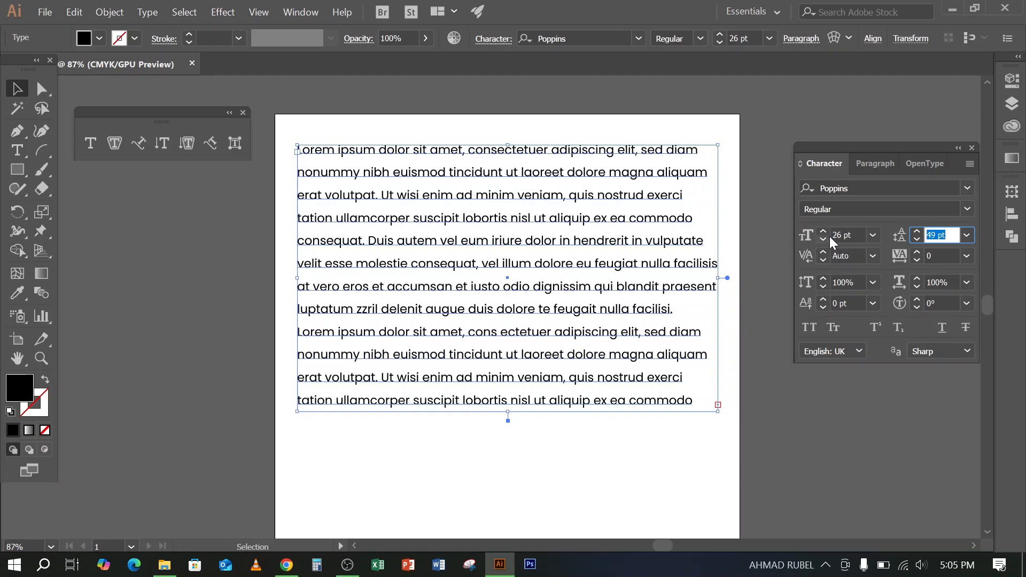
left_click_drag(856, 235, 834, 231)
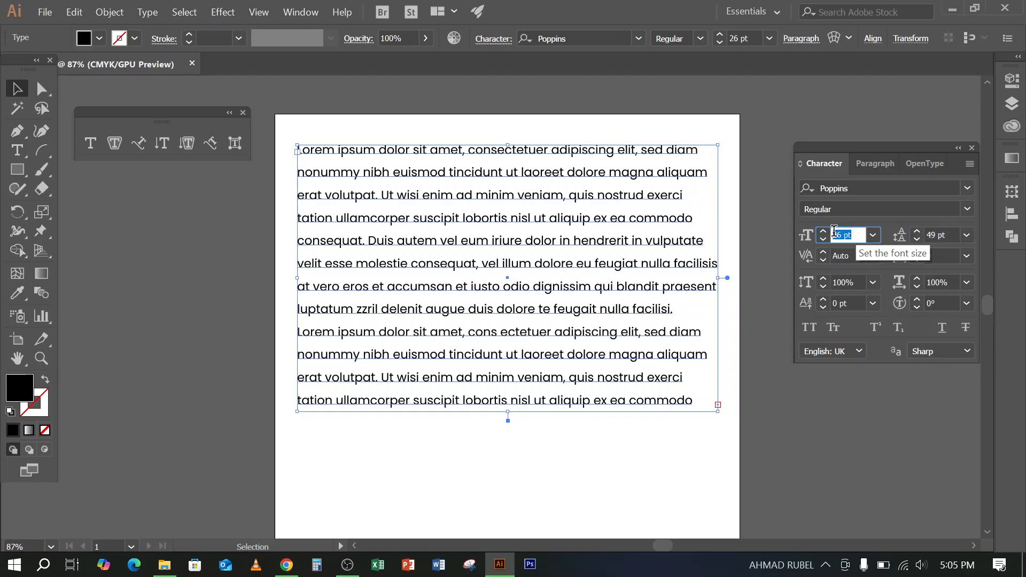
left_click(564, 201)
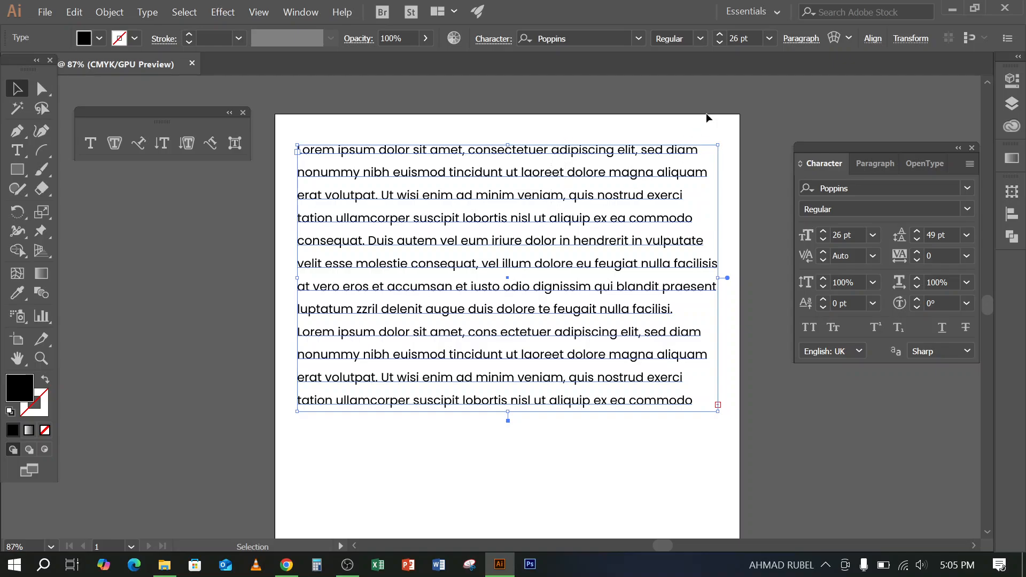
- Reduce the font size of the lorem ipsum text to 20 pt
left_click(720, 43)
left_click(720, 44)
left_click(720, 43)
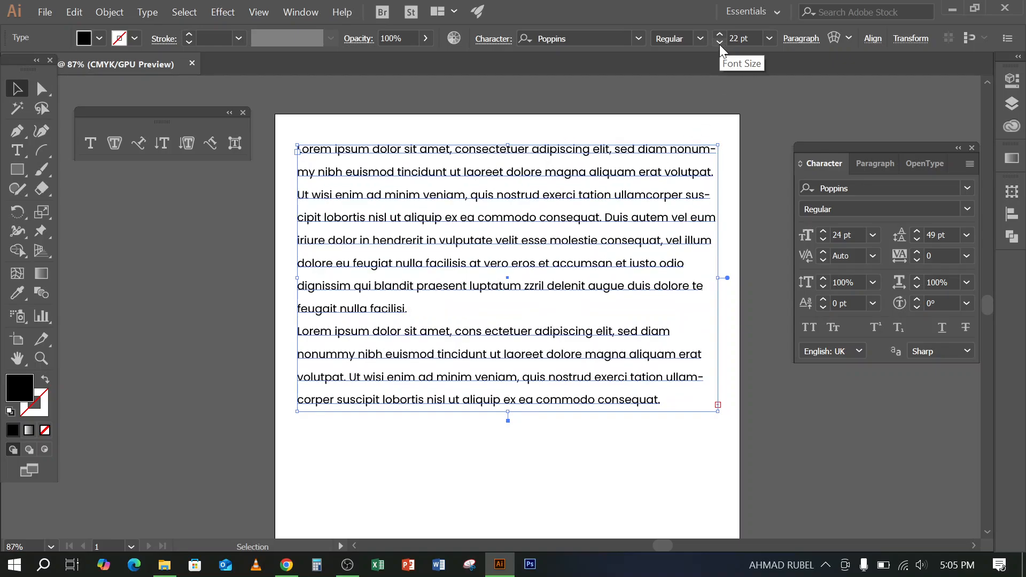
left_click(719, 44)
left_click(719, 44)
left_click(720, 43)
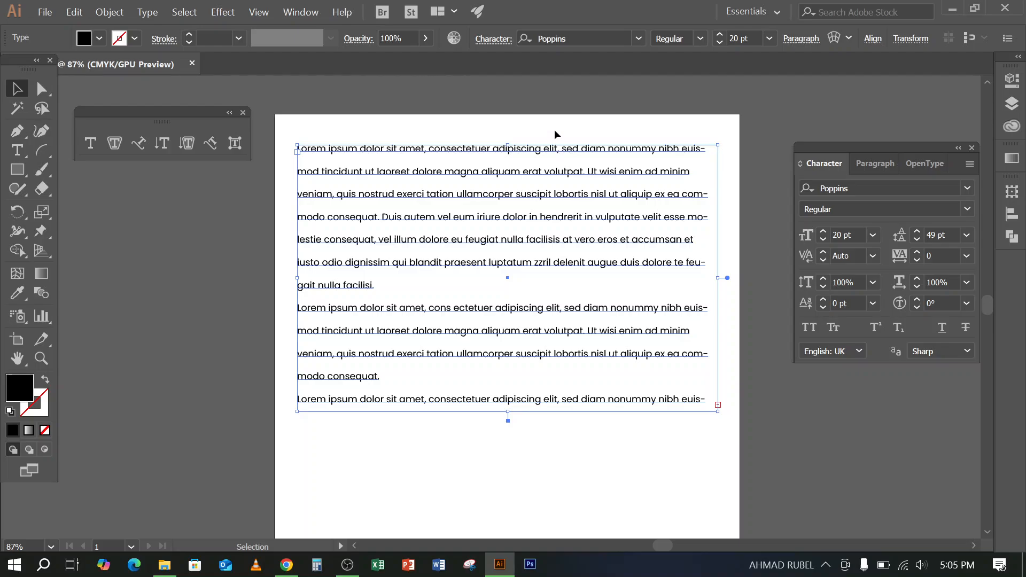
left_click_drag(554, 129, 586, 192)
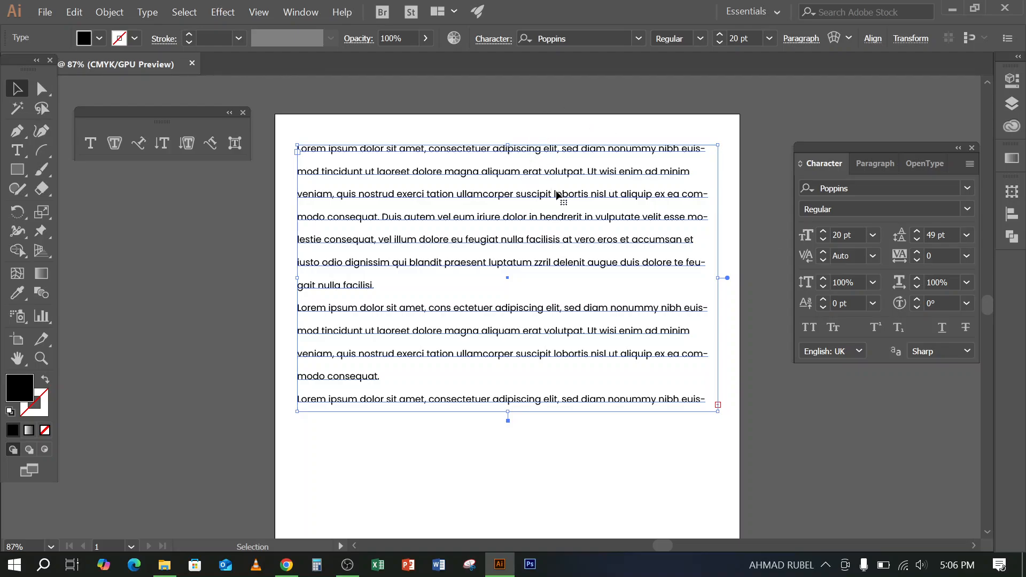
- Switch to Calculator, multiply the font size 20 by 1.5, and return to Illustrator
left_click(728, 38)
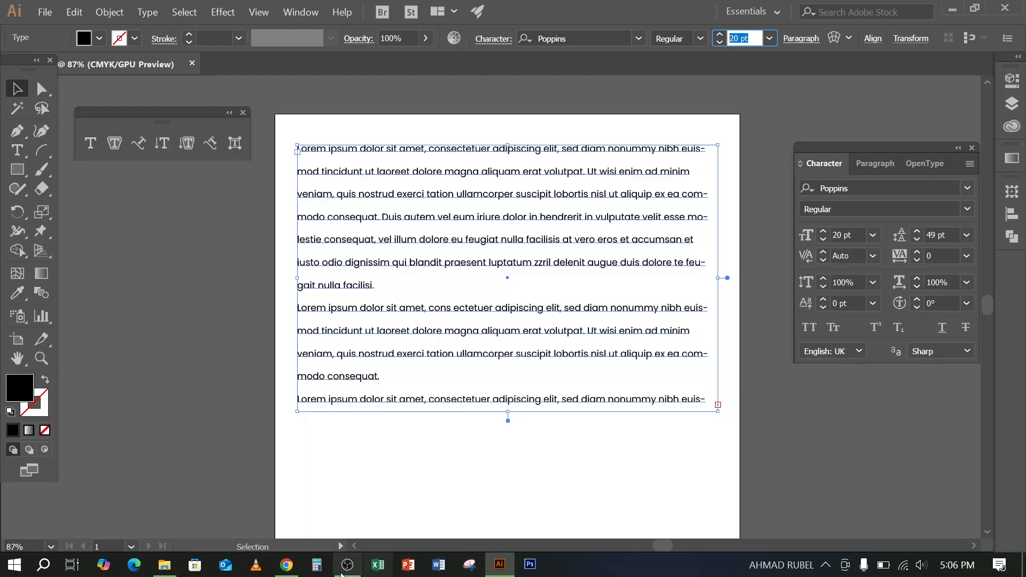
left_click(316, 566)
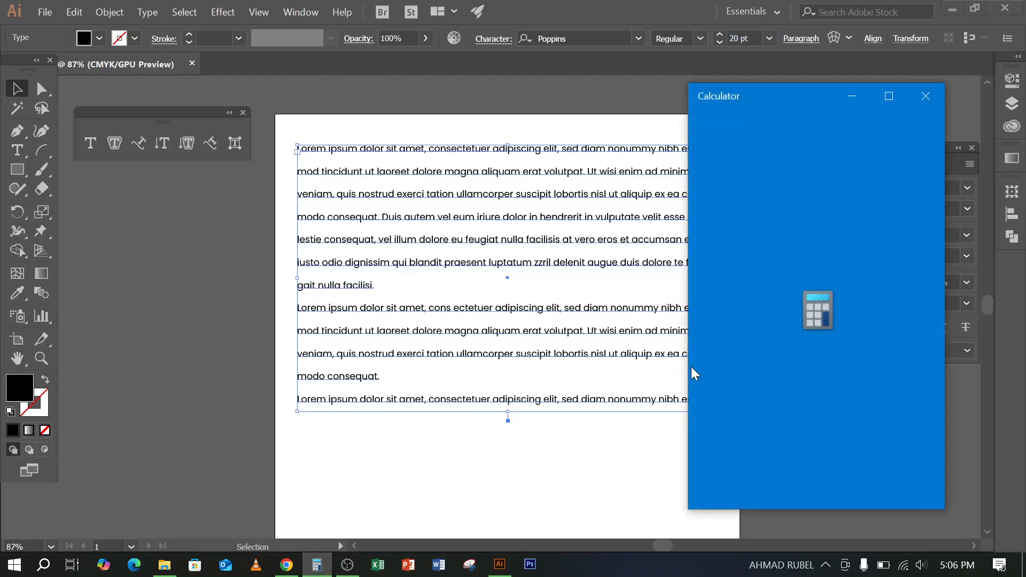
left_click(782, 444)
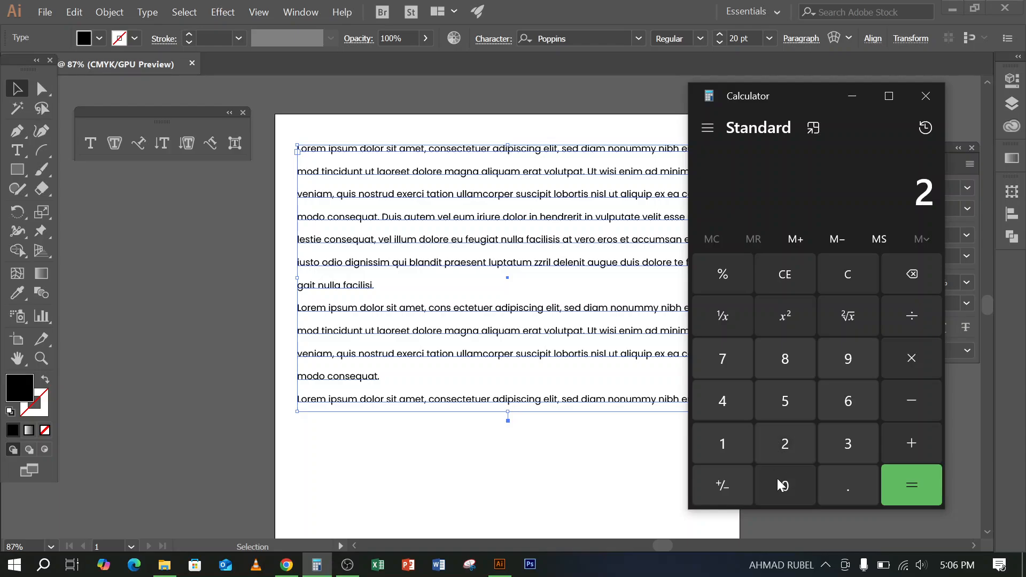
left_click(778, 480)
left_click(898, 374)
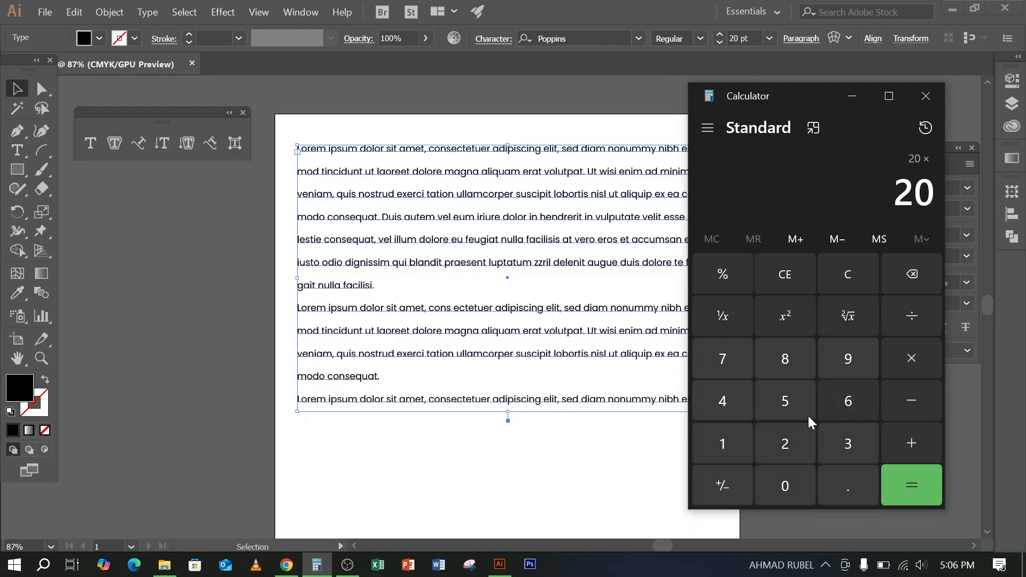
left_click(714, 452)
left_click(846, 486)
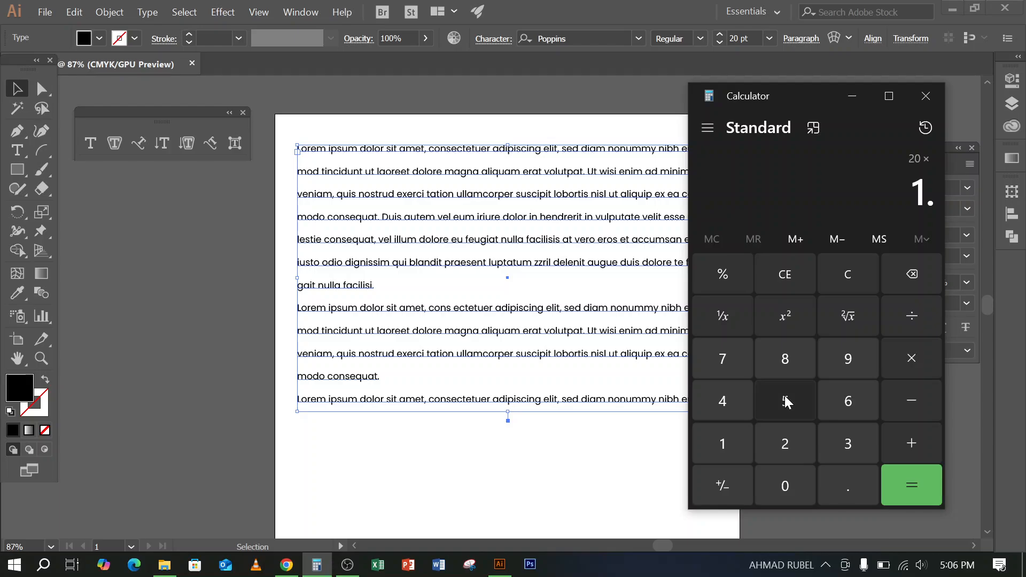
left_click(785, 401)
left_click(911, 494)
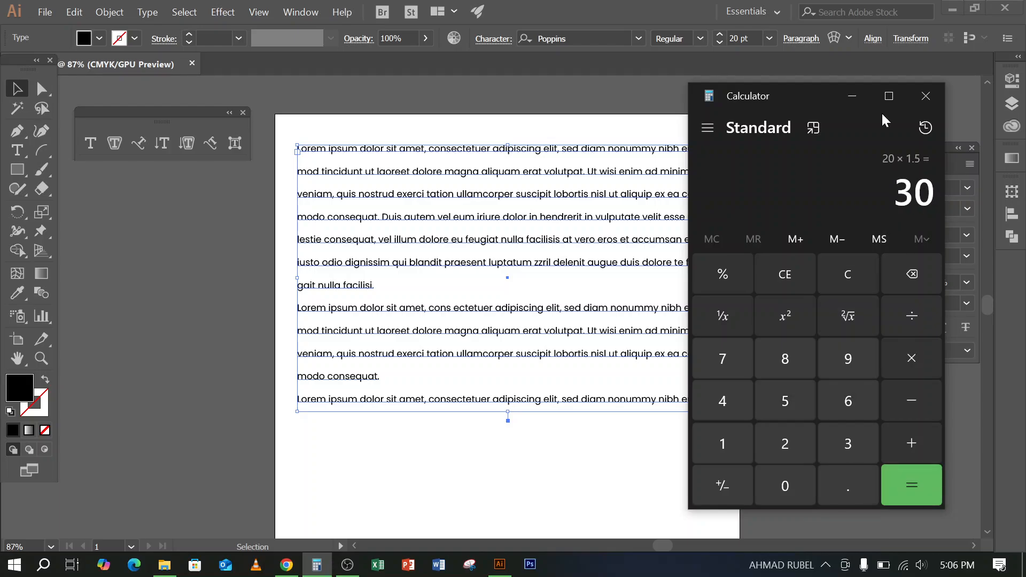
left_click(853, 96)
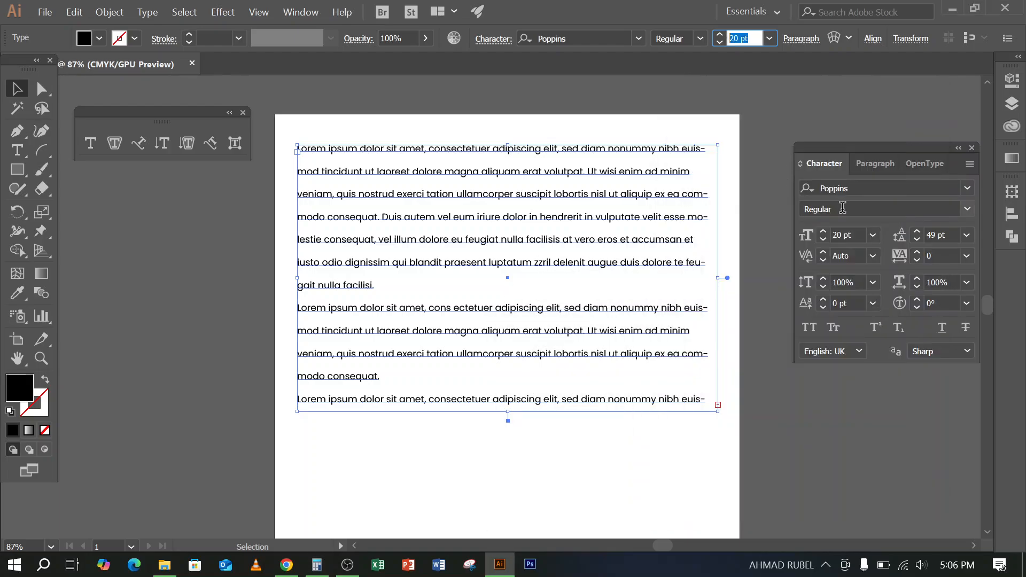
- Set the leading of the lorem ipsum text to 30 pt
left_click(916, 239)
left_click(917, 239)
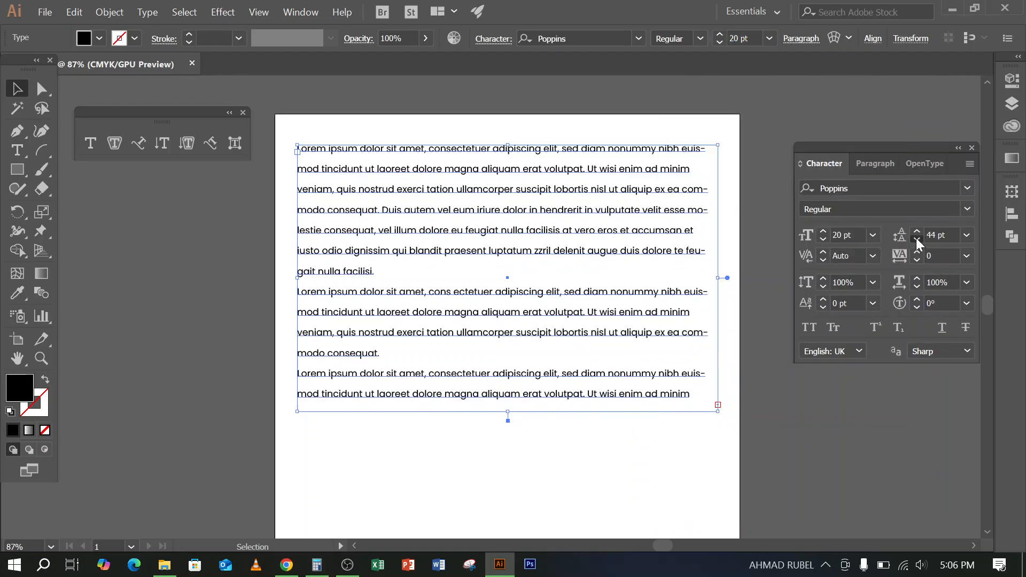
left_click(917, 240)
left_click(917, 240)
left_click(917, 239)
left_click(917, 240)
left_click(917, 240)
left_click(917, 239)
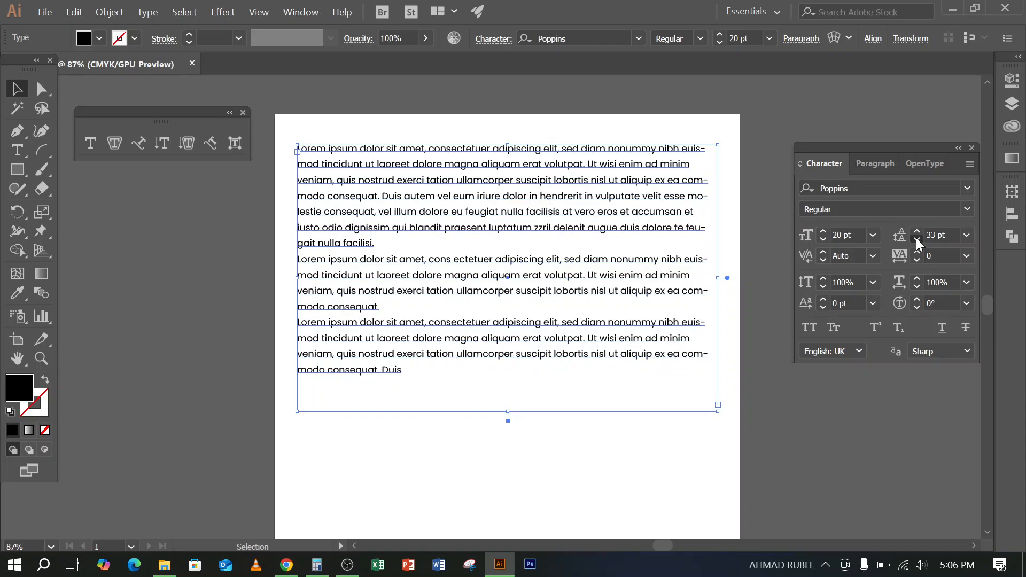
left_click(917, 239)
left_click(917, 239)
left_click(917, 239)
left_click(917, 239)
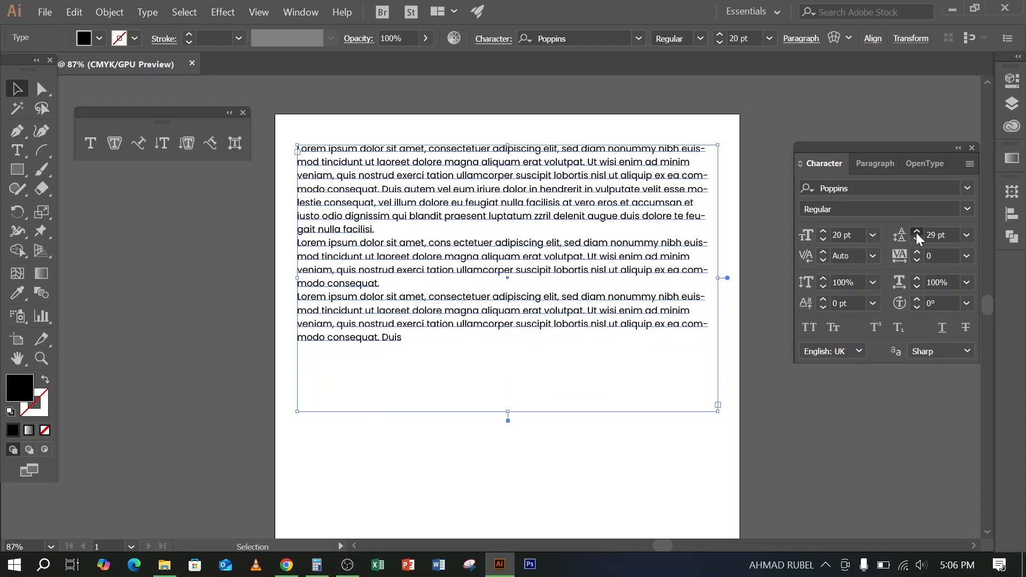
left_click(916, 232)
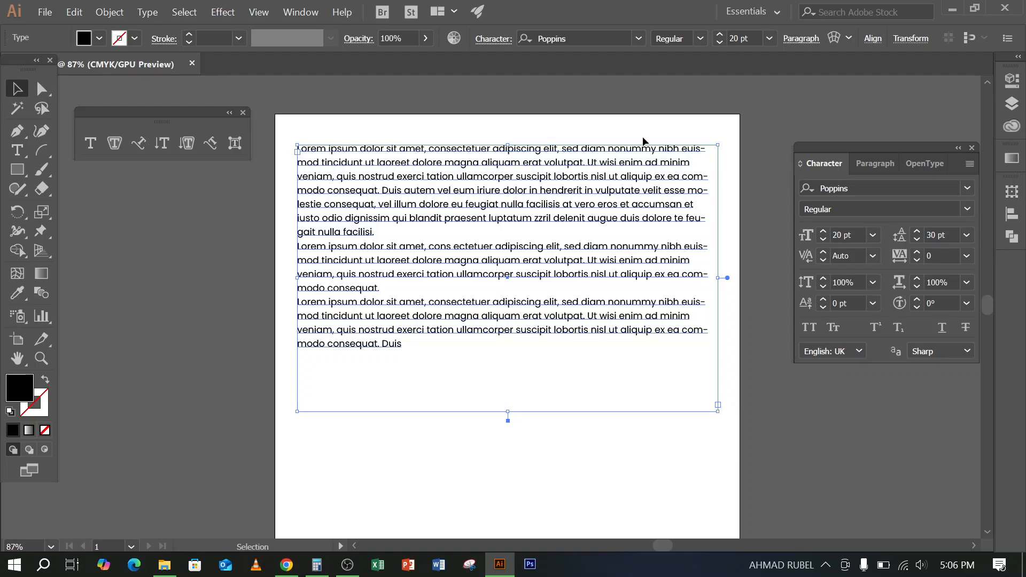
left_click(921, 235)
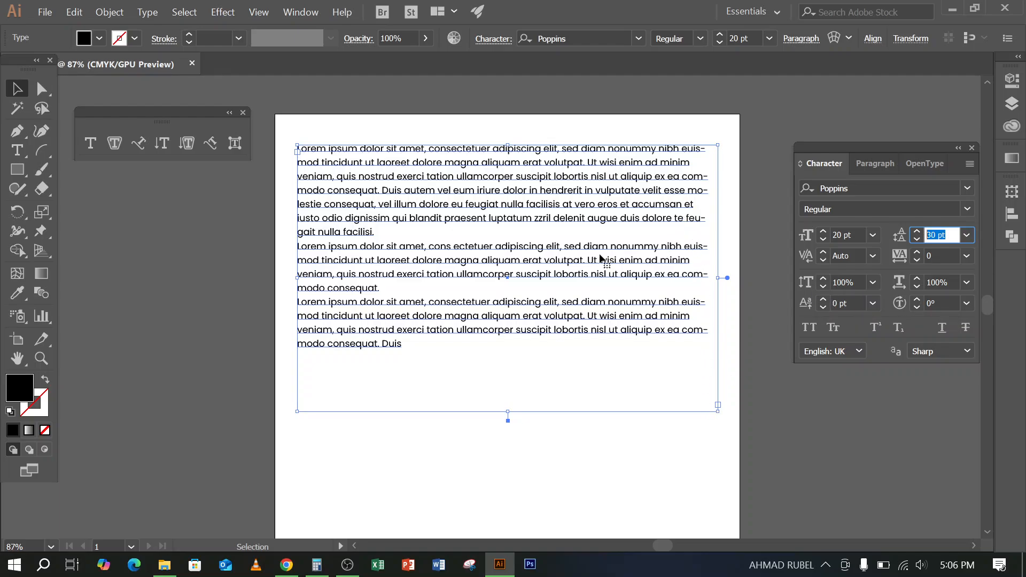
- Switch to the Chrome browser and replace the flyer design image search with a Google Images search for "newspaper design"
left_click(286, 564)
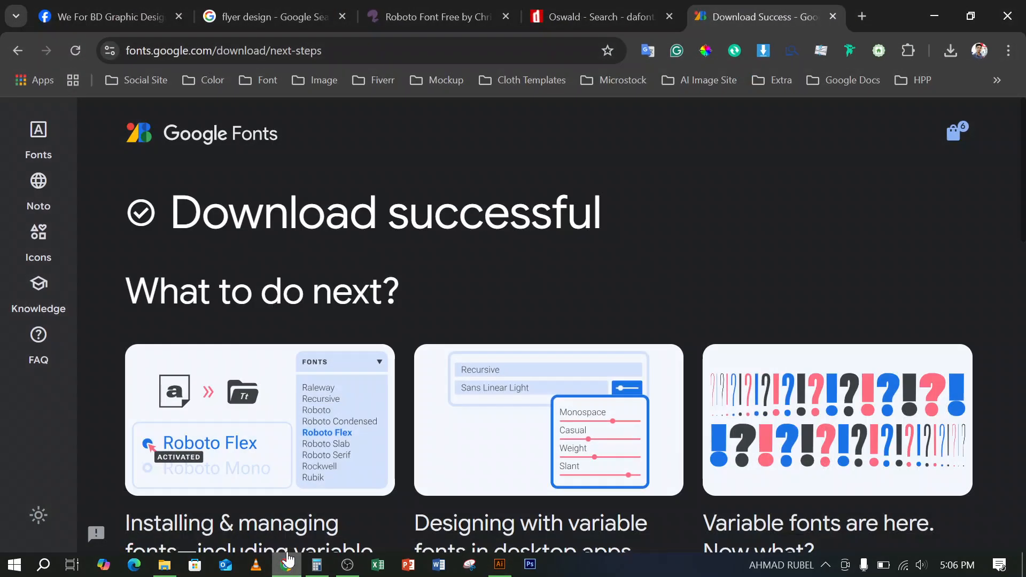
left_click(276, 18)
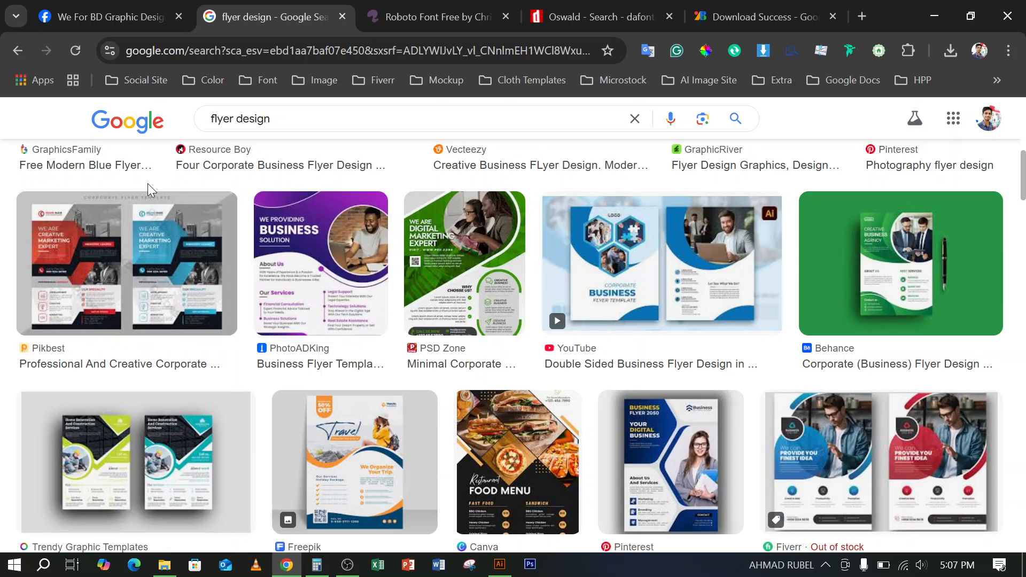
left_click_drag(228, 110, 193, 111)
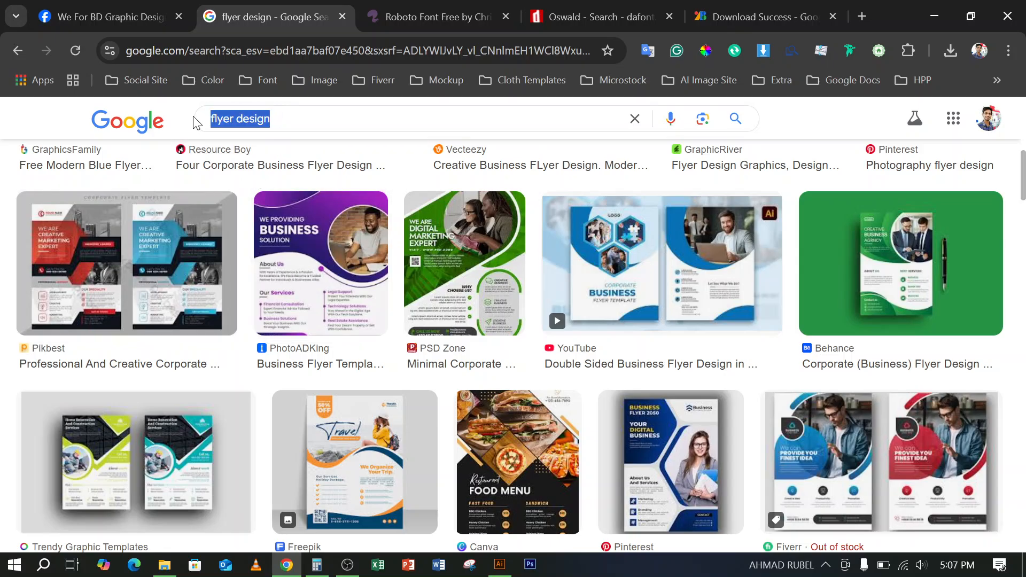
type("new")
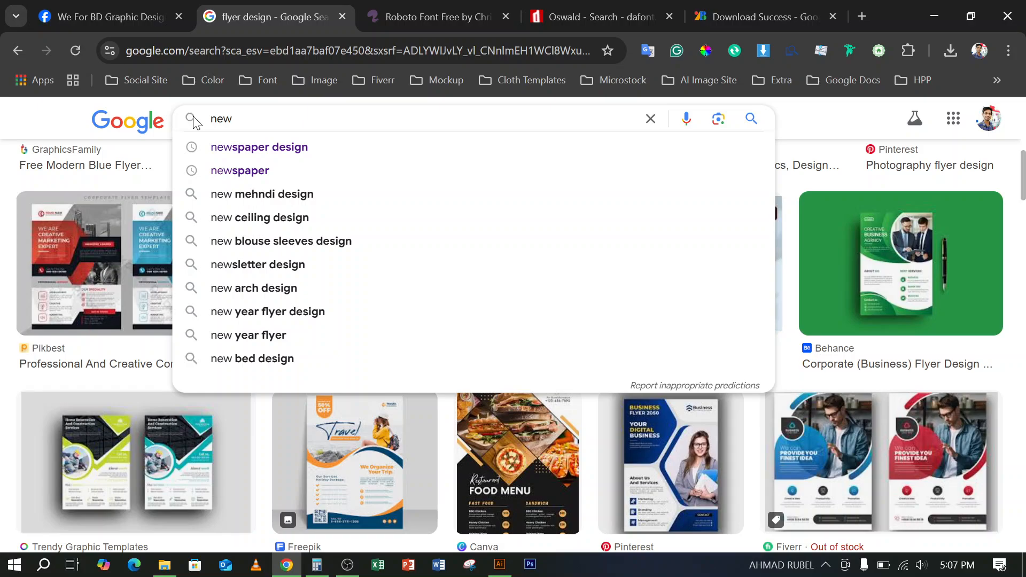
left_click(234, 148)
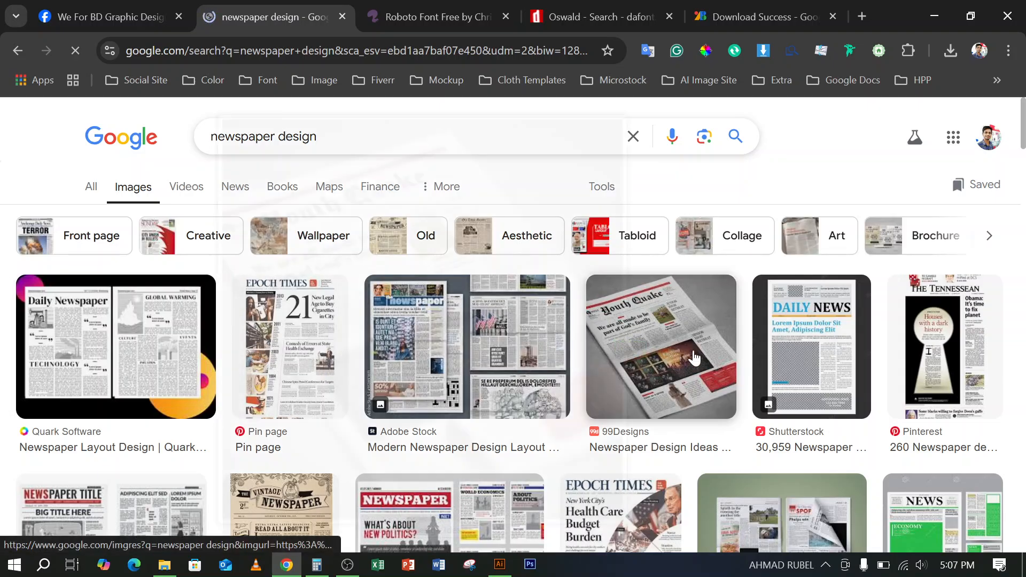
- Browse the newspaper design image results for layout references and open the preview of the plain Dreamstime newspaper page
scroll(772, 364, "down", 3)
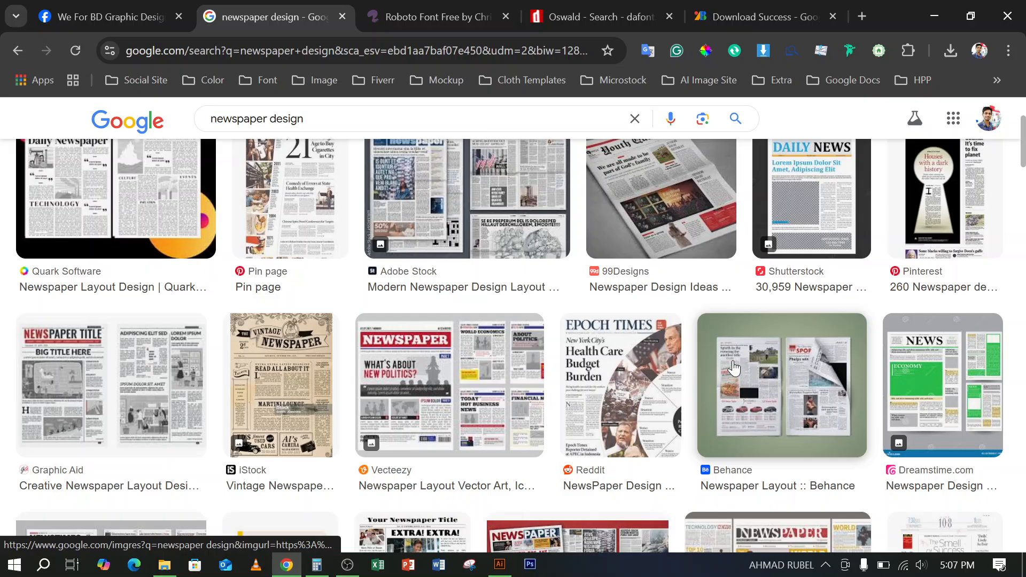
scroll(738, 361, "down", 3)
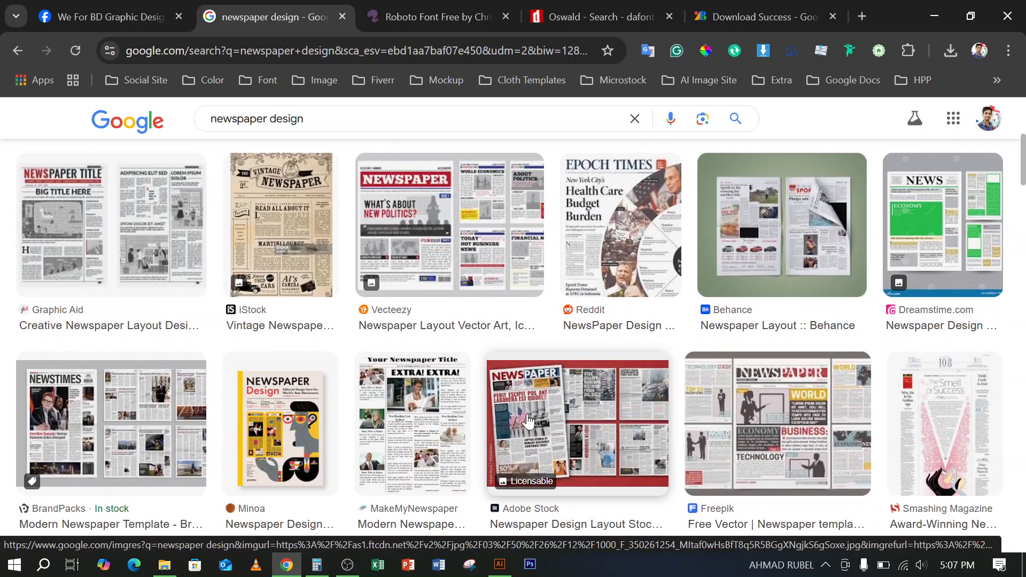
scroll(337, 395, "down", 2)
scroll(338, 395, "down", 4)
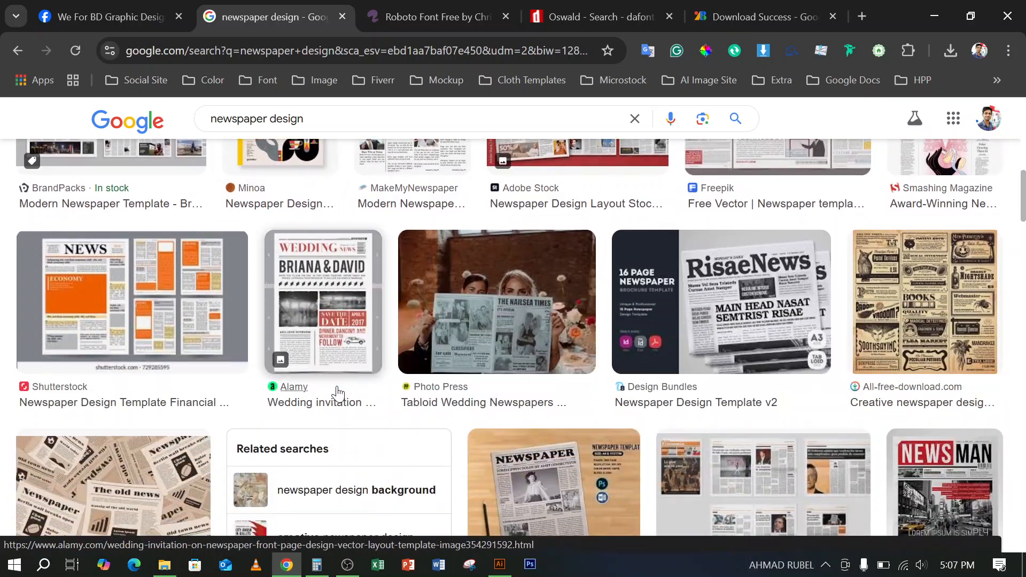
scroll(339, 393, "down", 5)
scroll(339, 393, "down", 8)
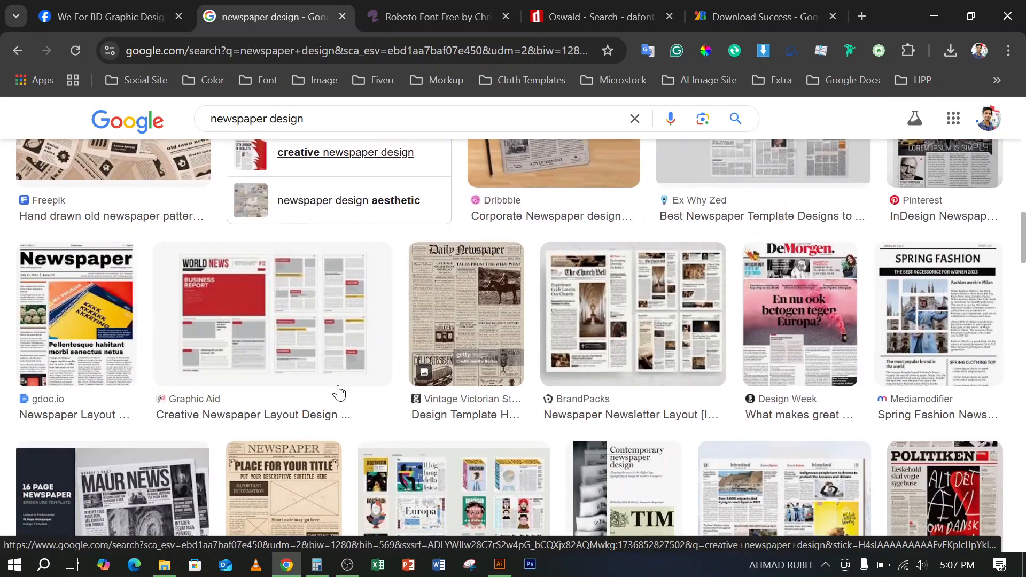
scroll(338, 388, "down", 4)
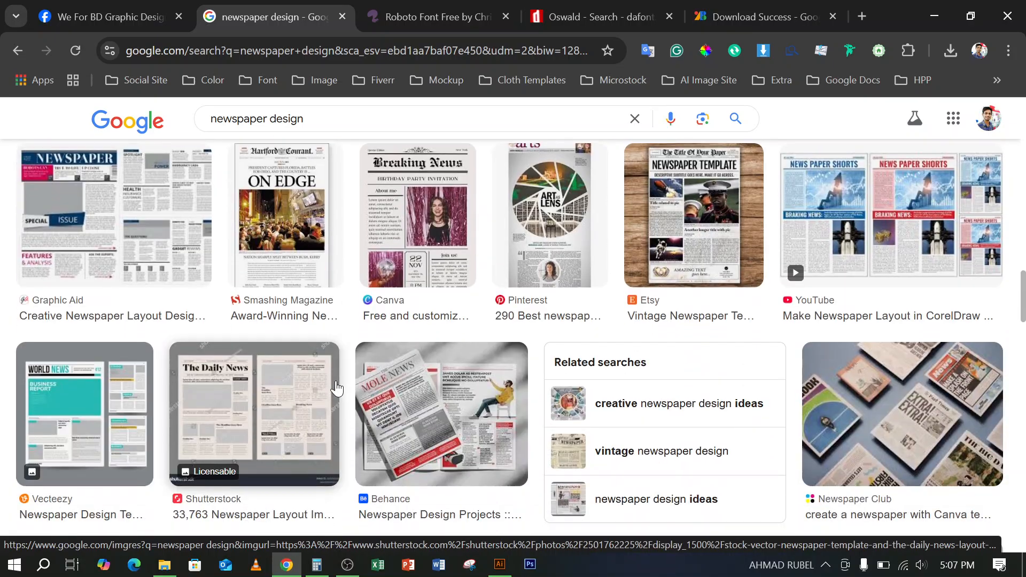
scroll(336, 384, "down", 4)
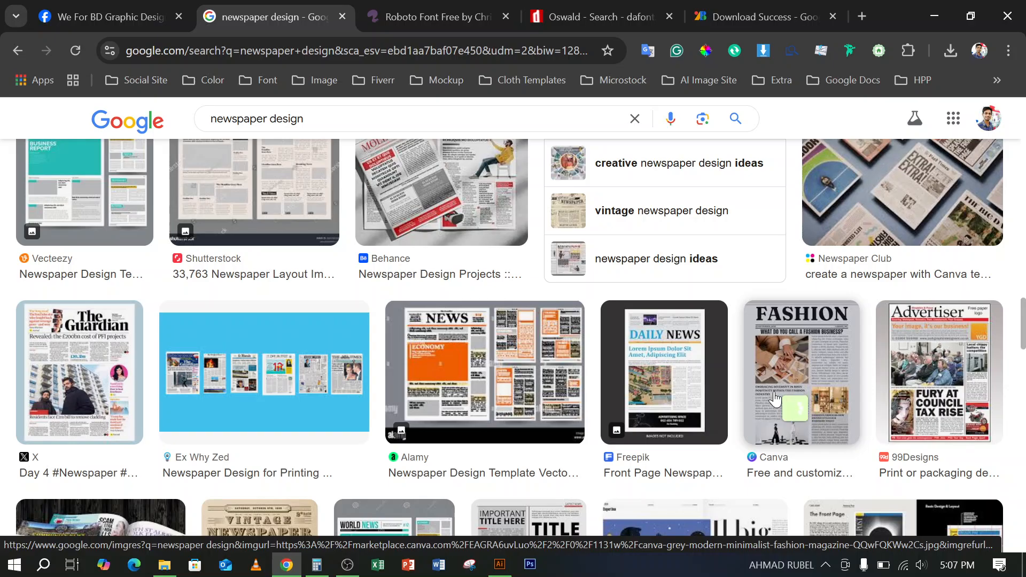
scroll(551, 386, "down", 1)
scroll(550, 386, "down", 2)
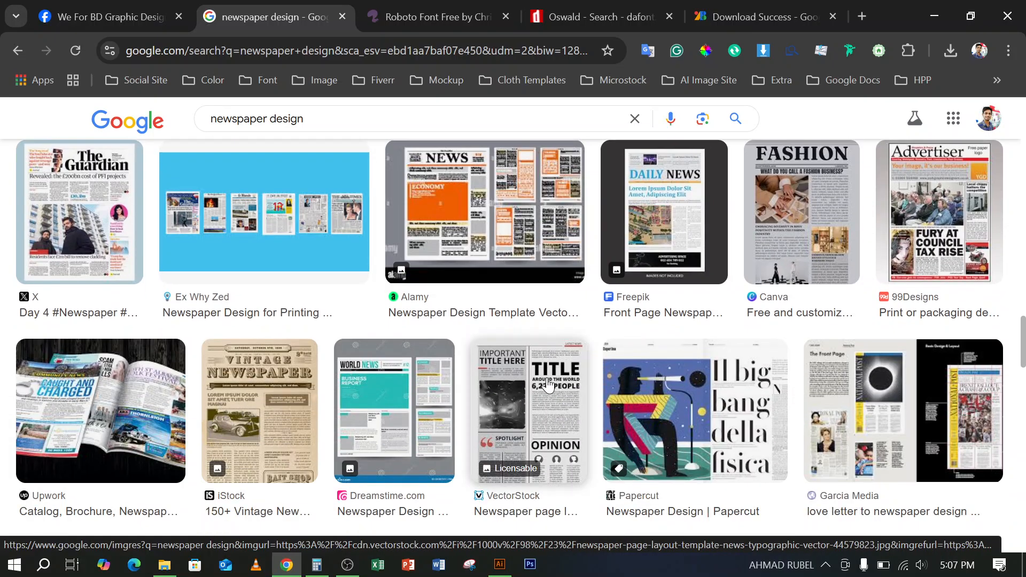
scroll(548, 384, "down", 1)
scroll(254, 402, "down", 3)
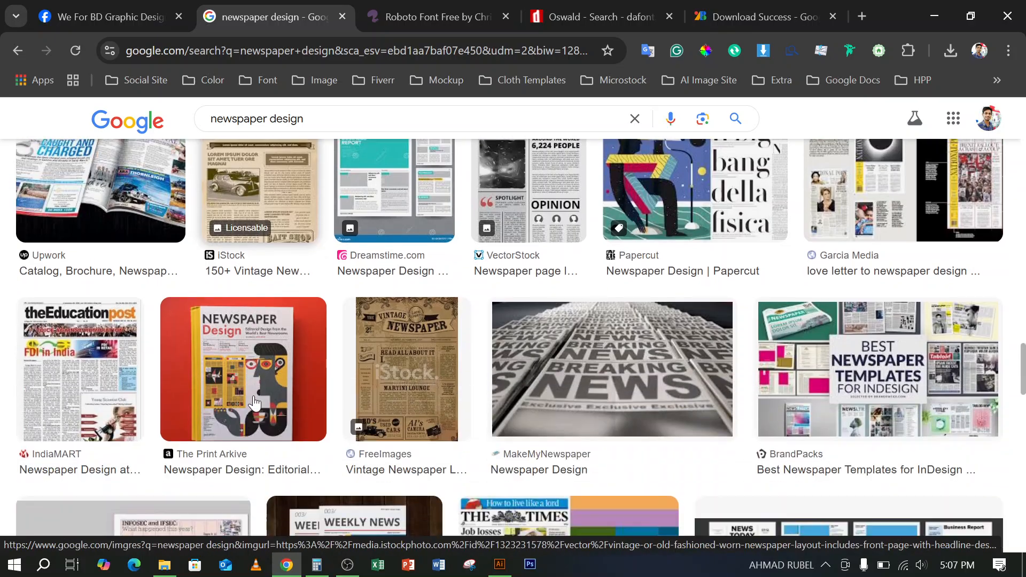
scroll(254, 402, "down", 4)
scroll(254, 401, "down", 6)
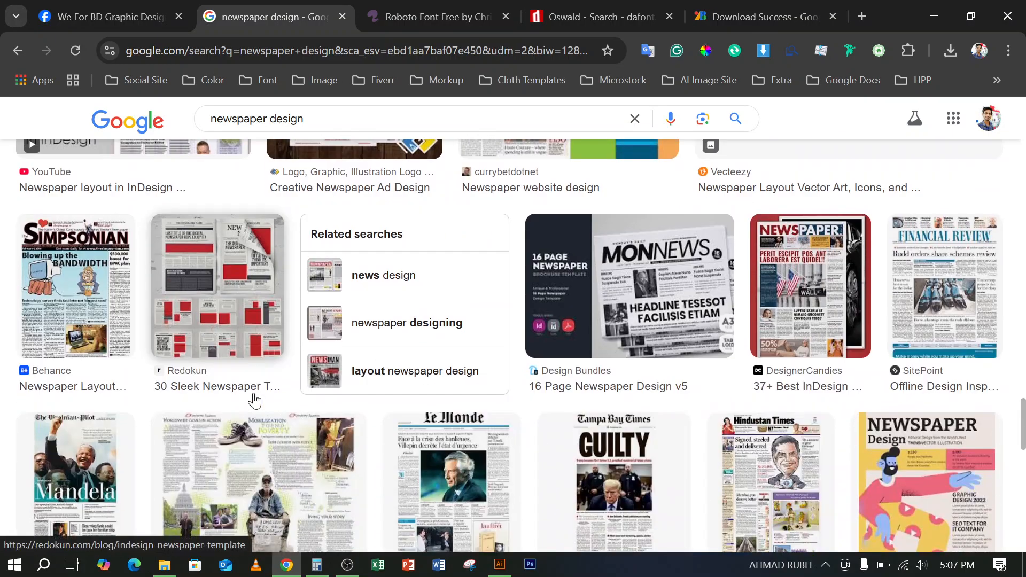
scroll(254, 401, "down", 5)
scroll(255, 398, "down", 6)
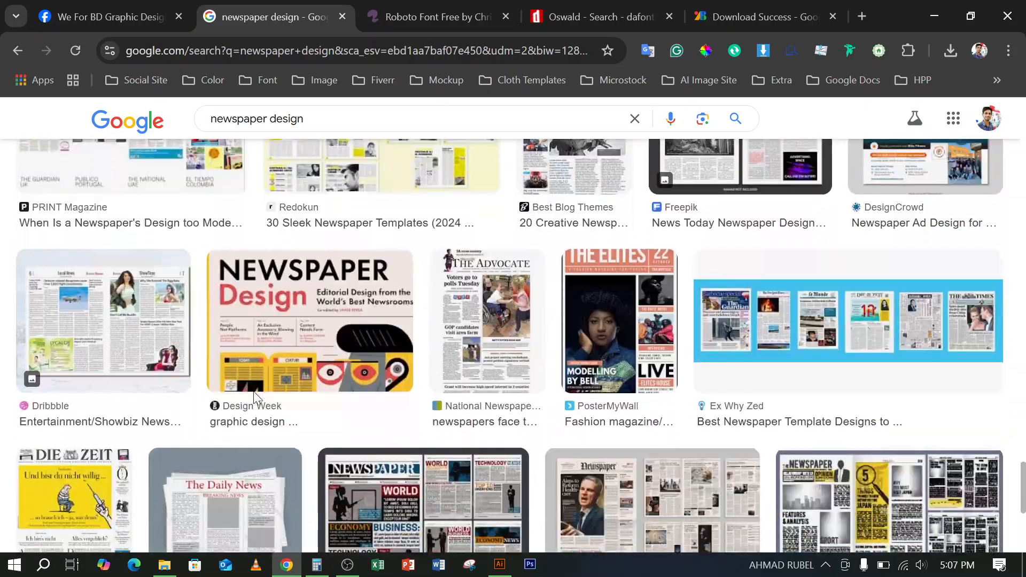
scroll(254, 399, "down", 4)
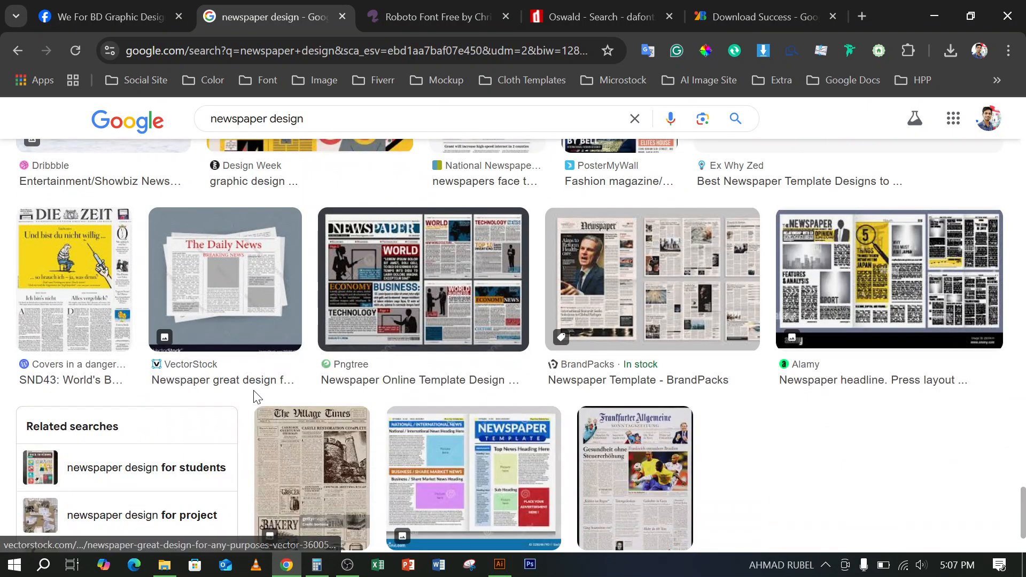
scroll(254, 396, "down", 4)
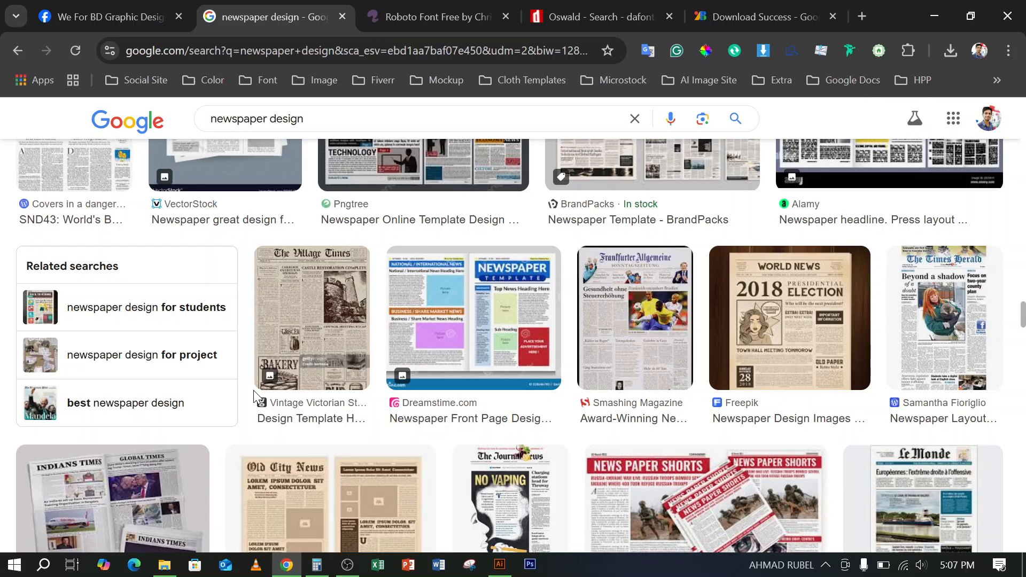
scroll(254, 395, "down", 7)
scroll(457, 401, "down", 8)
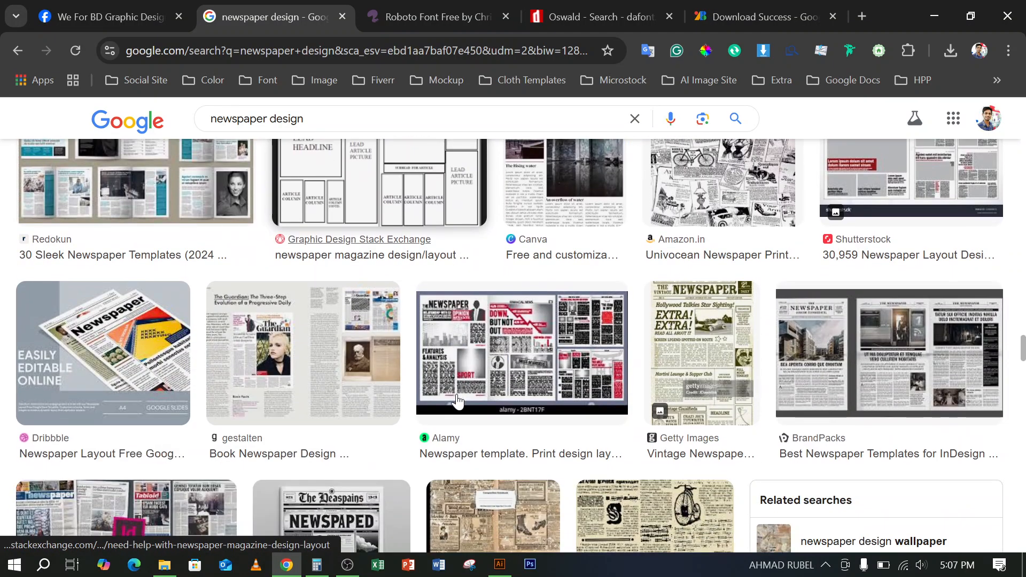
scroll(457, 401, "down", 2)
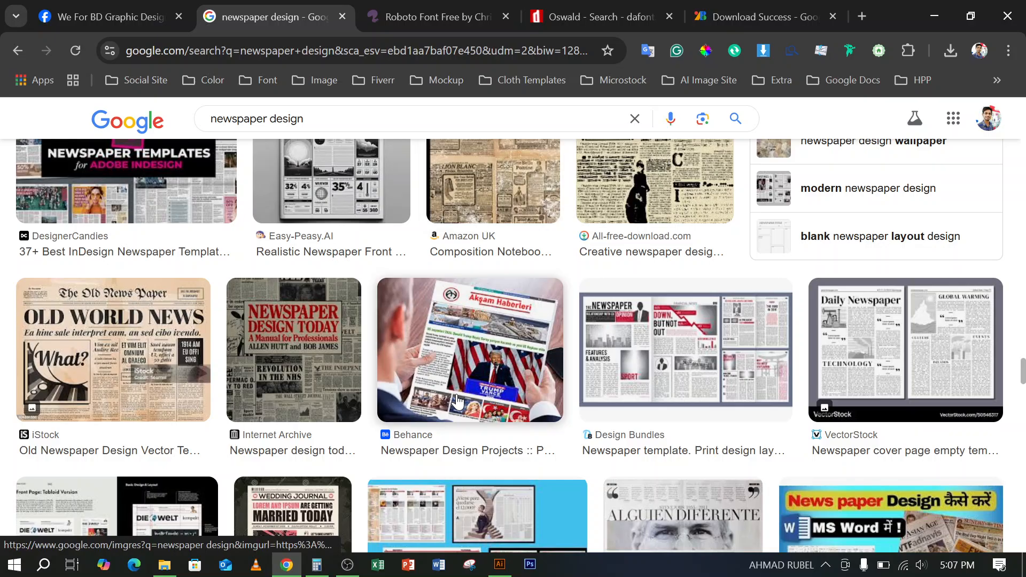
scroll(457, 401, "down", 10)
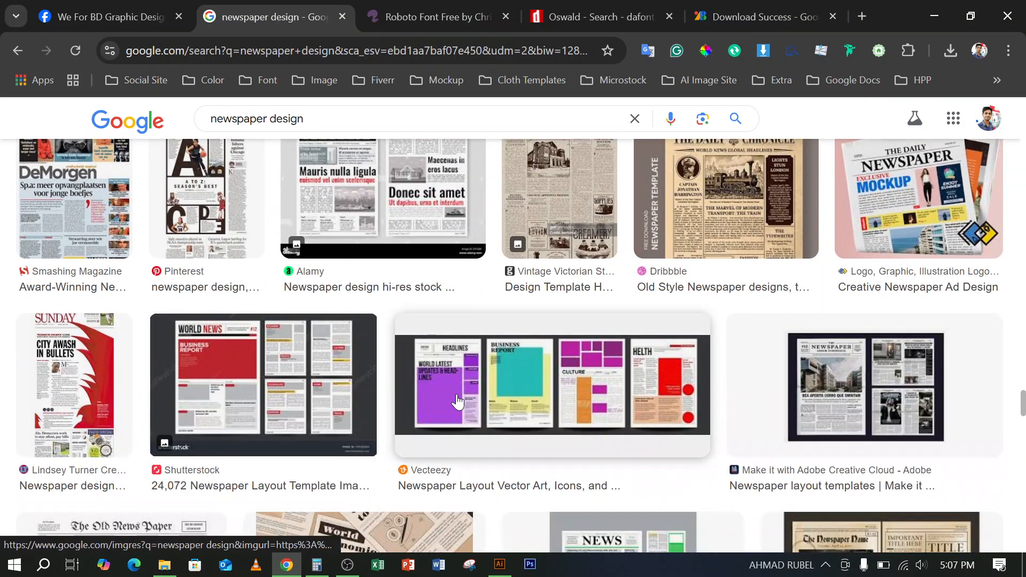
scroll(457, 401, "down", 6)
scroll(457, 401, "down", 4)
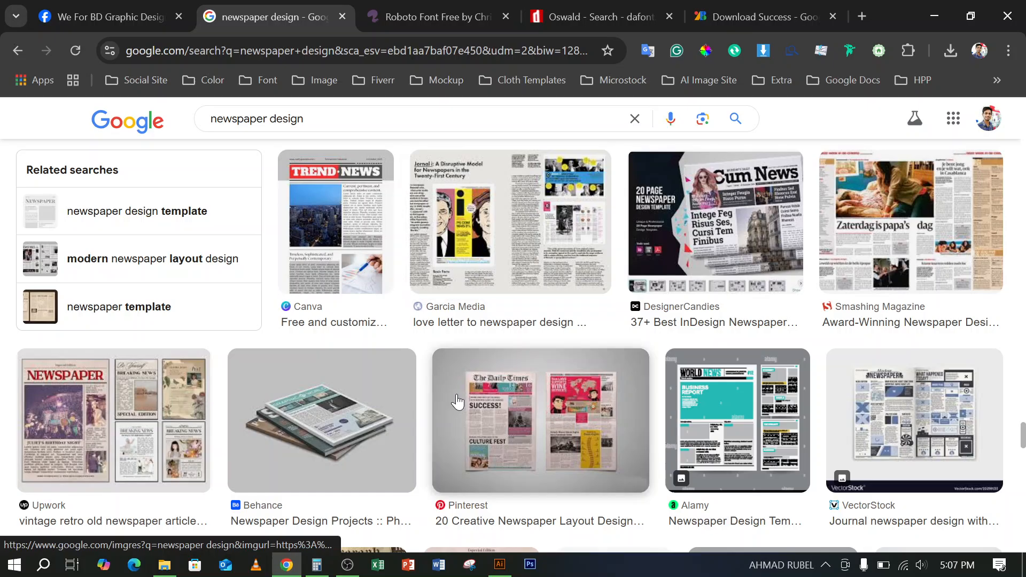
scroll(457, 401, "down", 6)
scroll(457, 401, "down", 6)
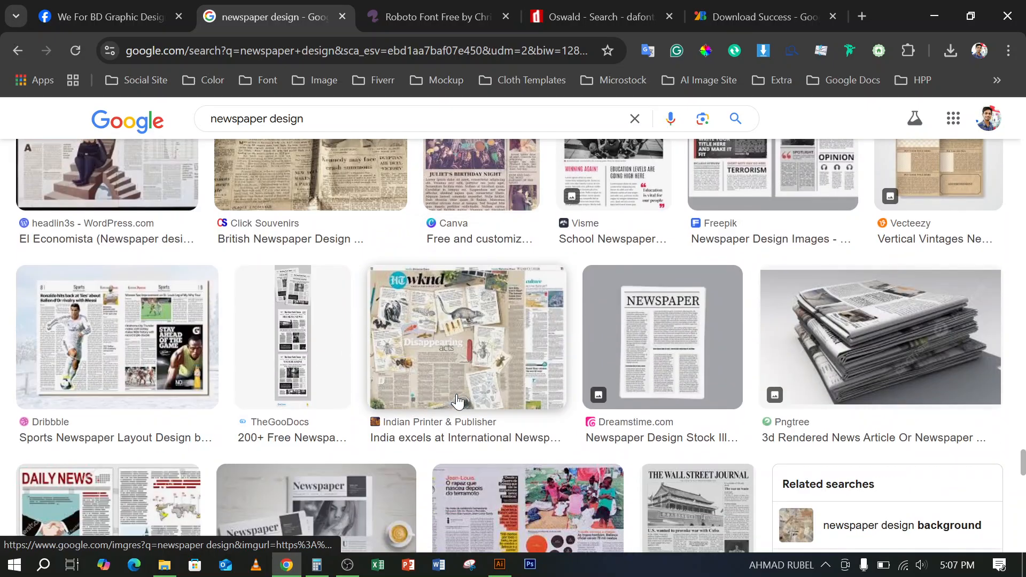
left_click(666, 336)
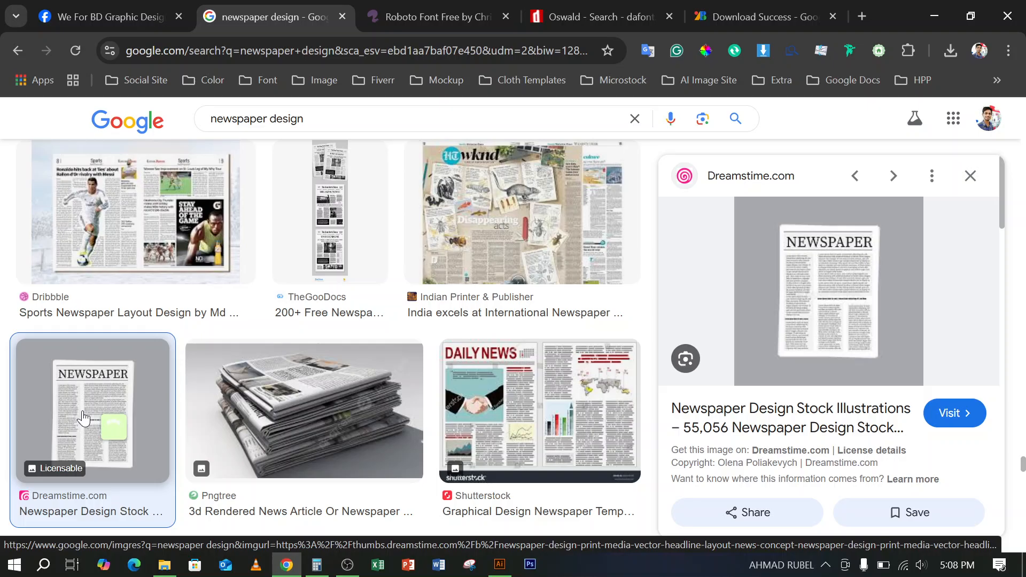
- Return to Illustrator, delete the lorem ipsum text frame, and add the point text "newspaper" near the top of the artboard
left_click(939, 16)
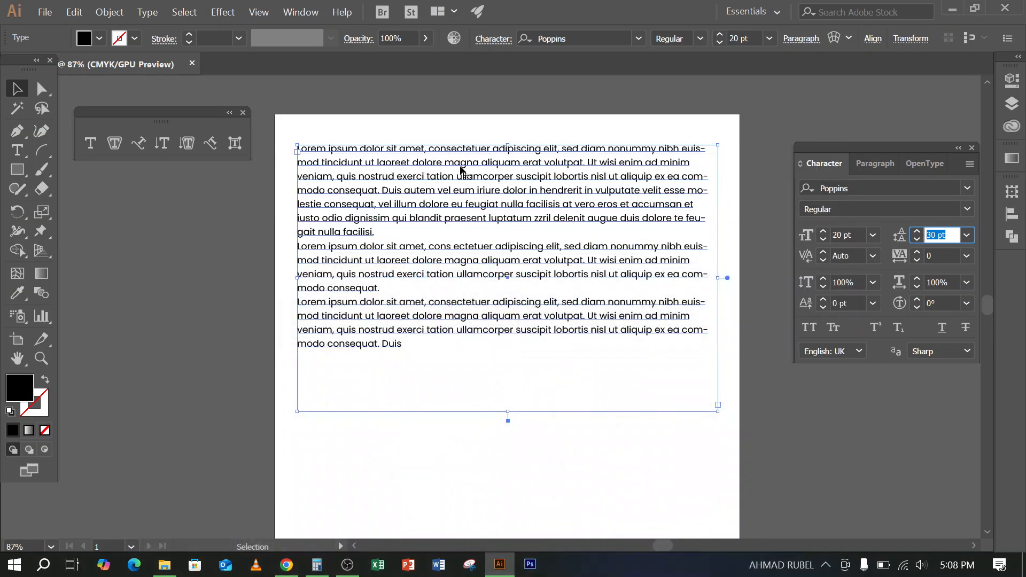
key("Delete")
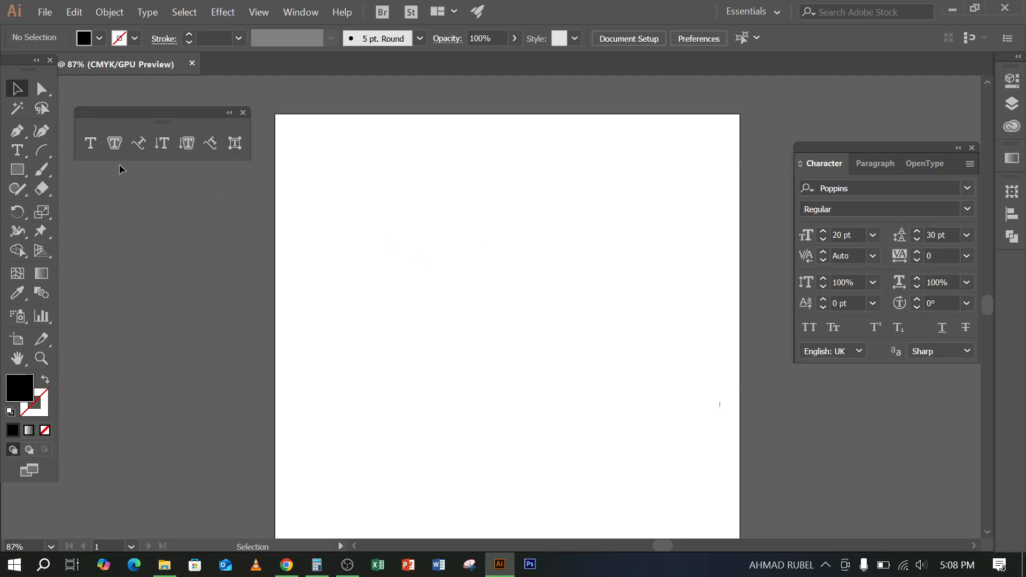
left_click(90, 144)
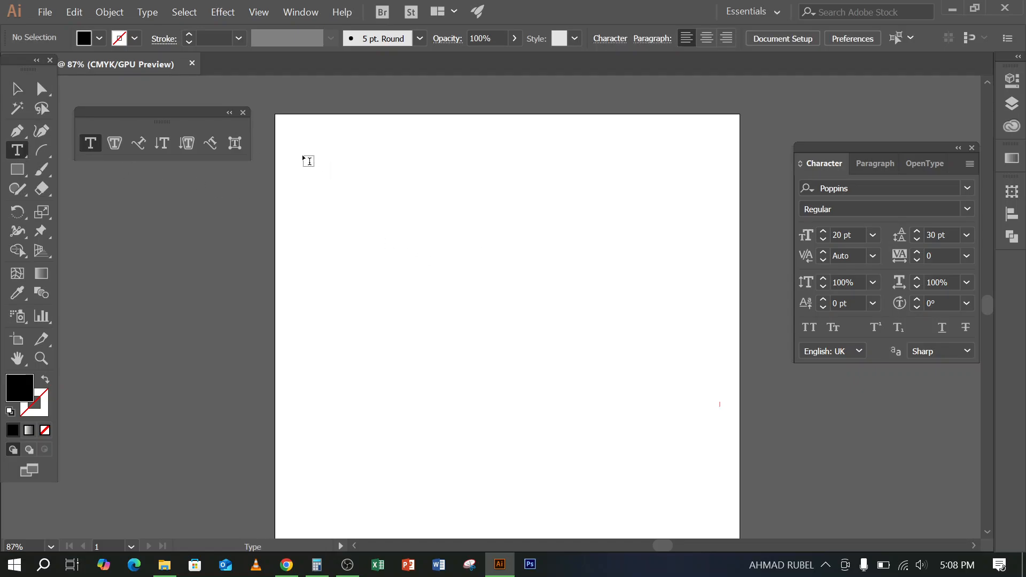
left_click(379, 176)
type("newspaper")
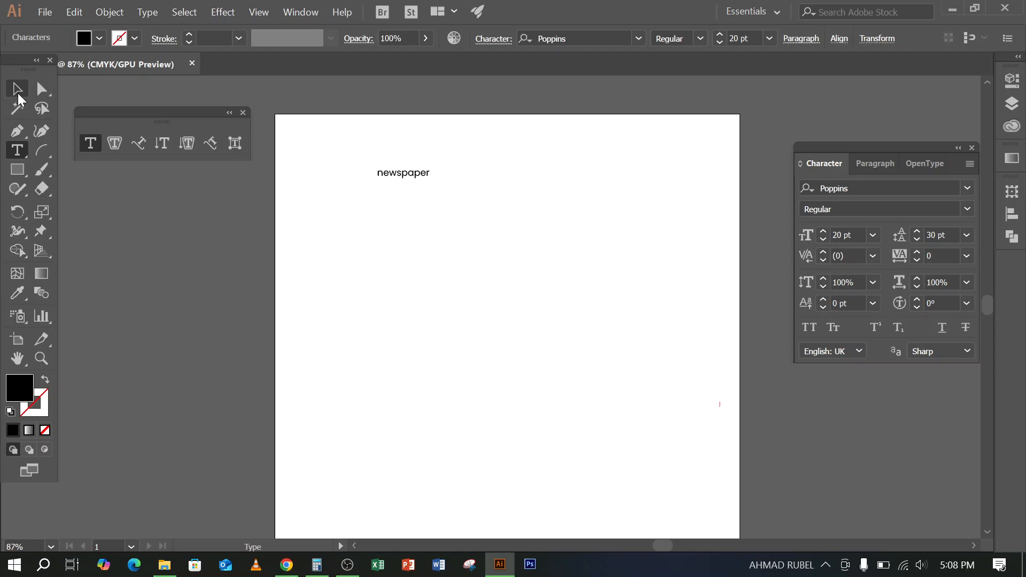
- Scale the "newspaper" text up to about 89.6 pt and move it to the artboard's top edge as a headline
left_click(18, 91)
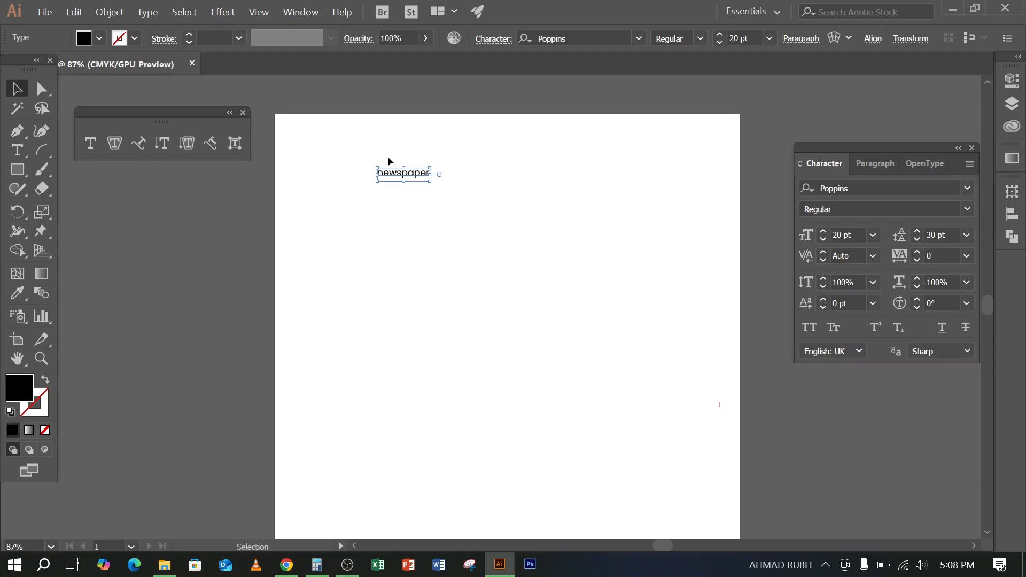
left_click_drag(431, 178, 756, 229)
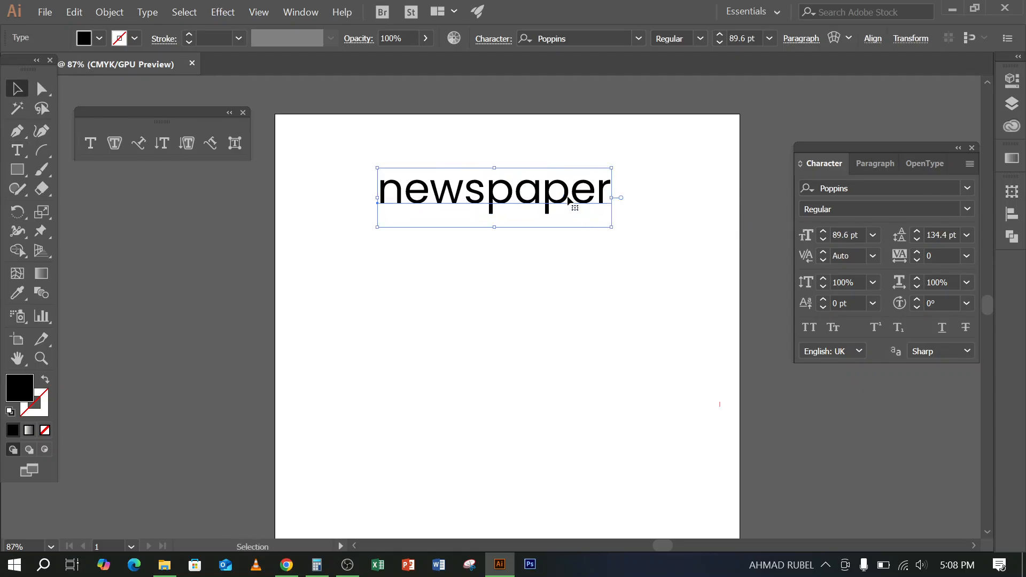
left_click_drag(572, 198, 565, 157)
left_click(695, 185)
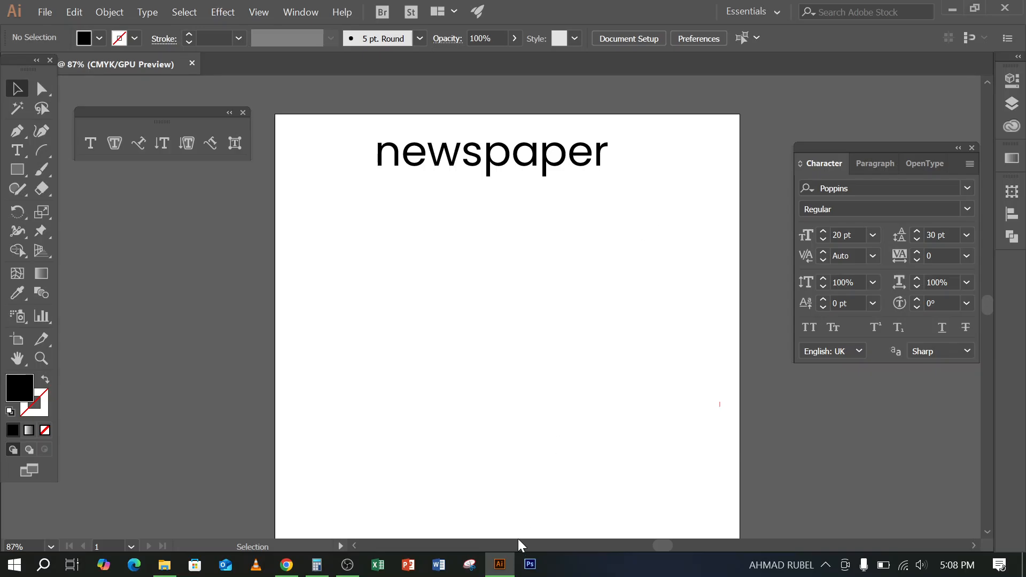
- Check the newspaper reference in Chrome, return to Illustrator, and draw a horizontal line across most of the artboard beneath the headline
left_click(287, 565)
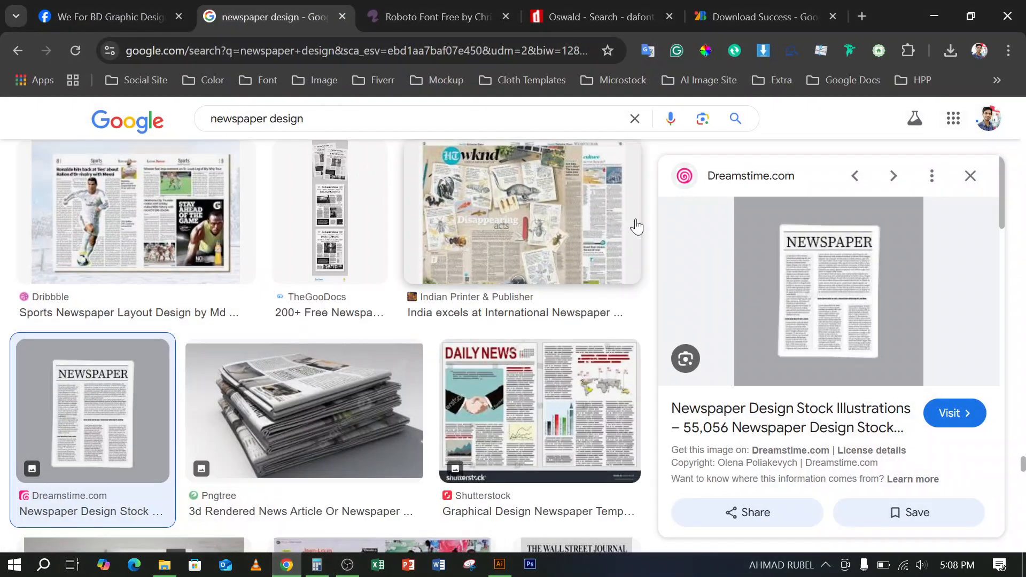
left_click(933, 17)
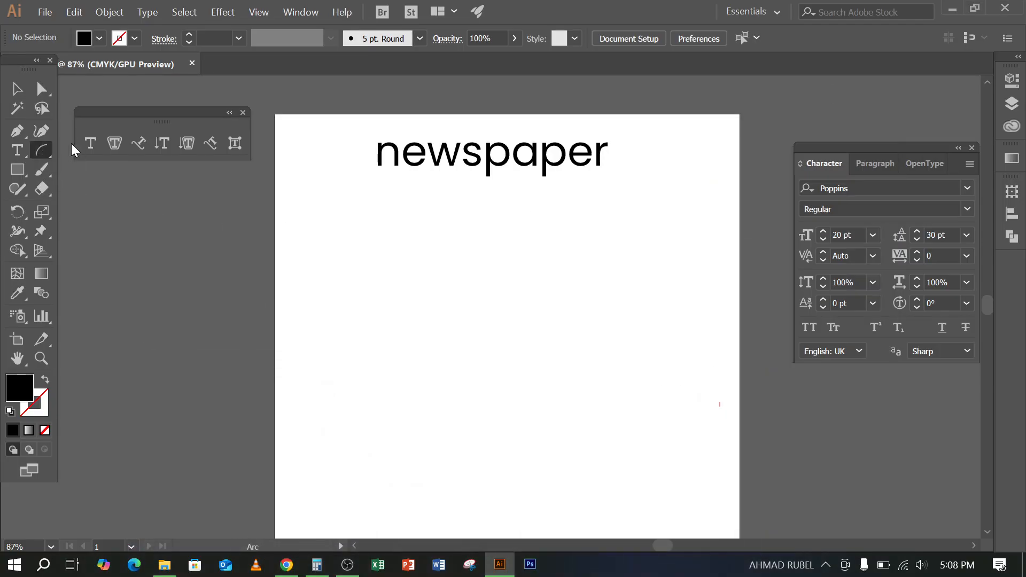
left_click(43, 151)
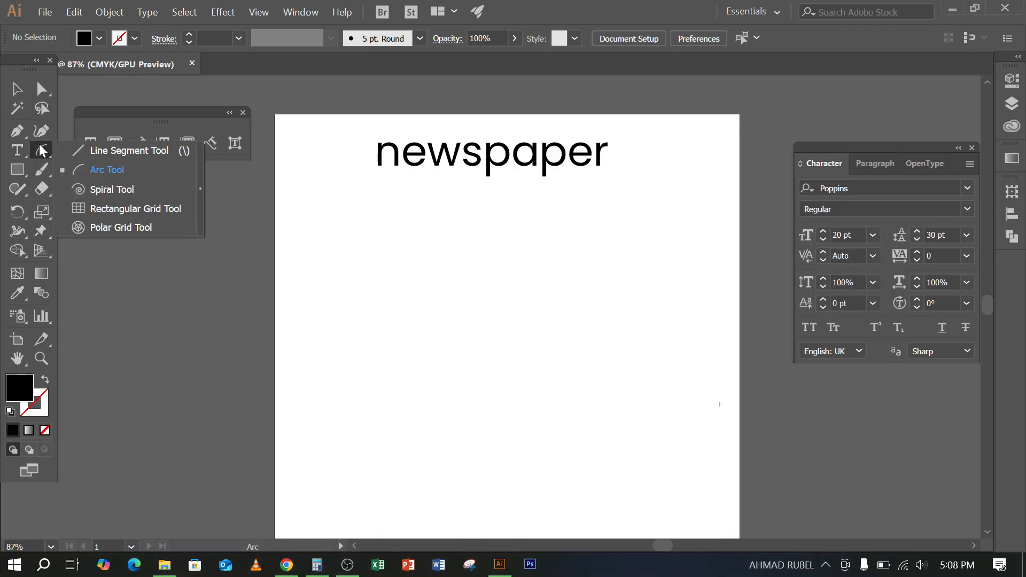
left_click(97, 150)
left_click_drag(314, 187, 702, 188)
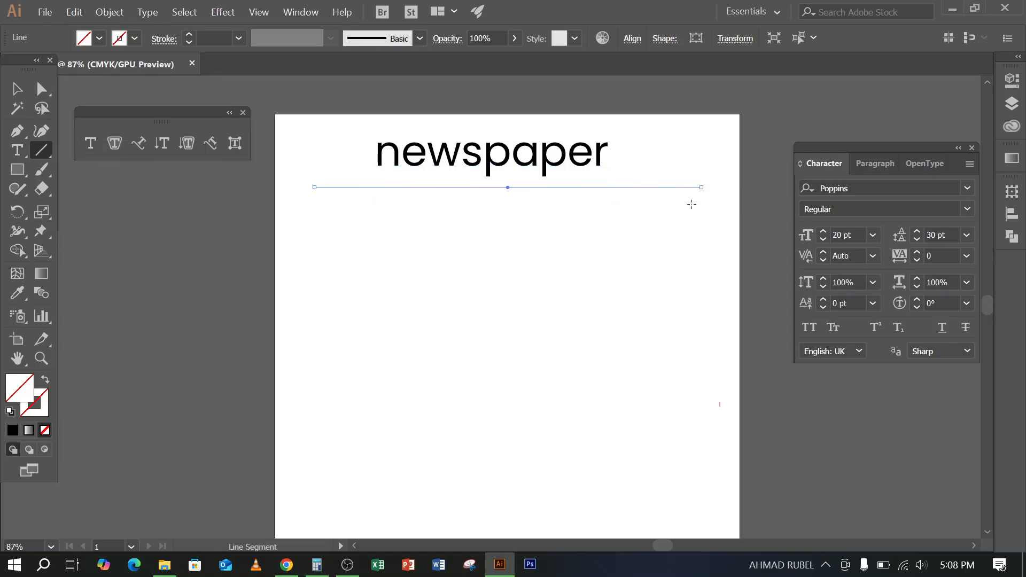
- Set the stroke weight of the line beneath the headline to 5 pt
left_click(188, 36)
left_click(189, 36)
left_click(189, 36)
left_click(189, 37)
left_click(189, 36)
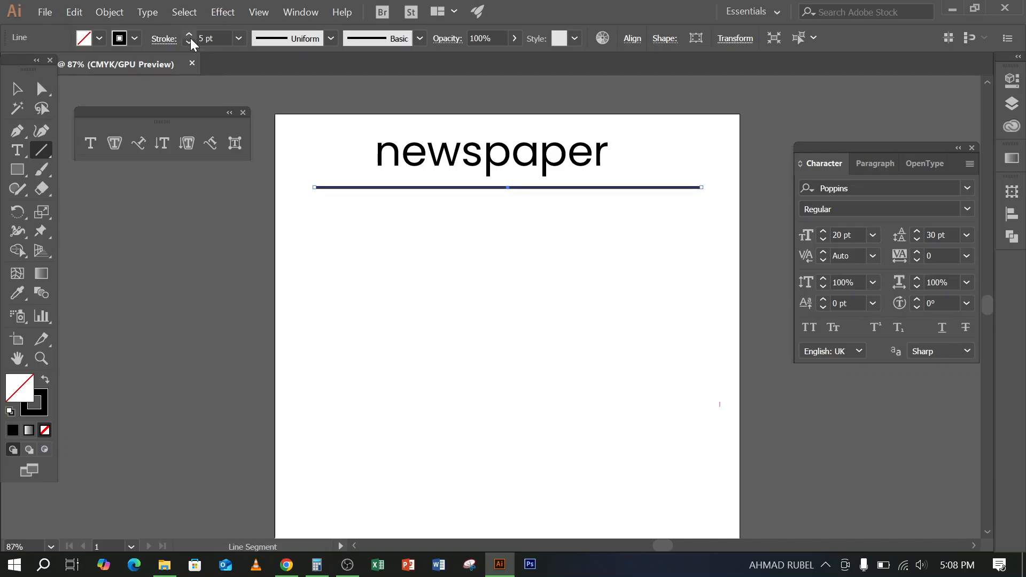
- Draw two side-by-side area text frames of placeholder text beneath the headline's line, filling most of the artboard's height
left_click(16, 89)
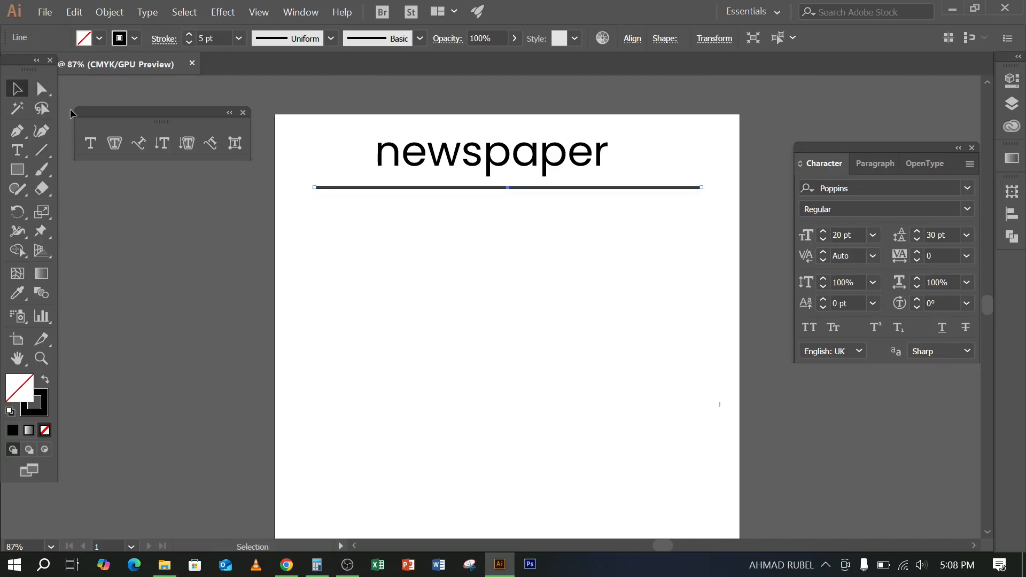
left_click(90, 142)
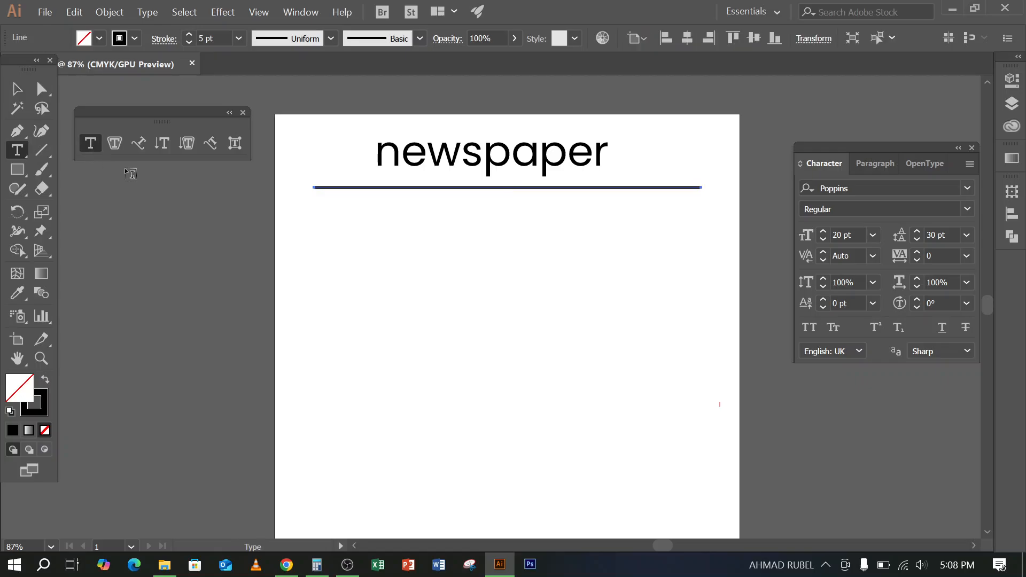
scroll(333, 225, "down", 1)
left_click_drag(298, 176, 491, 493)
left_click(18, 90)
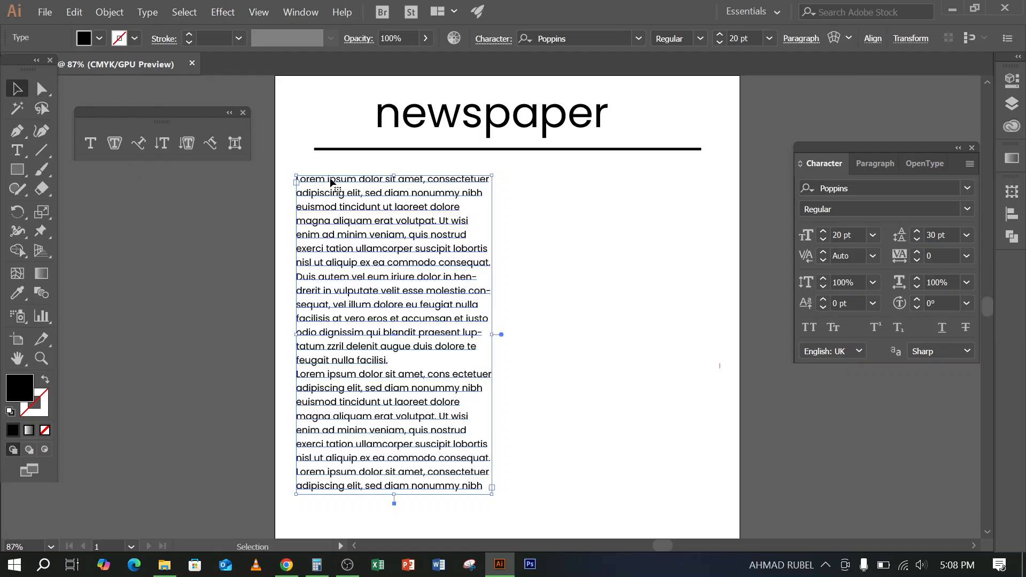
left_click(17, 150)
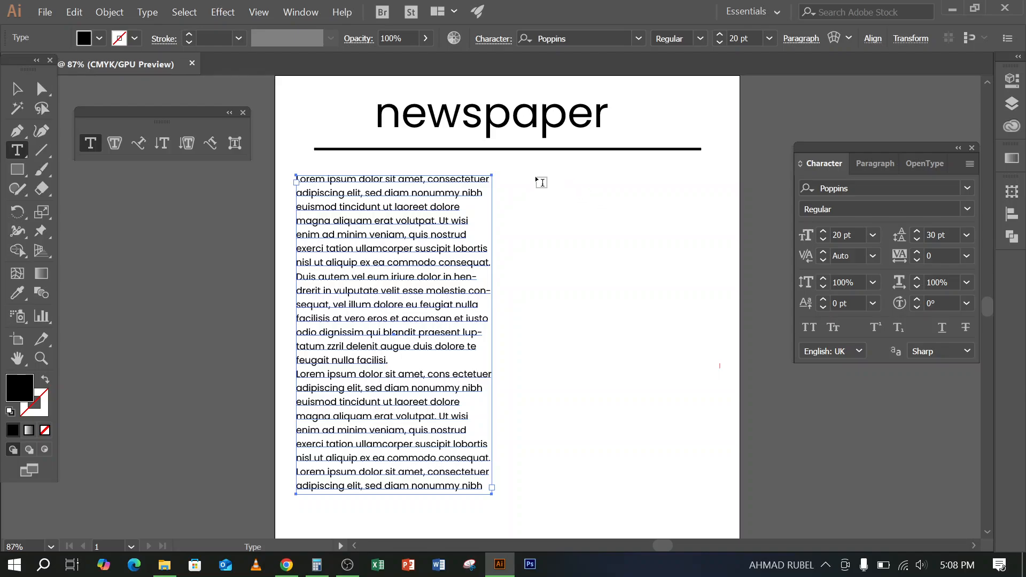
left_click_drag(536, 179, 719, 500)
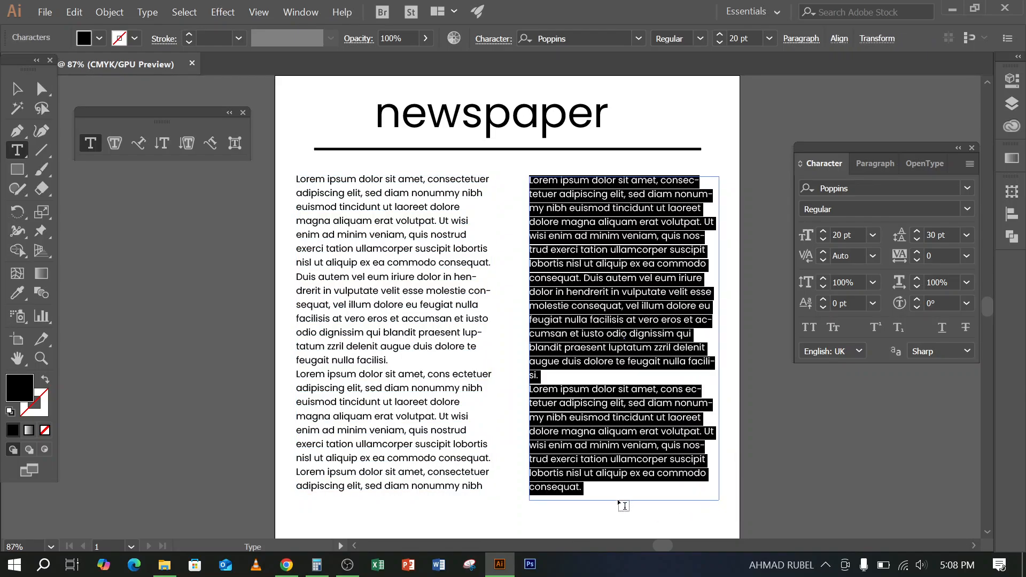
left_click(18, 90)
left_click(189, 246)
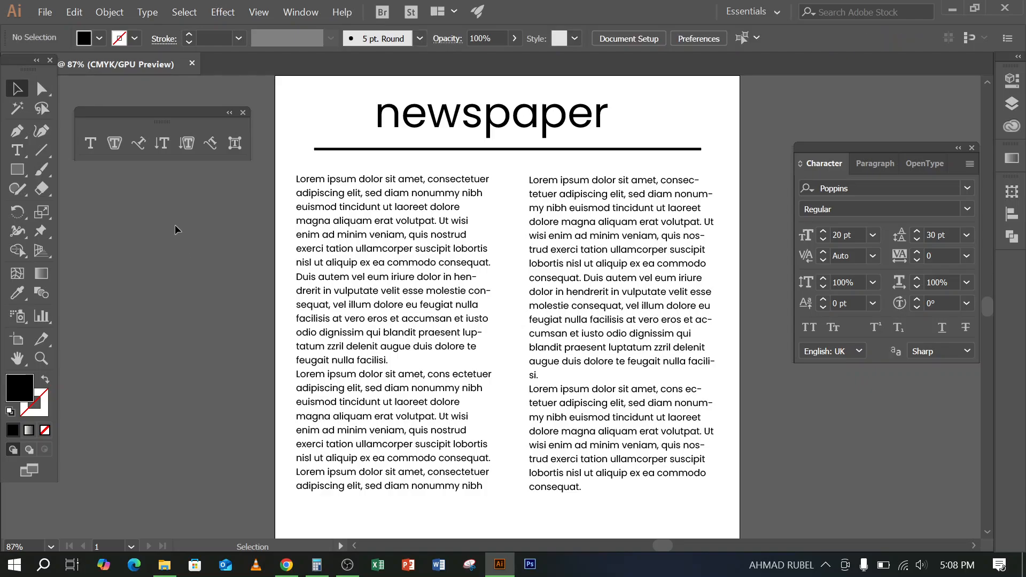
left_click(349, 567)
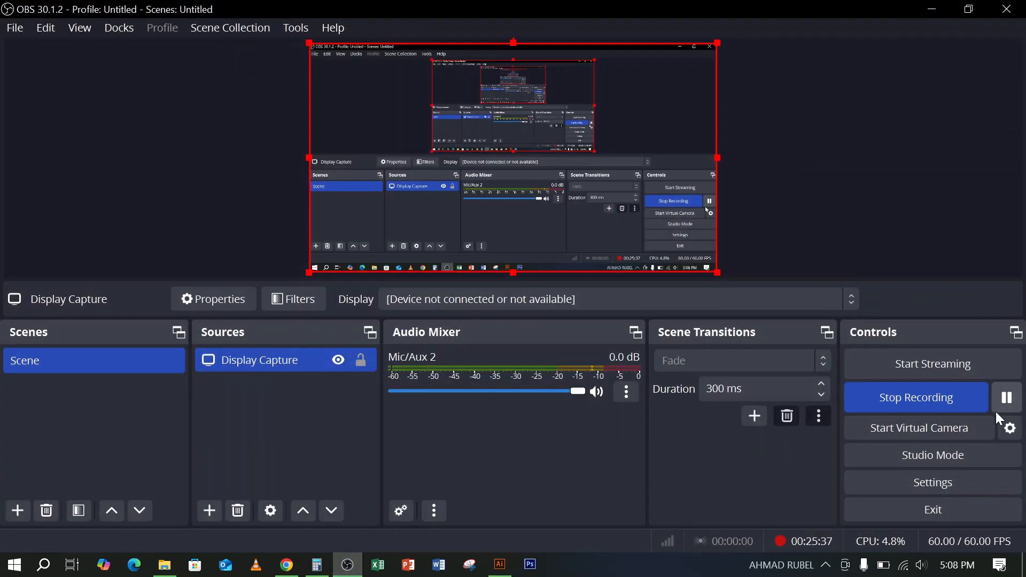
left_click(1013, 401)
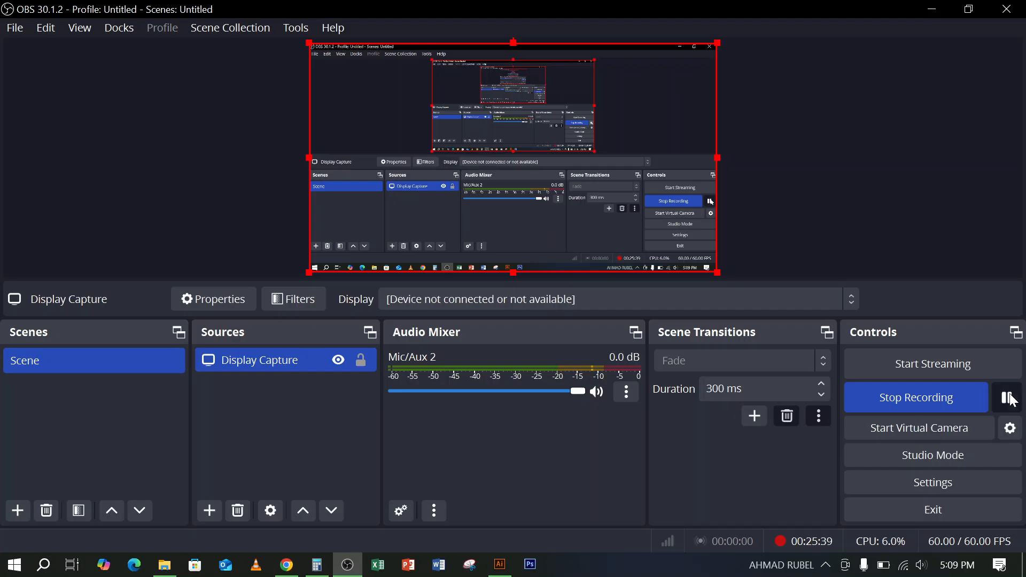
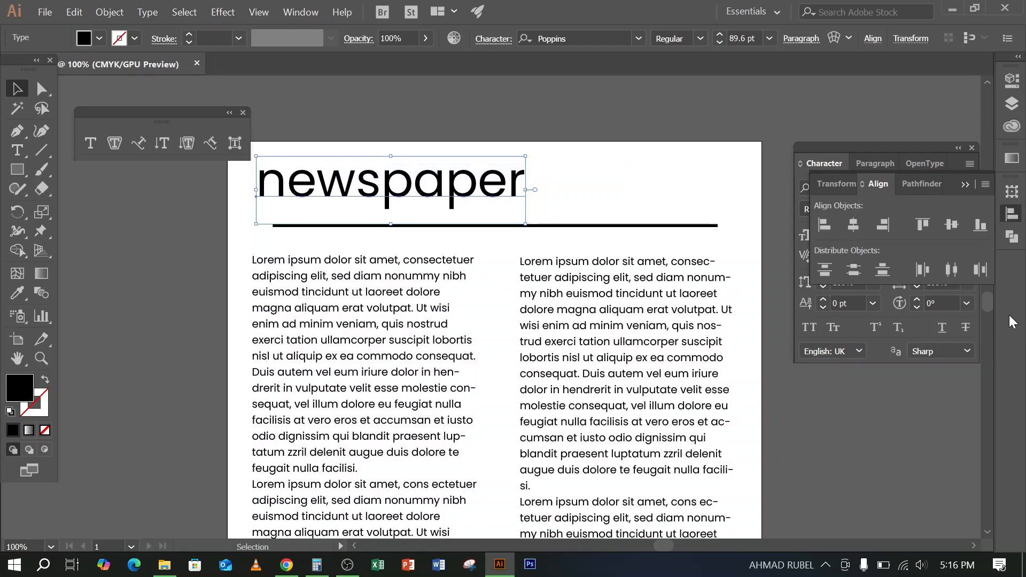
- Show the full Align options, set alignment to the artboard, and centre the "newspaper" headline horizontally on it
left_click(988, 188)
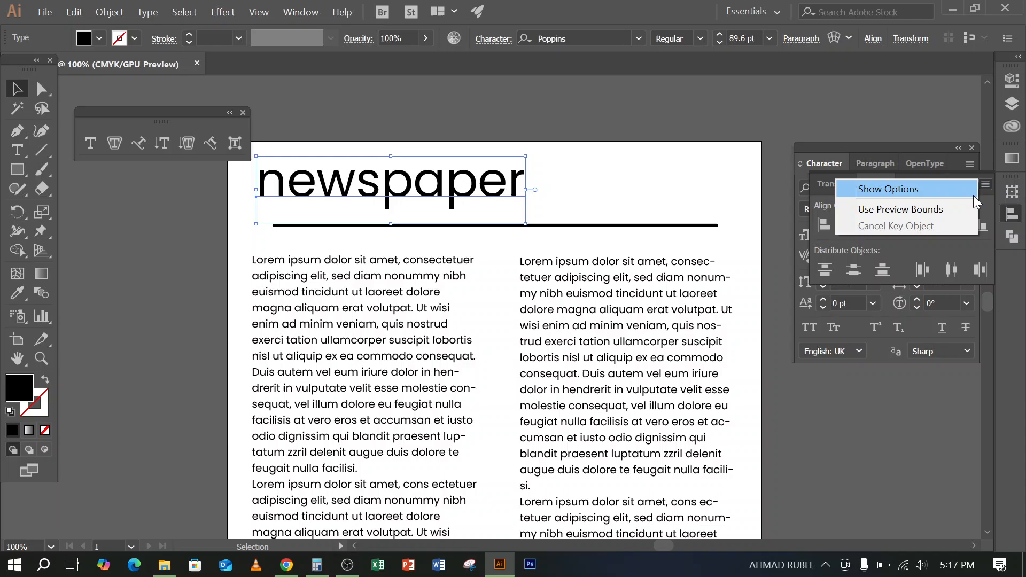
left_click(886, 196)
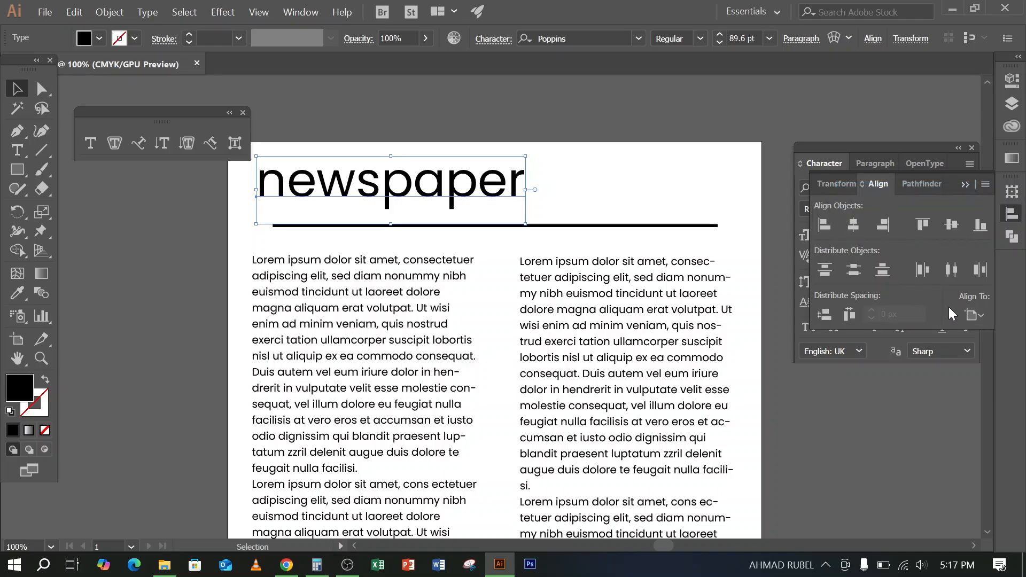
left_click(975, 316)
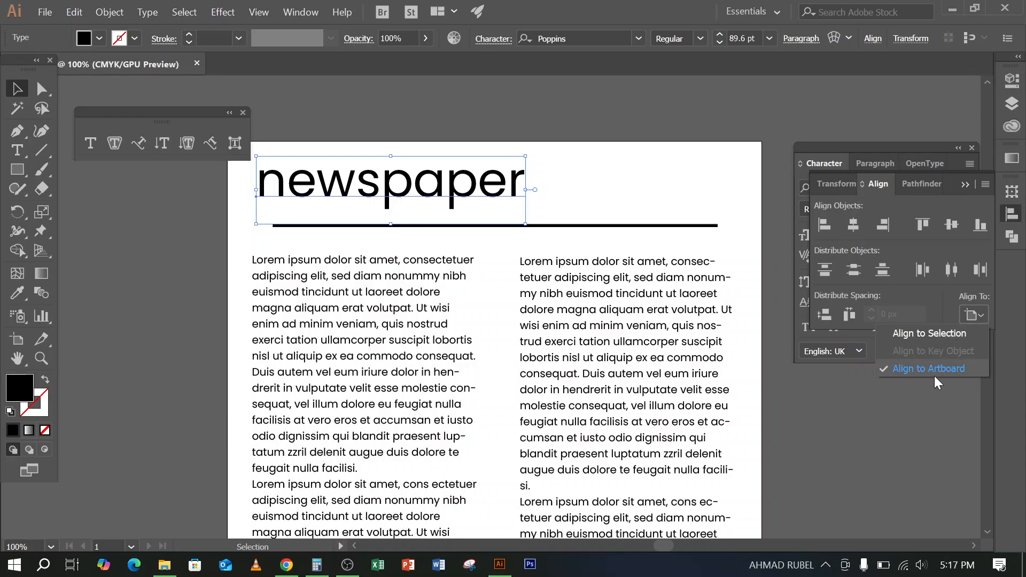
left_click(967, 371)
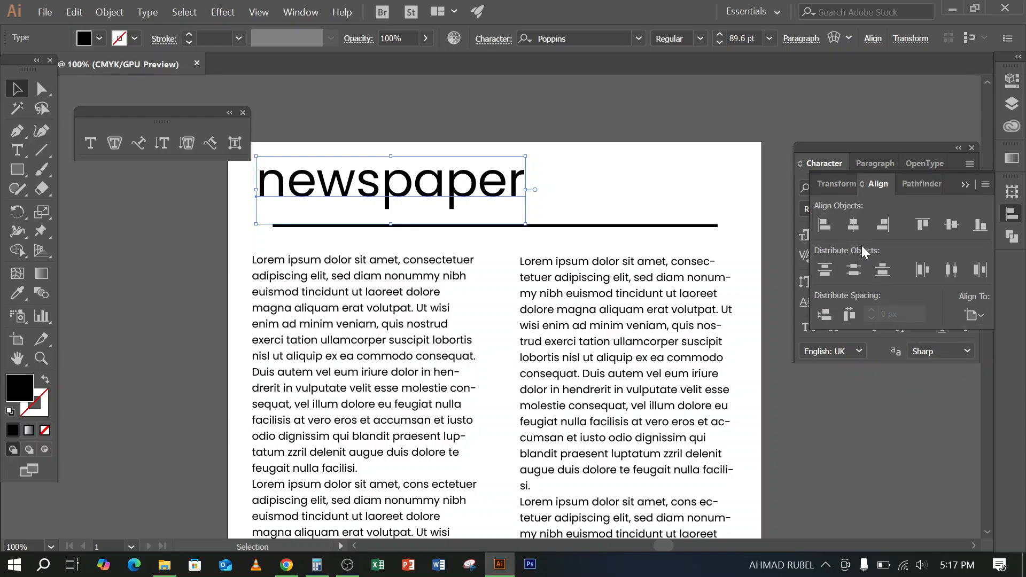
left_click(857, 225)
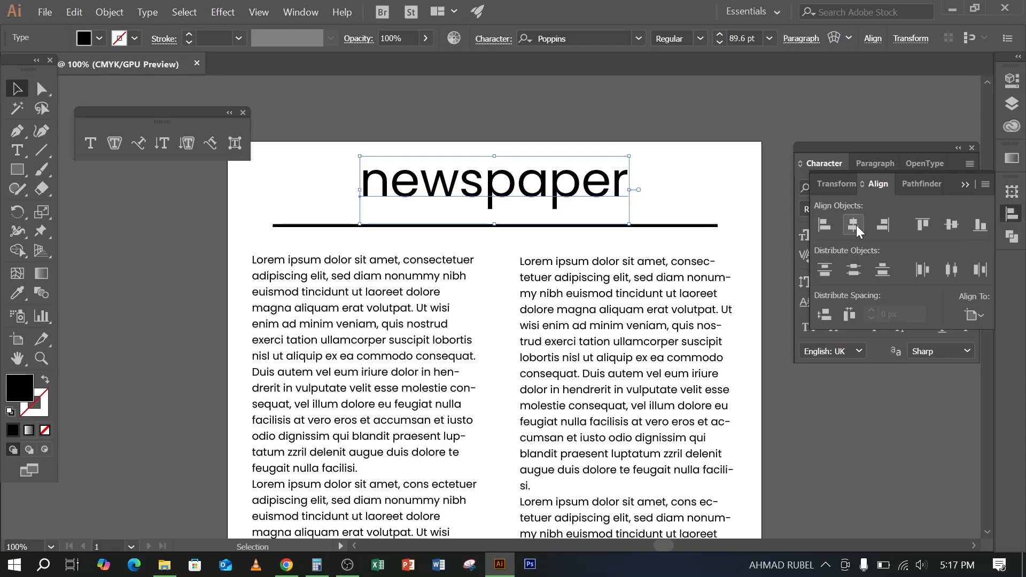
left_click(882, 227)
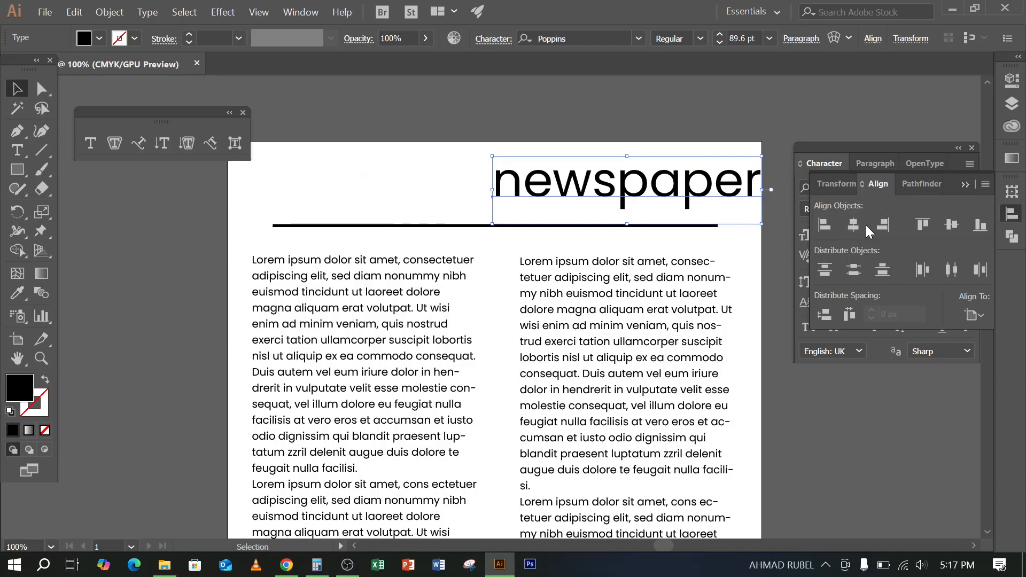
left_click(858, 226)
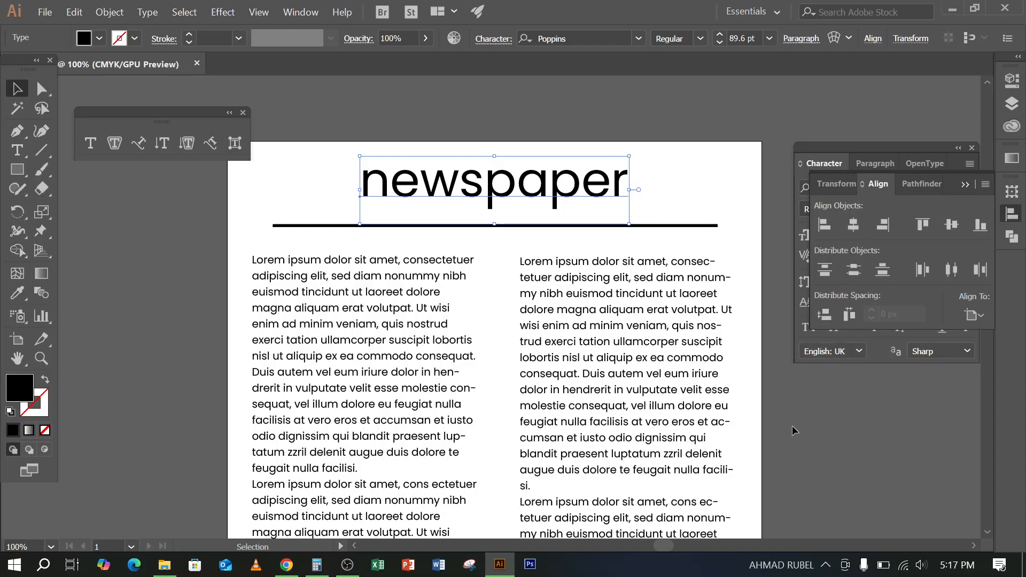
- Close the floating type tools and move the right text column down about three lines below the left column's top
scroll(483, 403, "down", 5)
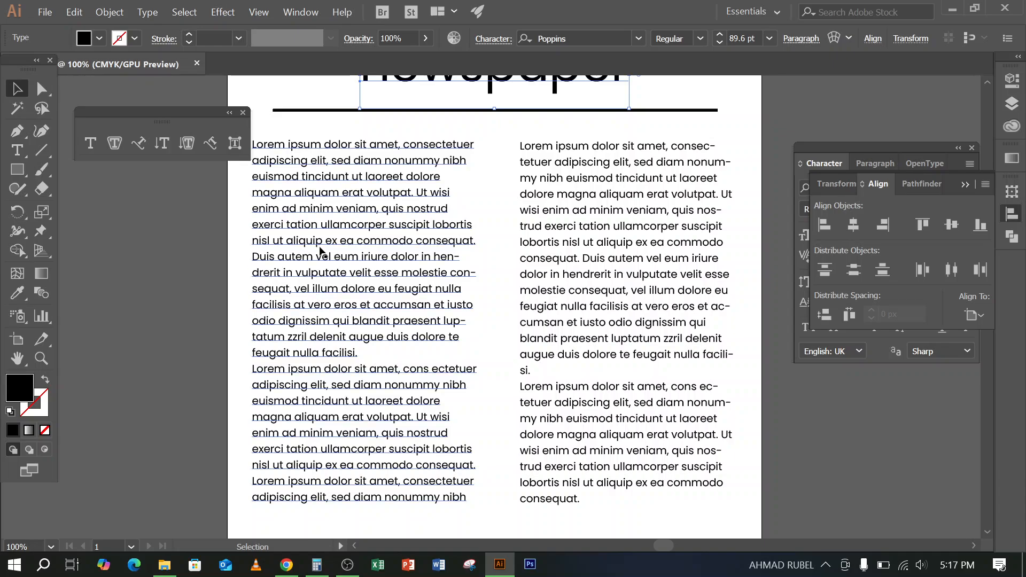
left_click(242, 113)
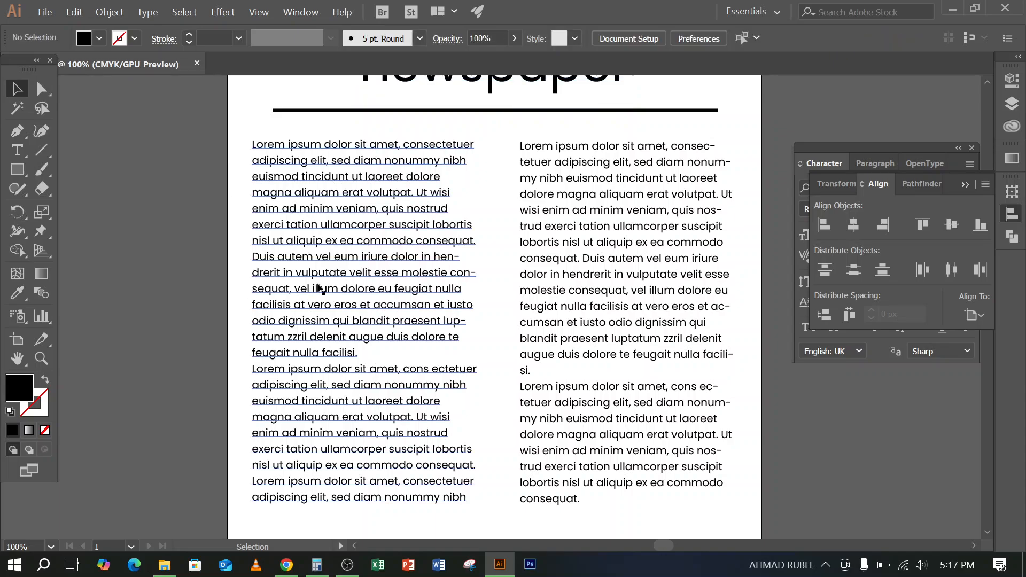
scroll(321, 289, "up", 2)
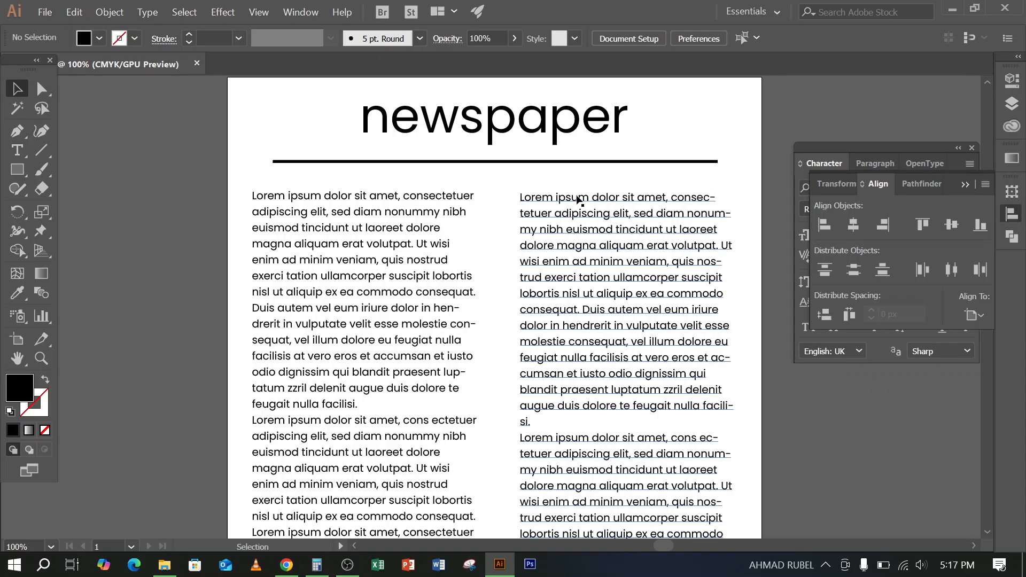
left_click(551, 208)
scroll(433, 211, "down", 1)
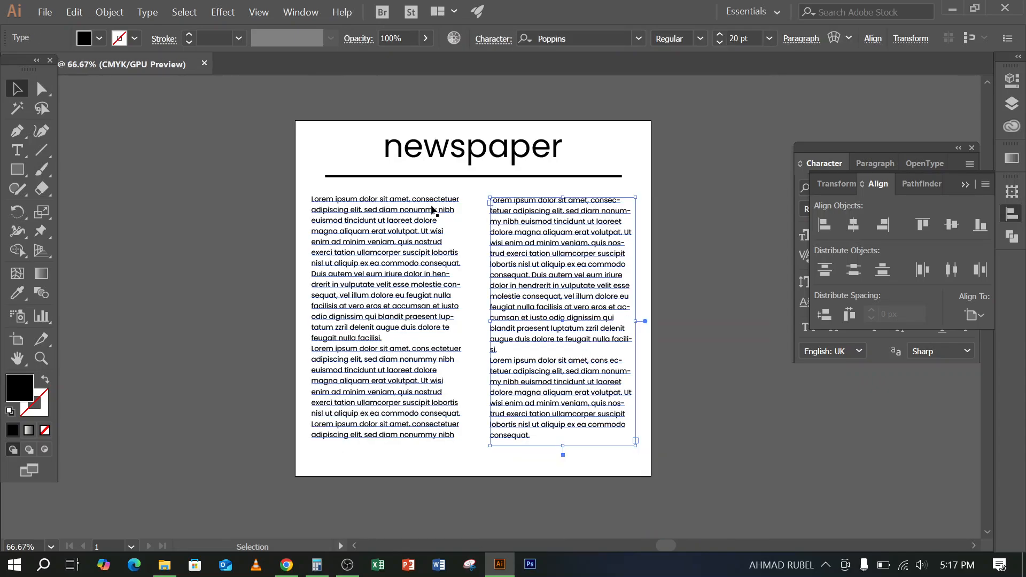
left_click(430, 208)
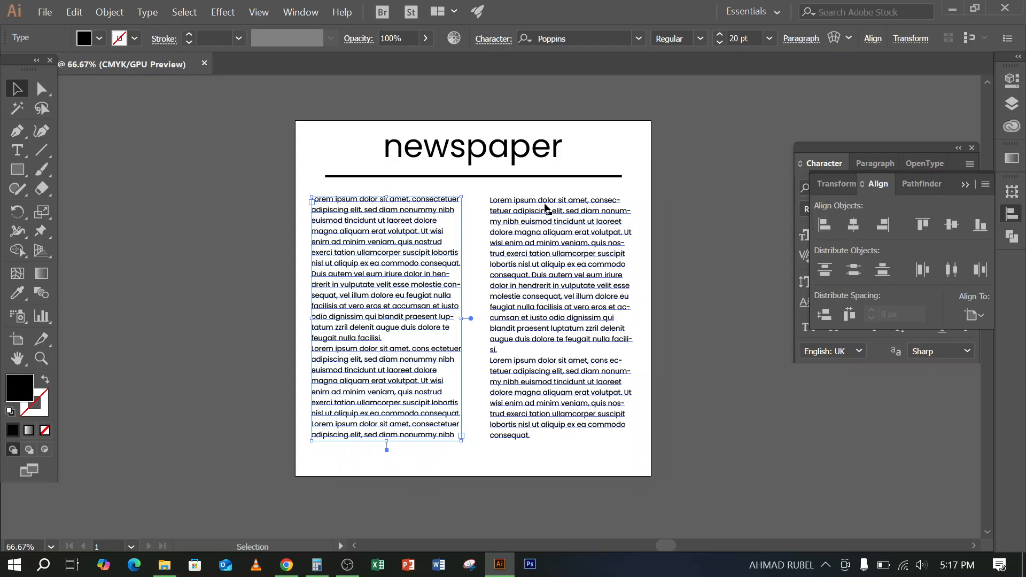
left_click_drag(545, 204, 526, 233)
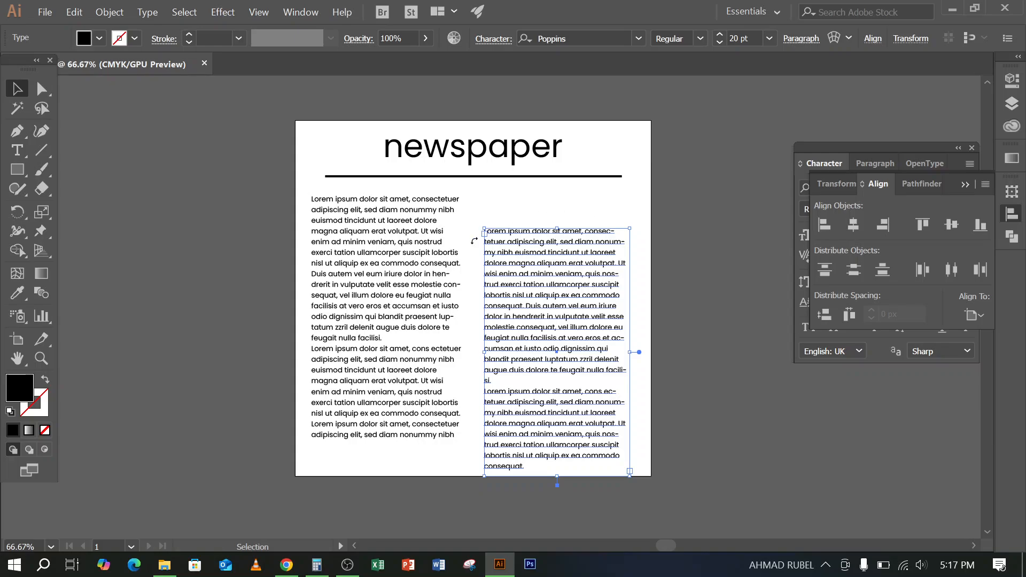
- Select both text columns and try the right and left columns in turn as the key object for alignment
left_click_drag(280, 267, 584, 303)
left_click(260, 293)
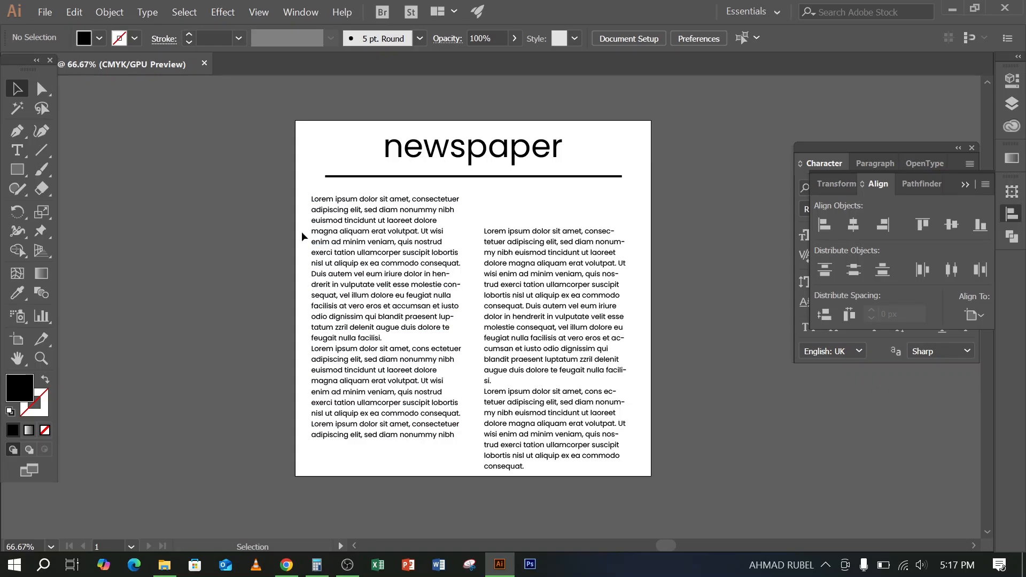
left_click(552, 332)
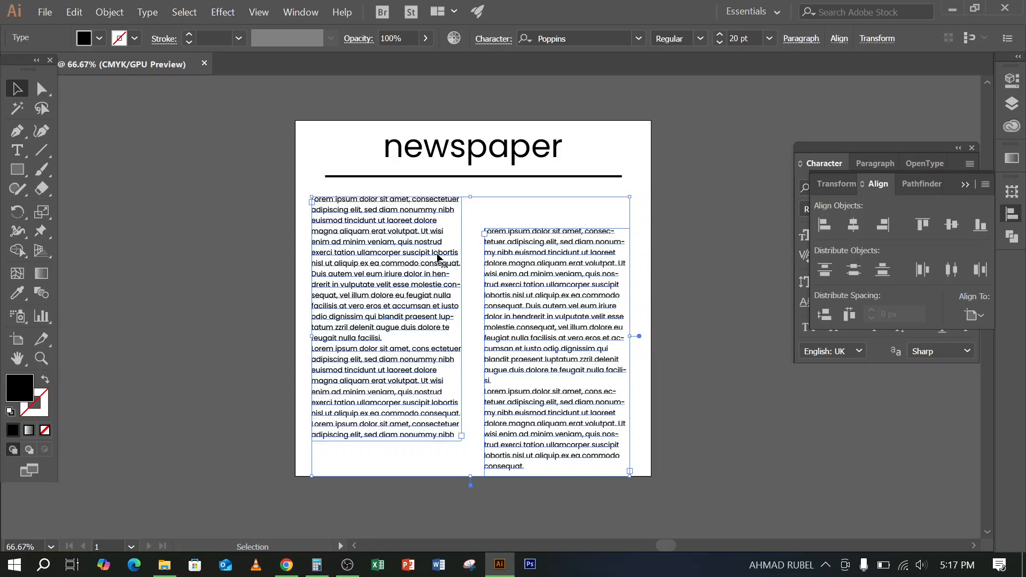
left_click(568, 235)
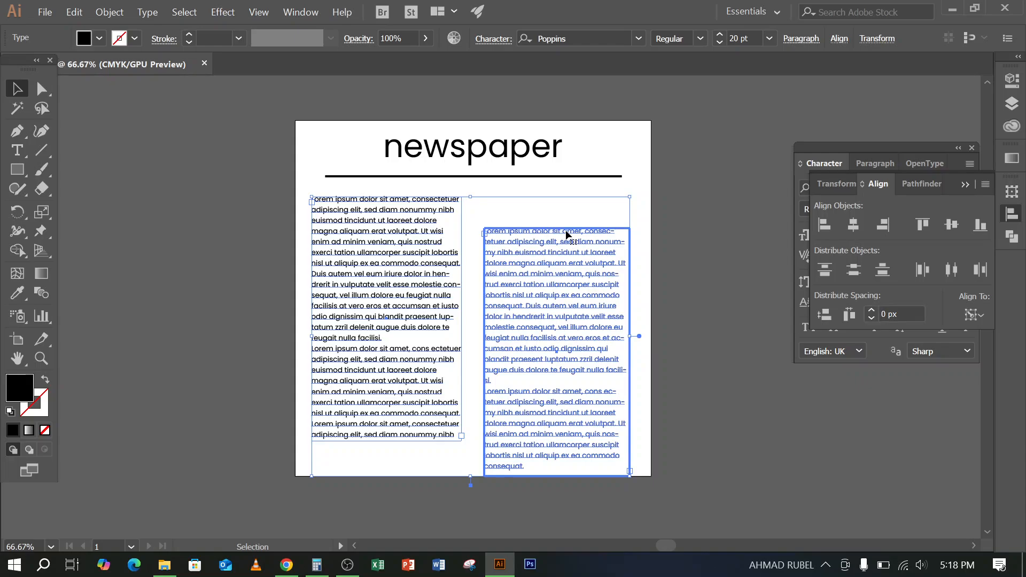
left_click(416, 202)
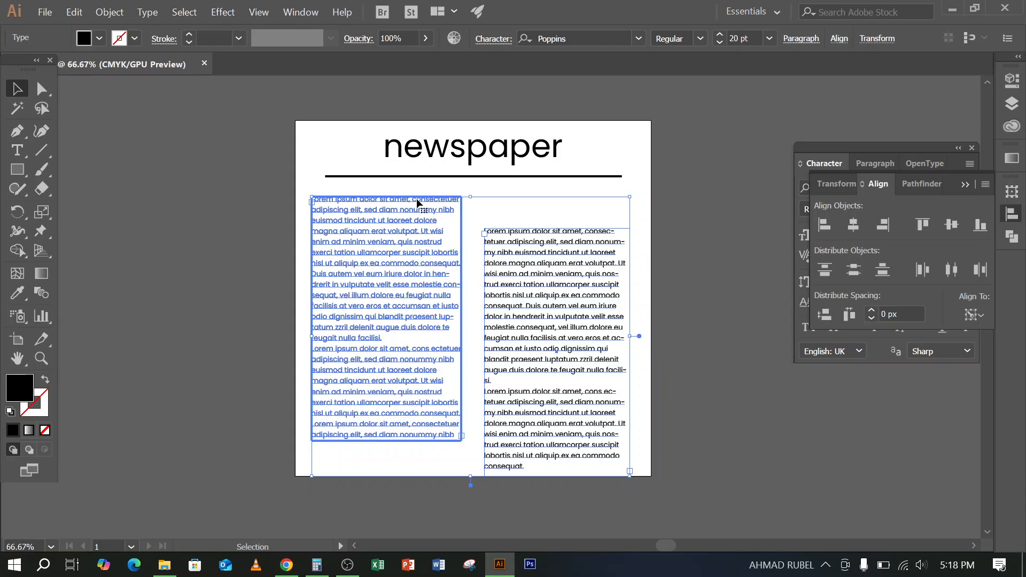
left_click(304, 242)
- Reselect both text columns, make the left one the key object, and align their top edges to it
left_click_drag(284, 239, 561, 321)
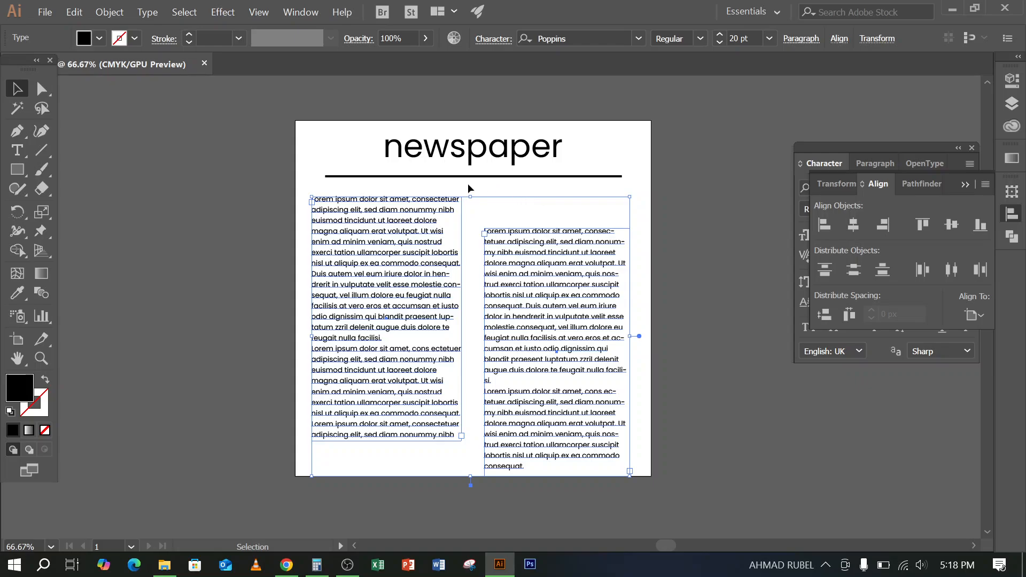
left_click(418, 204)
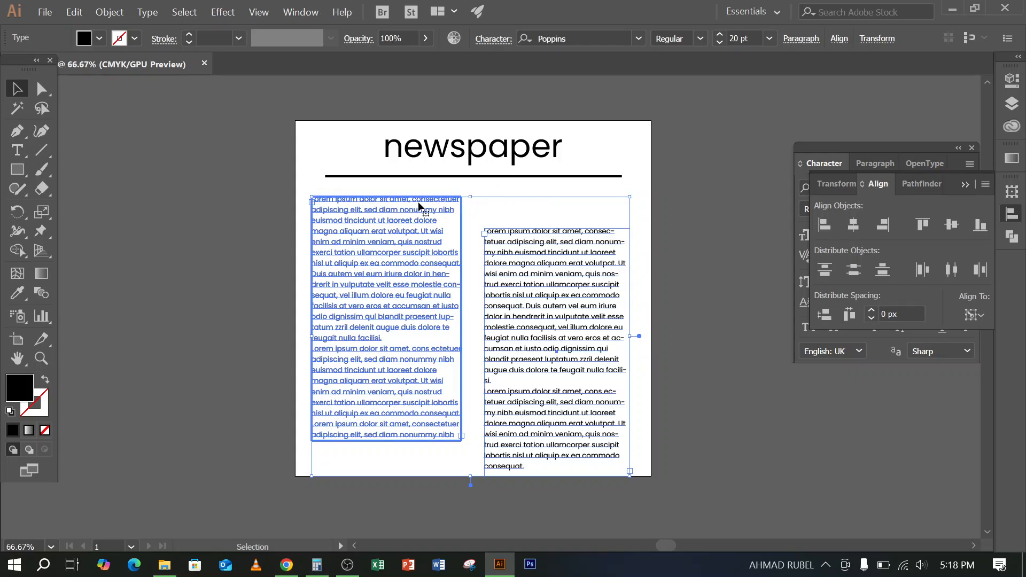
left_click(525, 235)
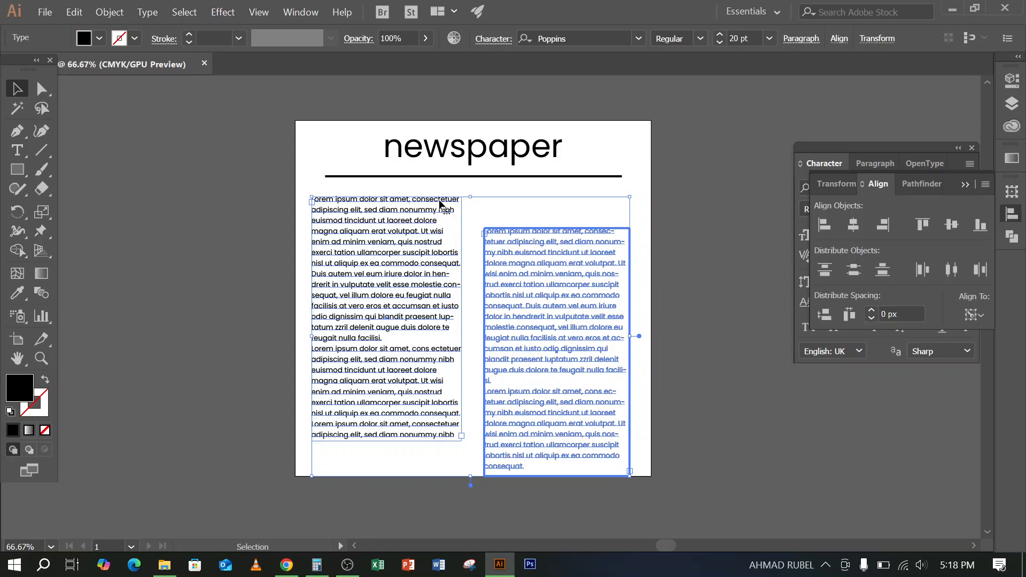
left_click(439, 204)
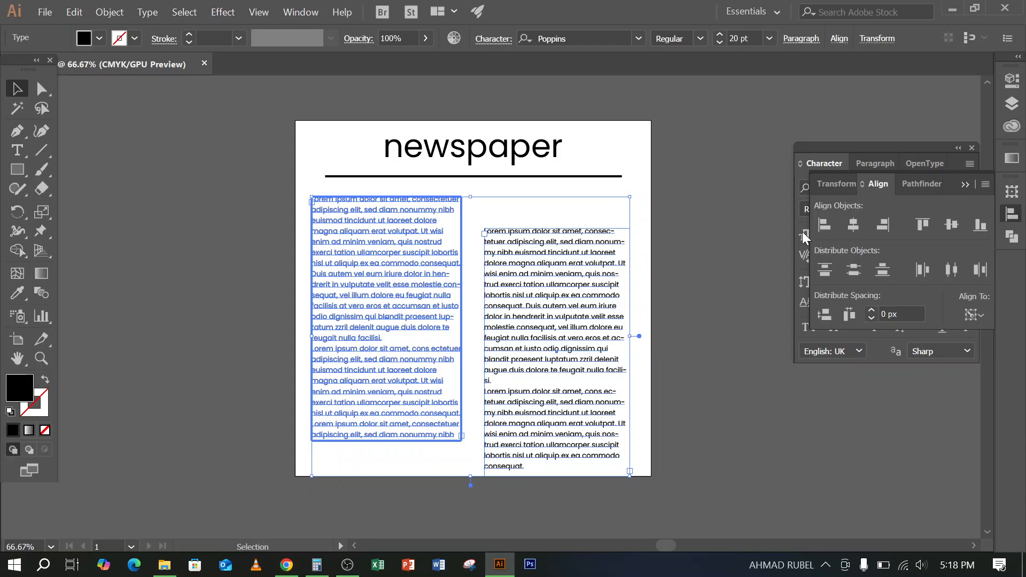
left_click(920, 224)
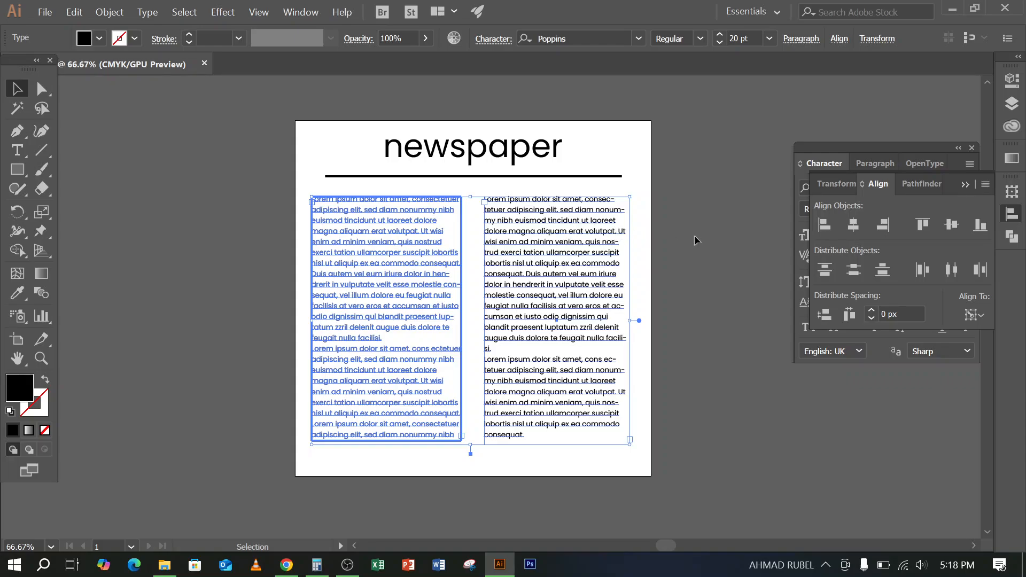
left_click(762, 245)
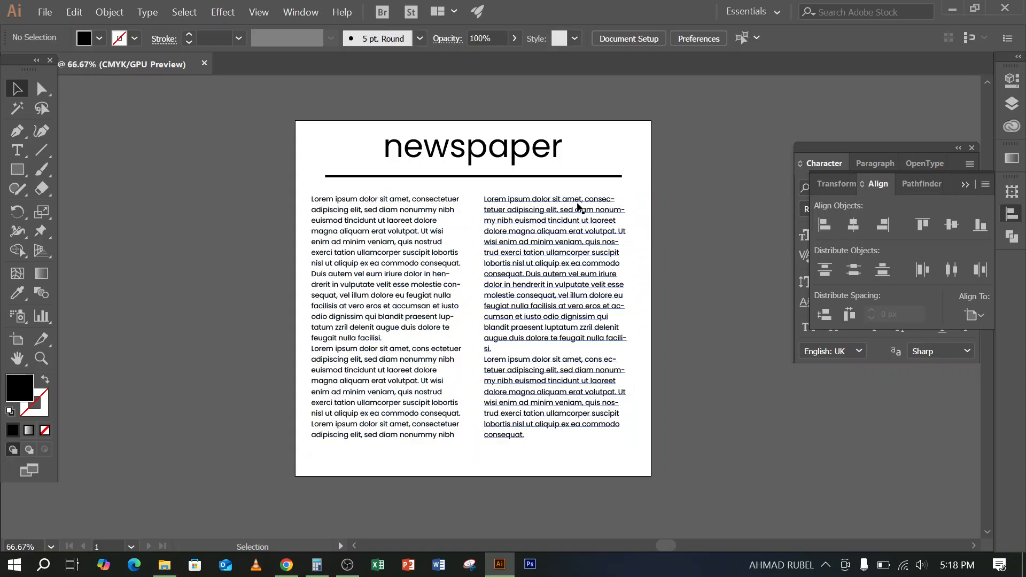
- Move the right text column down about three lines, make it the key object, and align the left column's top edge to it
left_click_drag(581, 206, 582, 241)
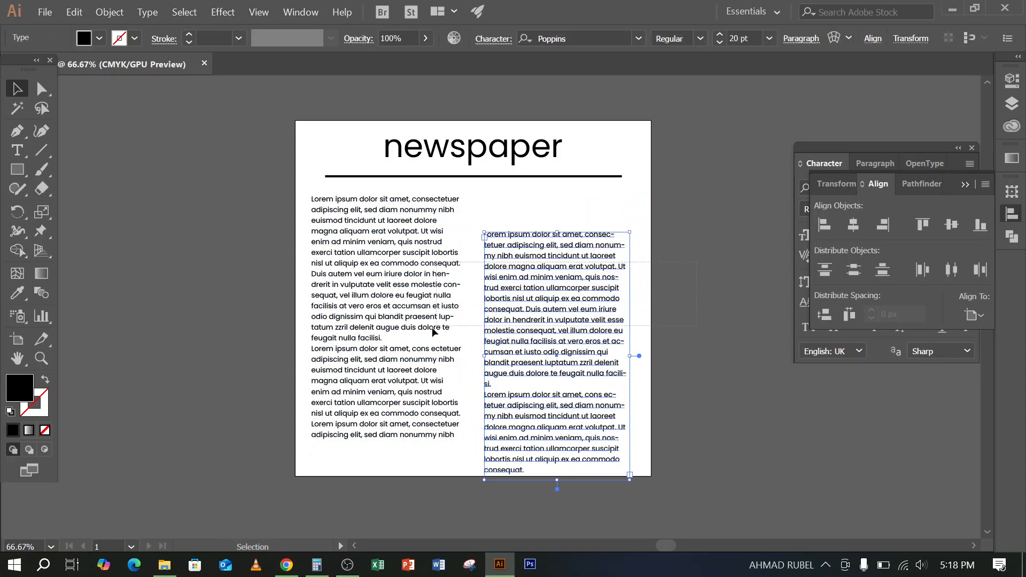
left_click(418, 334, "shift")
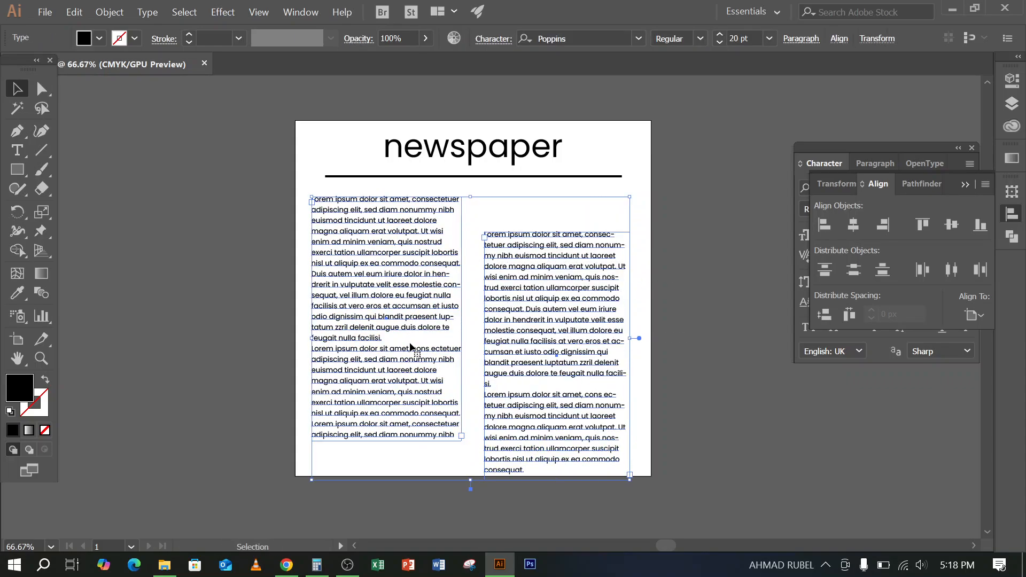
left_click(506, 241)
left_click(922, 225)
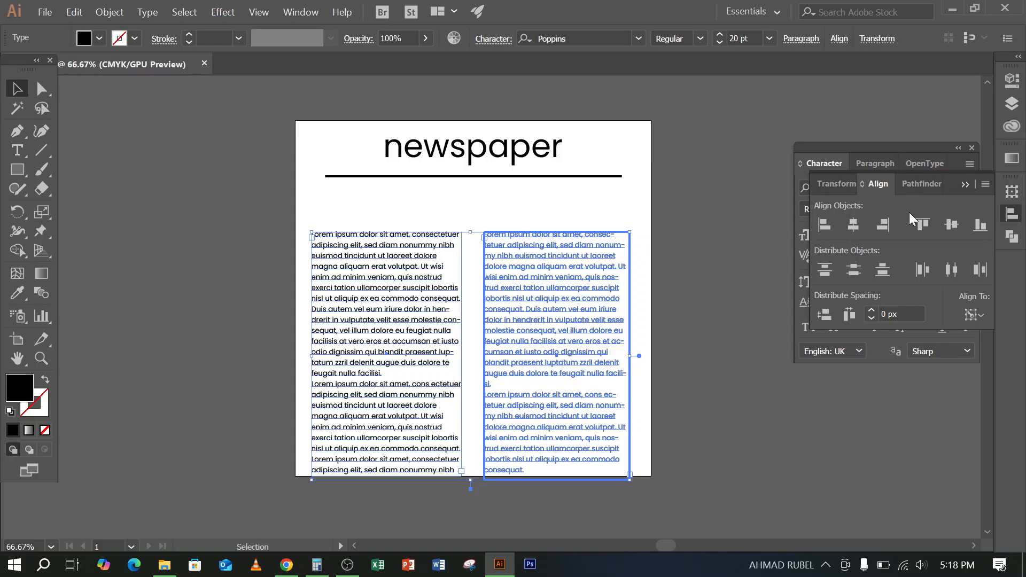
- Undo the last top alignment and downward move of the text columns and clear the selection
key("ctrl+z")
key("ctrl+z")
left_click(710, 294)
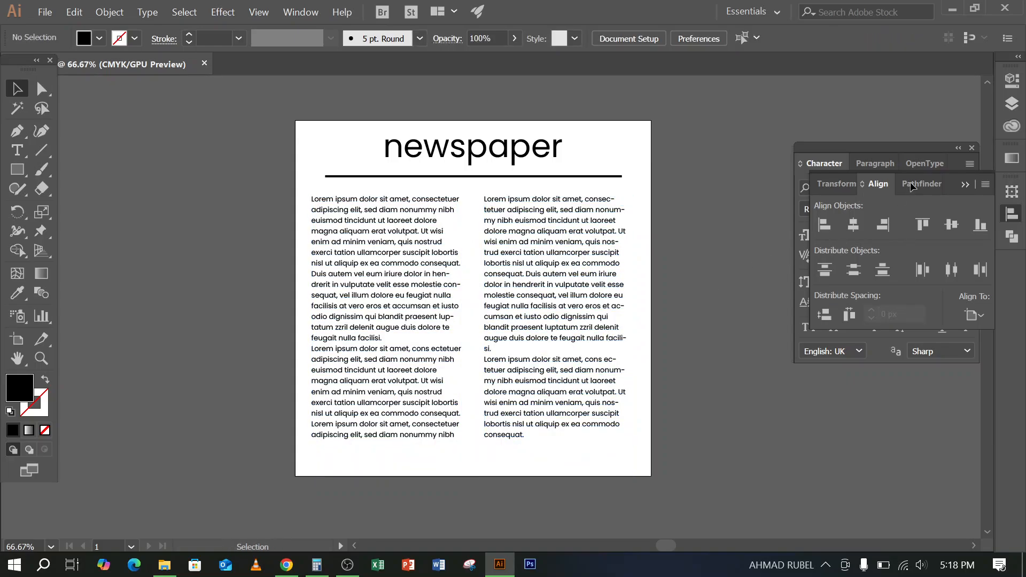
- Show the Paragraph and Align options together, with Paragraph beside the left of the artboard and both clear of the page
left_click(967, 185)
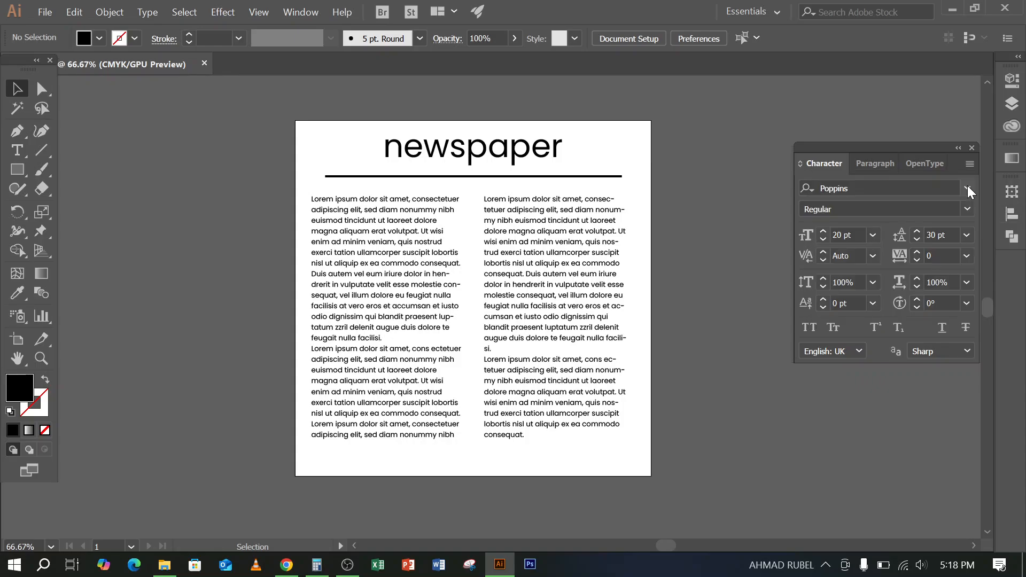
left_click_drag(892, 152, 792, 130)
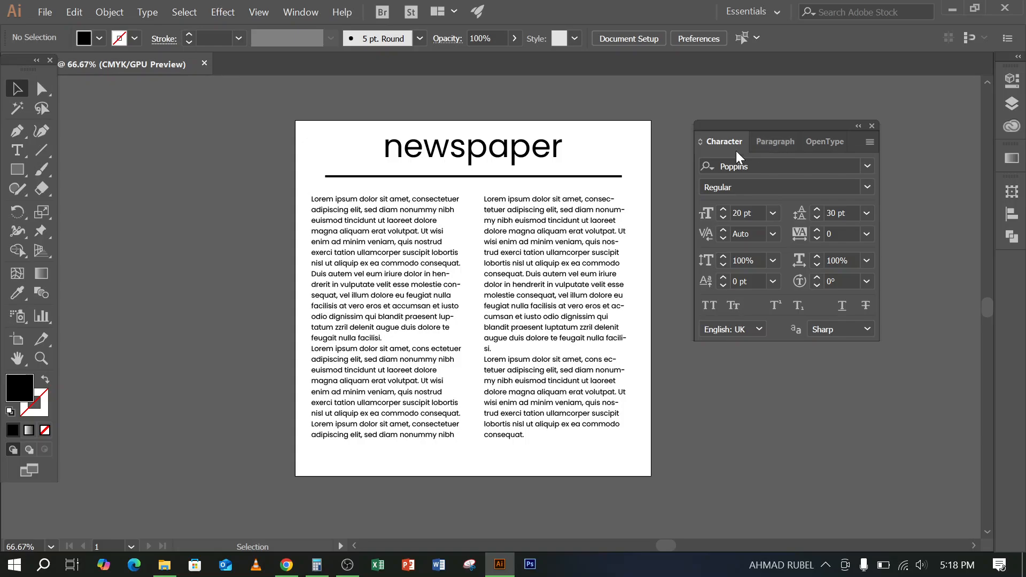
left_click(772, 142)
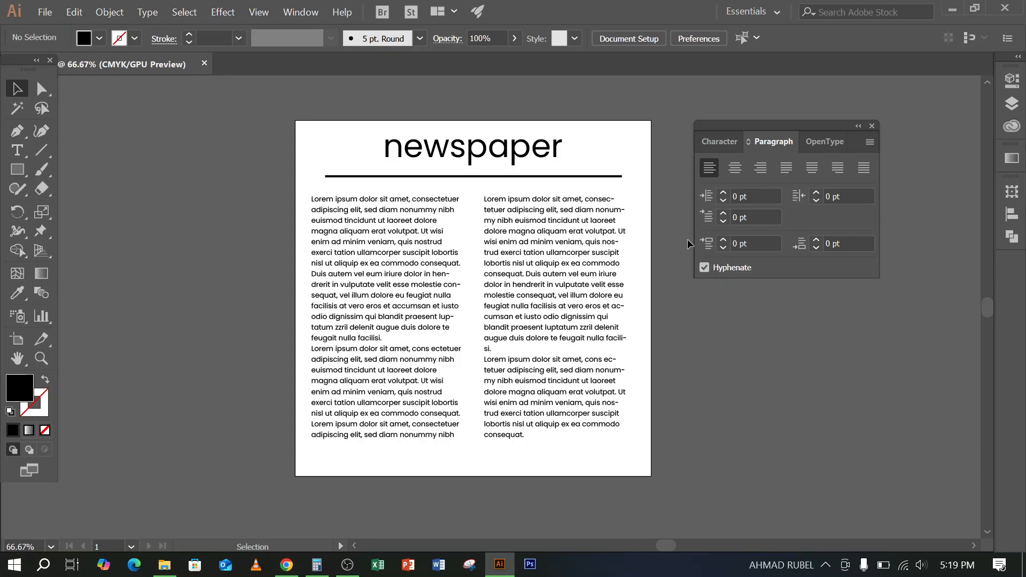
left_click(1012, 215)
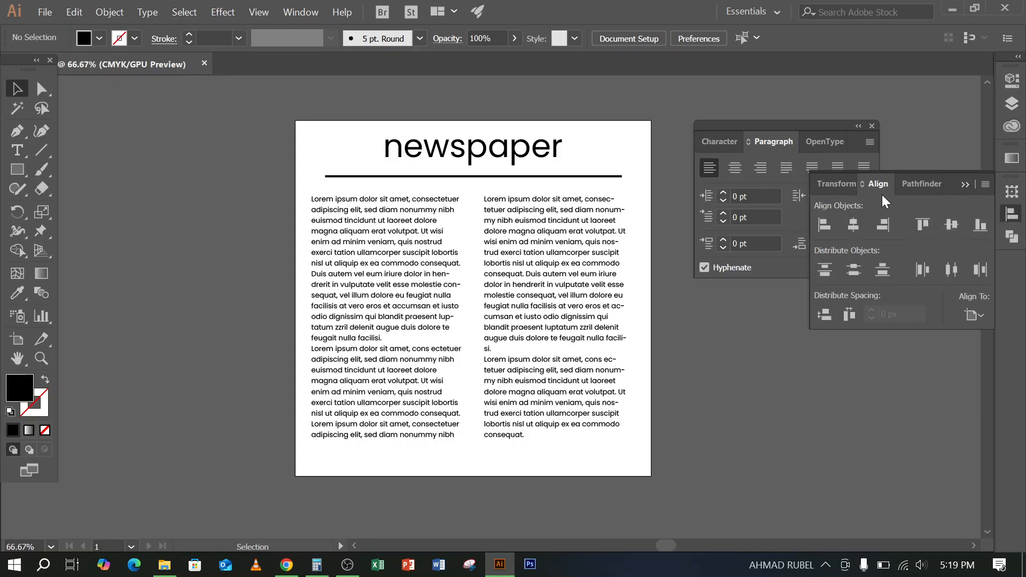
left_click_drag(793, 127, 199, 141)
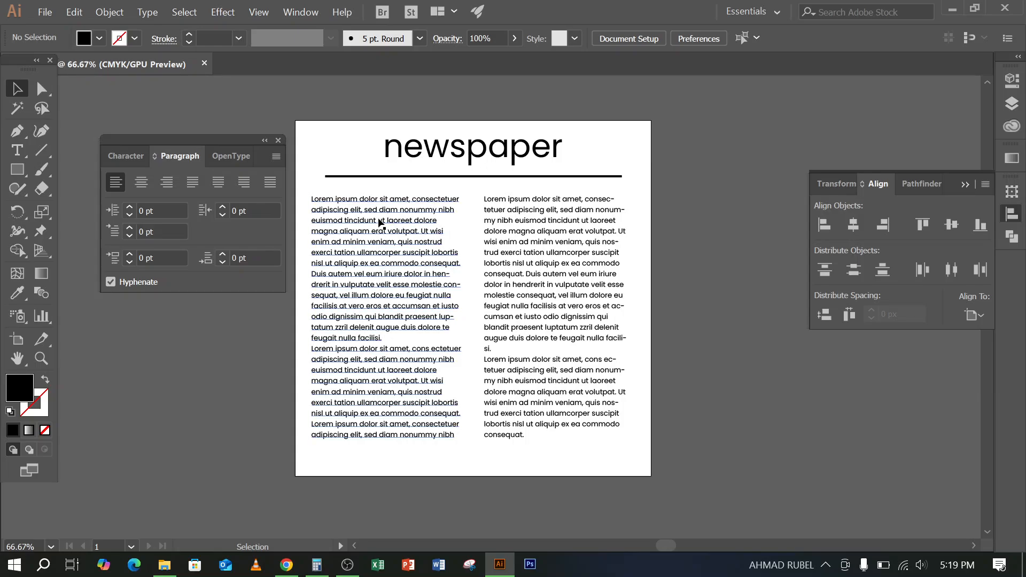
- Try right, centered and the justified paragraph alignments on the left text column, and return it to left alignment
left_click(392, 202)
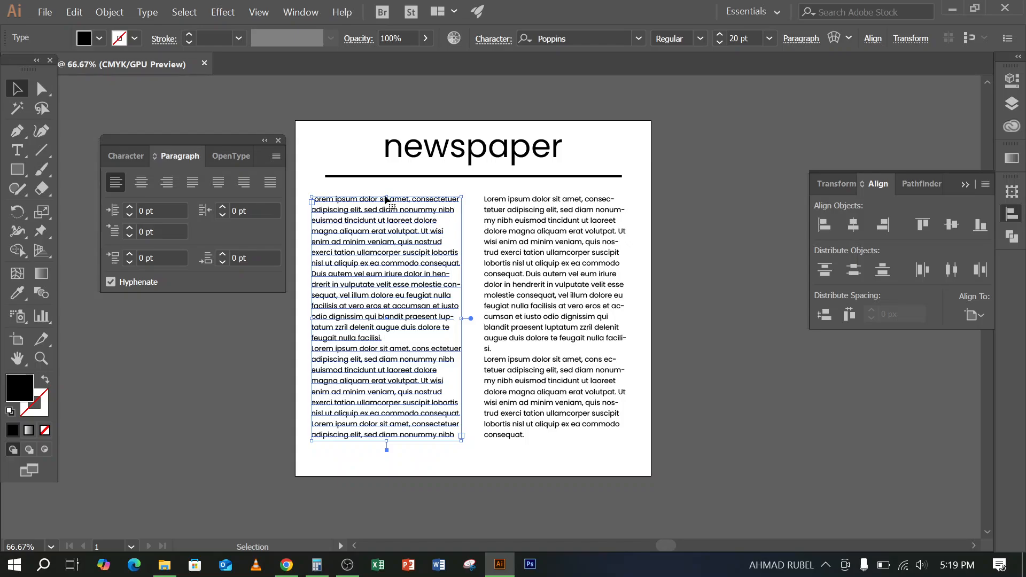
left_click(167, 184)
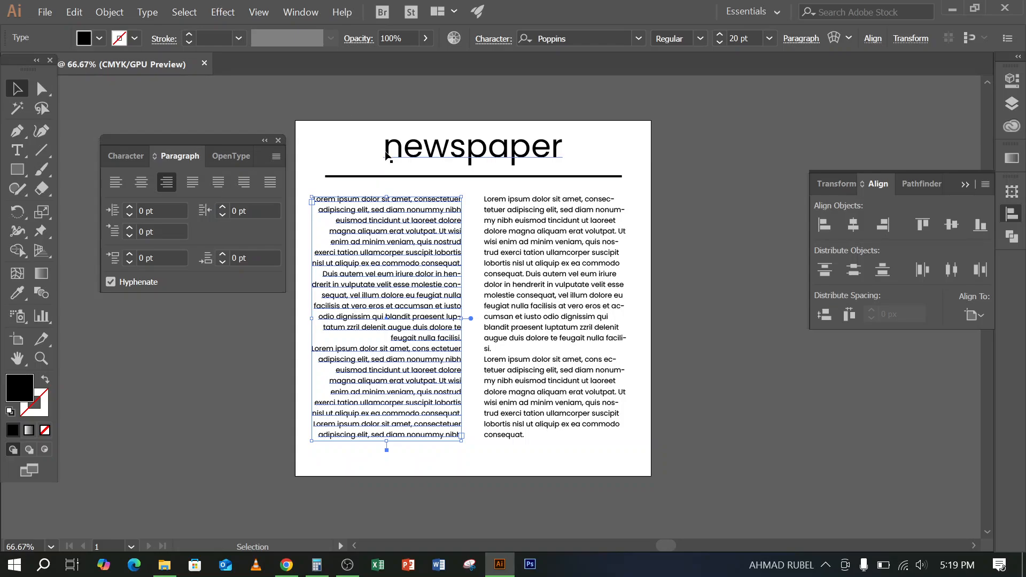
left_click(133, 182)
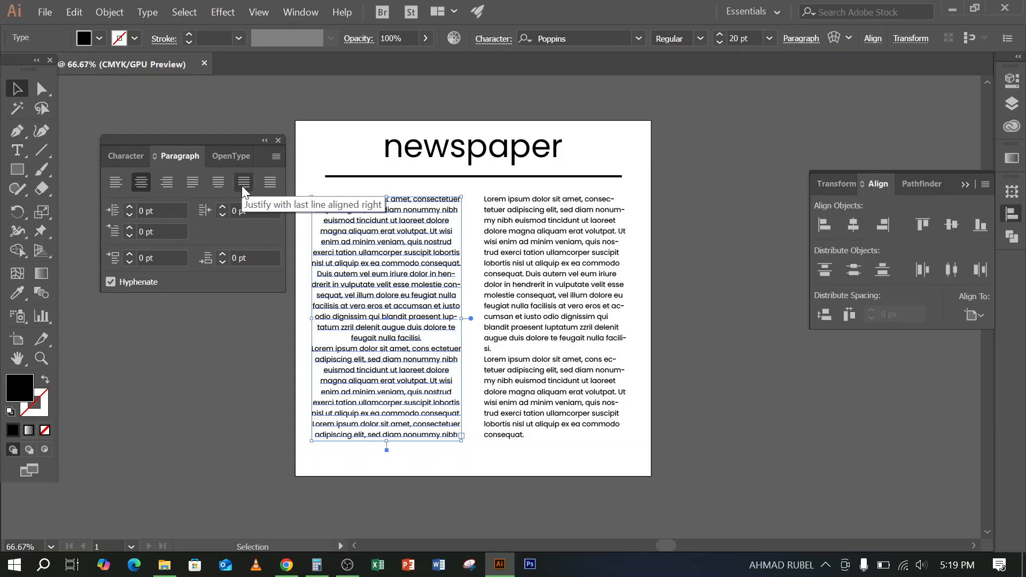
left_click(219, 181)
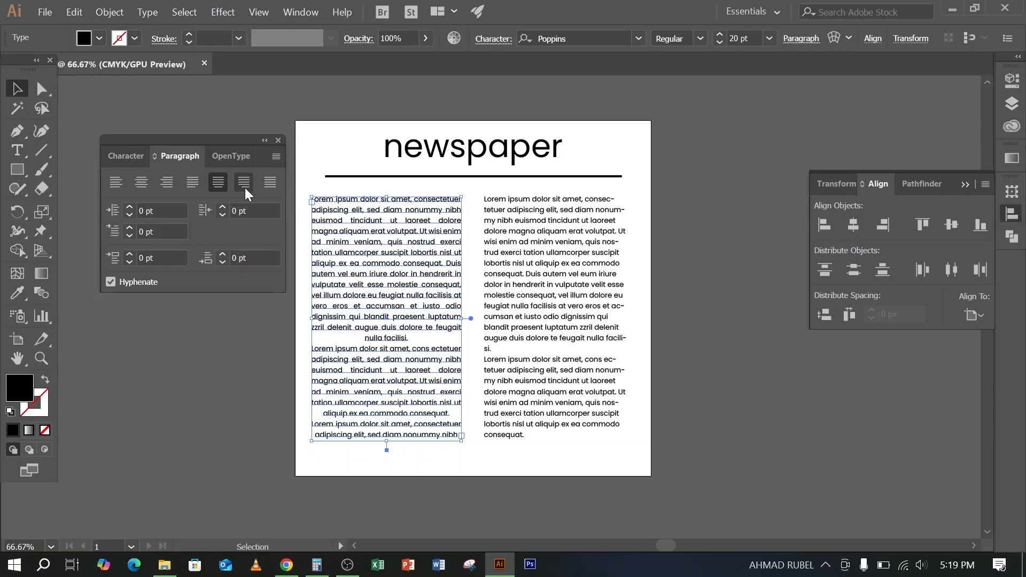
left_click(245, 187)
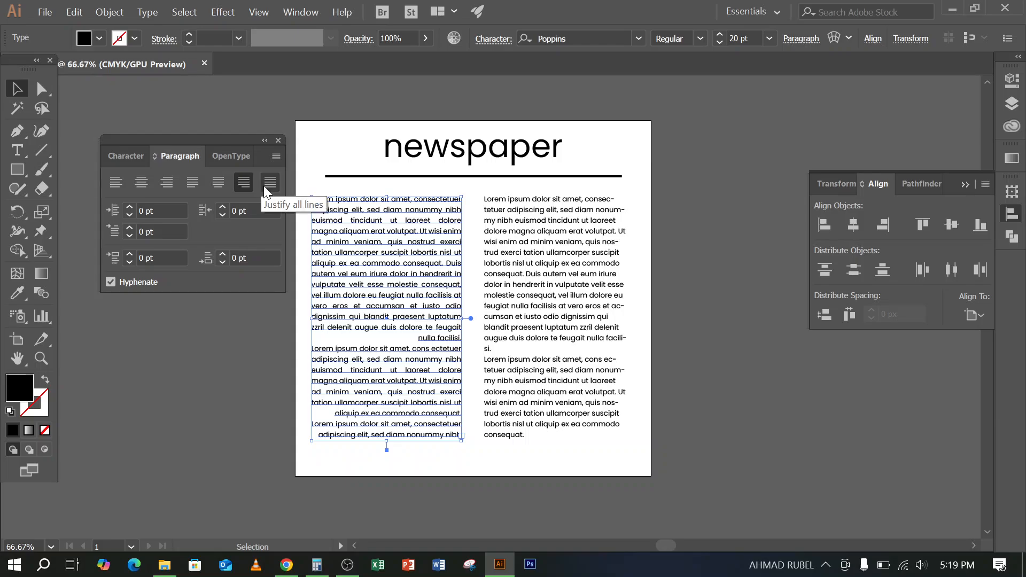
left_click(264, 185)
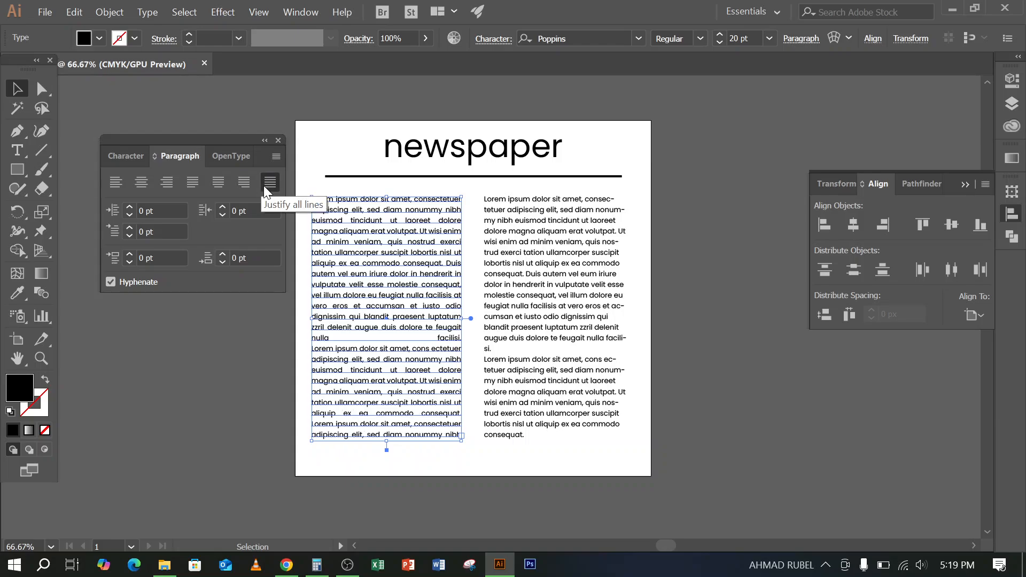
left_click(116, 182)
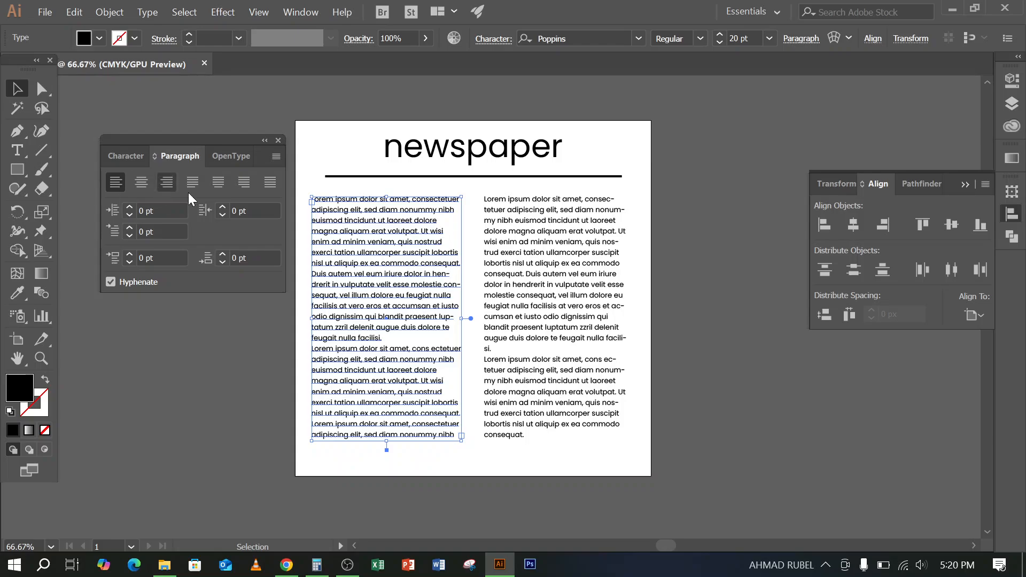
- Right-align the paragraph text in the right column and clear the selection
left_click(596, 377)
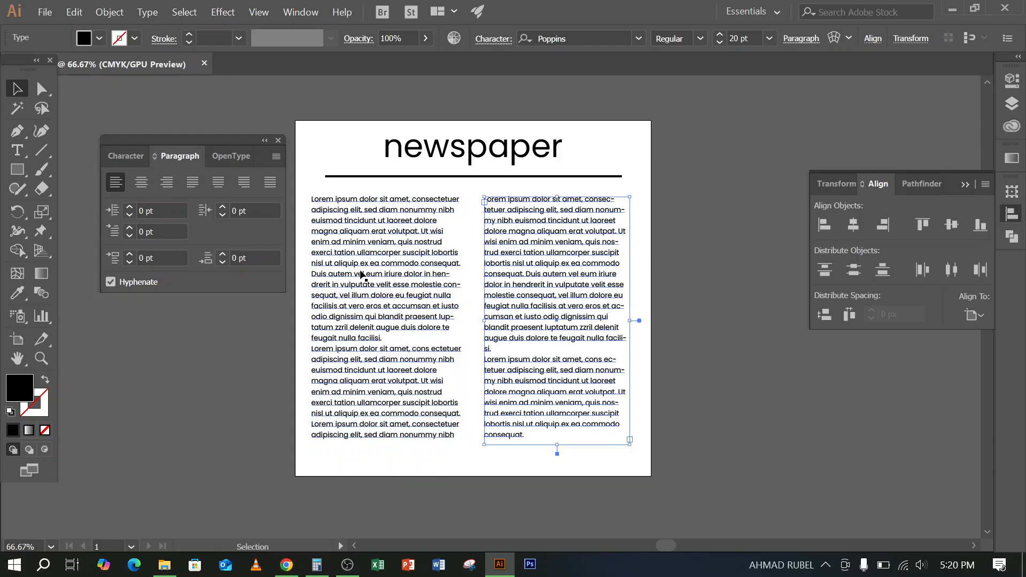
left_click(166, 183)
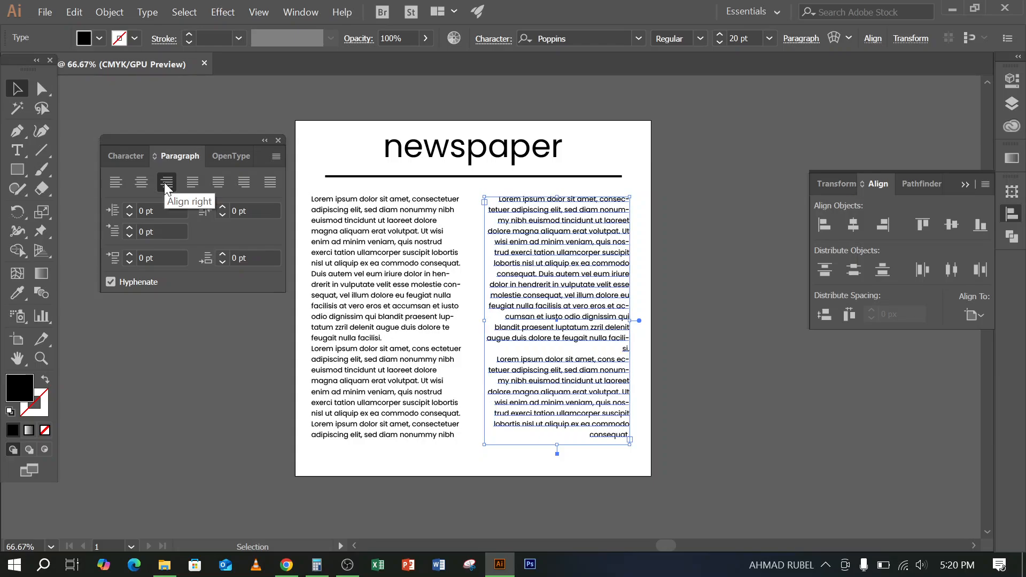
left_click(666, 243)
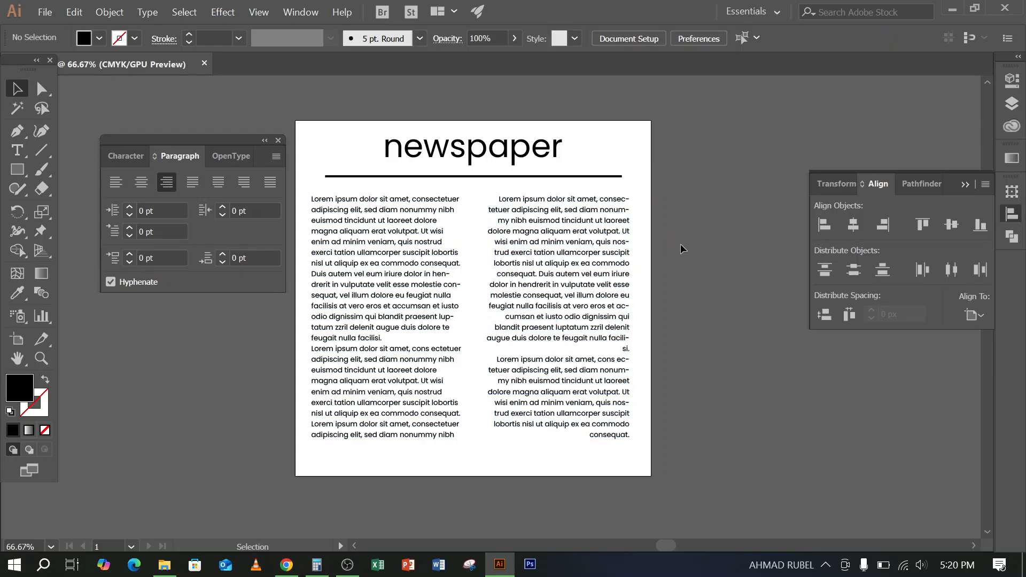
- Try aligning the top edges of both text columns with the right column as key object, undo it, and reselect both columns
left_click_drag(681, 244, 402, 324)
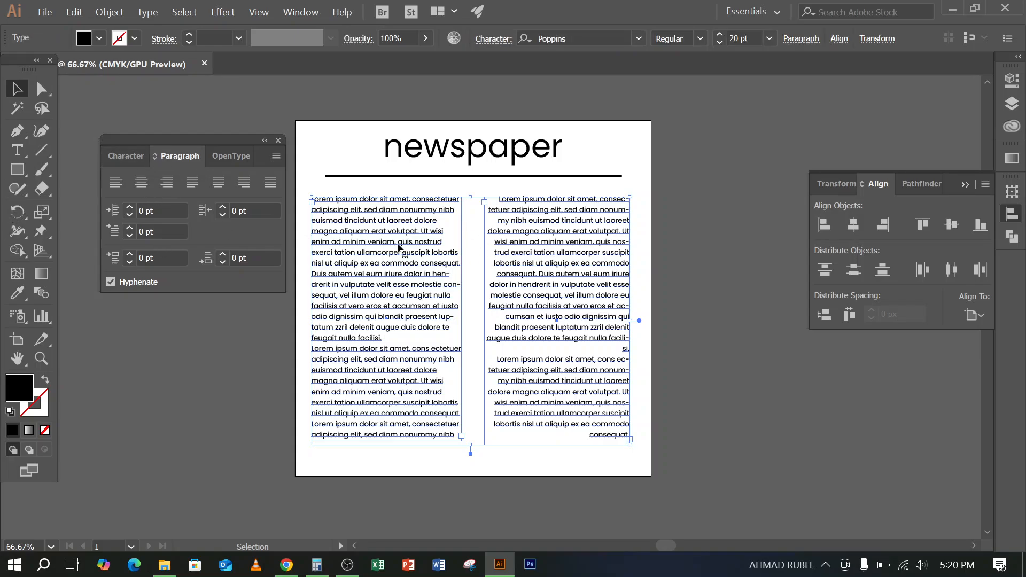
left_click(925, 223)
key("ctrl+z")
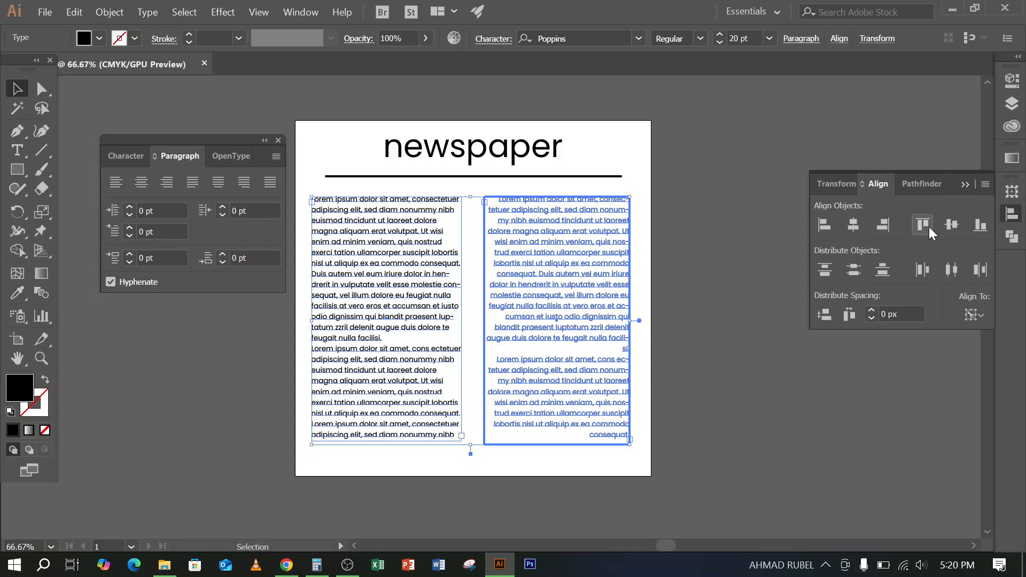
left_click(678, 270)
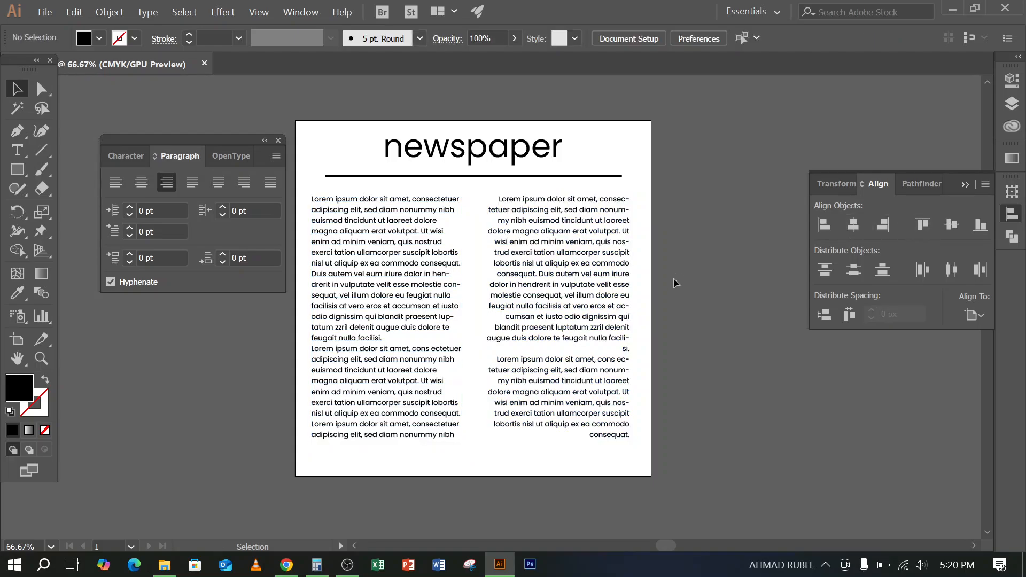
left_click_drag(633, 257, 385, 392)
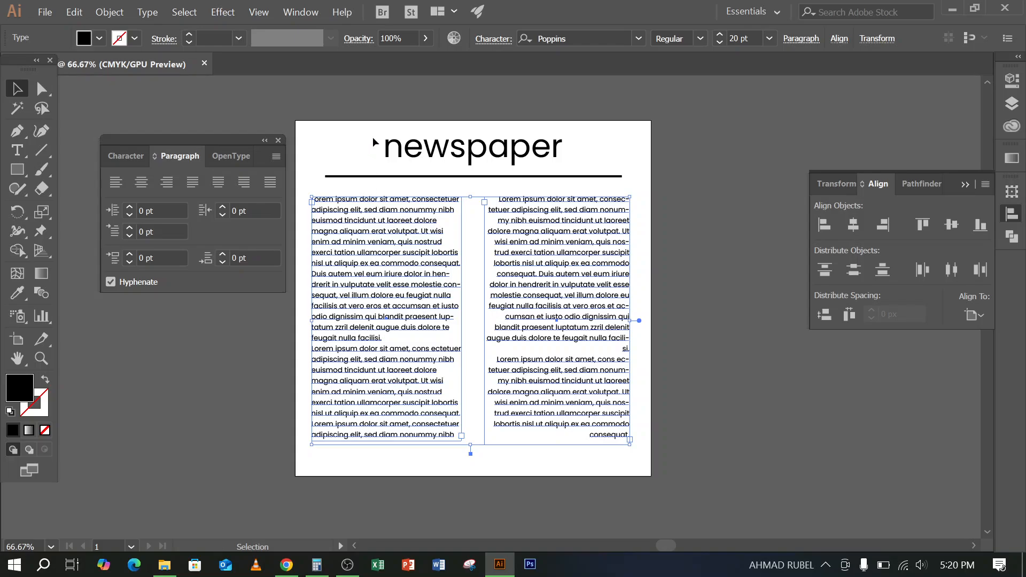
- Set the newspaper headline's paragraph alignment to center and align it horizontally to the center of the artboard
left_click(481, 157)
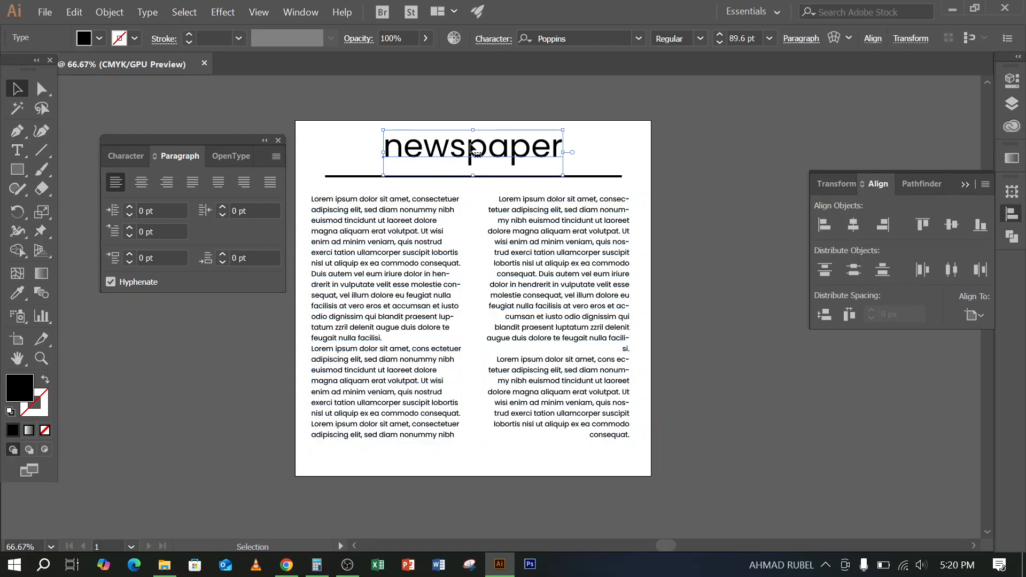
left_click(492, 115)
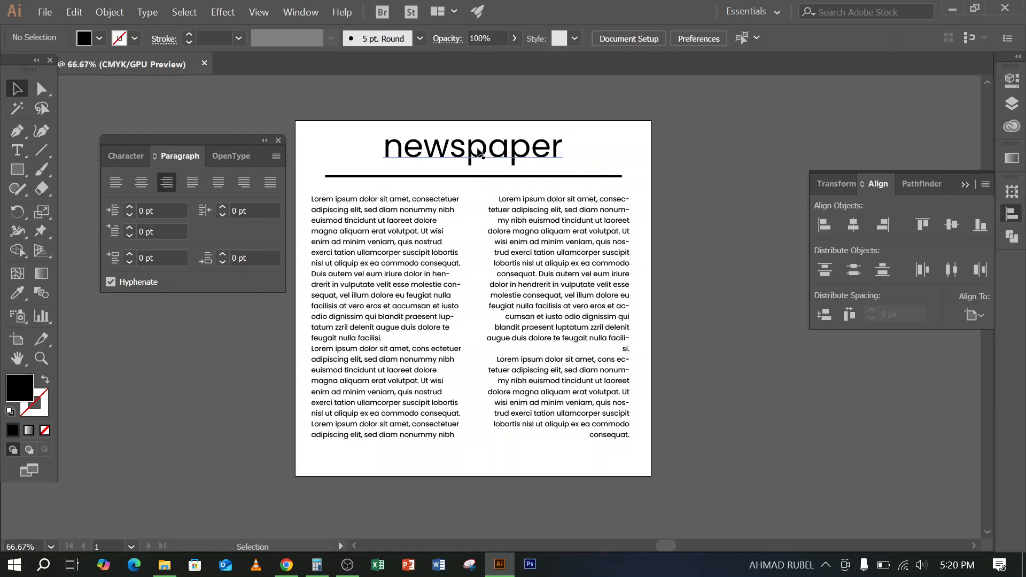
left_click(478, 150)
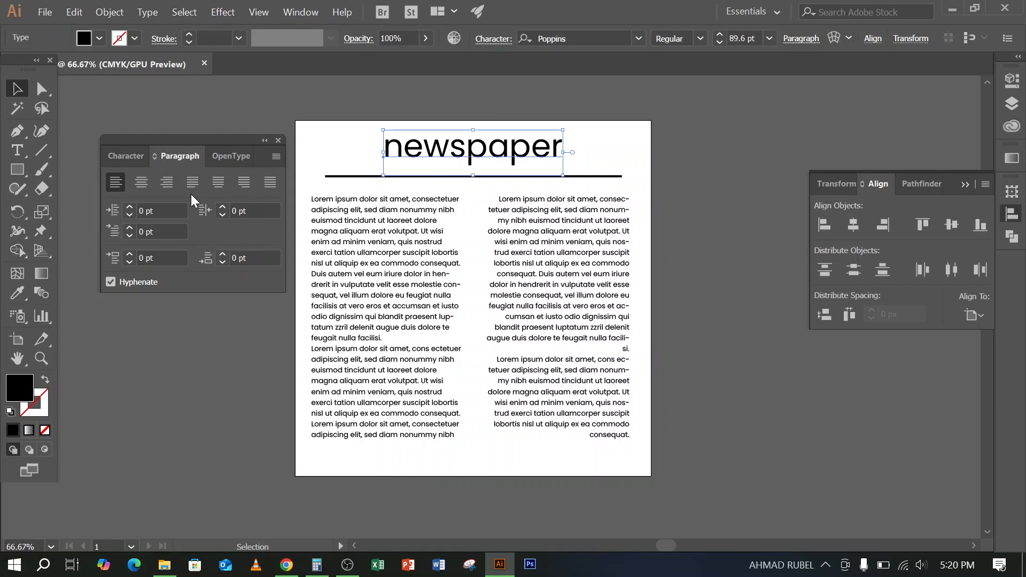
left_click(145, 182)
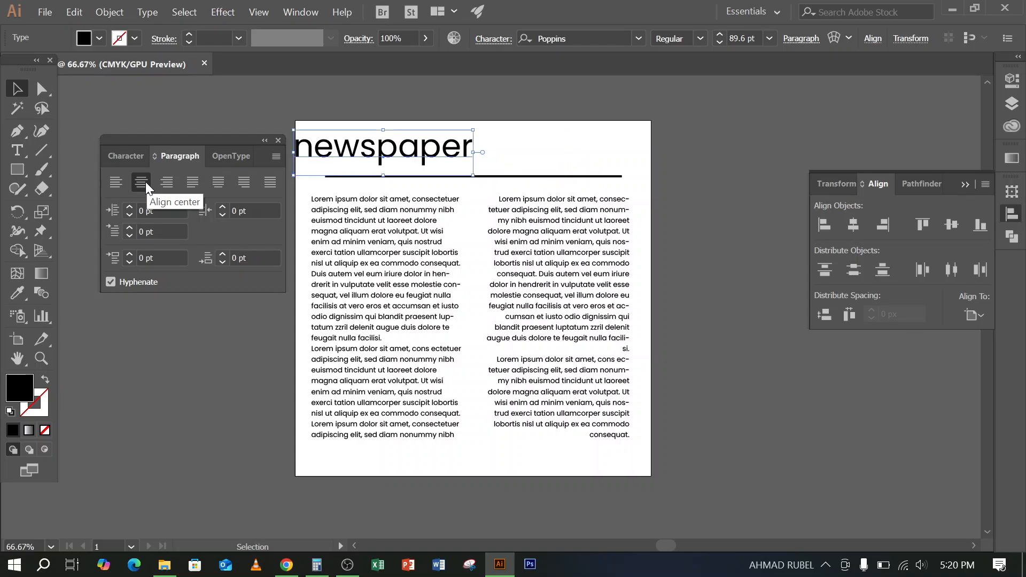
left_click(855, 224)
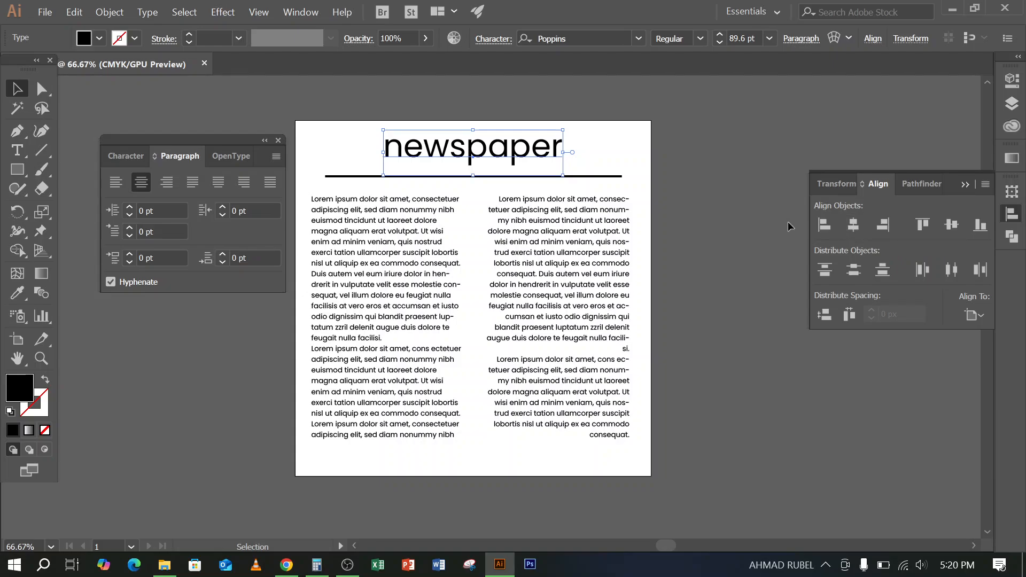
left_click(723, 232)
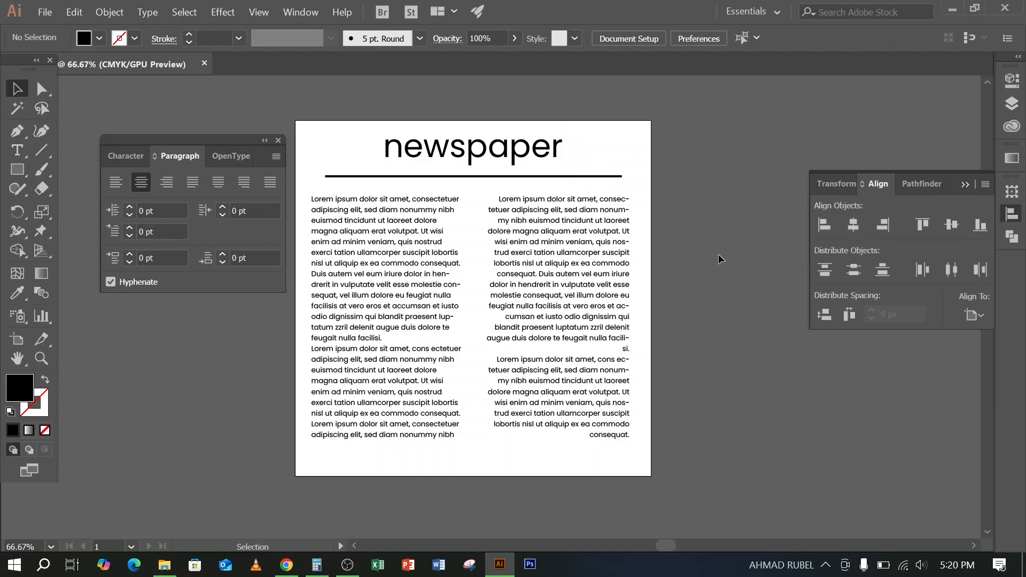
- Try left paragraph alignment on the newspaper headline and return it to center alignment
left_click(486, 155)
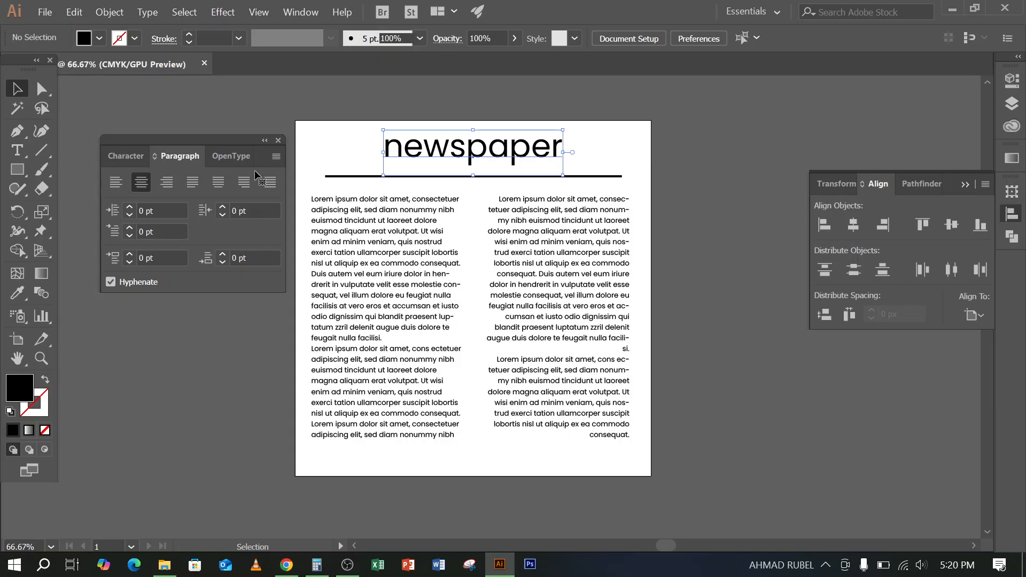
left_click(114, 182)
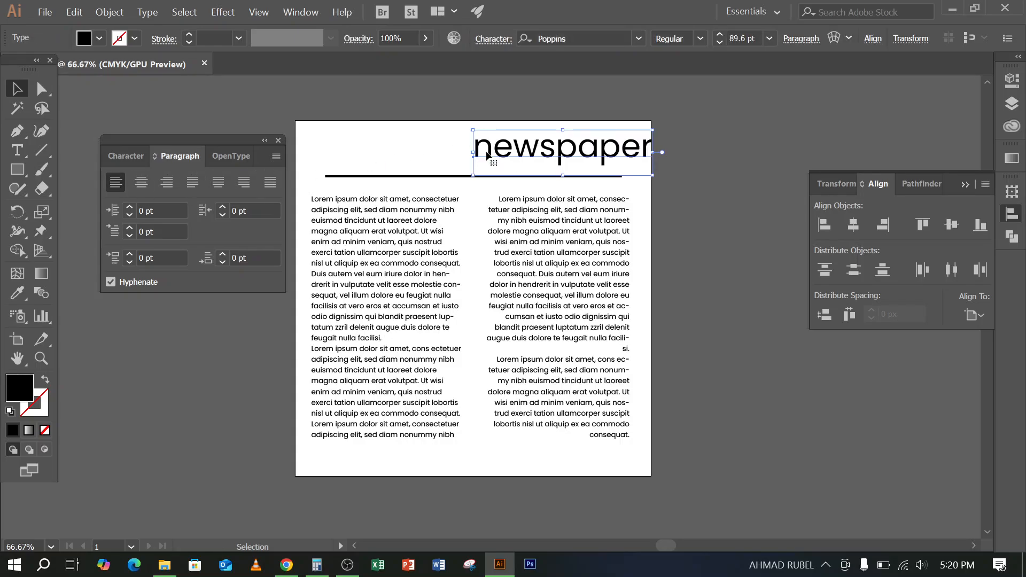
left_click(140, 182)
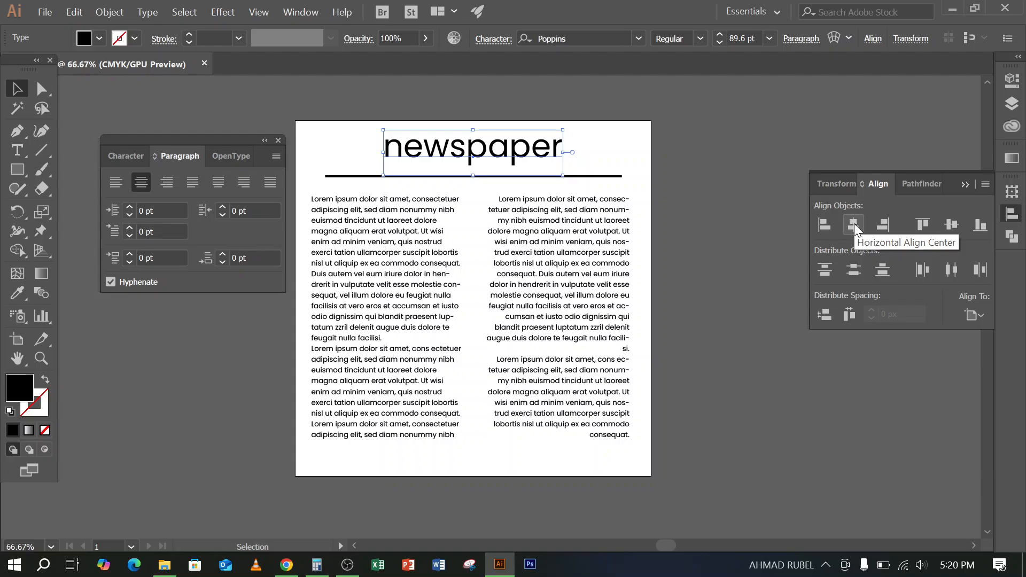
left_click(704, 229)
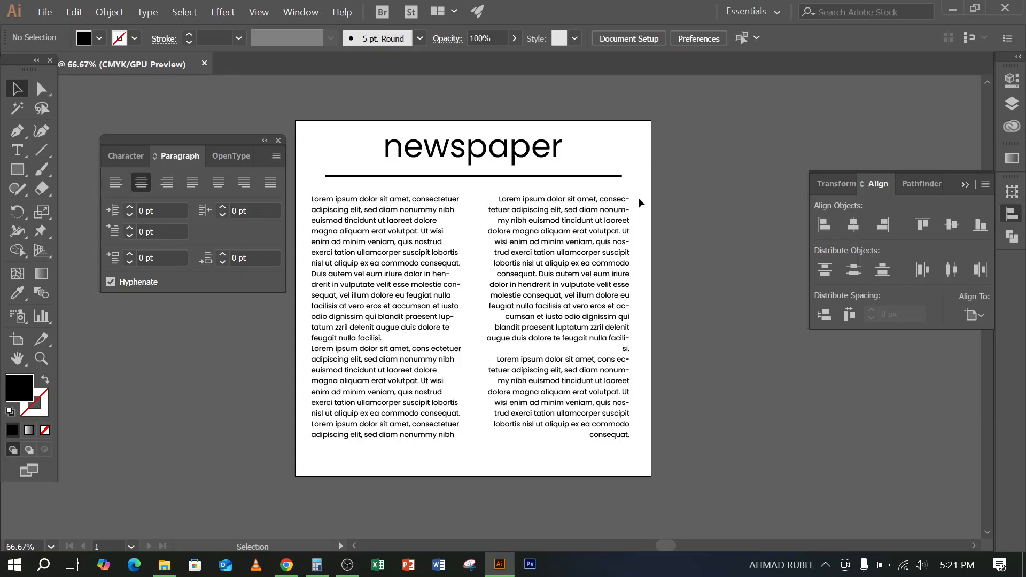
left_click(475, 156)
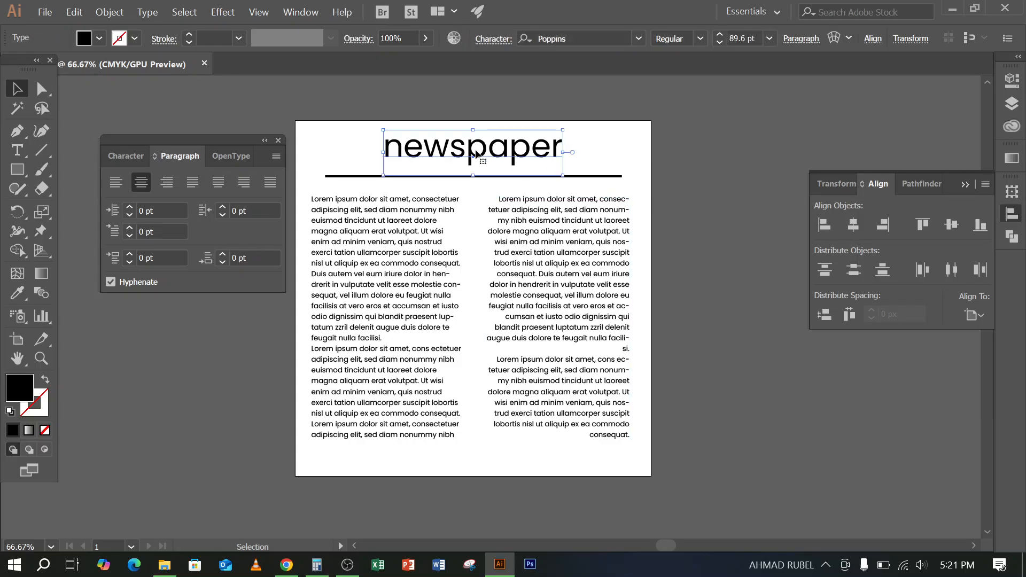
left_click(693, 195)
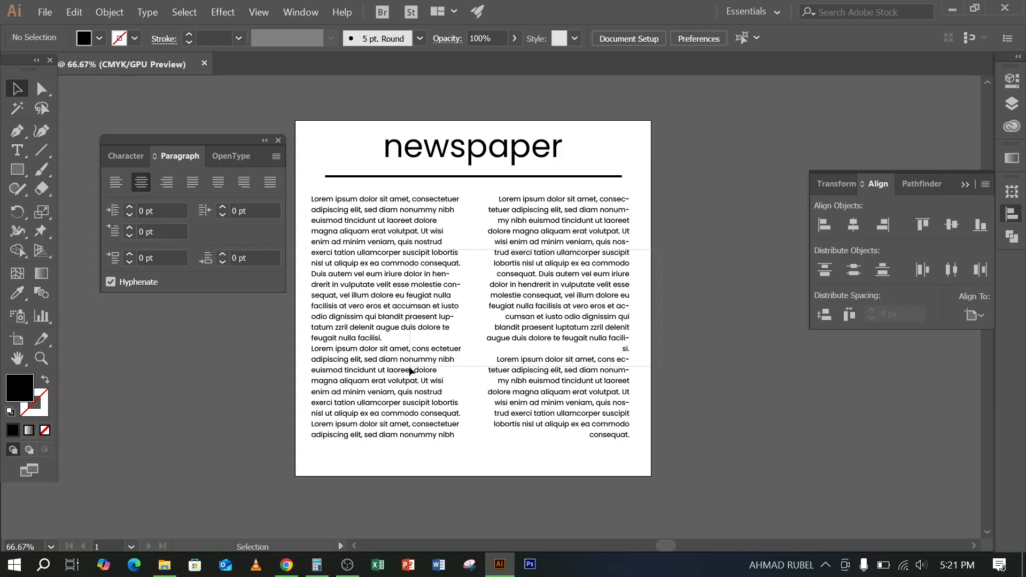
left_click(345, 426)
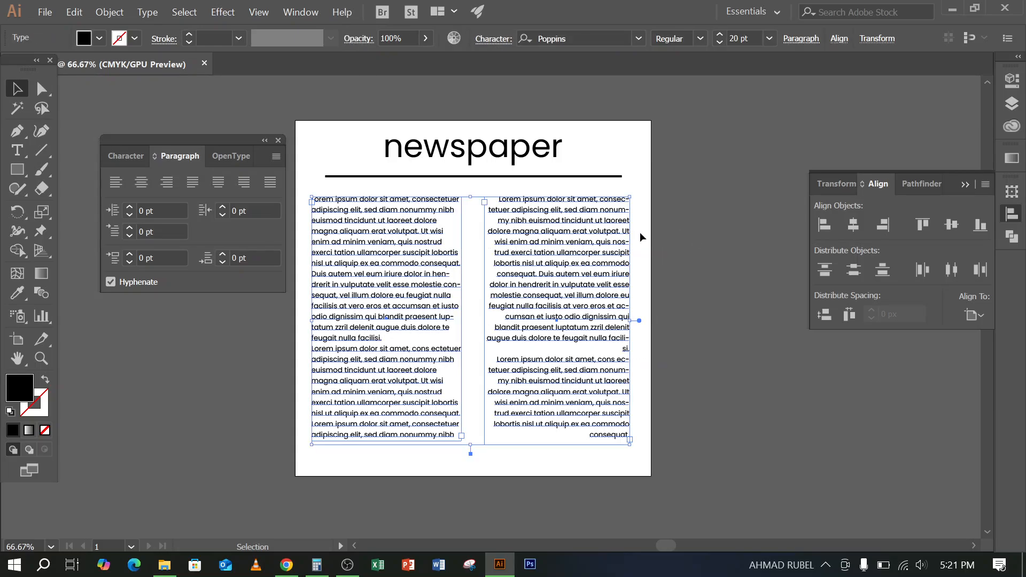
left_click(588, 205)
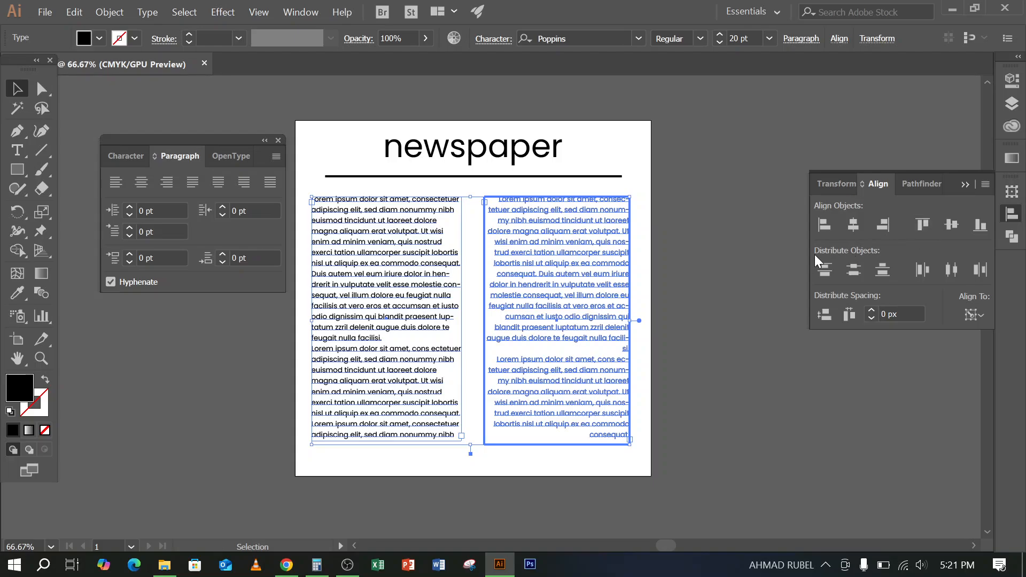
left_click(736, 291)
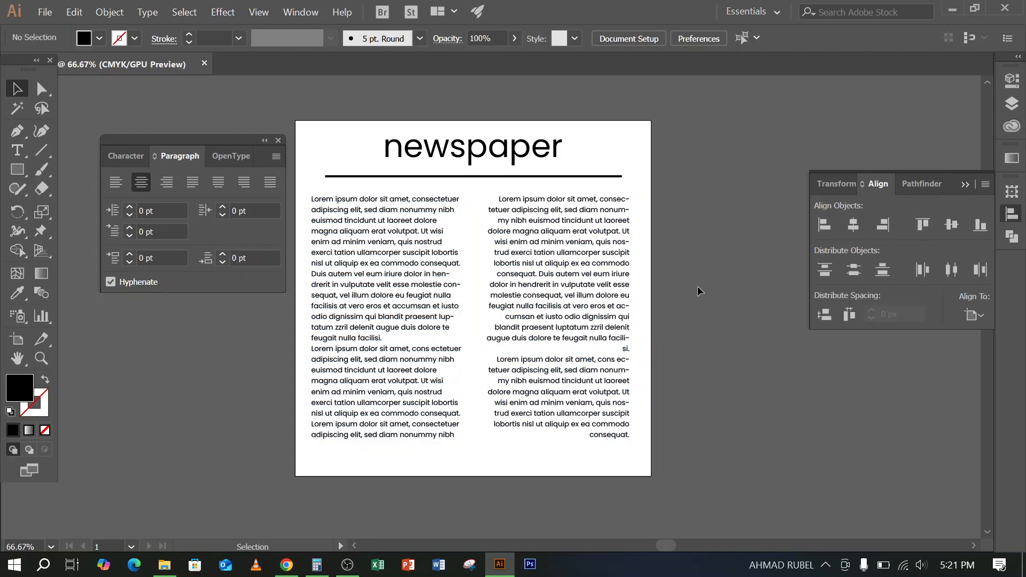
- Try aligning the top, left and right edges of both text columns with the left column as key object, and undo it
left_click_drag(651, 289, 408, 374)
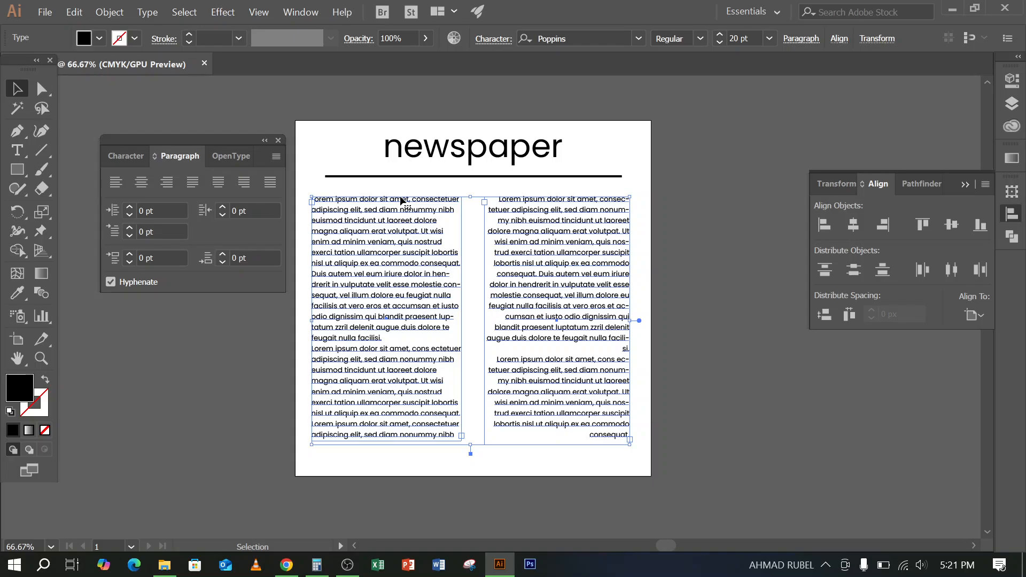
left_click(401, 201)
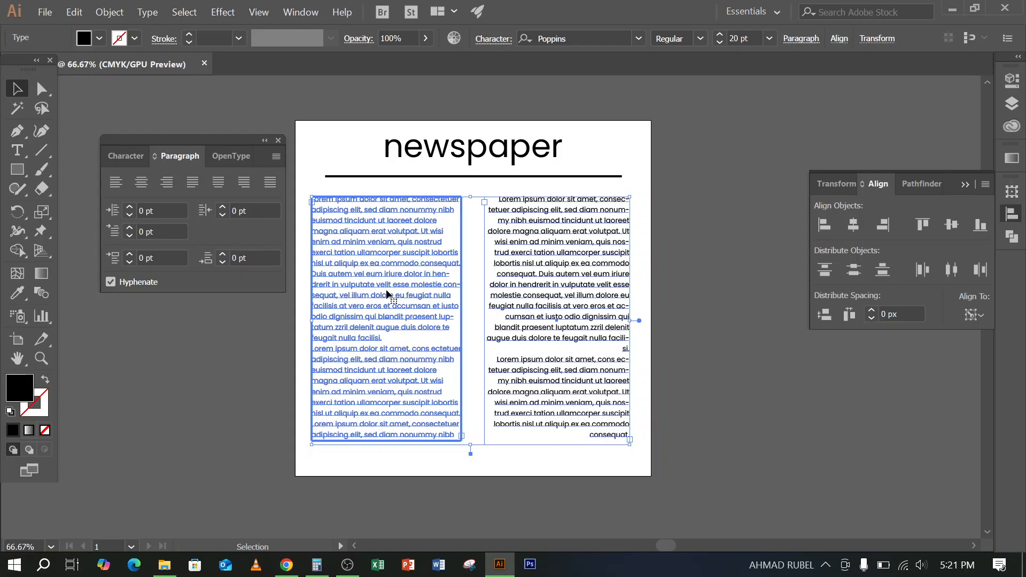
left_click(925, 222)
left_click(824, 226)
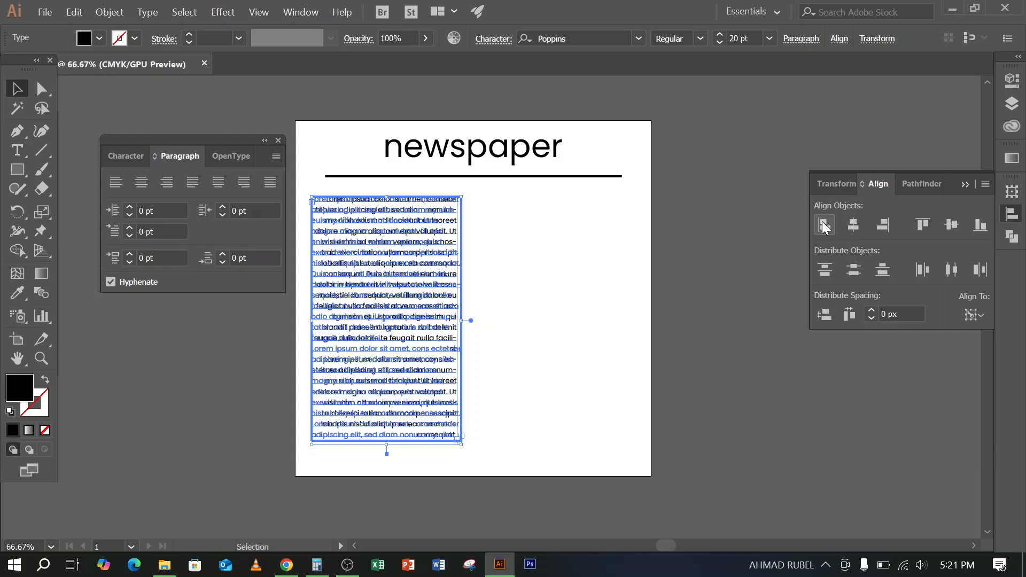
left_click(890, 225)
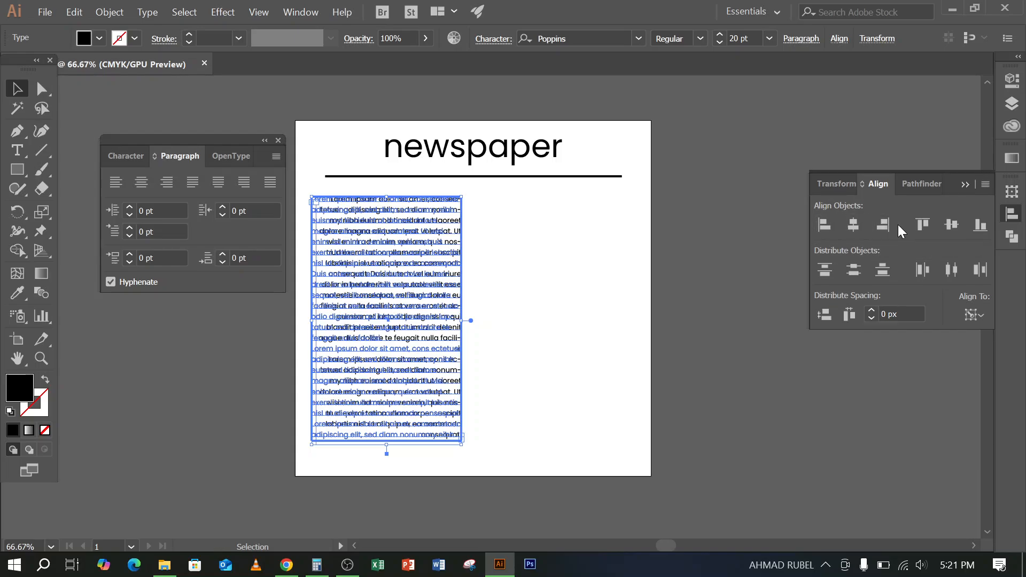
key("ctrl+z")
key("ctrl+z")
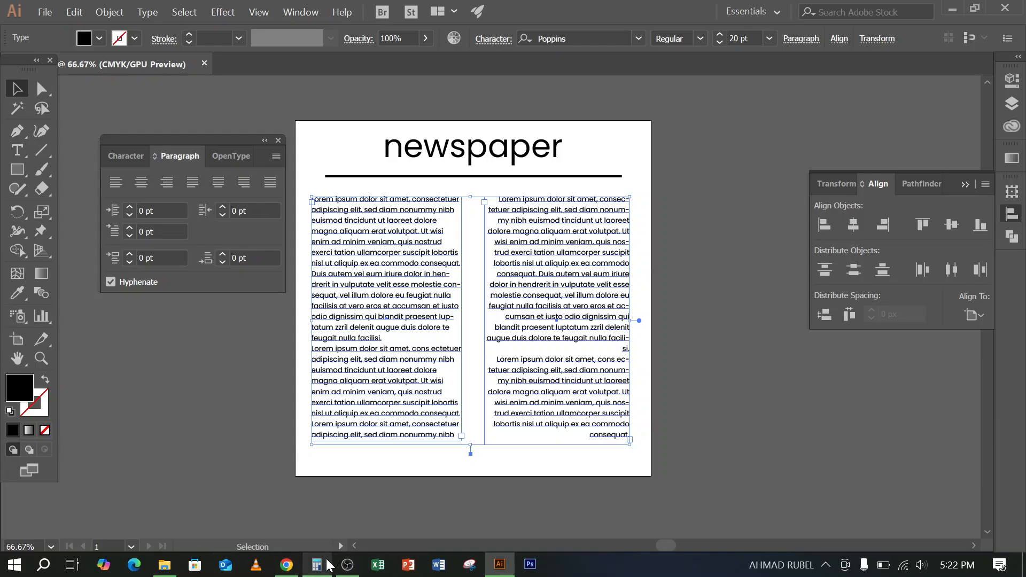
left_click(347, 567)
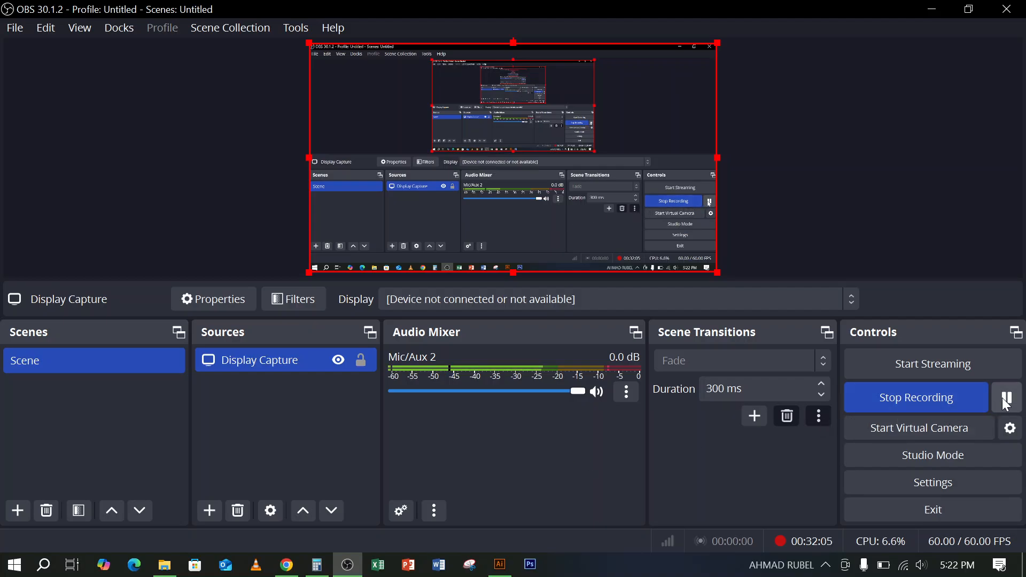
left_click(933, 7)
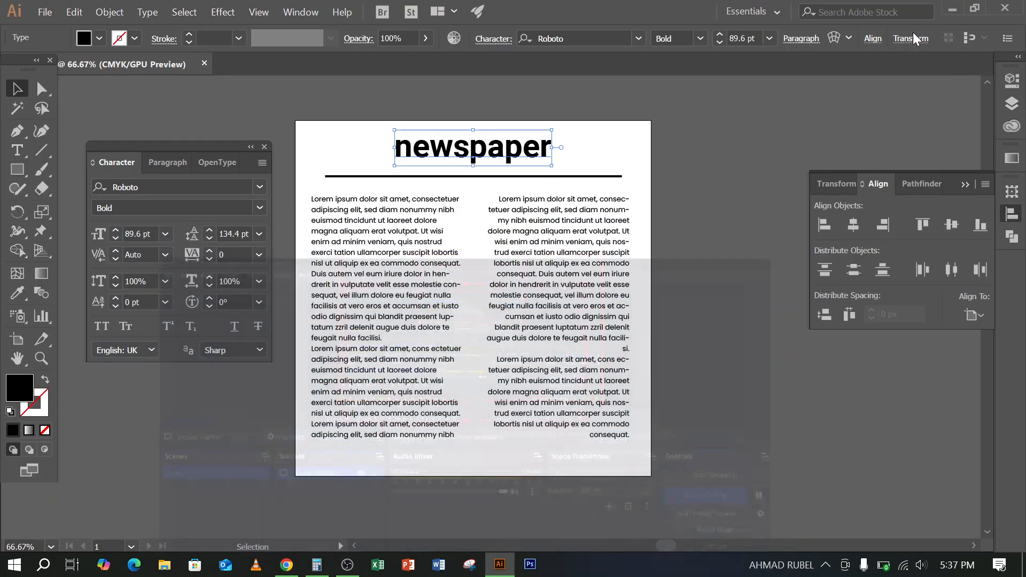
- Select the headline, line and both text columns, and set up a Save for Web (Legacy) export with the JPEG High preset
left_click_drag(297, 106, 638, 463)
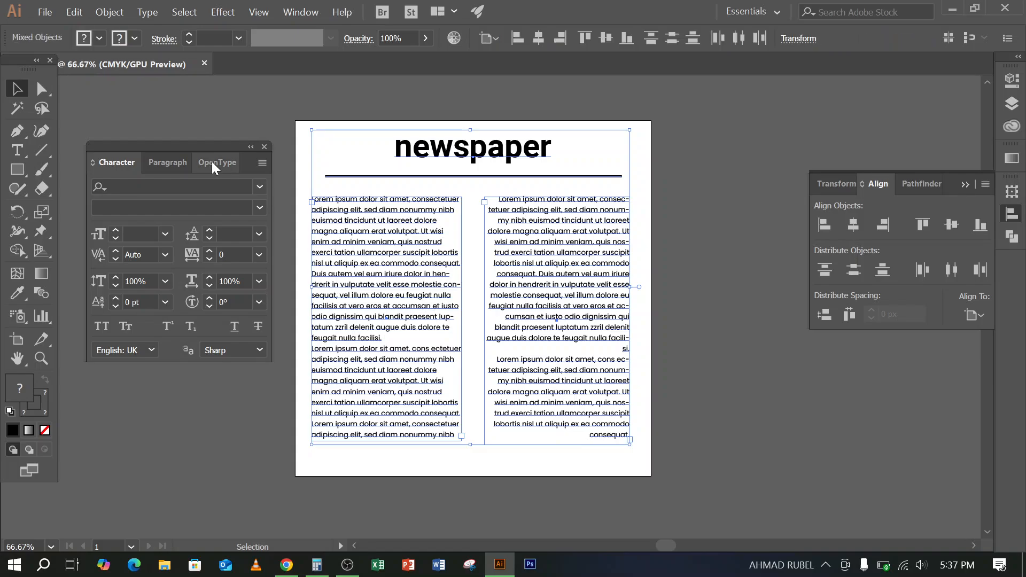
left_click(37, 9)
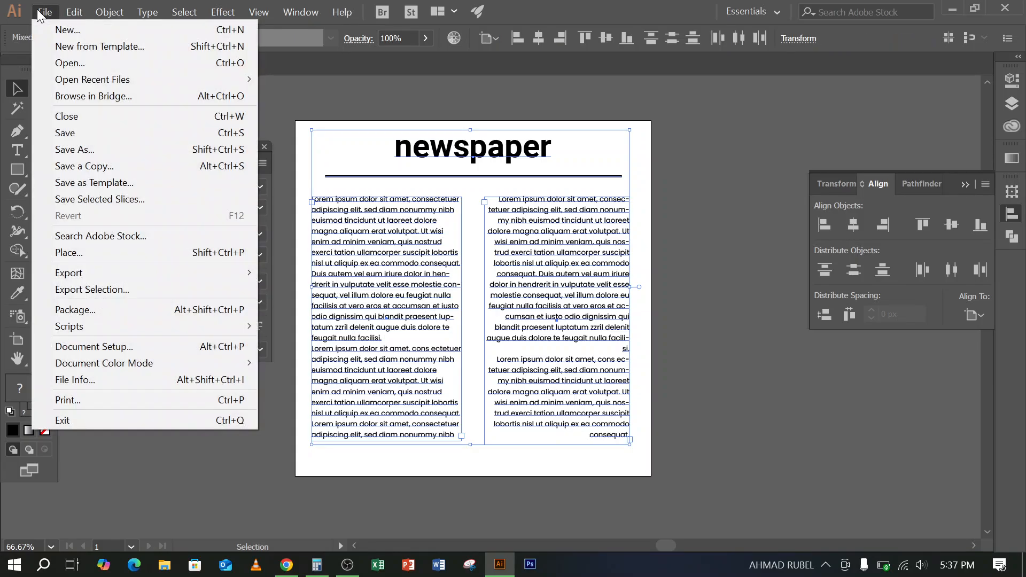
mouse_move(75, 11)
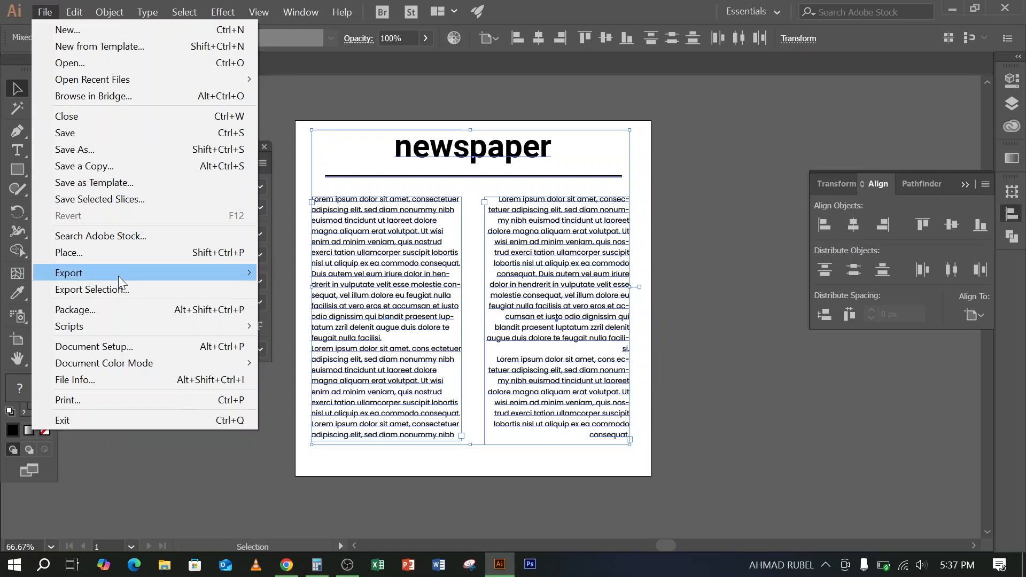
mouse_move(117, 277)
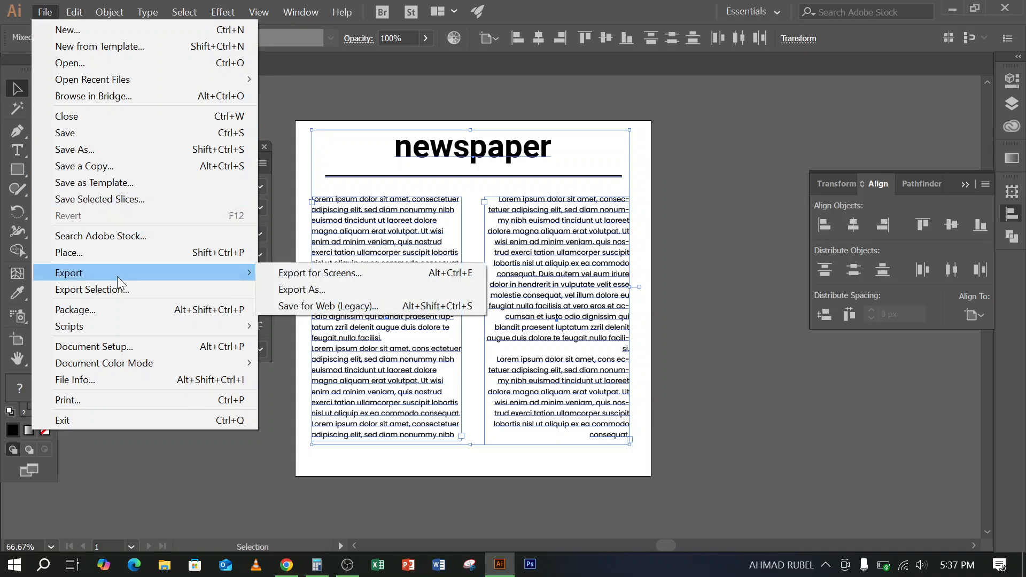
left_click(284, 309)
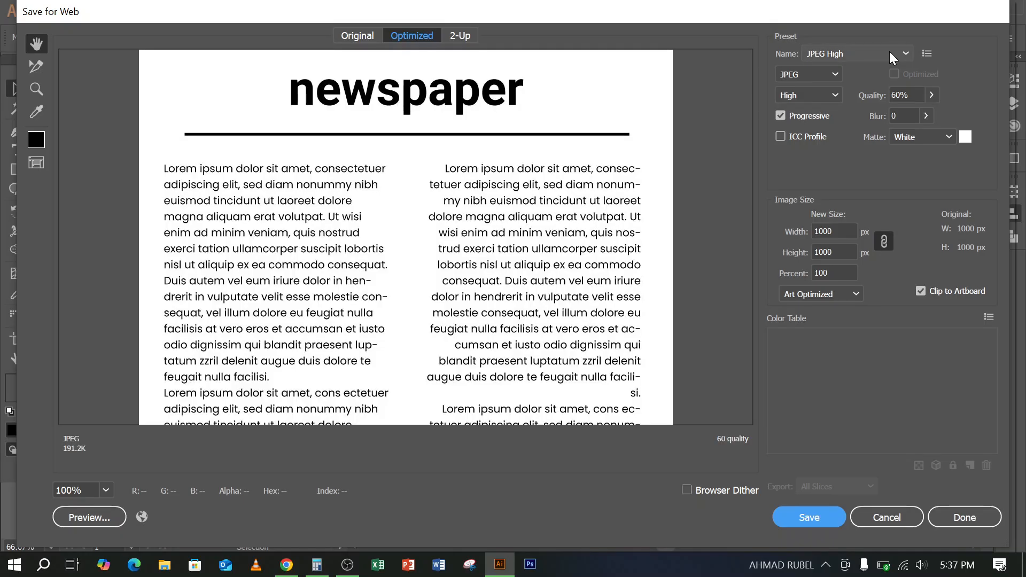
left_click(890, 53)
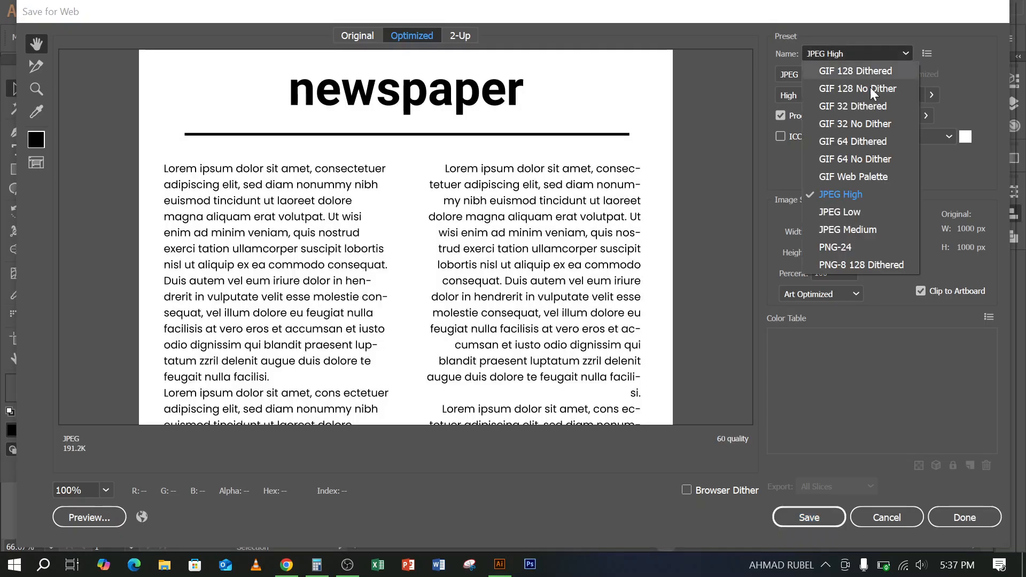
left_click(832, 196)
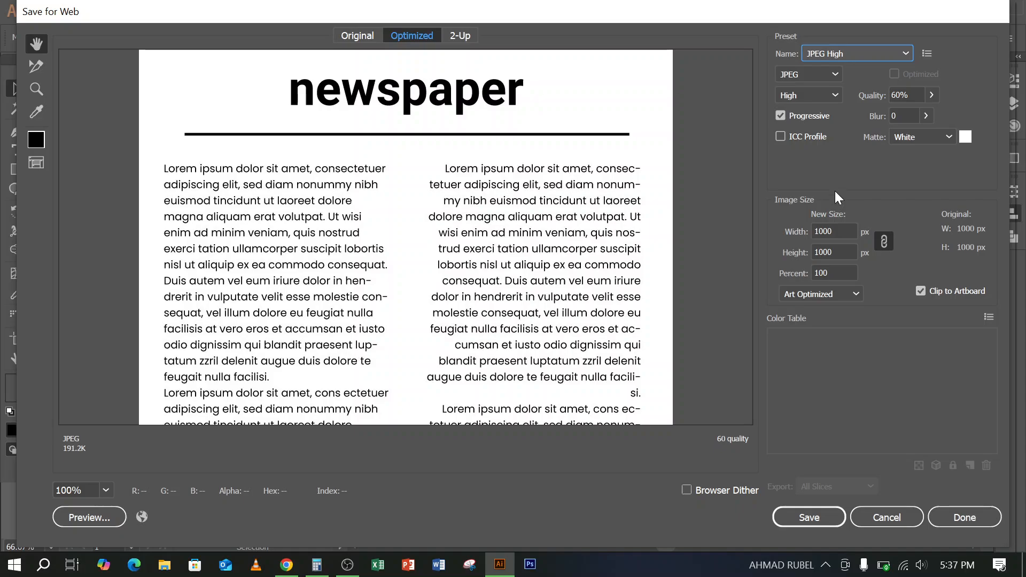
- Save the optimized JPEG to the Desktop under the file name Untitled-1
left_click(813, 518)
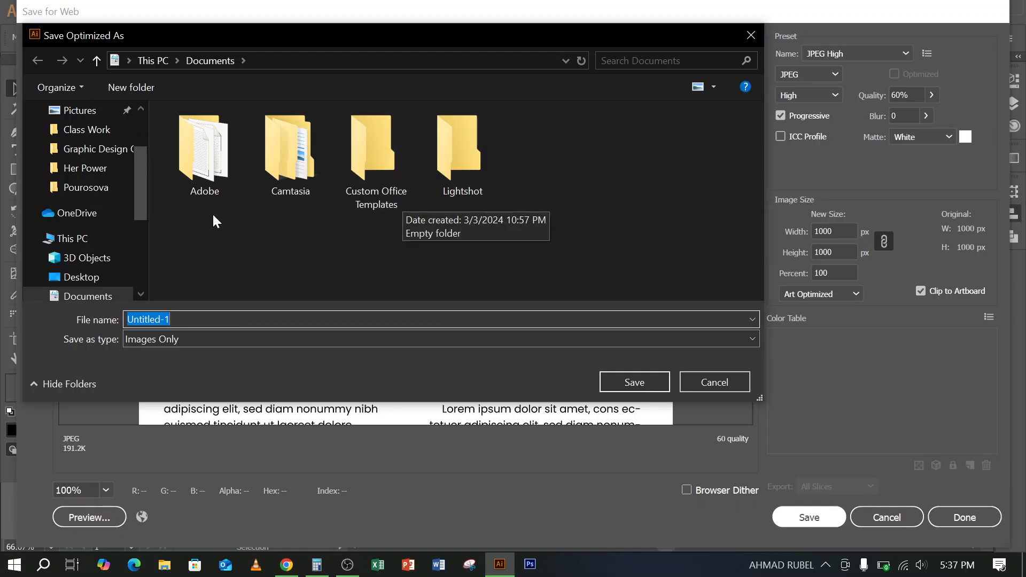
left_click(83, 281)
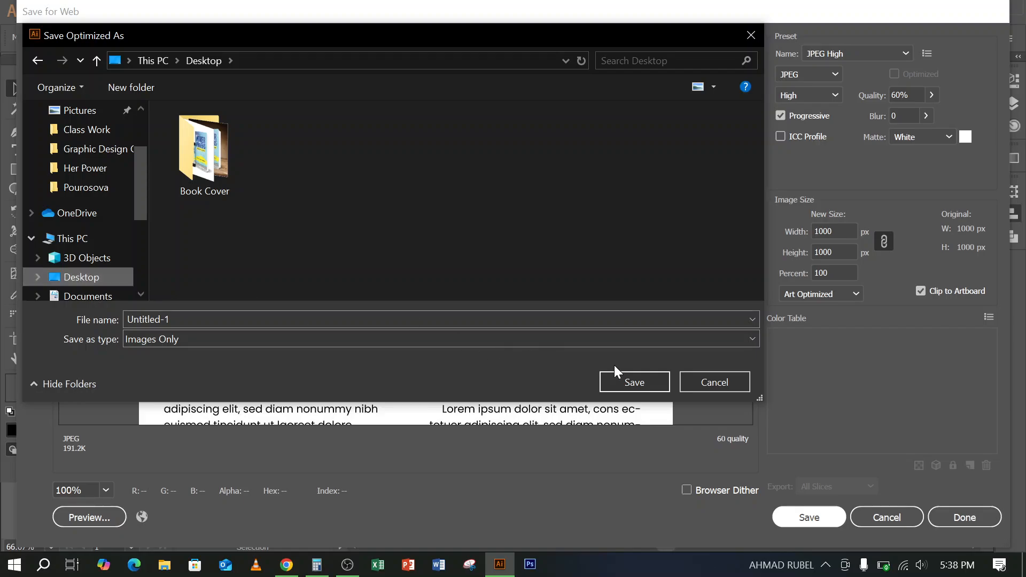
left_click(642, 379)
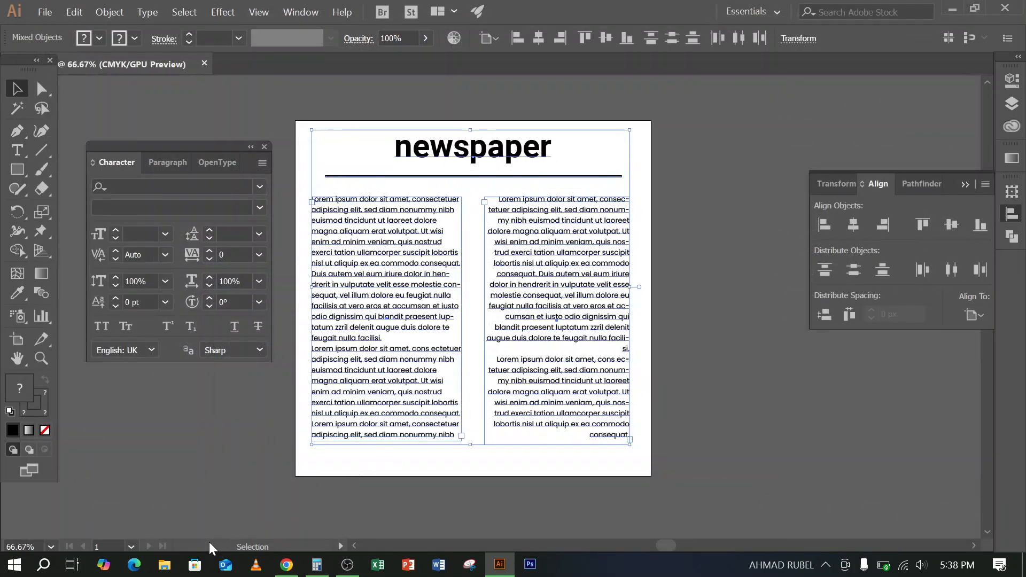
- Switch to File Explorer, view the exported Untitled-1 image from the Desktop folder, and close the image viewer
left_click(165, 565)
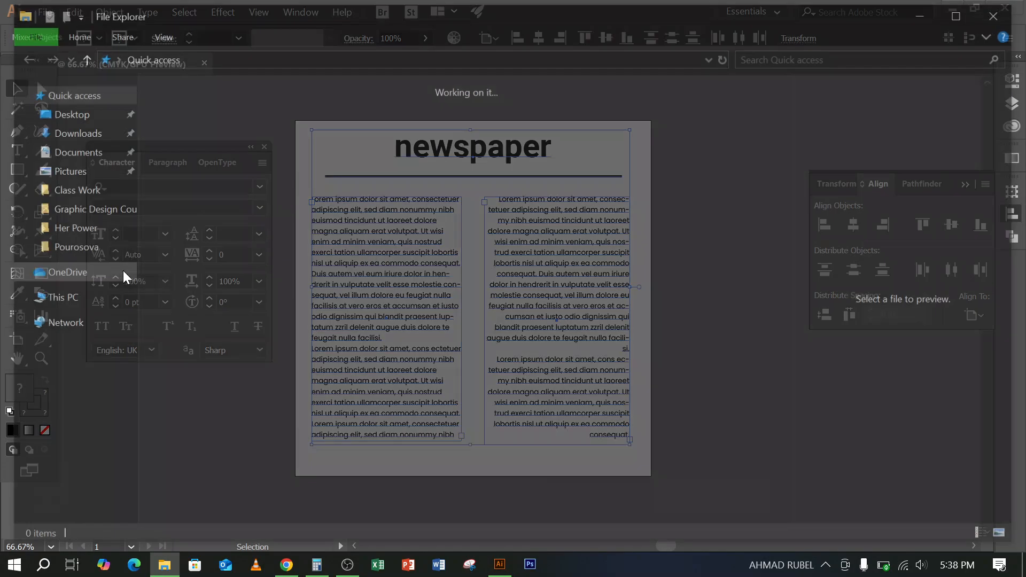
left_click(65, 118)
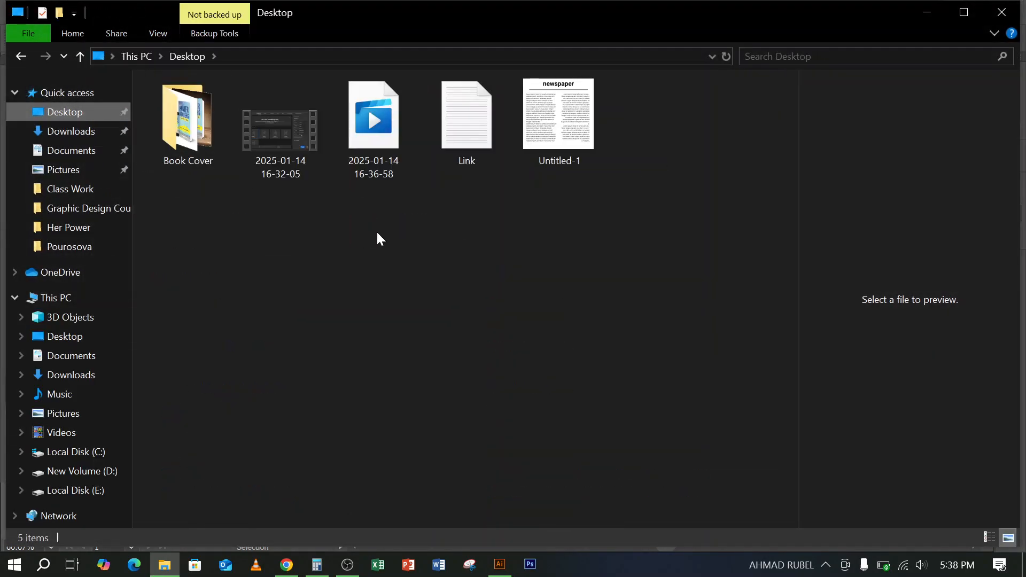
left_click(569, 109)
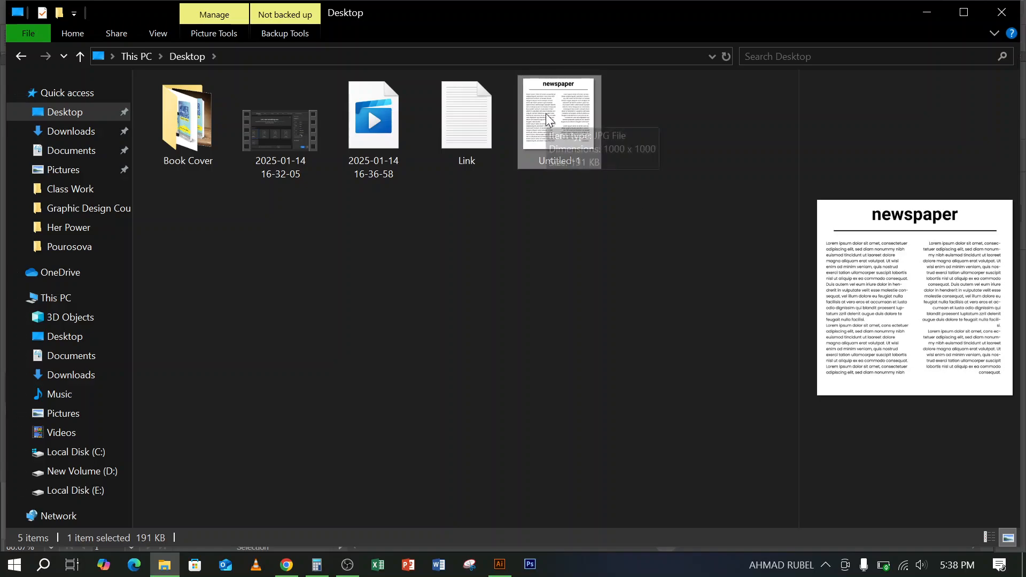
double_click(568, 147)
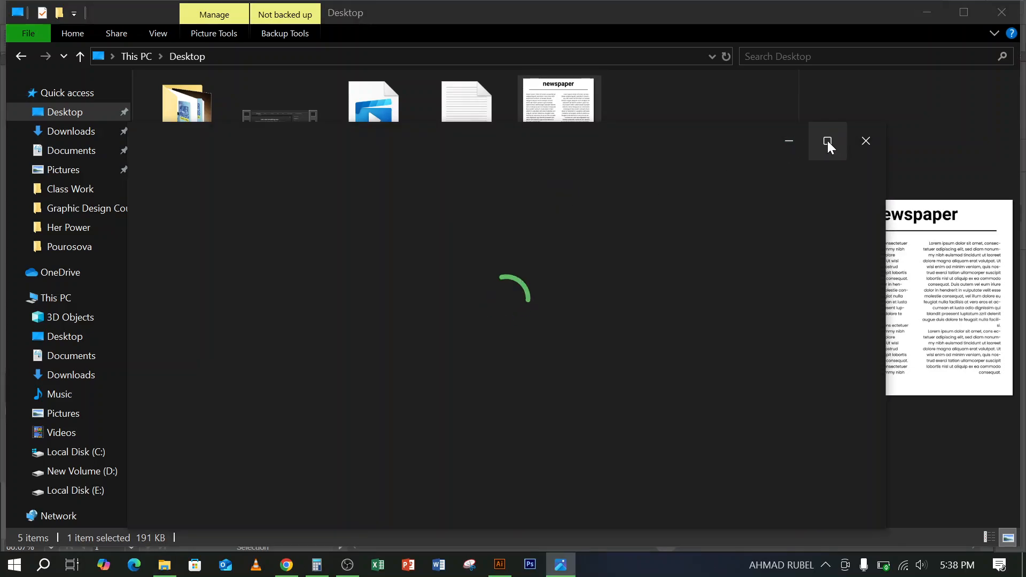
scroll(565, 234, "up", 3)
scroll(555, 236, "down", 3)
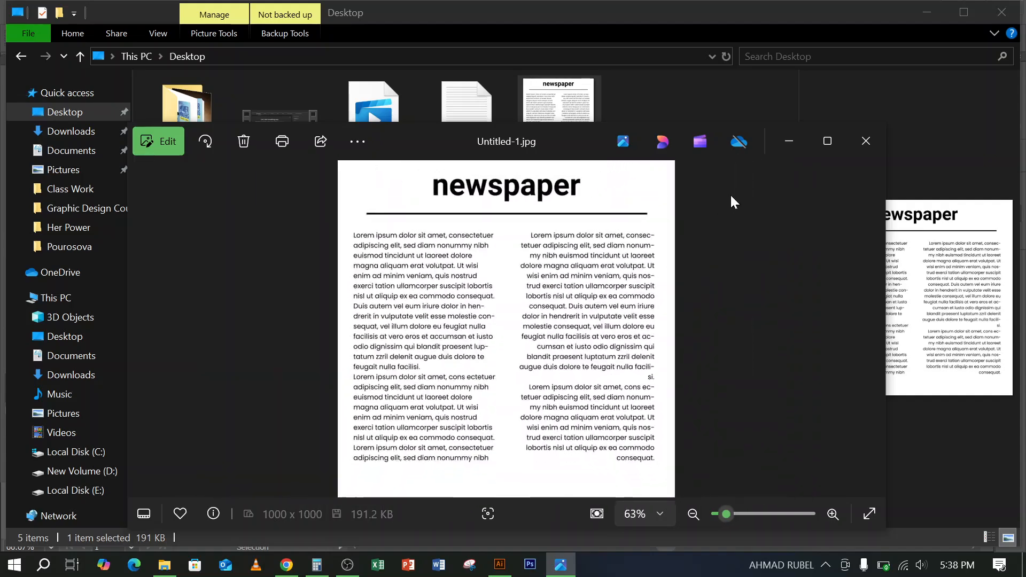
left_click(827, 141)
left_click(1007, 19)
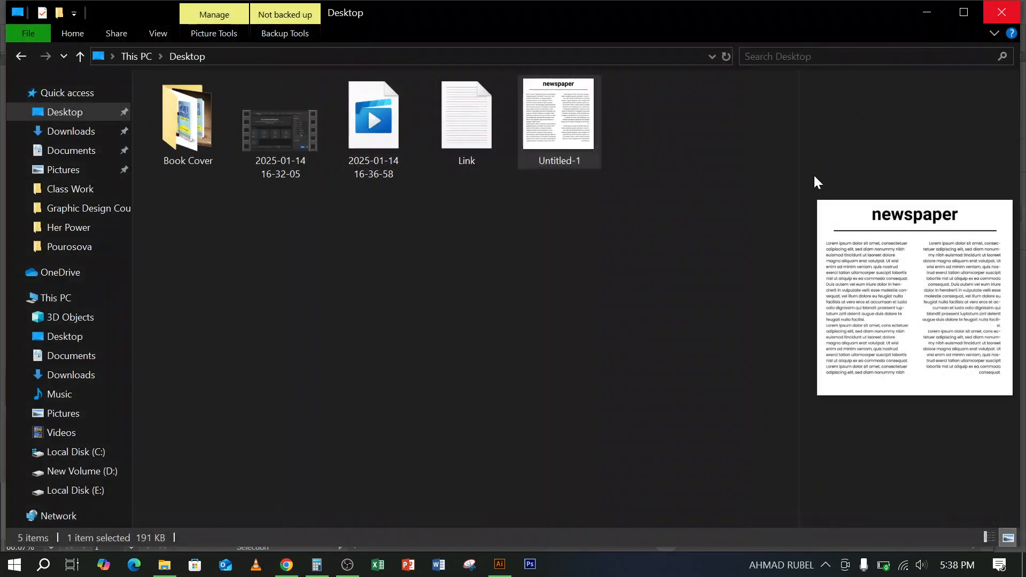
- Return to Illustrator, clear the selection, and set up another Save for Web (Legacy) export with the JPEG High preset
left_click(499, 564)
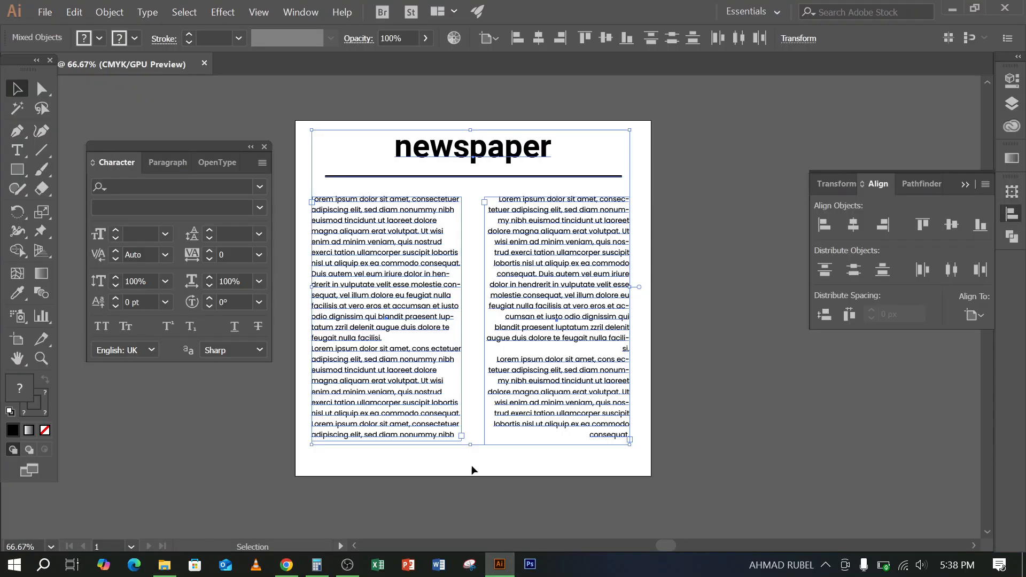
left_click(750, 129)
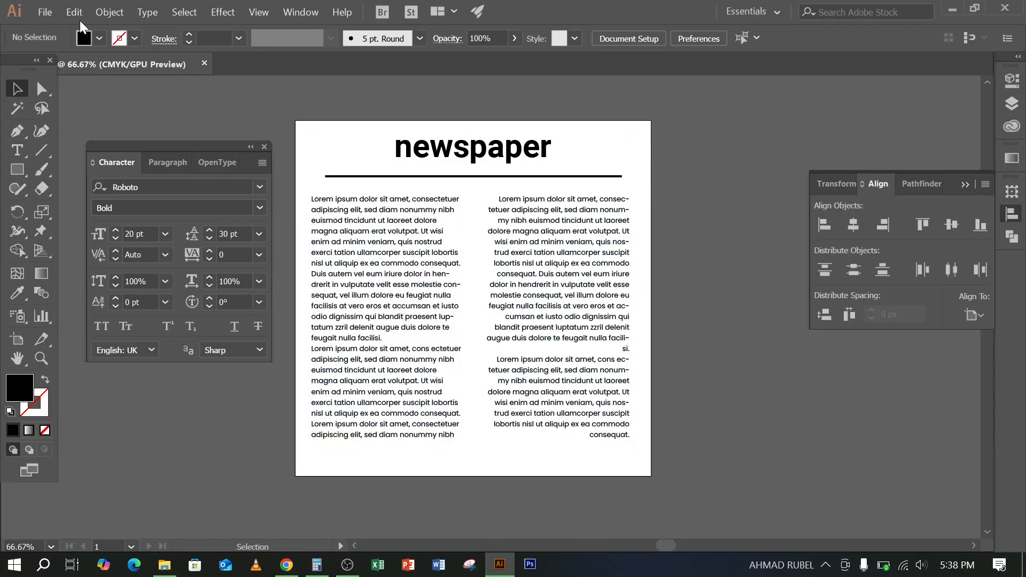
left_click(50, 15)
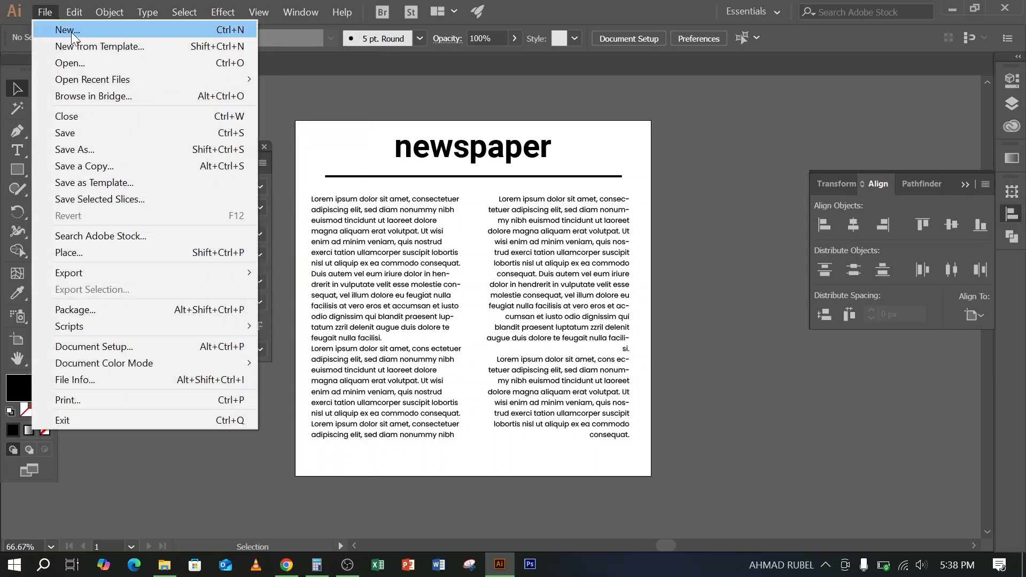
mouse_move(115, 272)
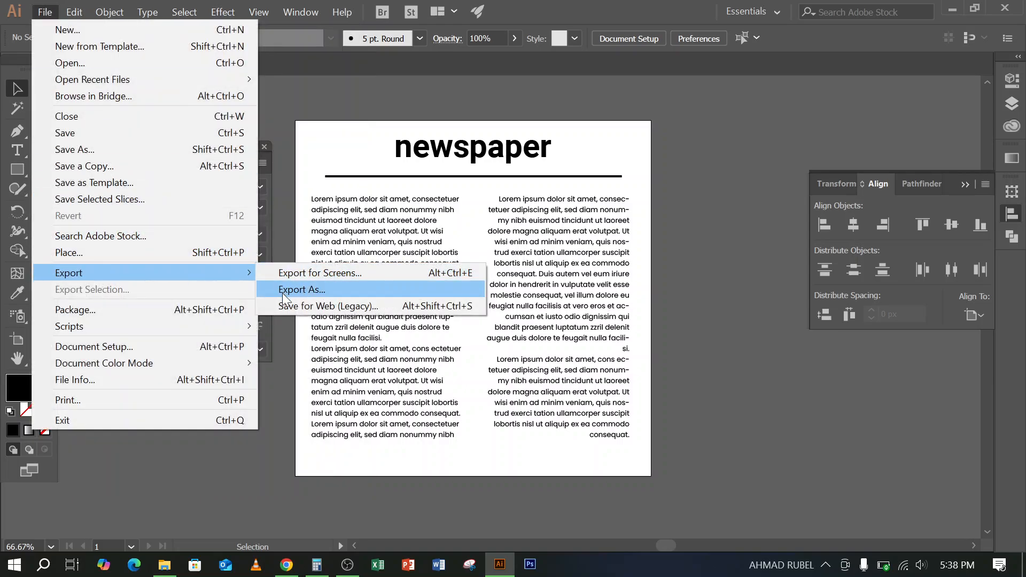
left_click(334, 304)
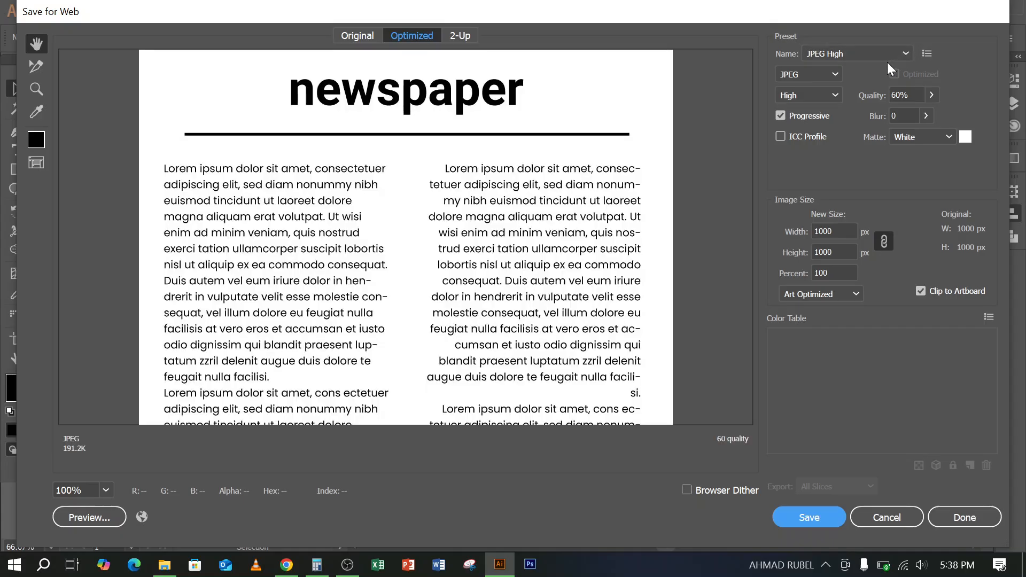
left_click(889, 56)
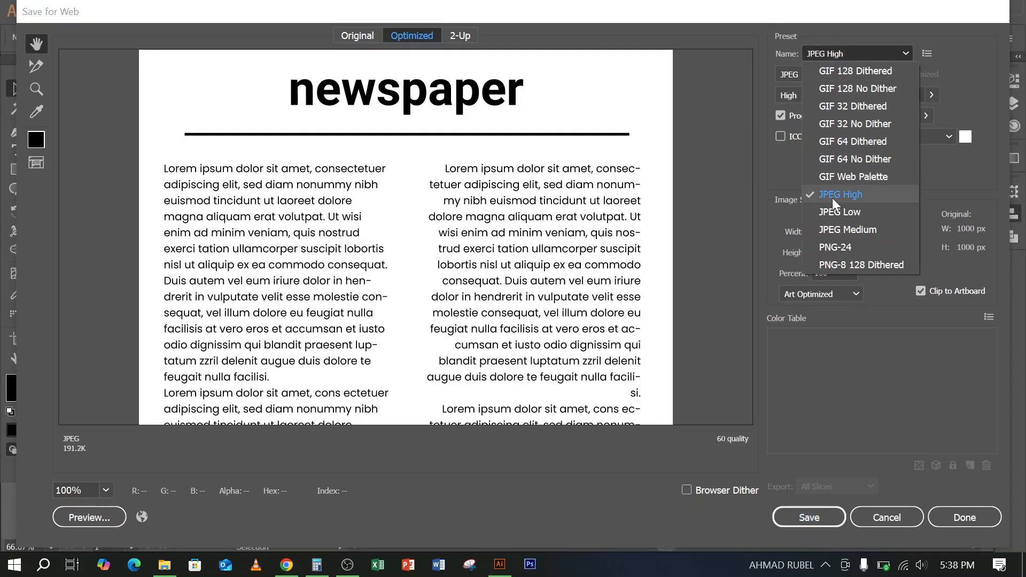
left_click(873, 202)
- Save the optimized JPEG to the Desktop as Untitled-1, replacing the existing file
left_click(815, 515)
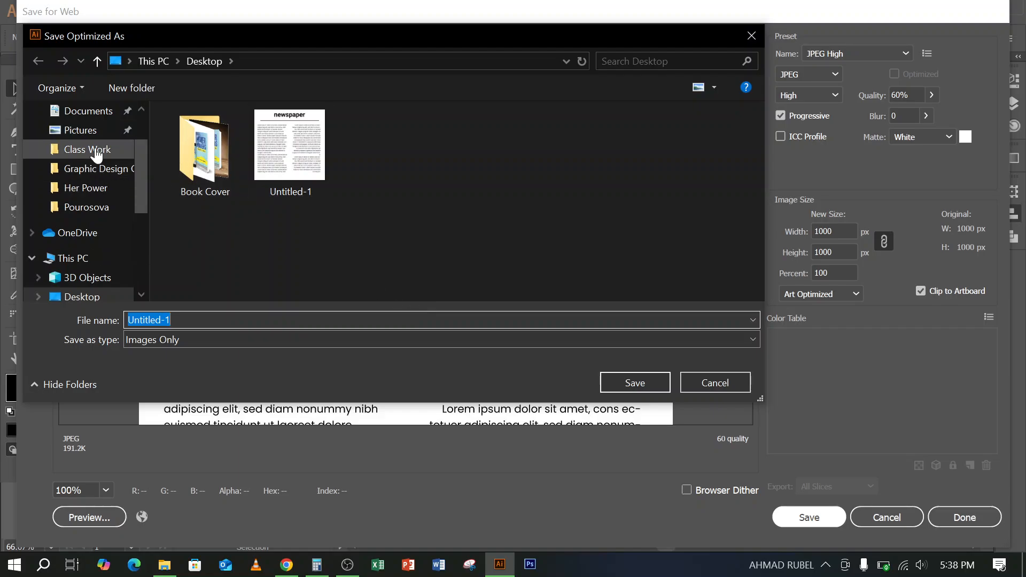
scroll(75, 238, "down", 3)
scroll(78, 257, "down", 1)
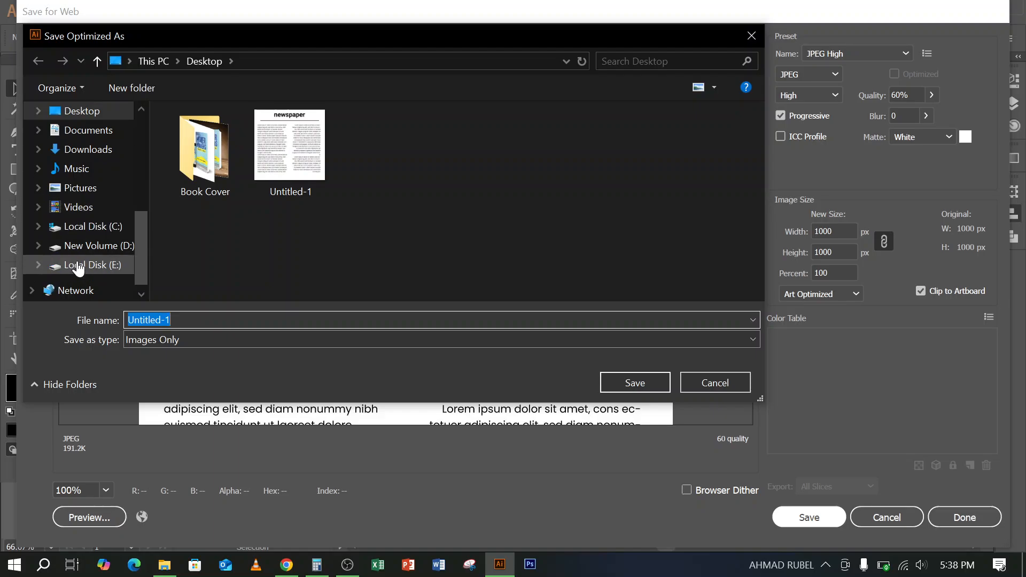
scroll(89, 260, "up", 1)
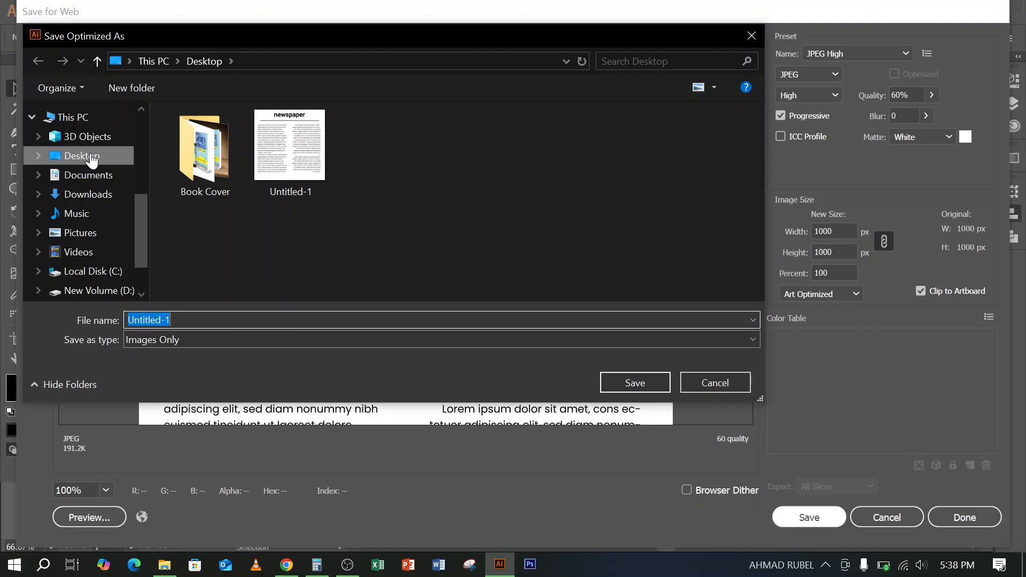
left_click(639, 383)
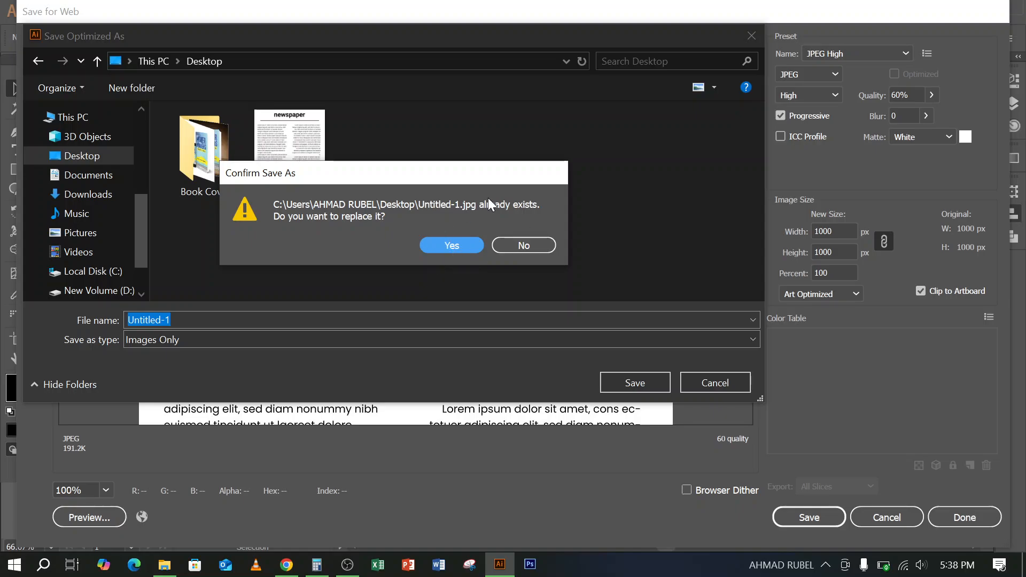
left_click(463, 244)
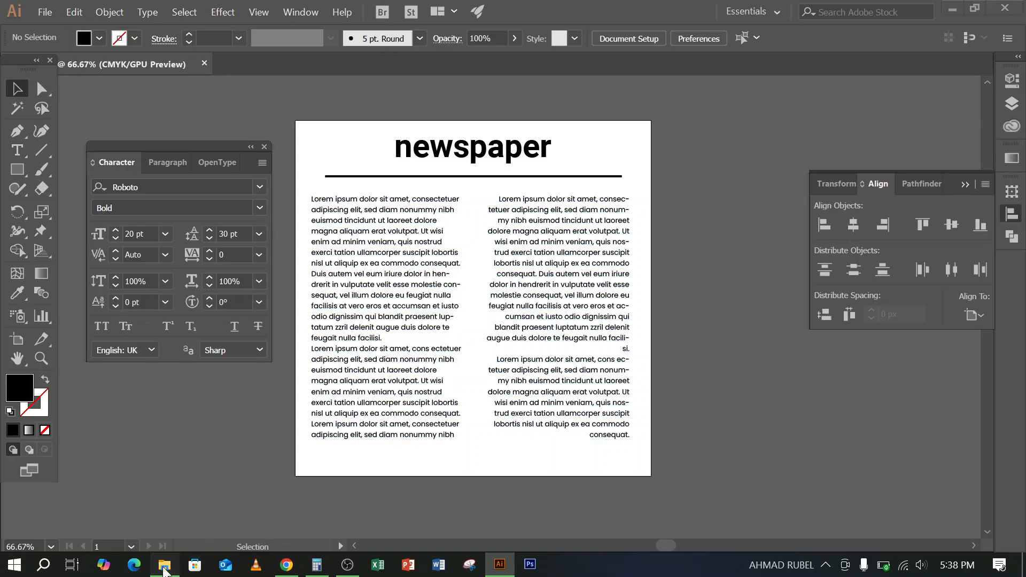
- Switch to File Explorer to check the re-exported Untitled-1 image, closing the viewer and the low-battery notice
left_click(164, 565)
double_click(572, 114)
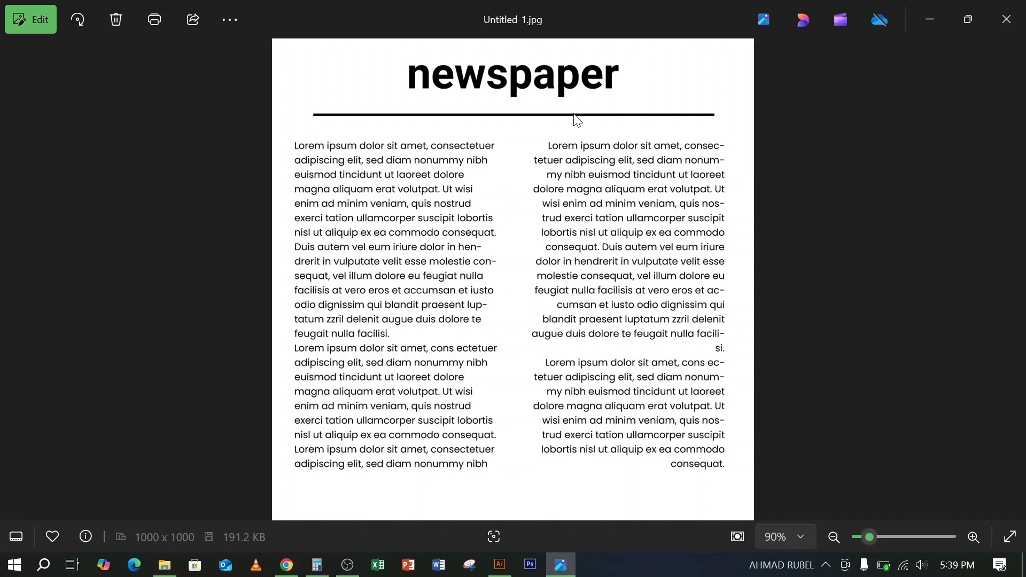
left_click(1007, 20)
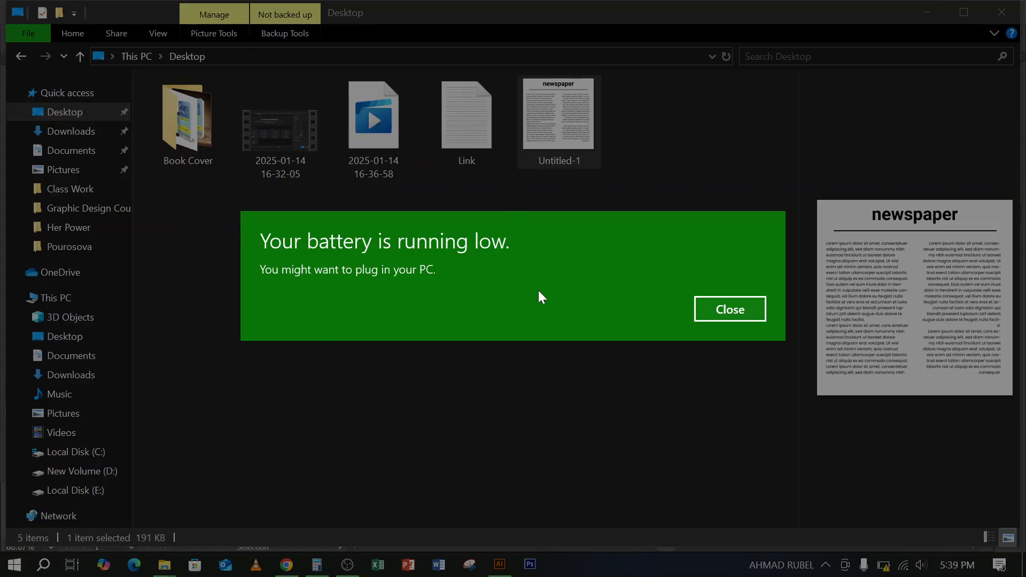
left_click(730, 311)
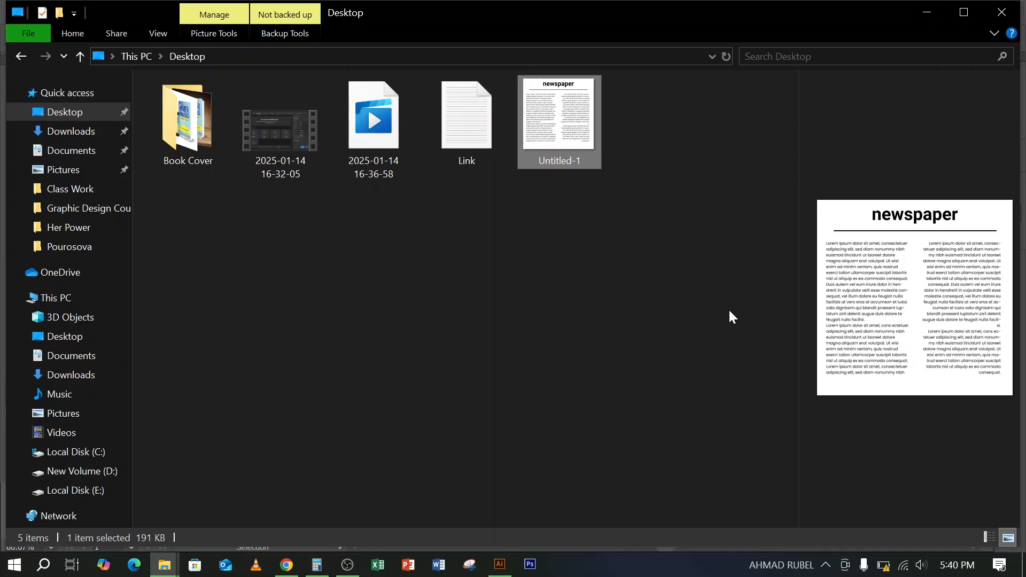
left_click(347, 565)
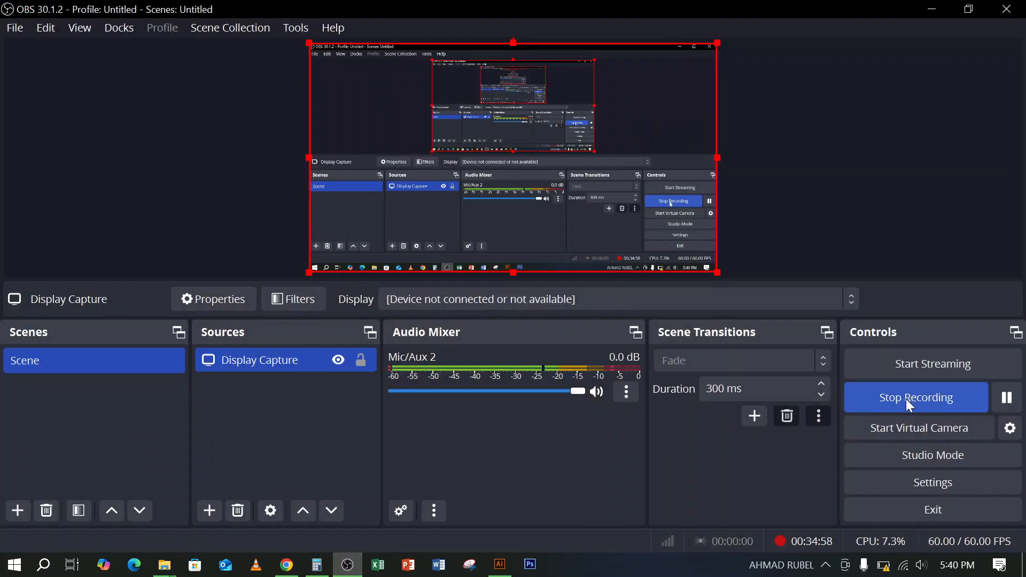